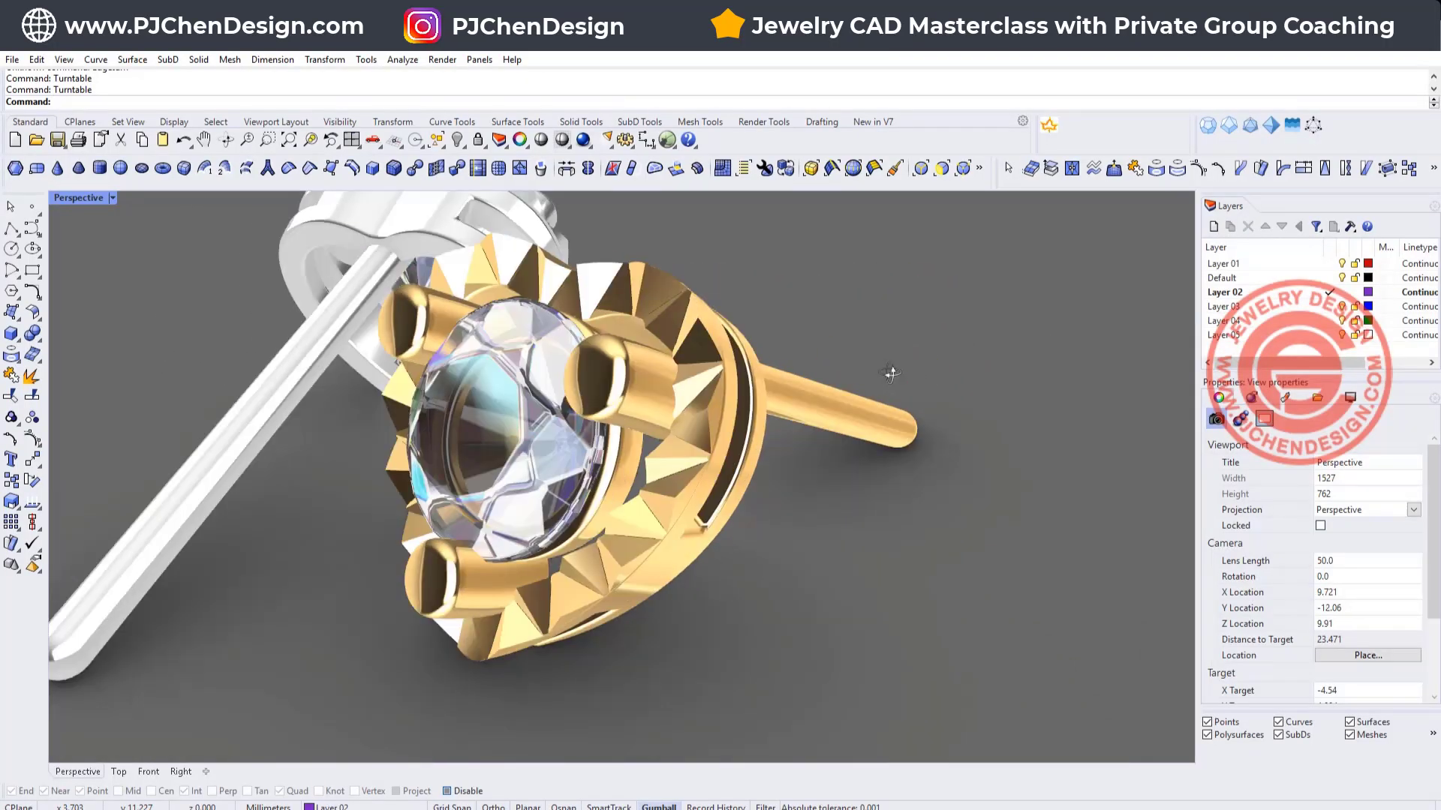
- Examine the gold heart stud's stone, prongs, faceted border and side openings from several angles
right_drag(891, 373, 942, 375)
click(704, 421)
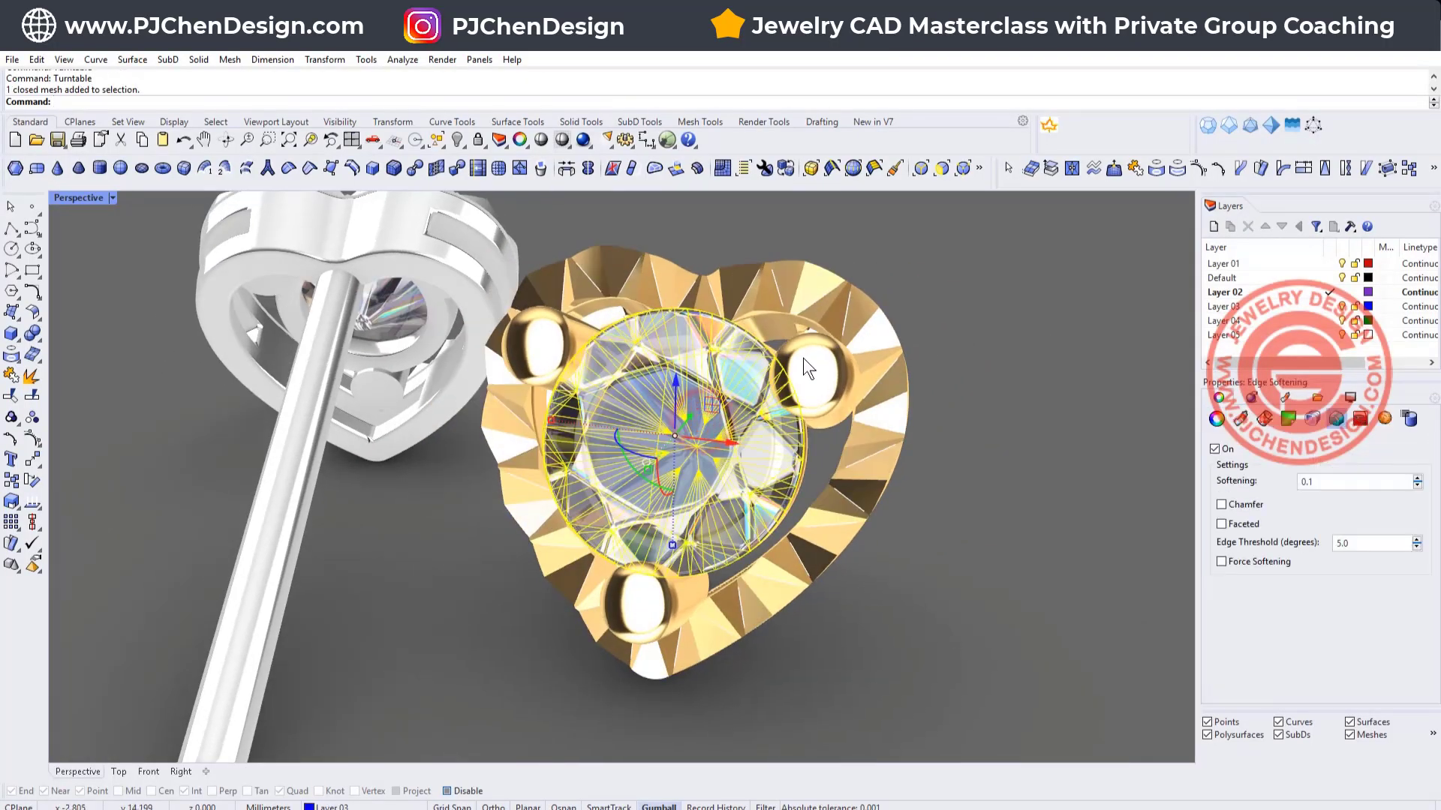
shift+click(803, 358)
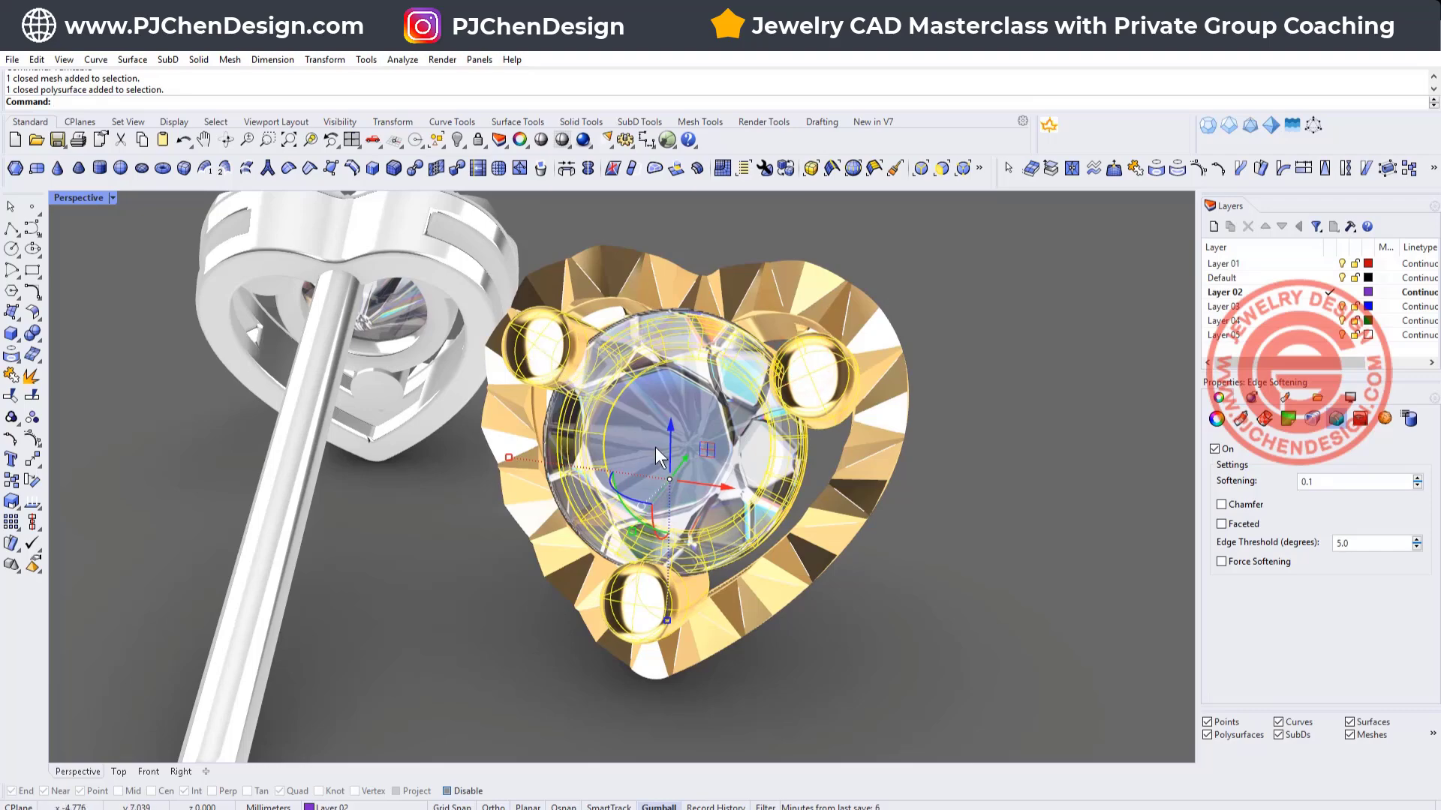
click(1011, 420)
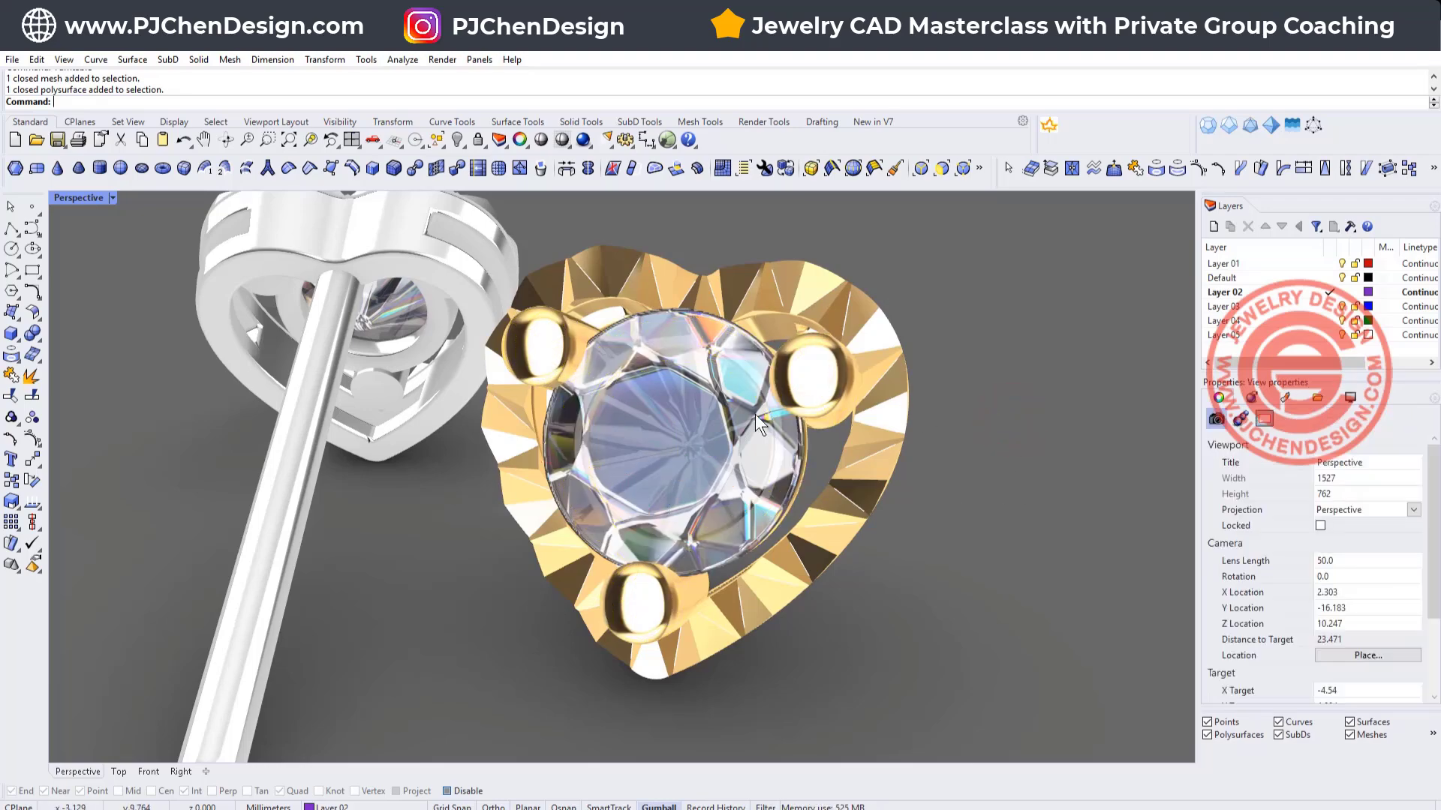
mouse_move(794, 407)
right_down()
mouse_move(720, 402)
mouse_move(773, 409)
right_up()
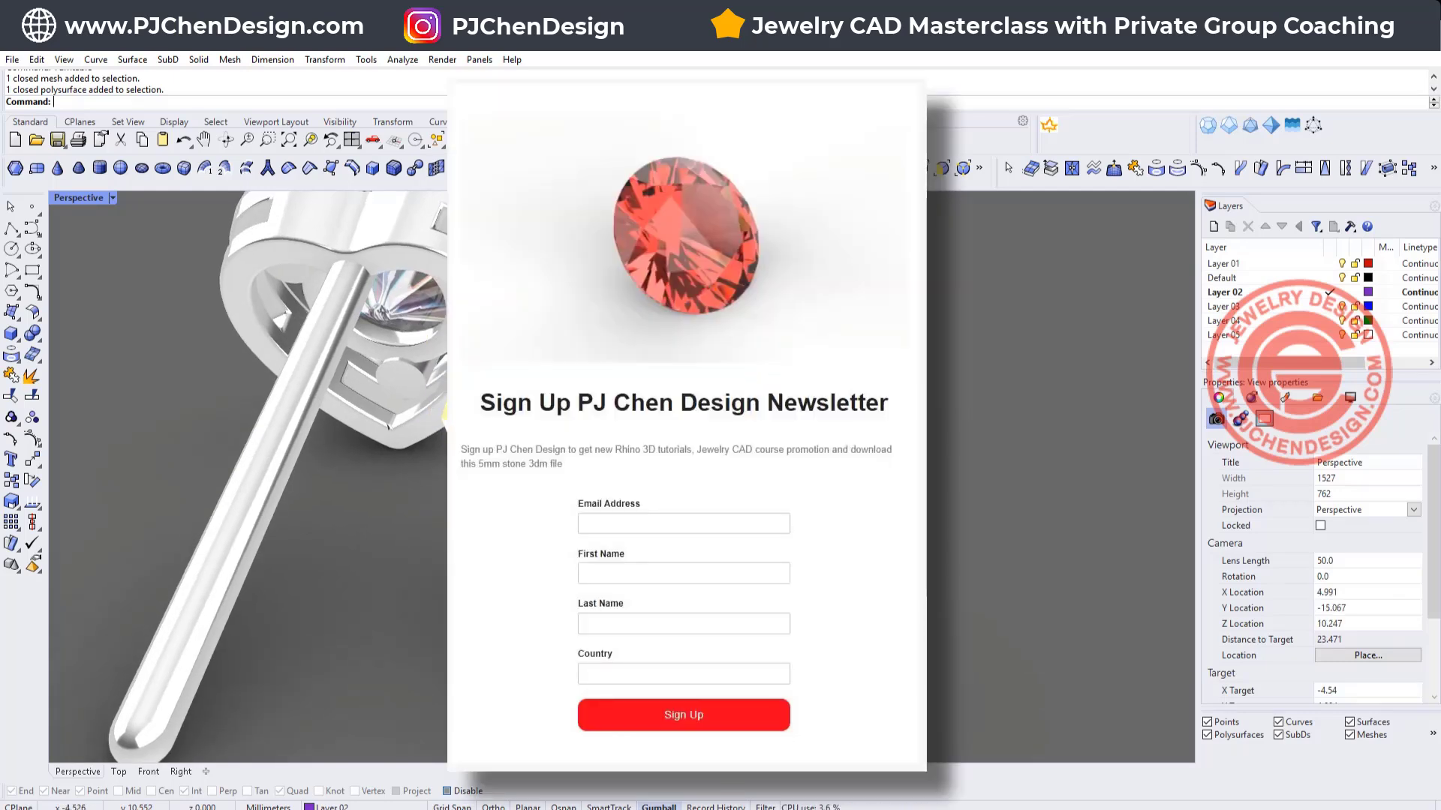
right_drag(461, 415, 491, 420)
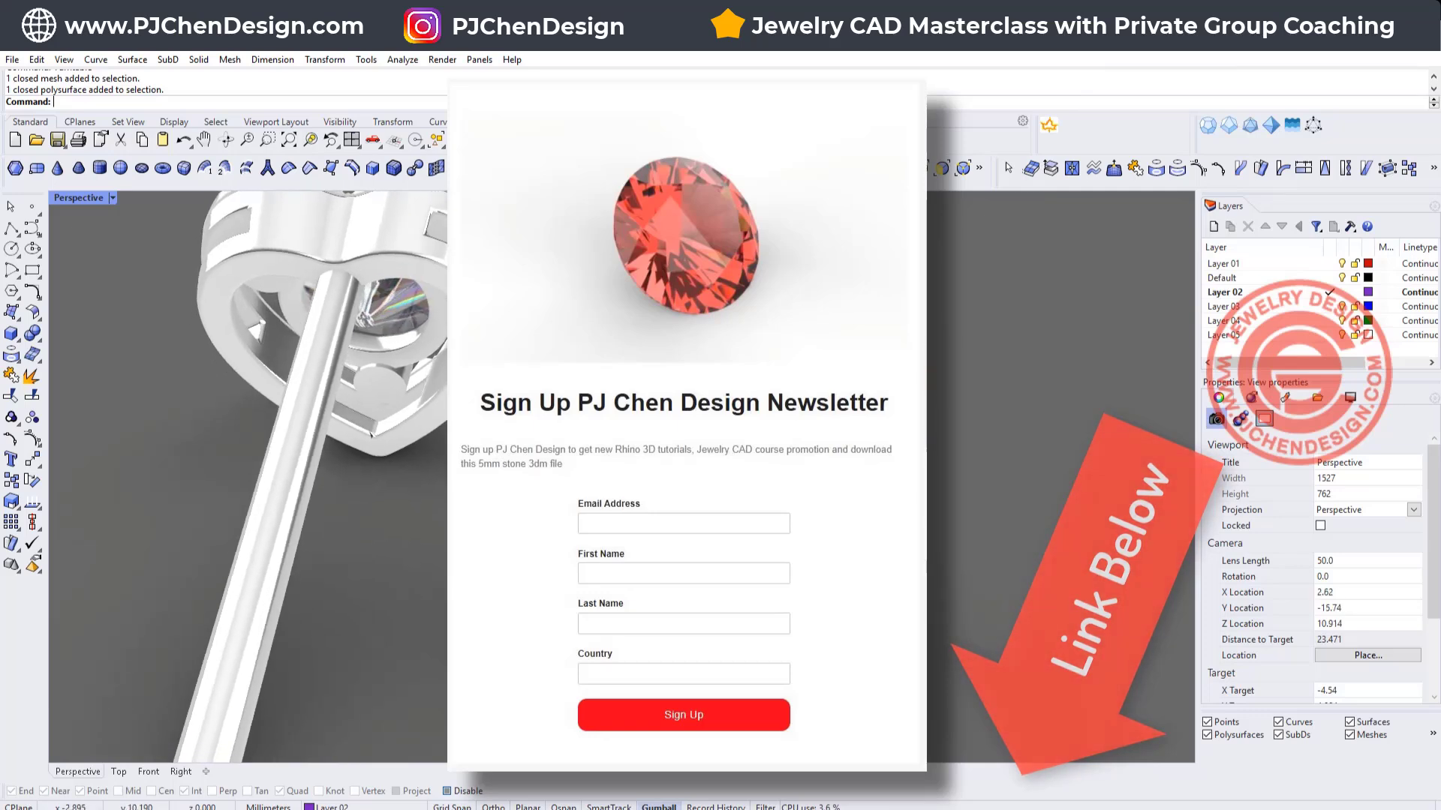
click(919, 426)
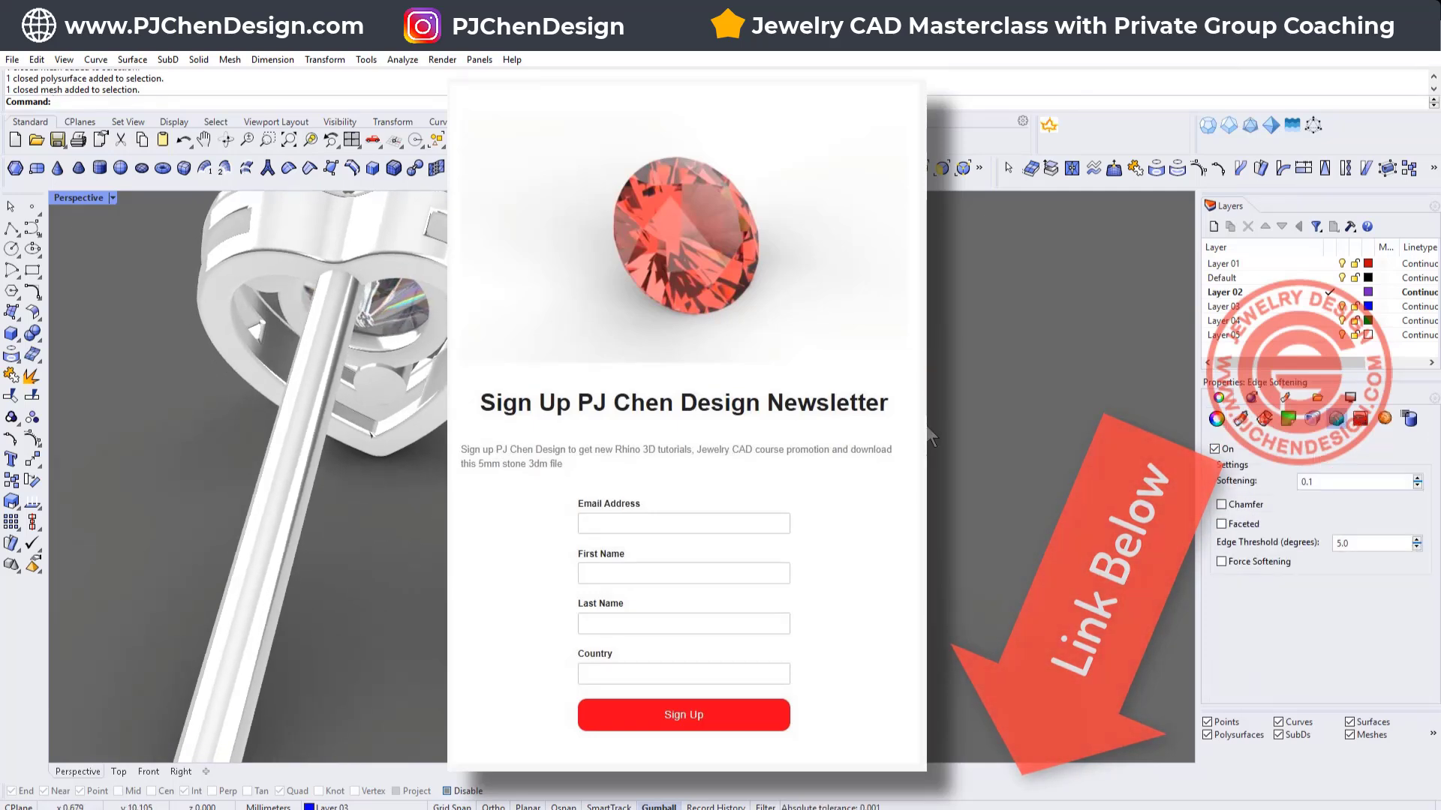
right_drag(911, 405, 689, 410)
scroll(780, 445, down, 4)
scroll(686, 401, up, 5)
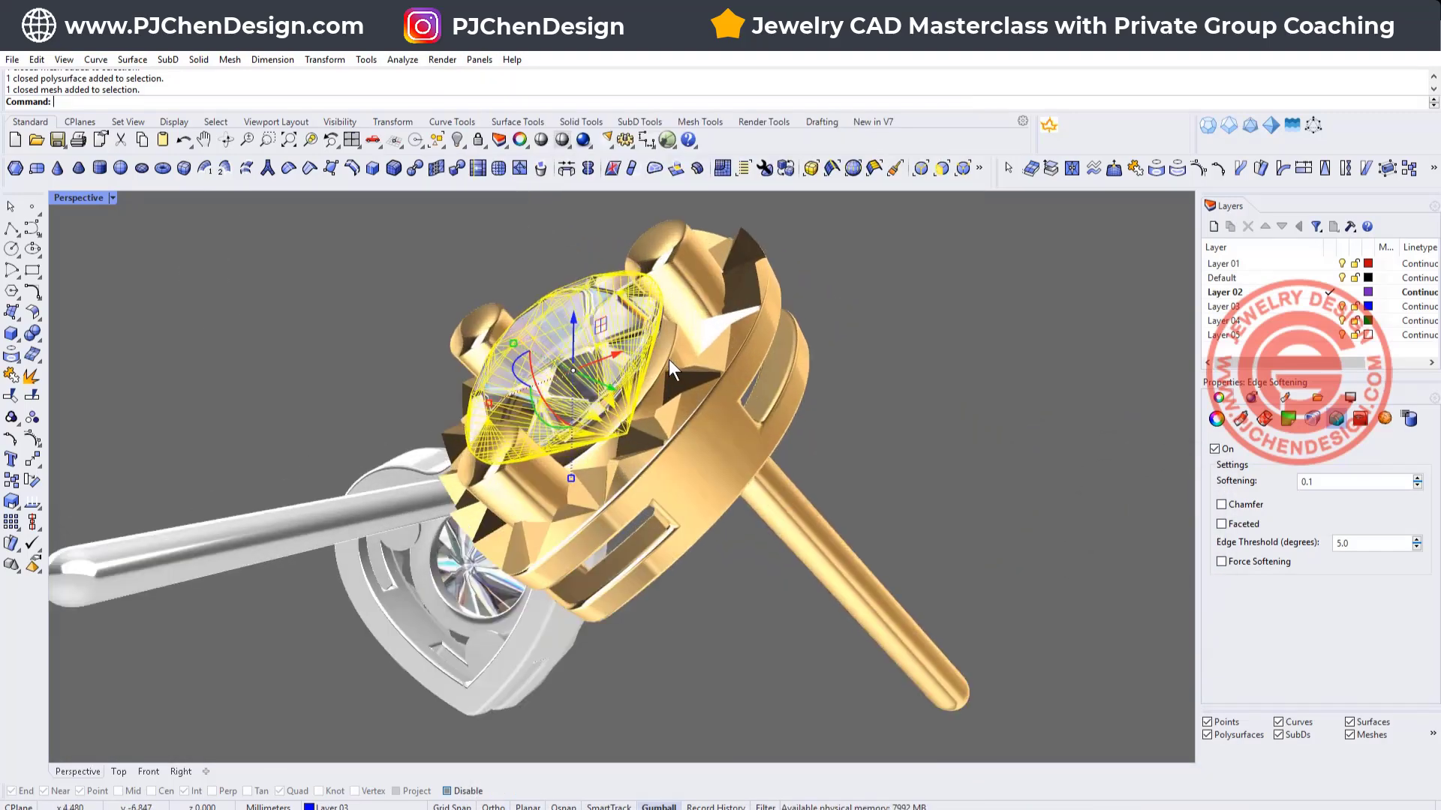
right_drag(669, 359, 743, 390)
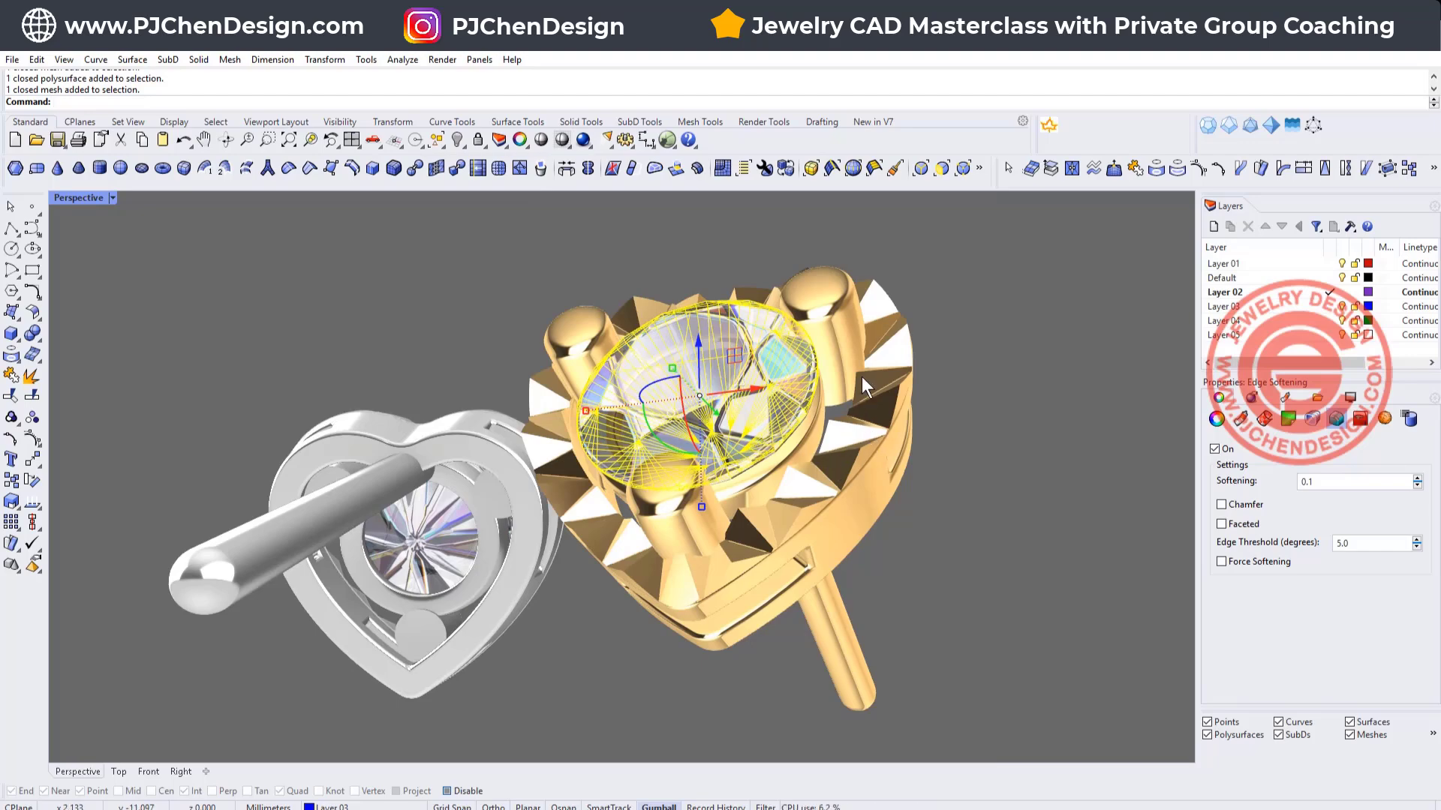
right_drag(893, 382, 896, 471)
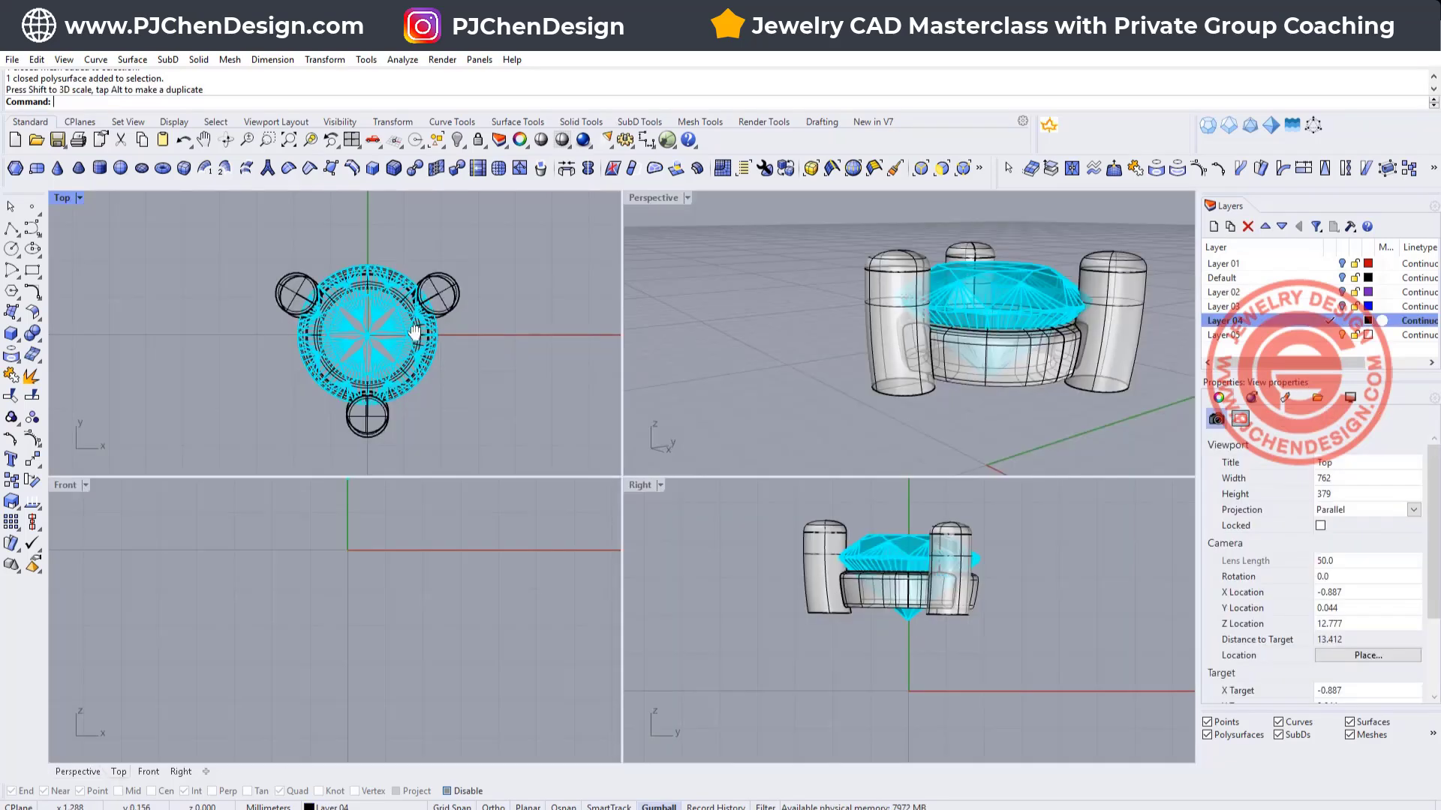
- Inspect the three-prong setting and the round stone by selecting each in turn and viewing them from another angle
click(417, 240)
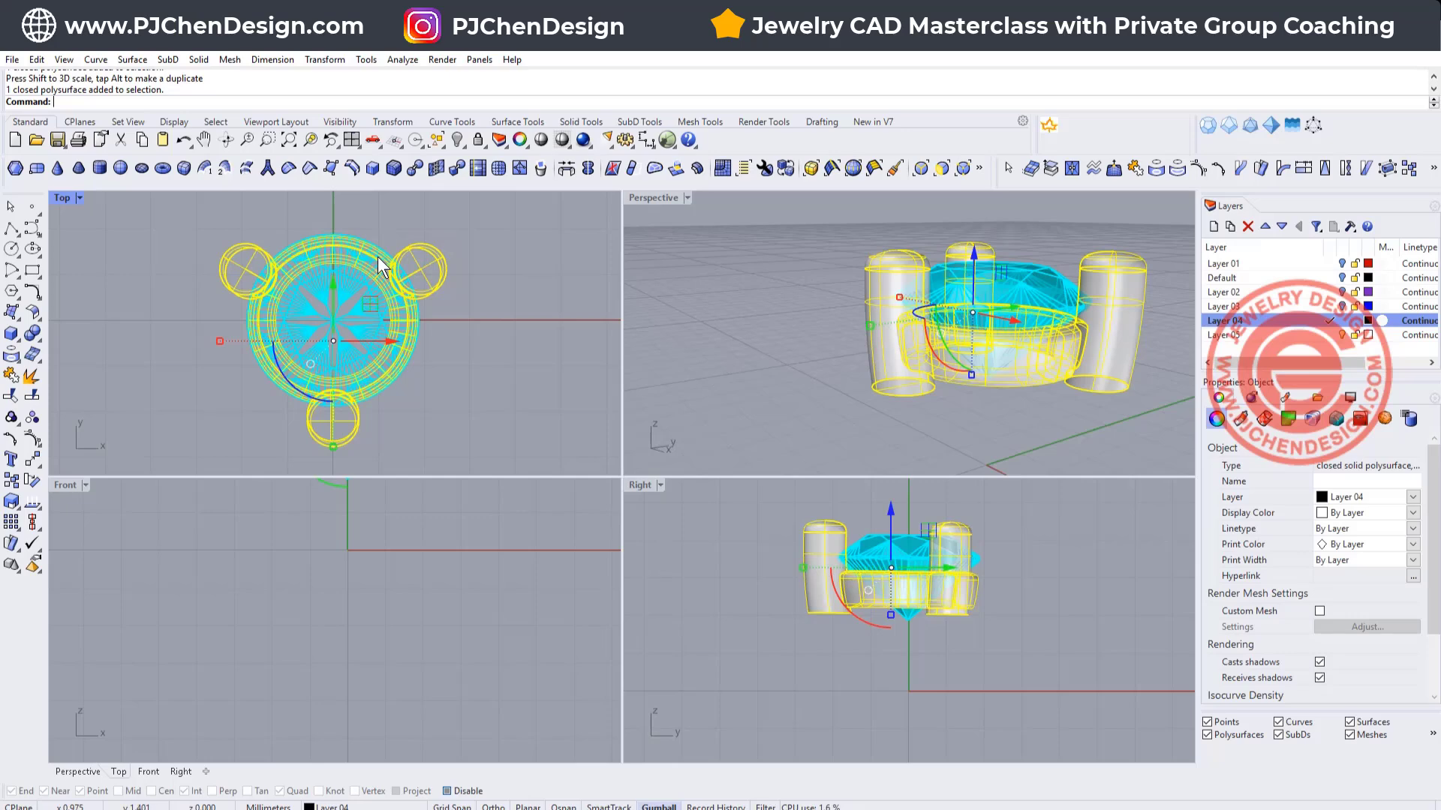
click(318, 303)
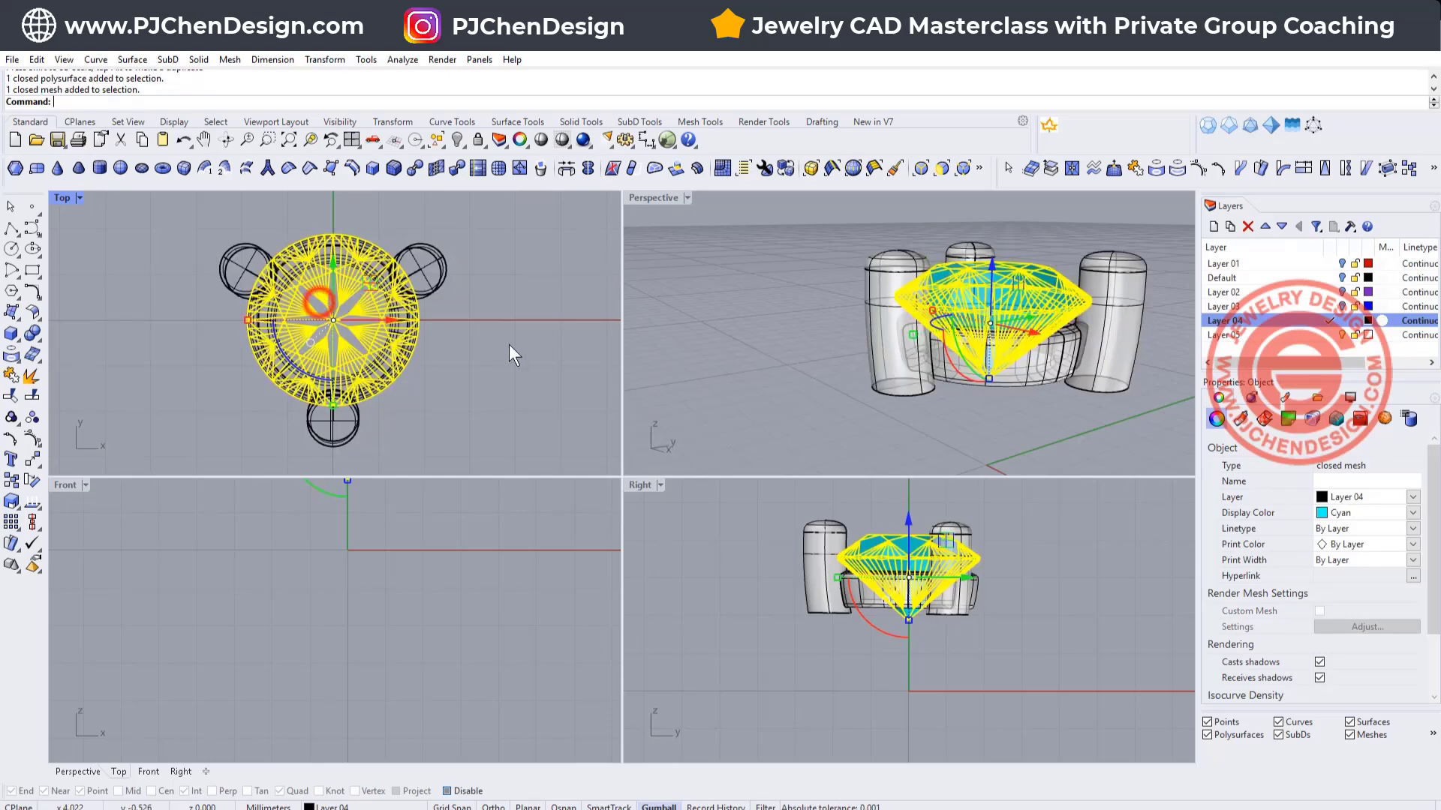
click(505, 344)
right_drag(935, 277, 998, 331)
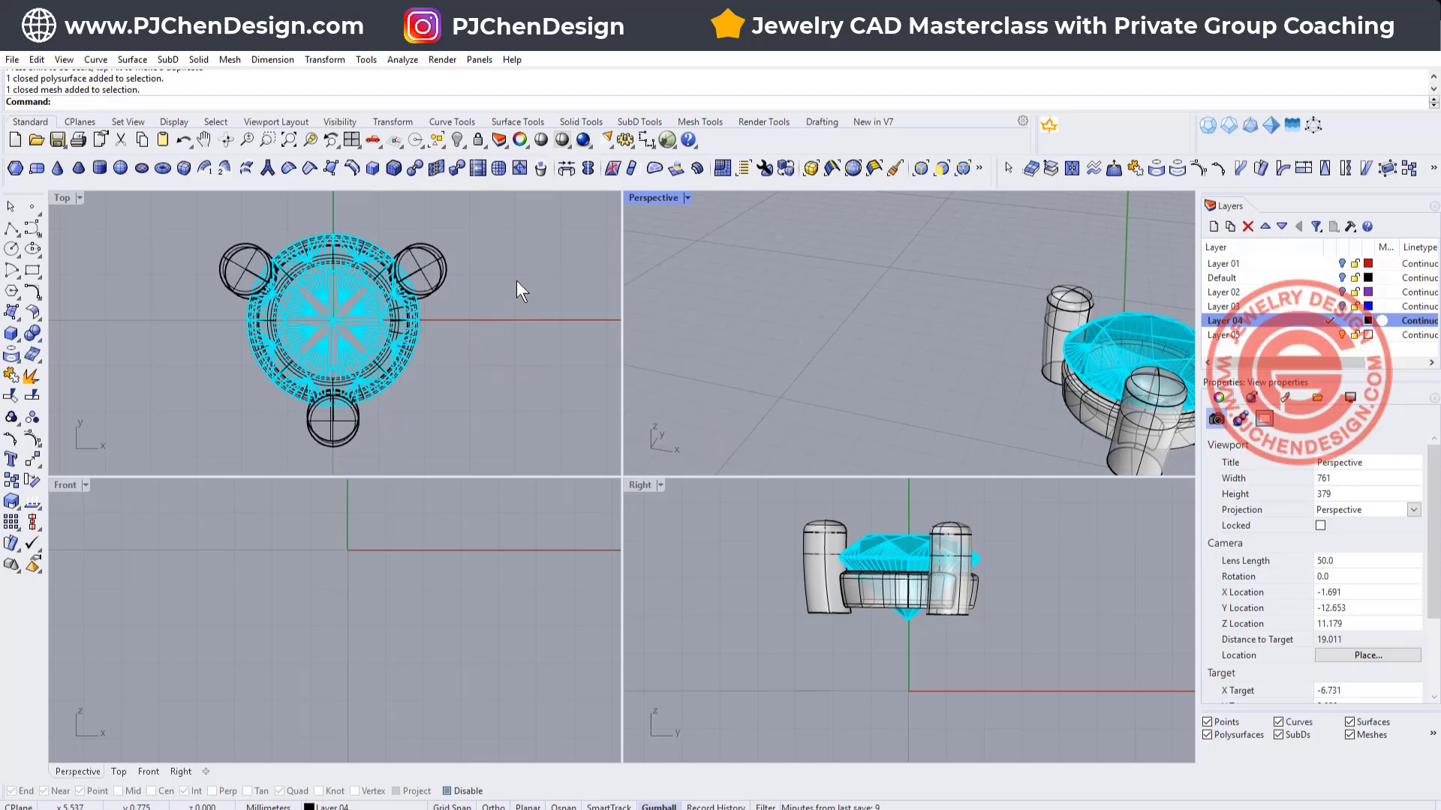
- Draw a degree-3 control-point curve in the Top view for the heart's right half, from above the stone to below the lower prong
double_click(60, 197)
right_drag(606, 303, 523, 307)
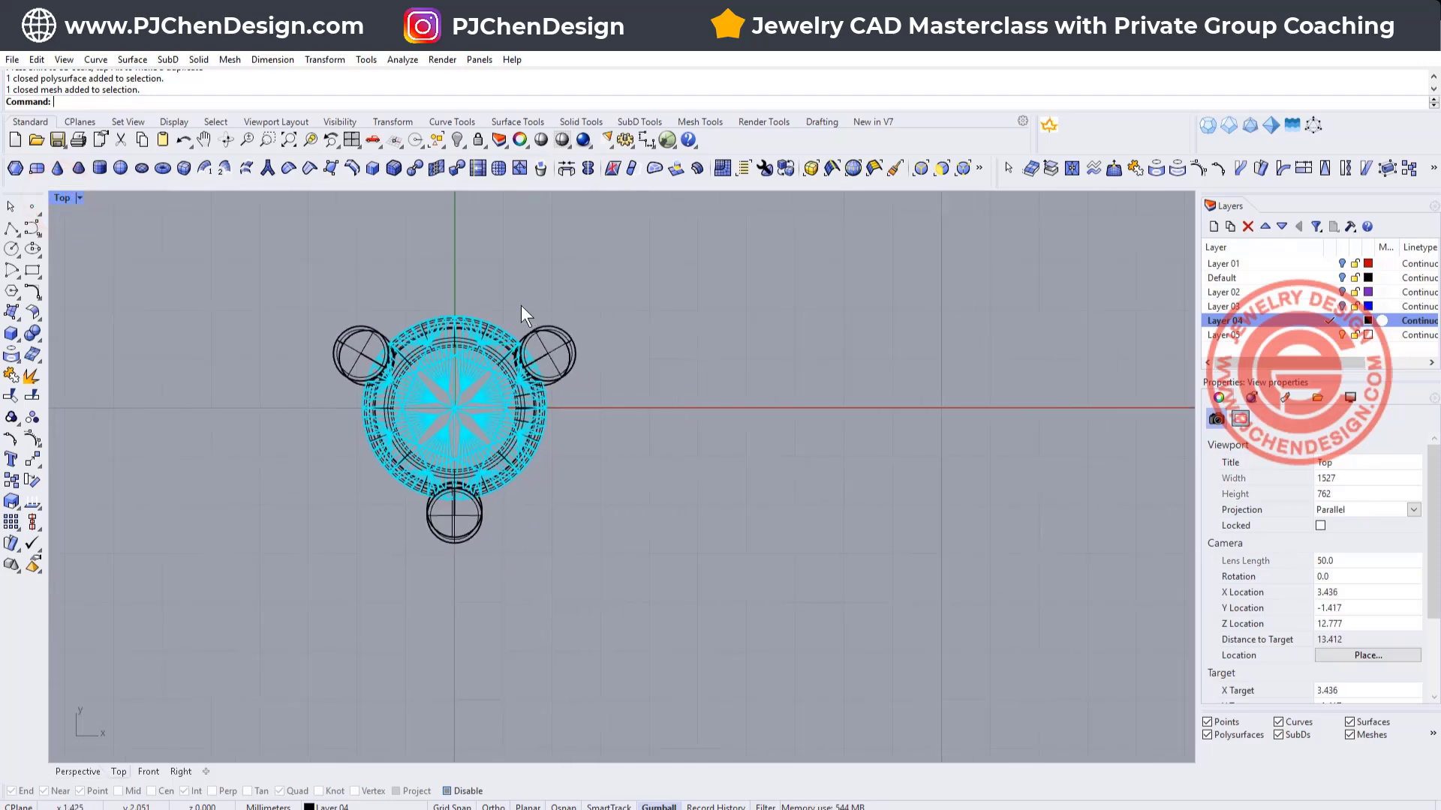
click(27, 229)
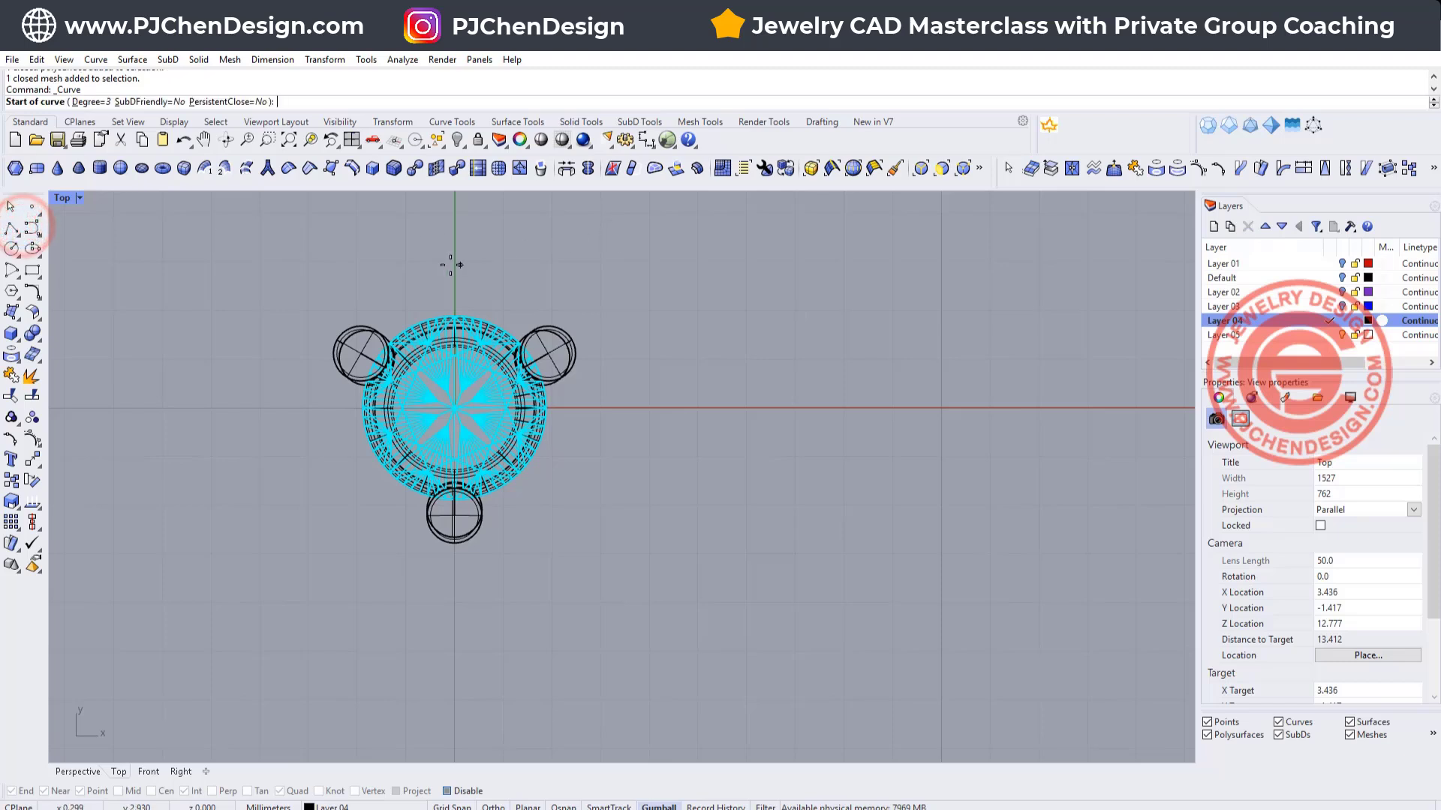
click(448, 264)
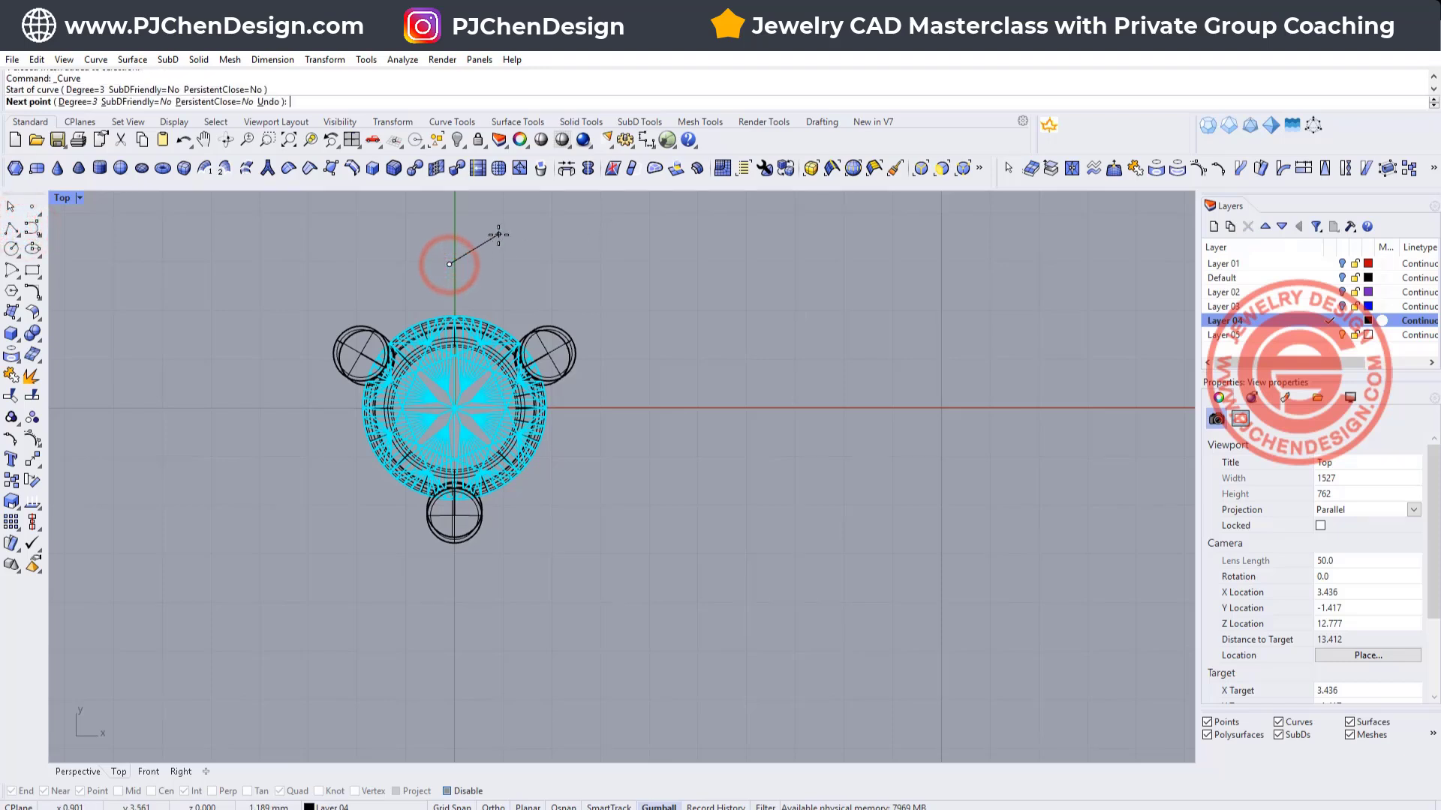
click(500, 235)
click(572, 232)
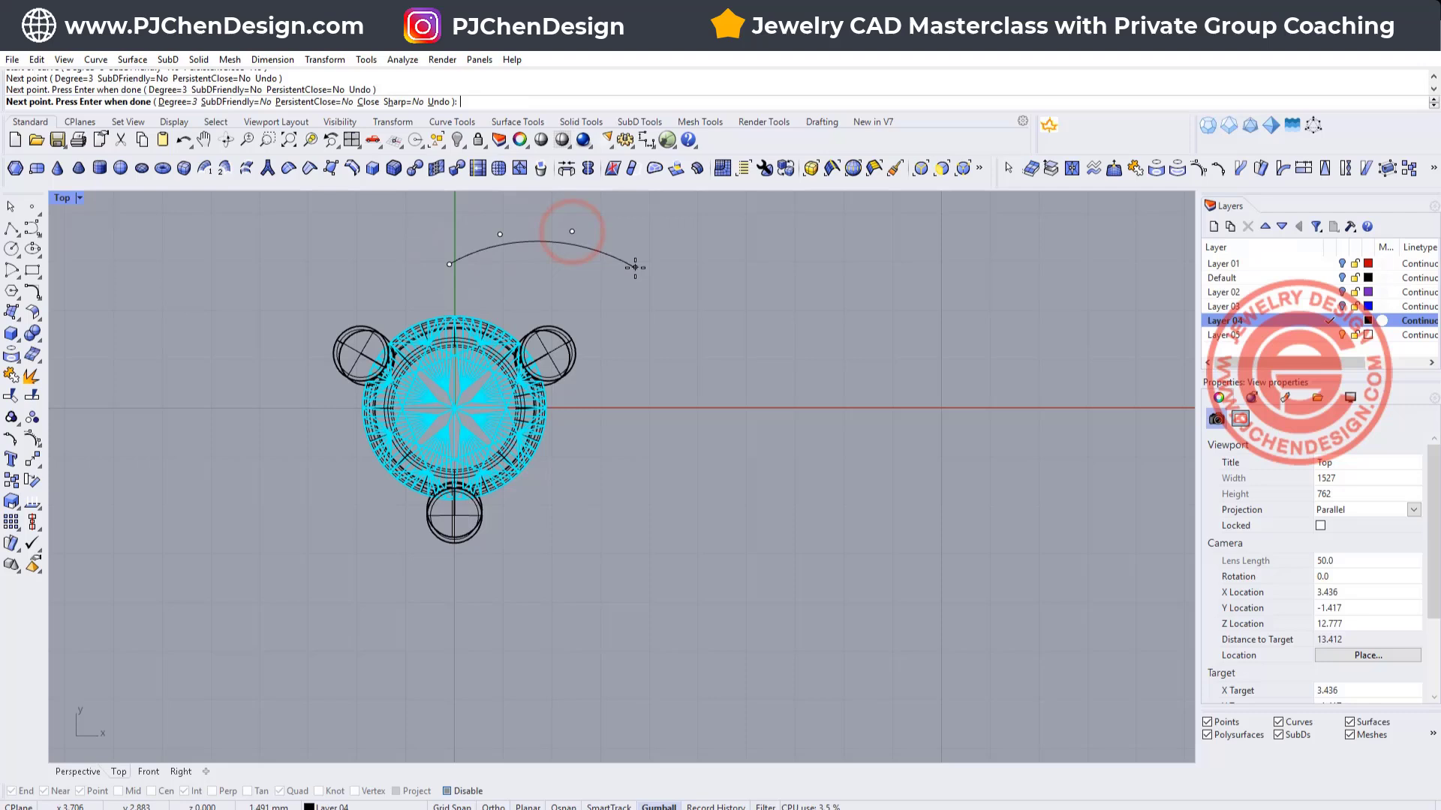
click(633, 264)
click(668, 338)
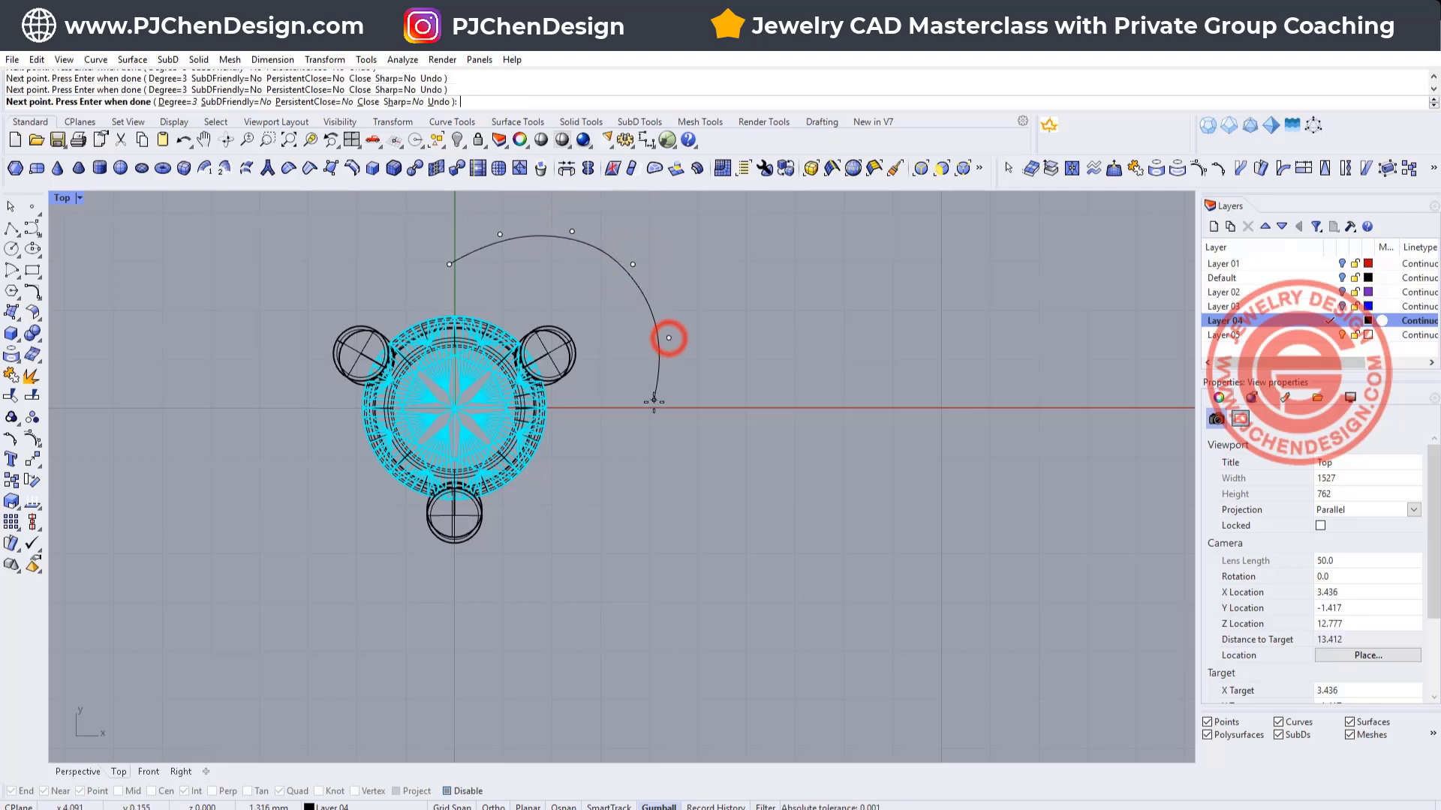
click(558, 586)
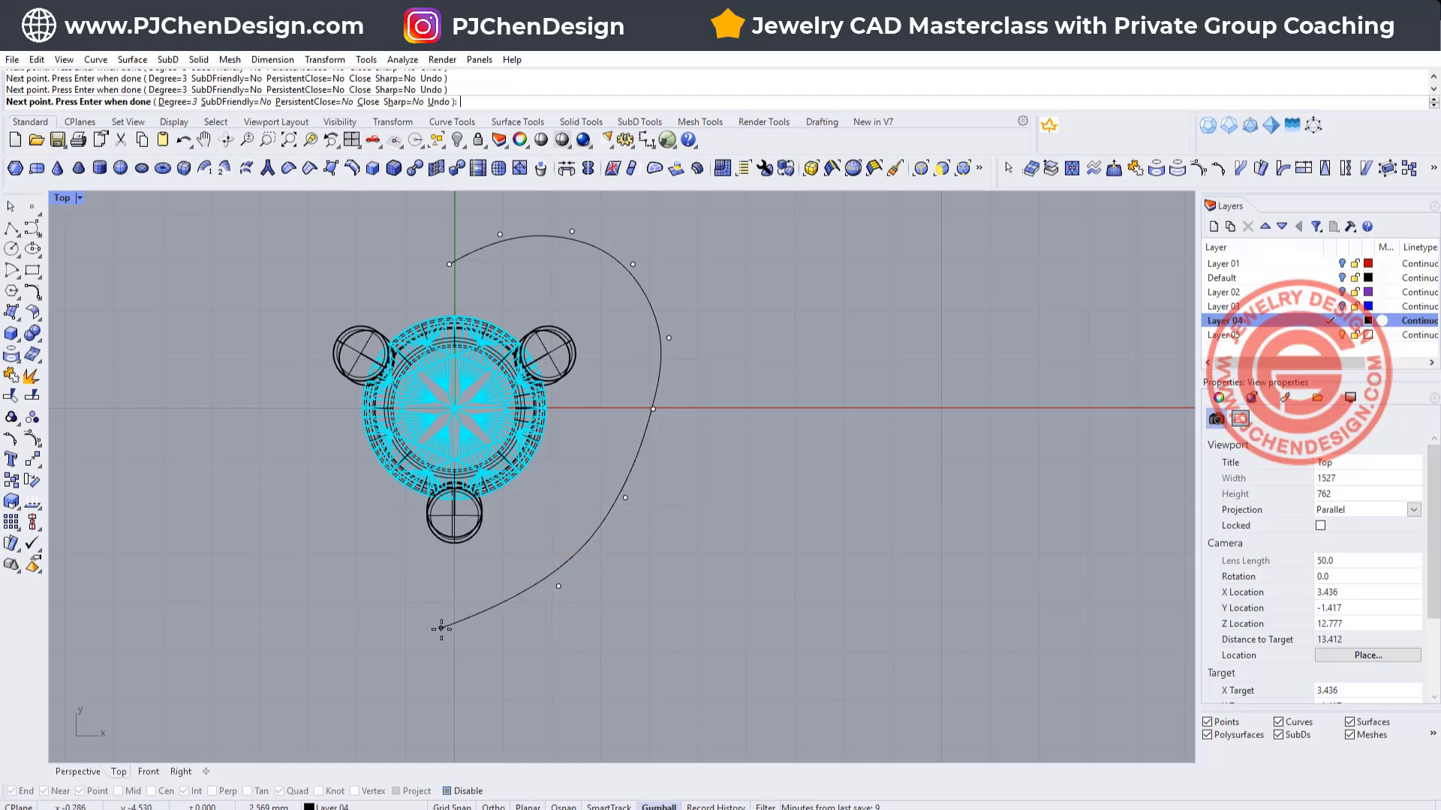
key(Return)
- Reshape the lower right side of the half-heart curve by repositioning three of its control points for a smoother outline
click(565, 565)
scroll(565, 565, up, 4)
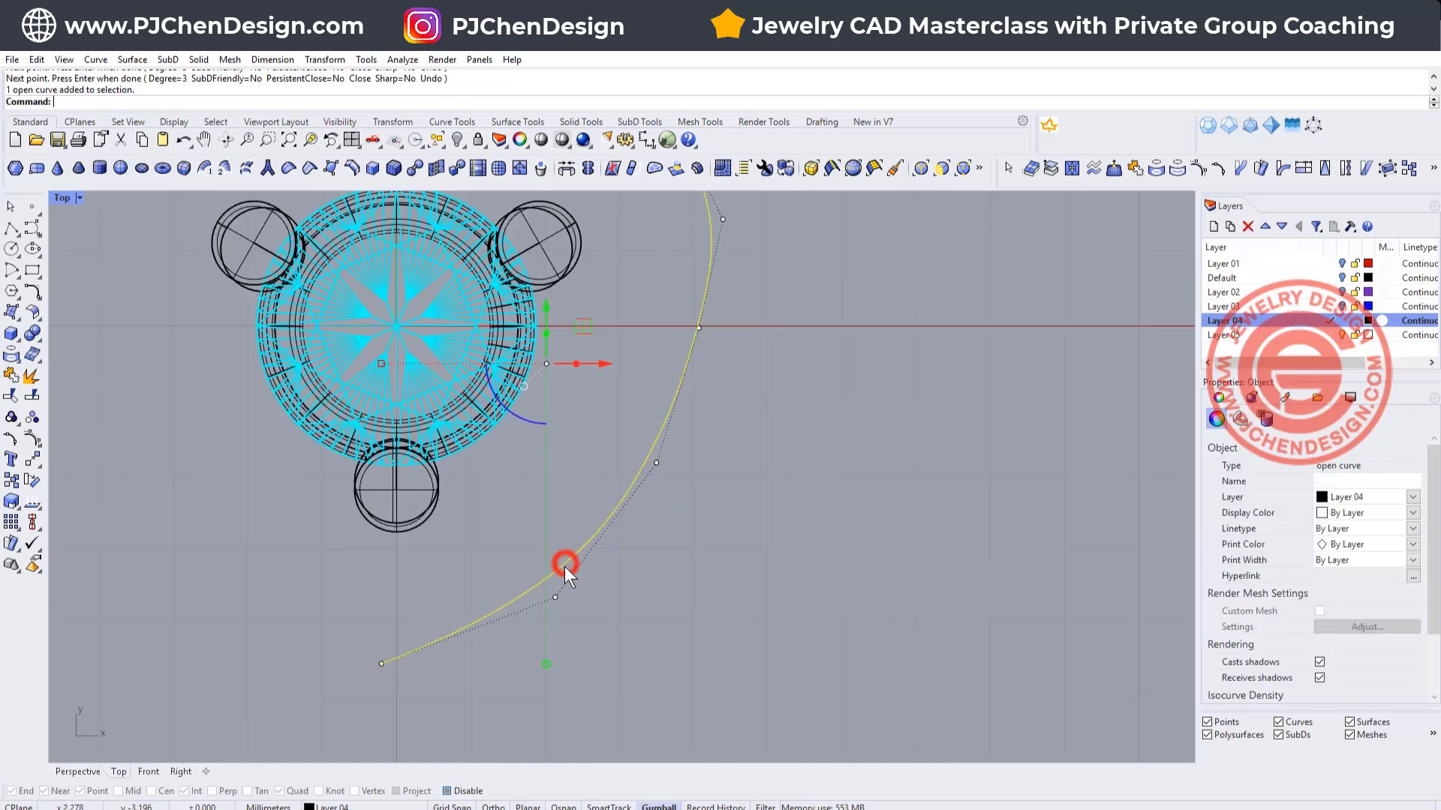
click(554, 598)
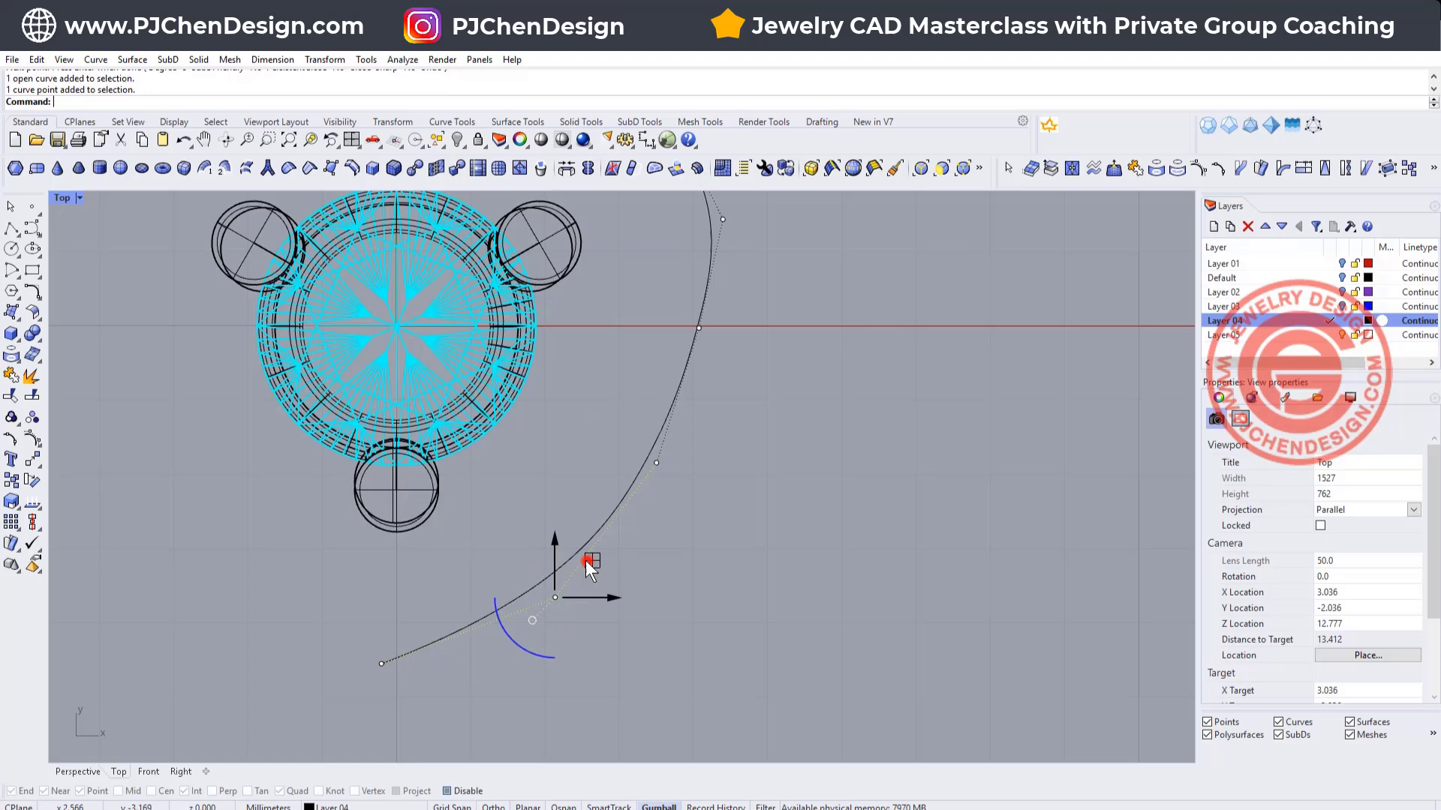
drag(586, 561, 568, 563)
click(657, 461)
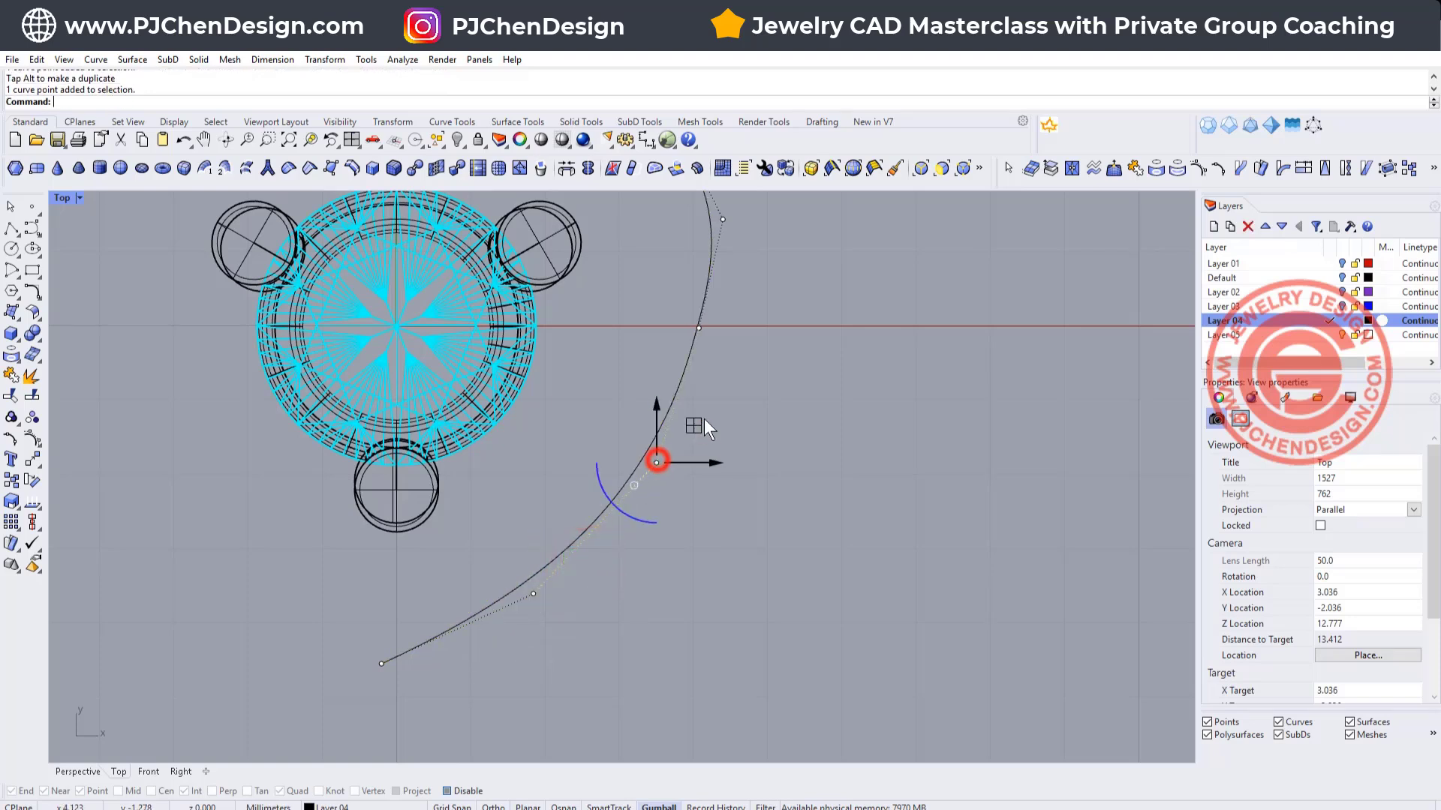
drag(694, 422, 689, 454)
click(699, 328)
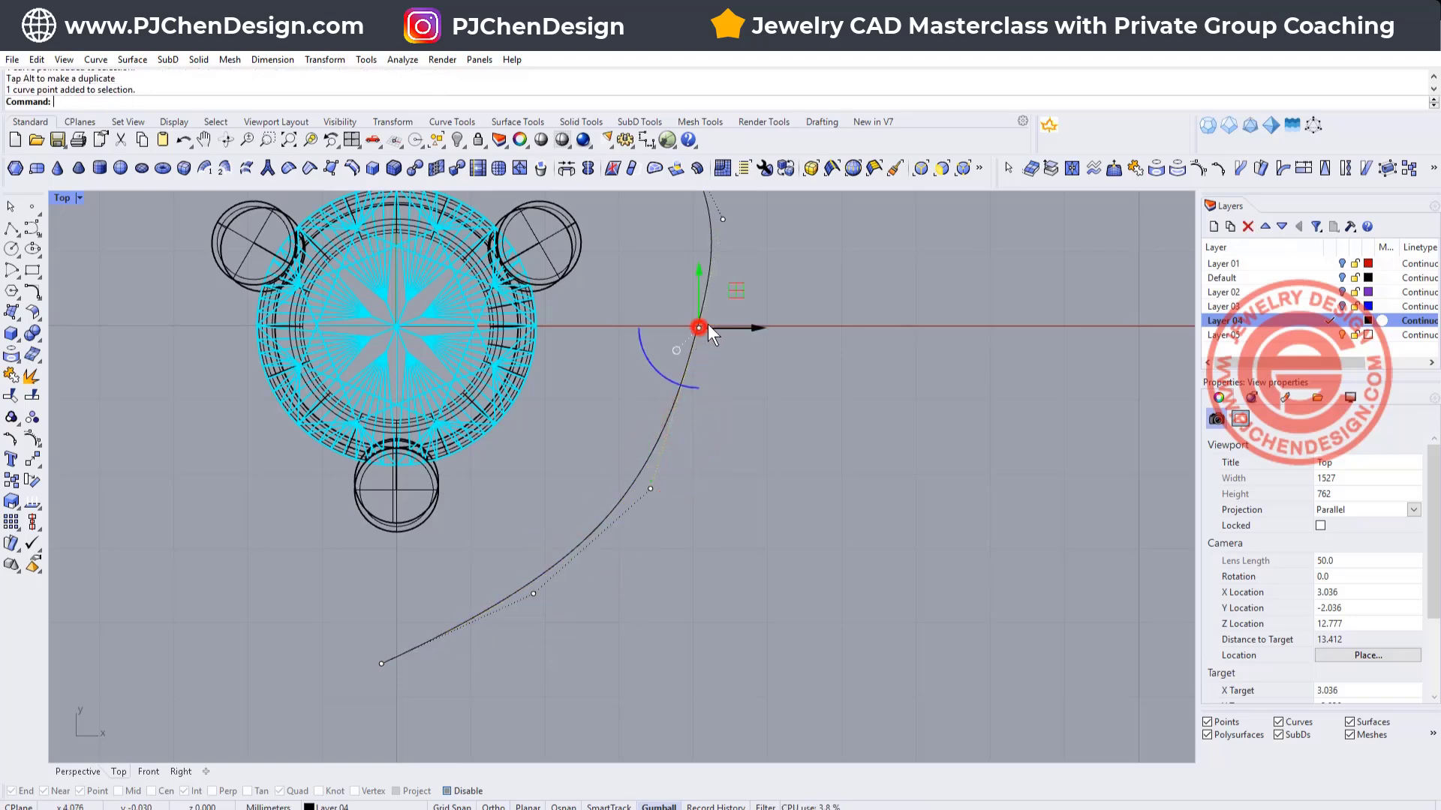
drag(732, 296, 740, 313)
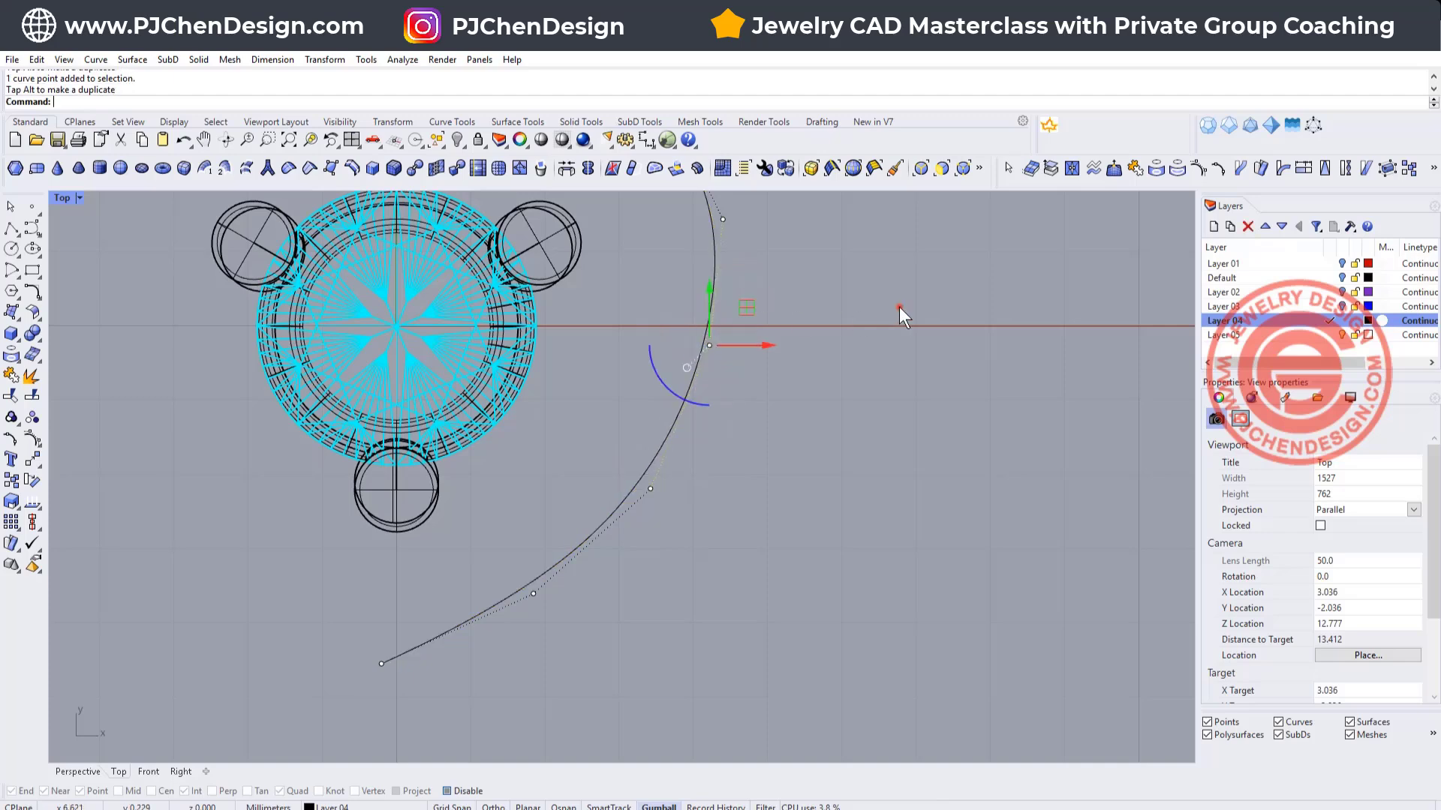
click(899, 307)
- Mirror the half-heart curve across the vertical axis through the origin, keeping the original
scroll(738, 381, down, 4)
right_drag(738, 381, 695, 448)
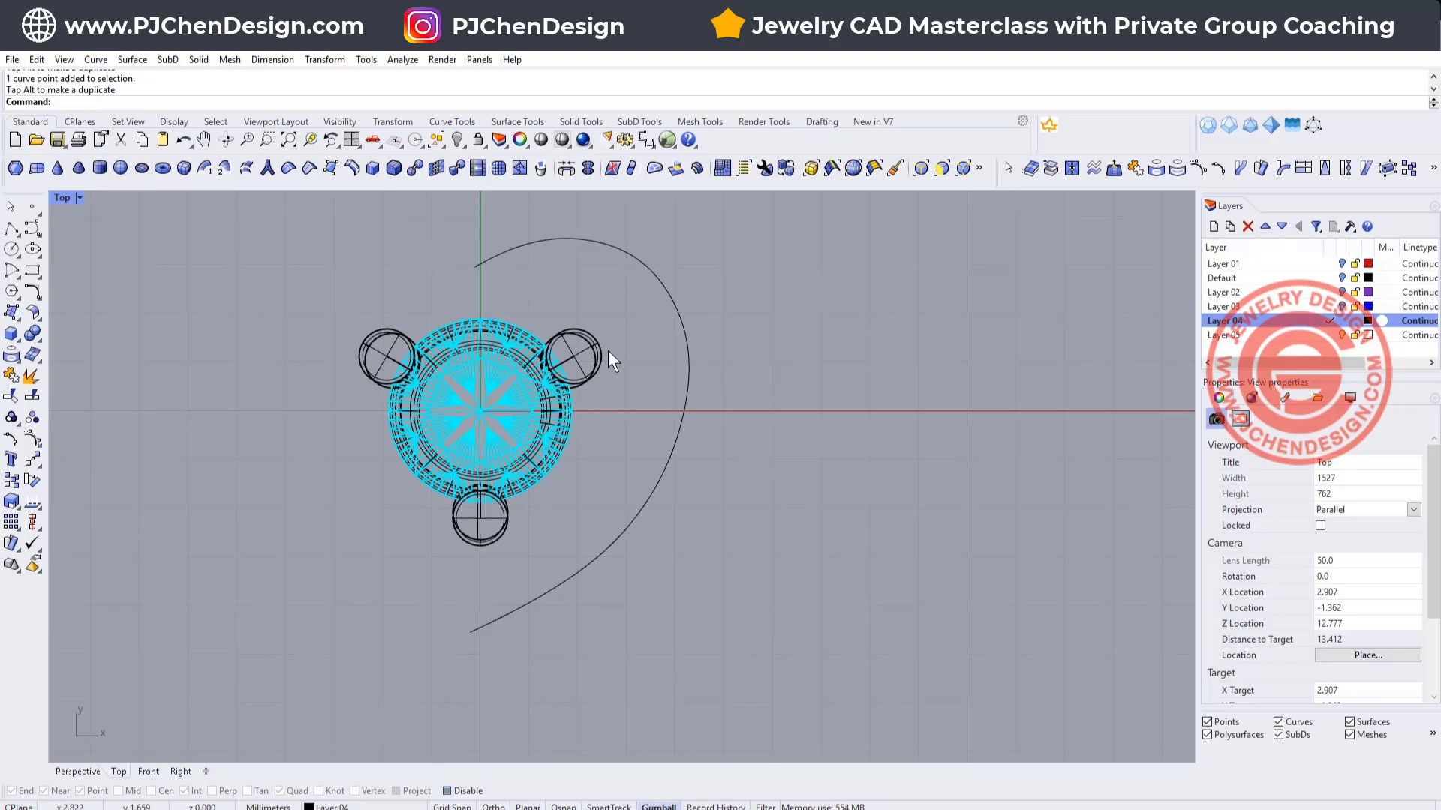
click(683, 324)
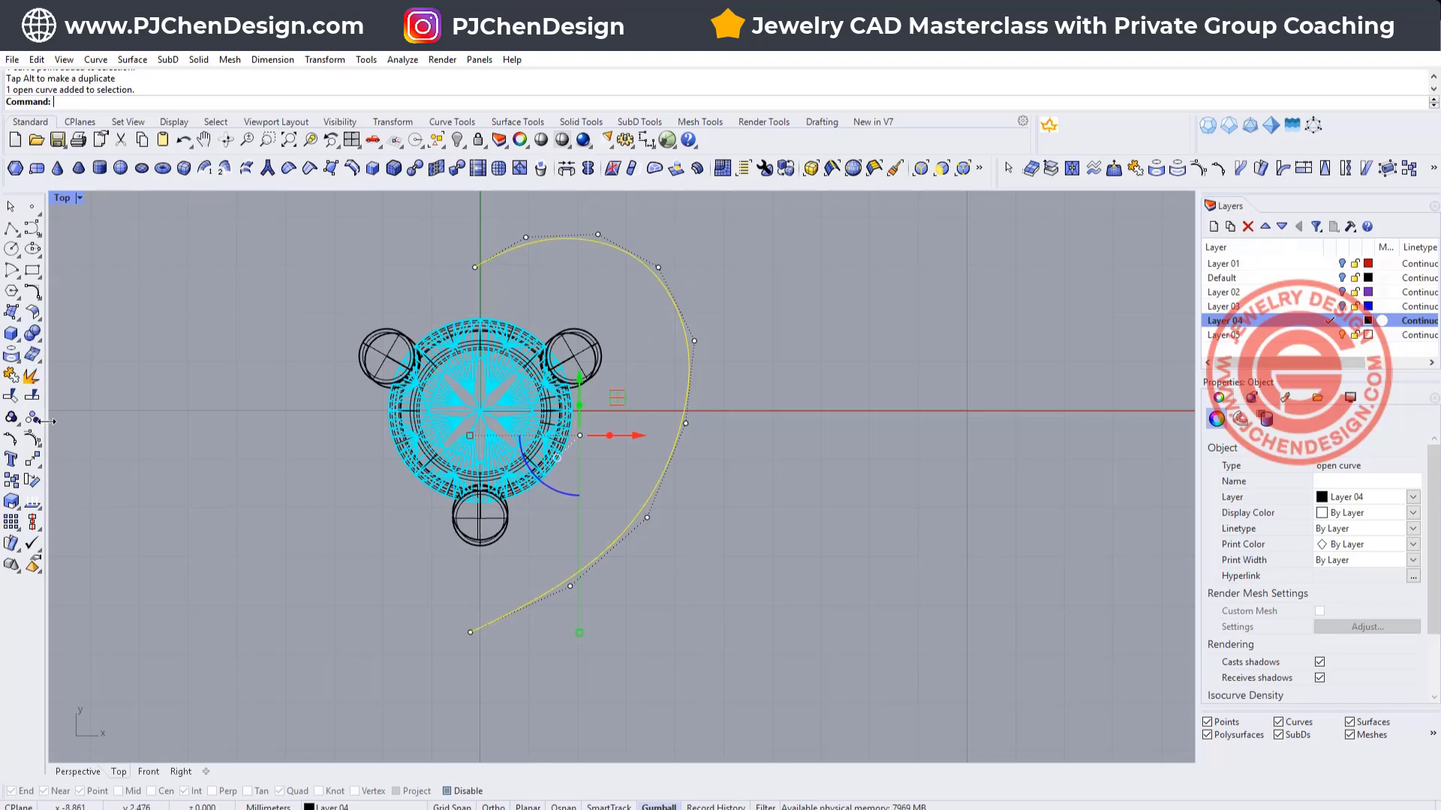
click(34, 459)
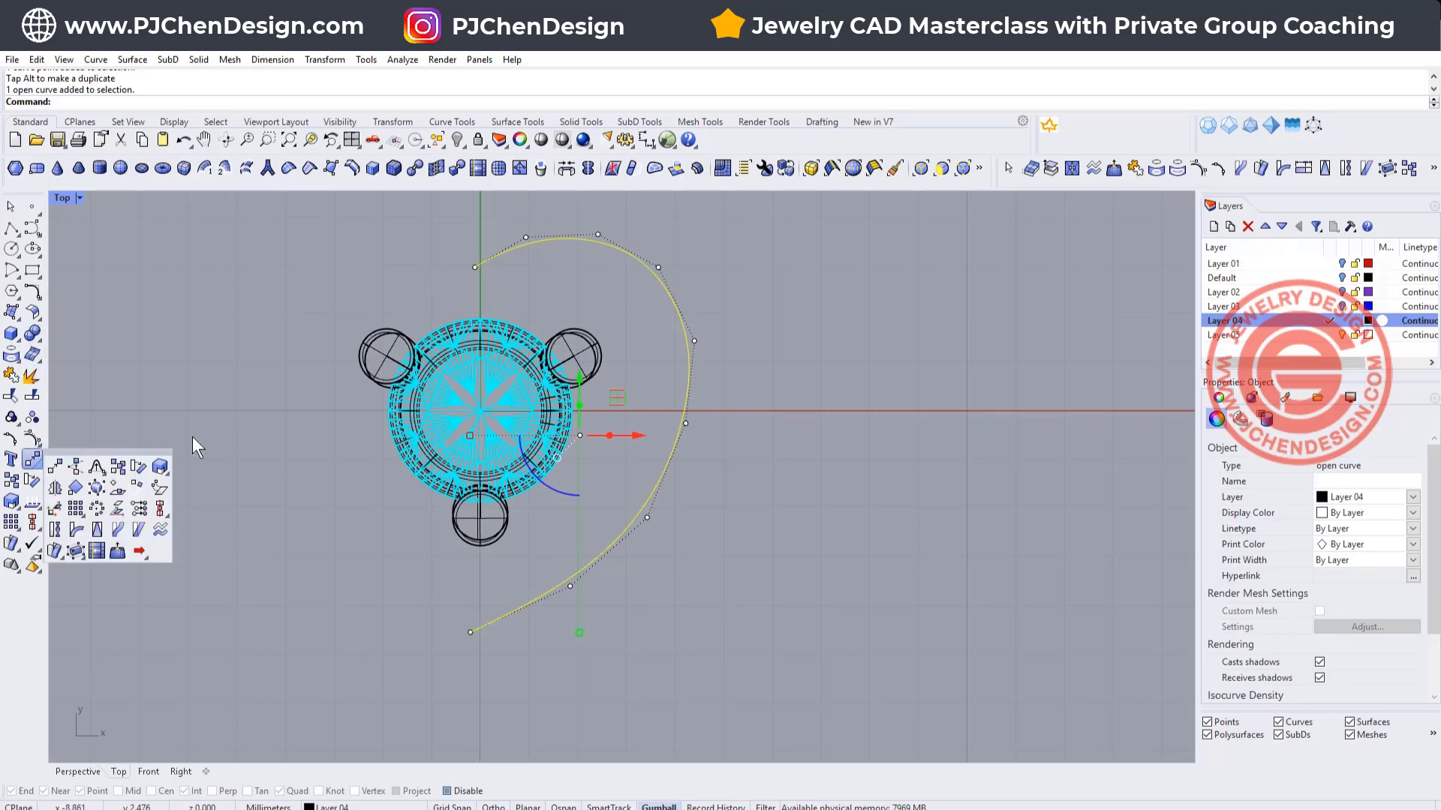
click(55, 490)
text(0)
key(Return)
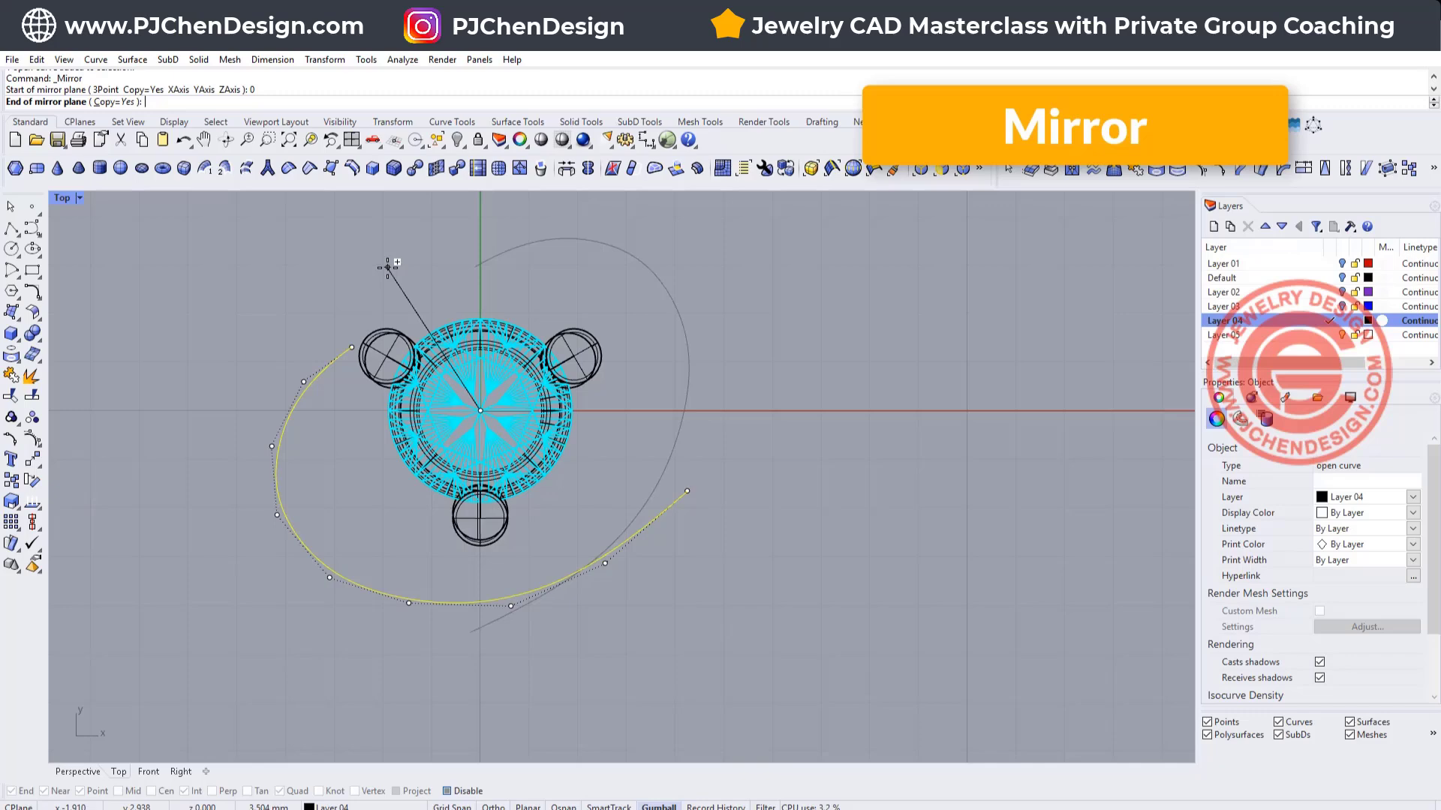
click(484, 228)
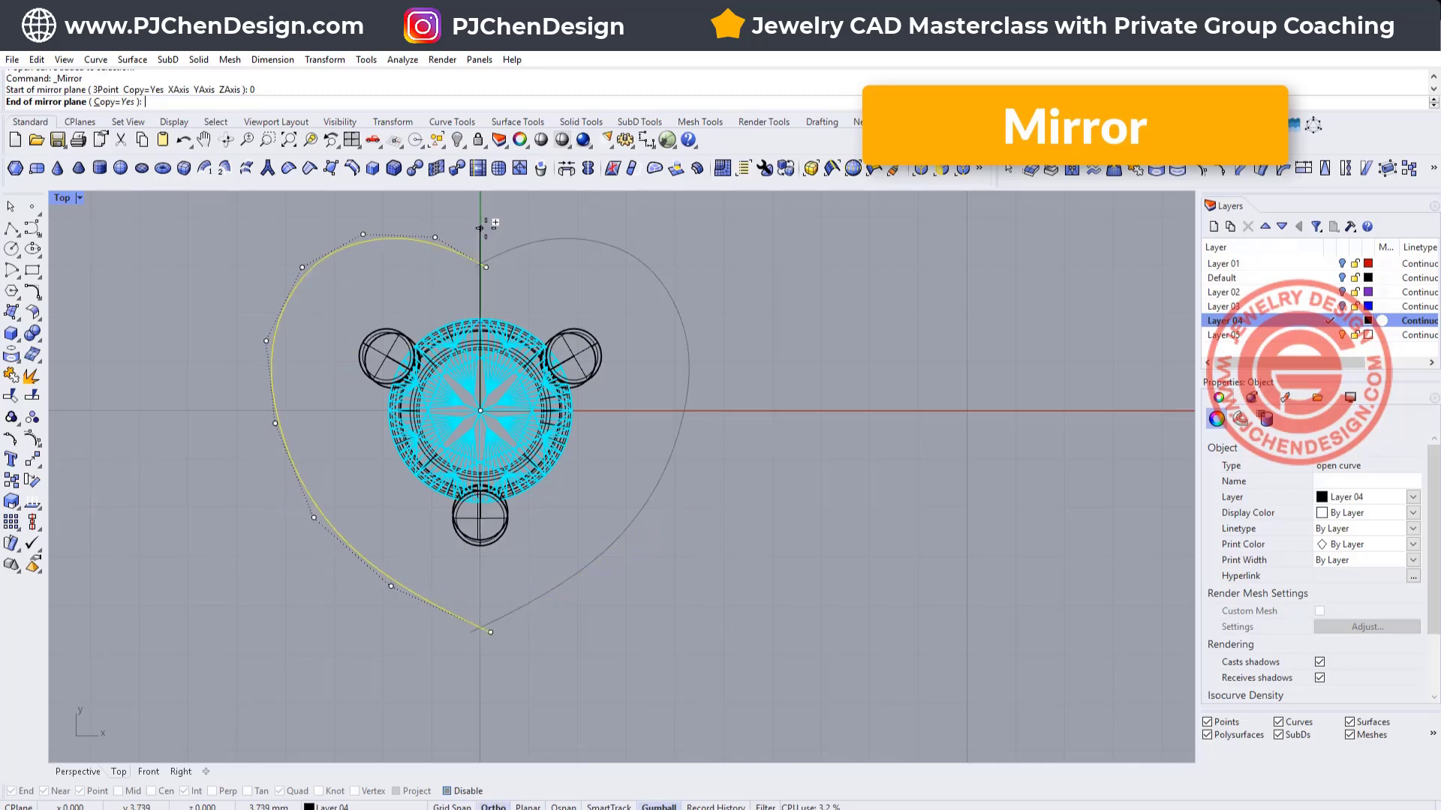
- Trim the crossing curve ends at the heart's notch and tip, and join both halves into one closed curve
click(526, 282)
drag(542, 282, 390, 219)
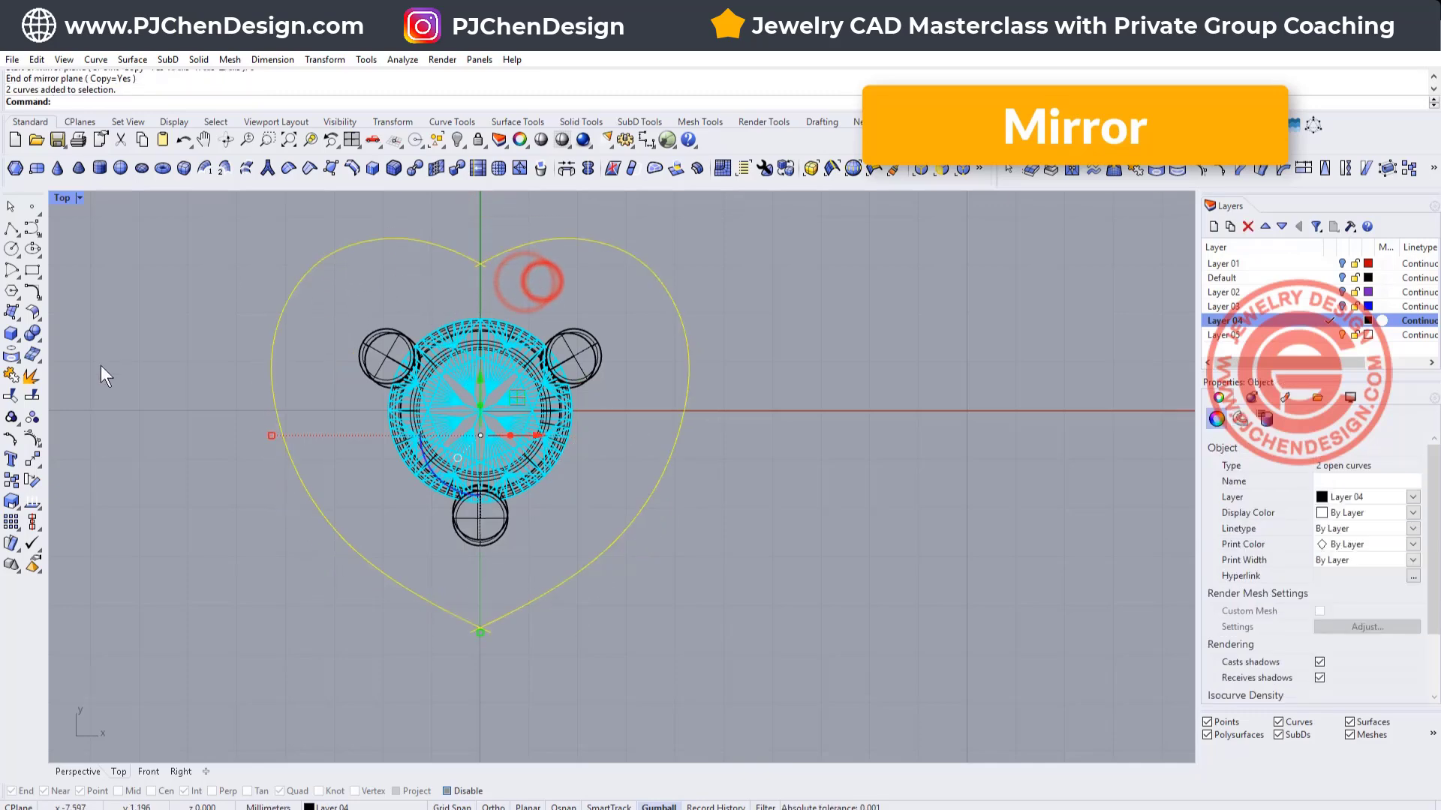
click(17, 398)
scroll(451, 272, up, 4)
click(509, 264)
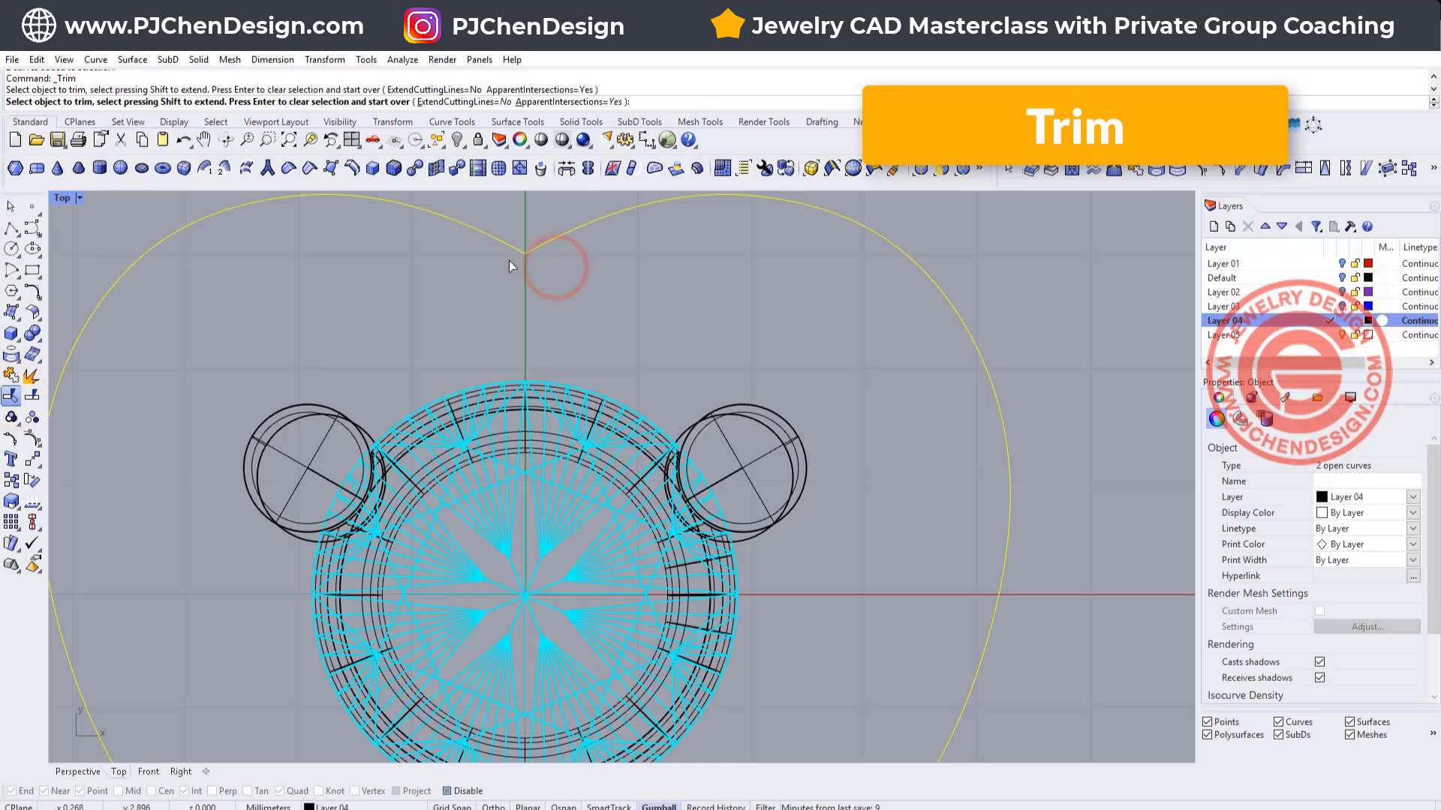
scroll(509, 260, down, 4)
scroll(581, 539, up, 5)
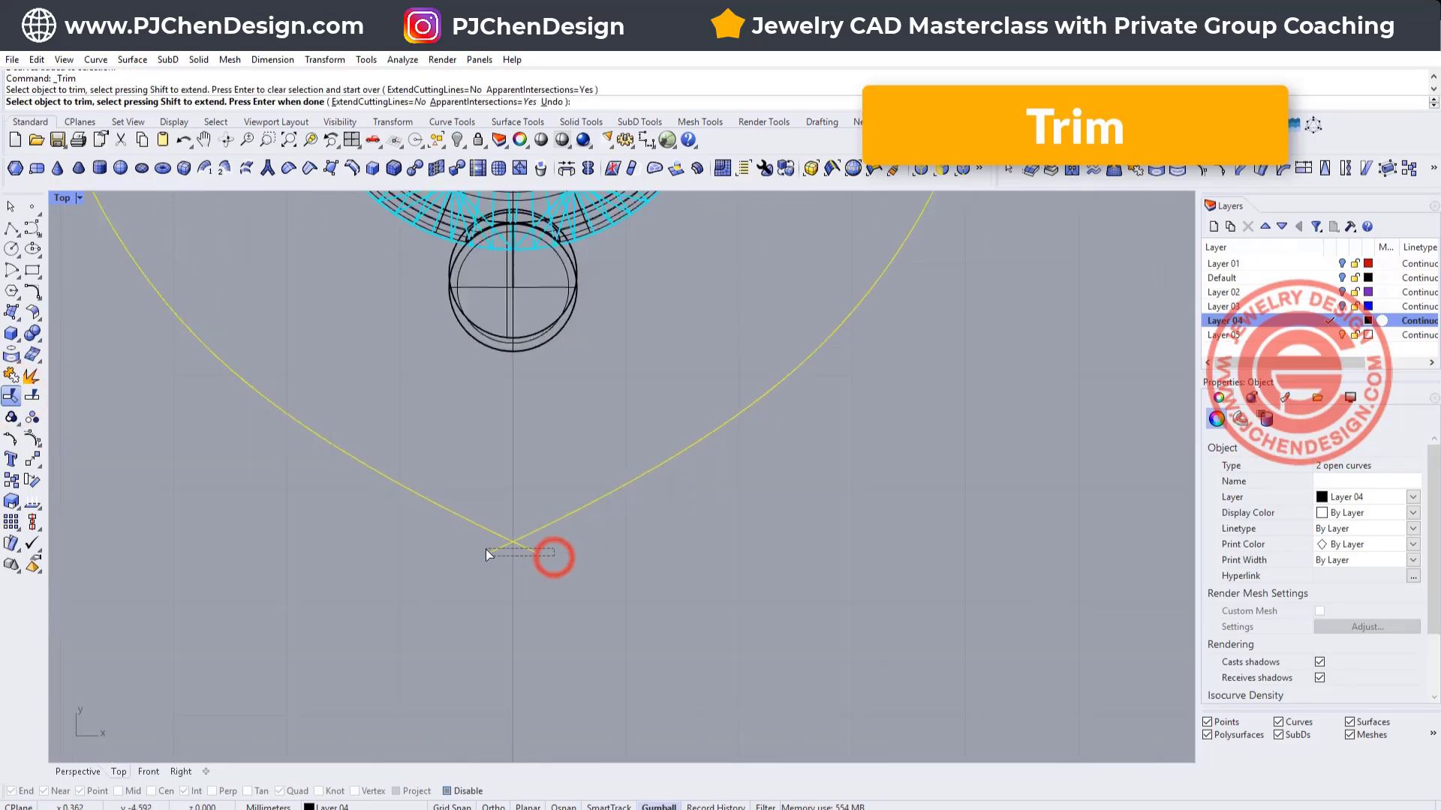
click(486, 551)
scroll(587, 324, down, 5)
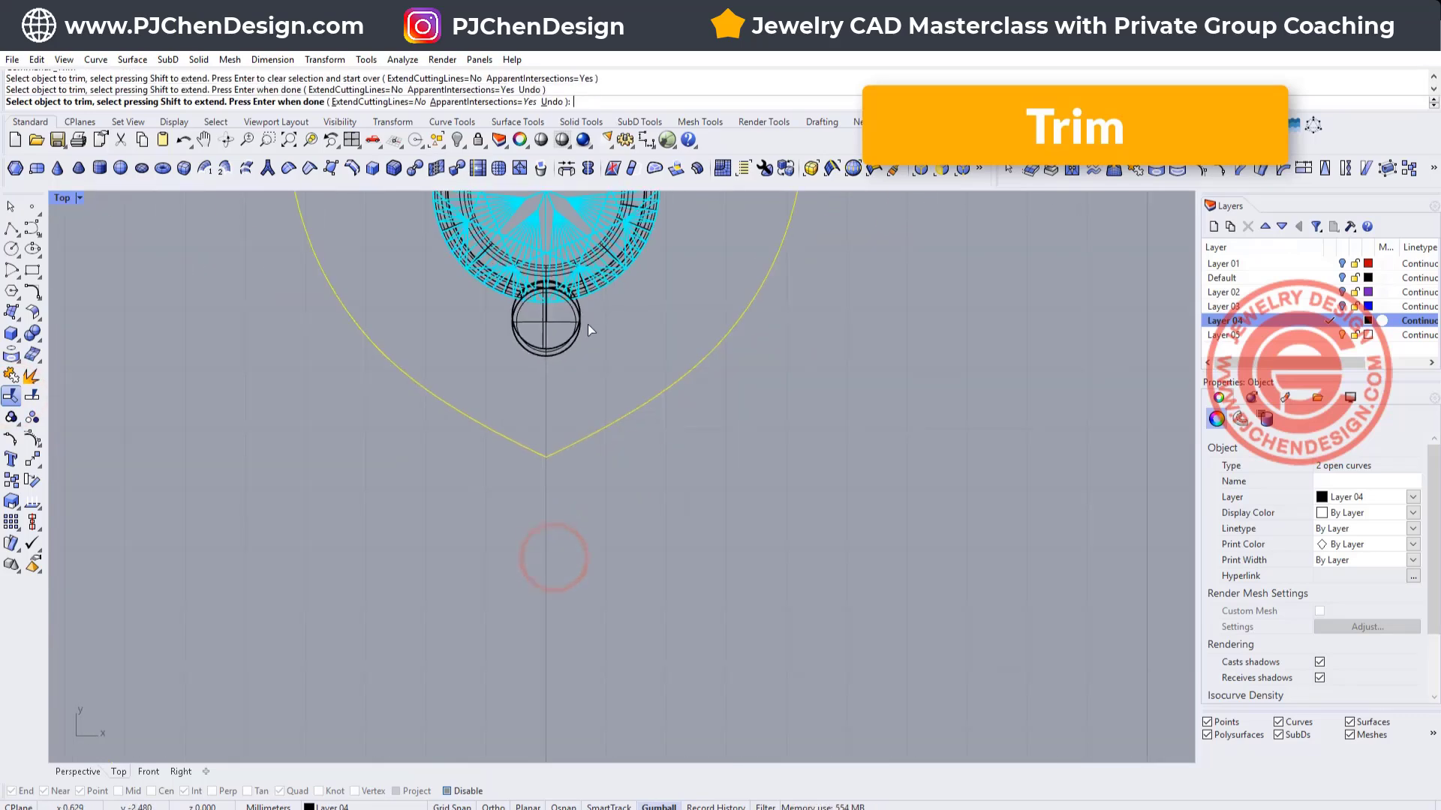
click(13, 376)
scroll(643, 511, down, 4)
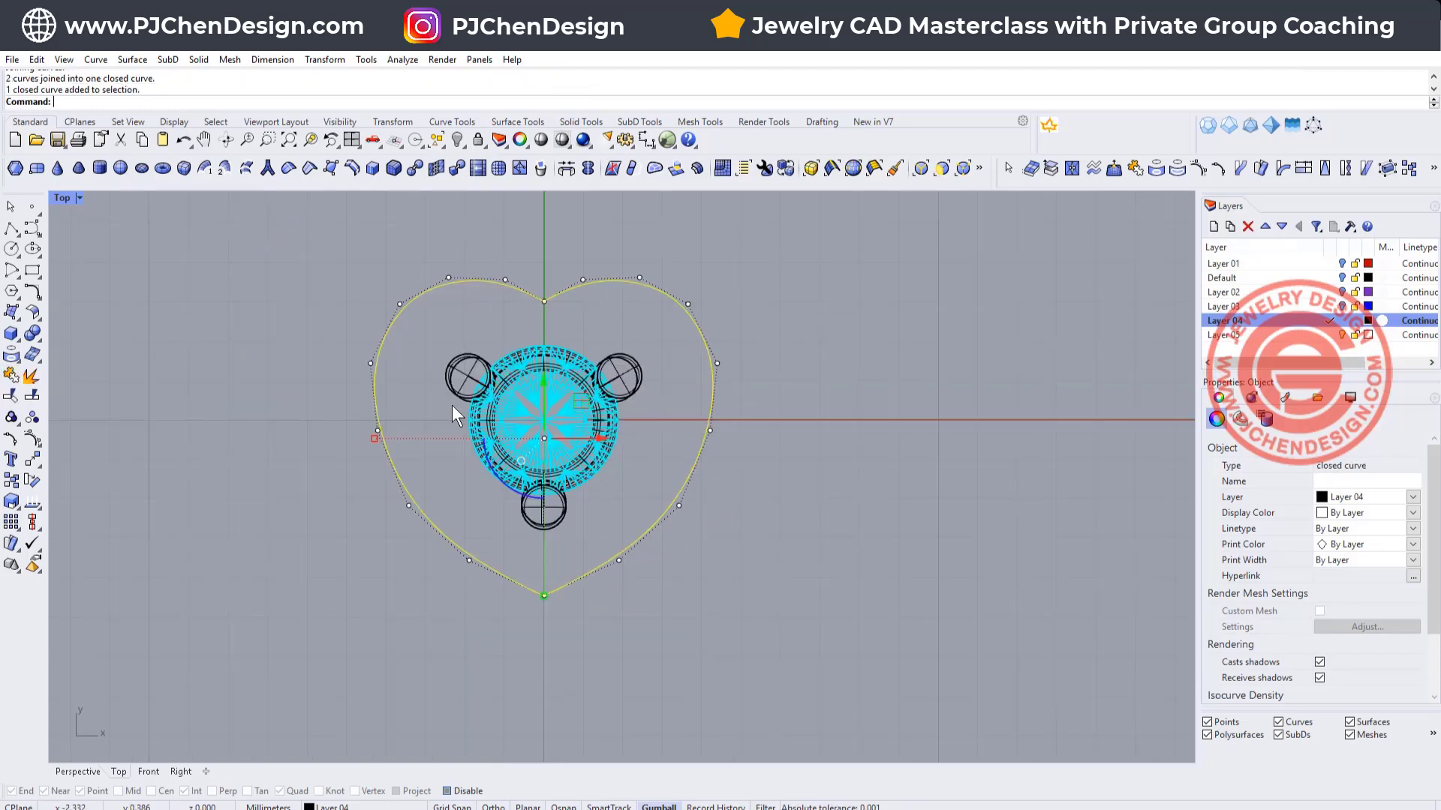
- Offset the closed heart curve inward by 1.5 mm with sharp corners
right_drag(452, 405, 425, 399)
click(39, 296)
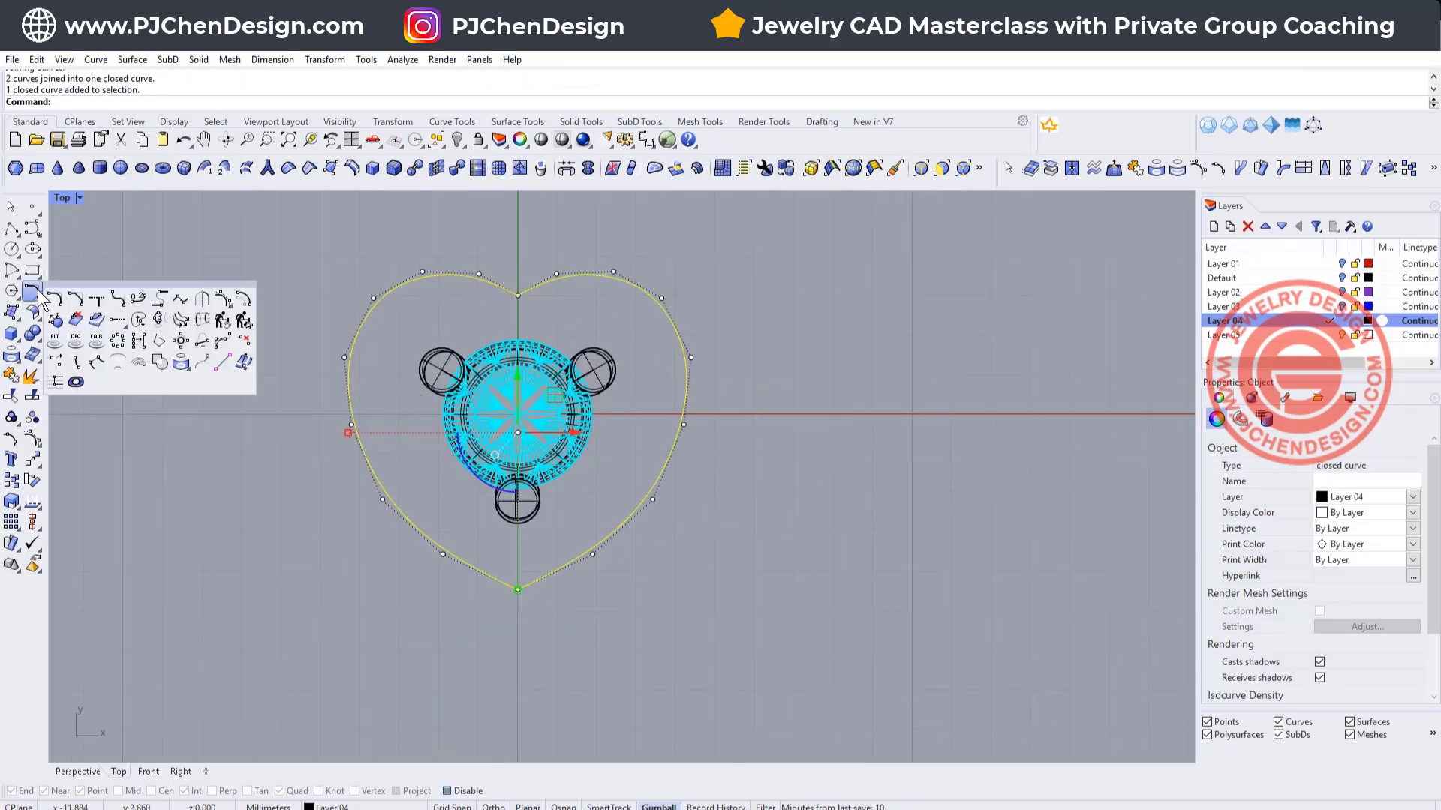
click(240, 301)
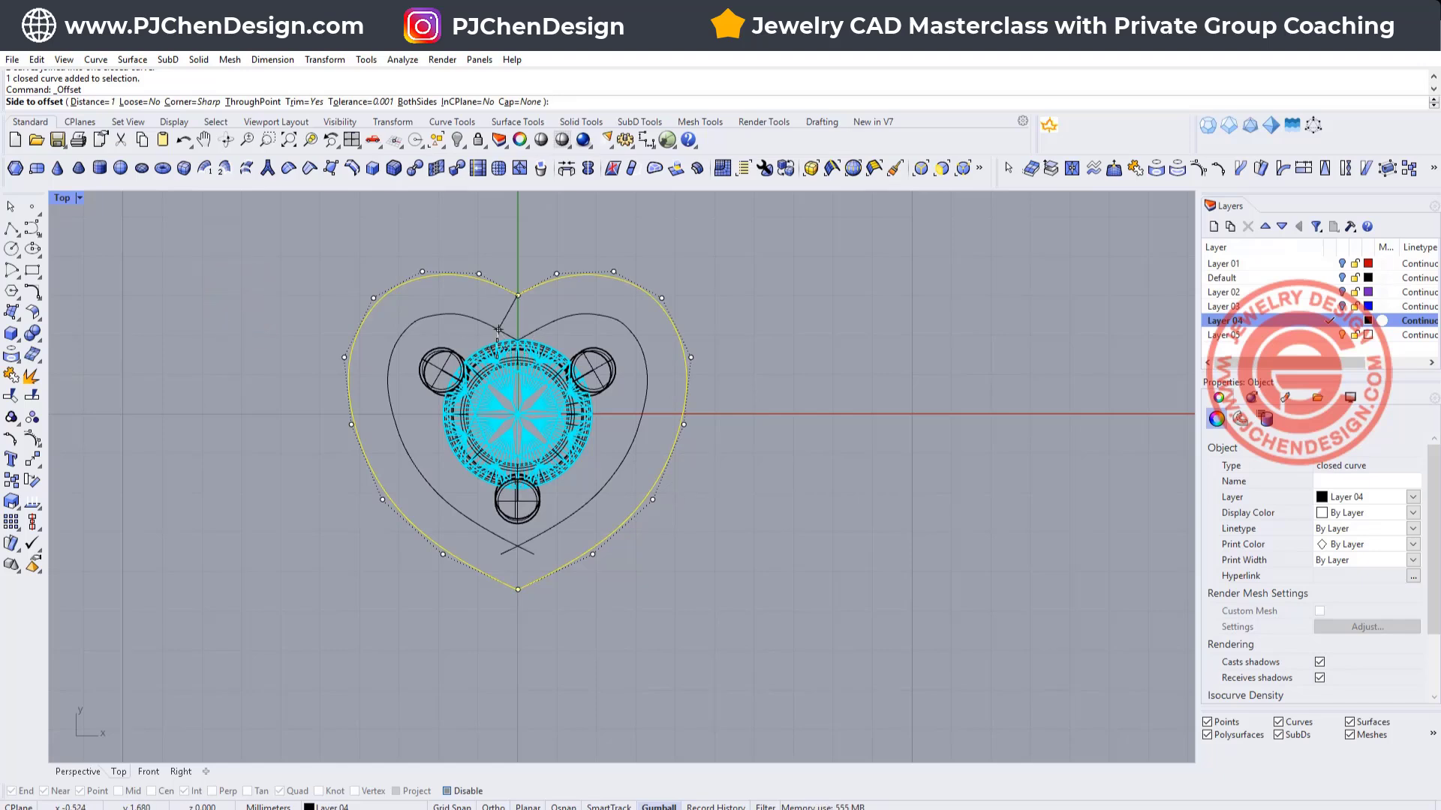
click(97, 101)
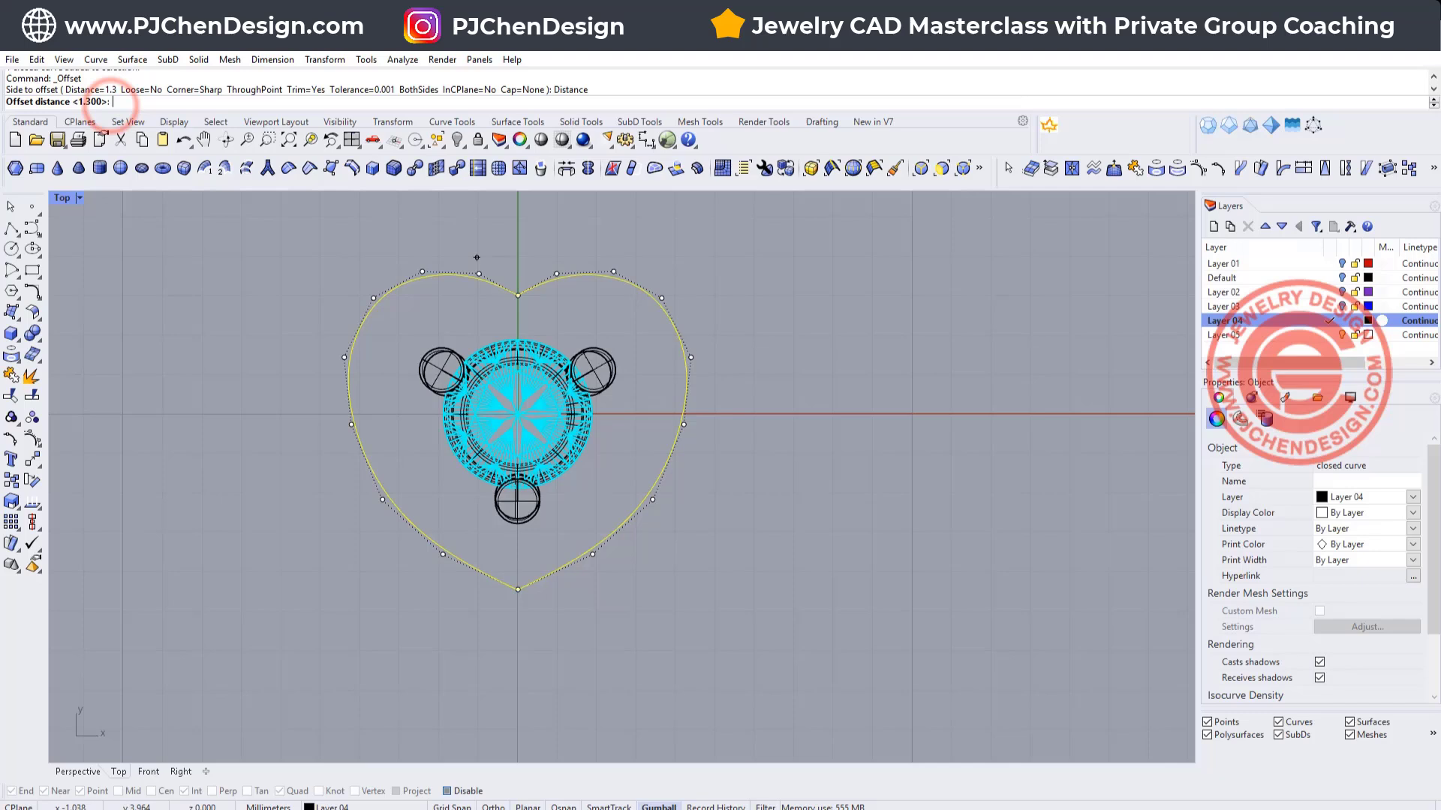
text(1.5)
key(Return)
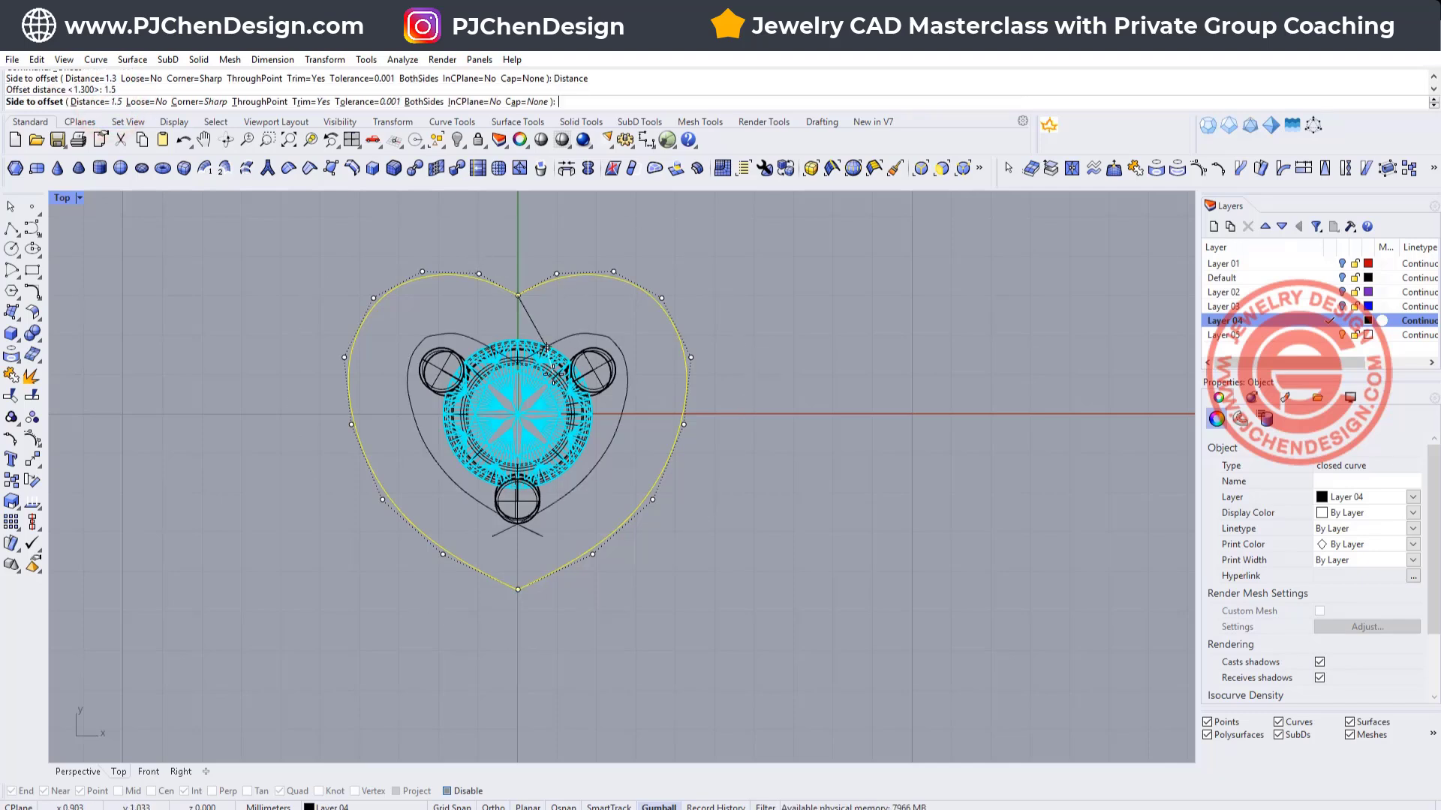
click(553, 374)
click(776, 449)
- Scale both heart curves down uniformly in two small adjustments so the outlines sit closer around the stone setting
drag(702, 499, 596, 443)
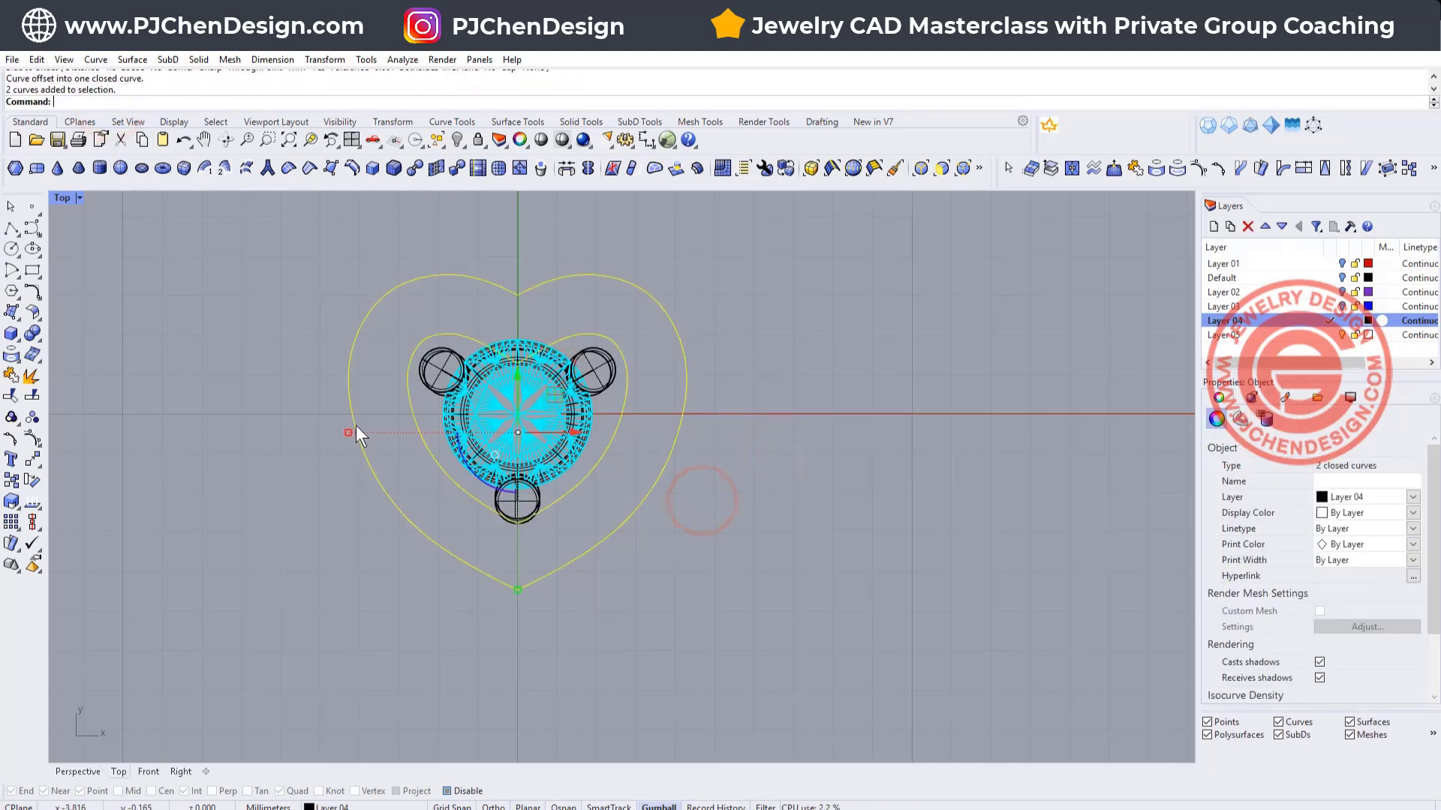
drag(348, 433, 364, 438)
click(734, 421)
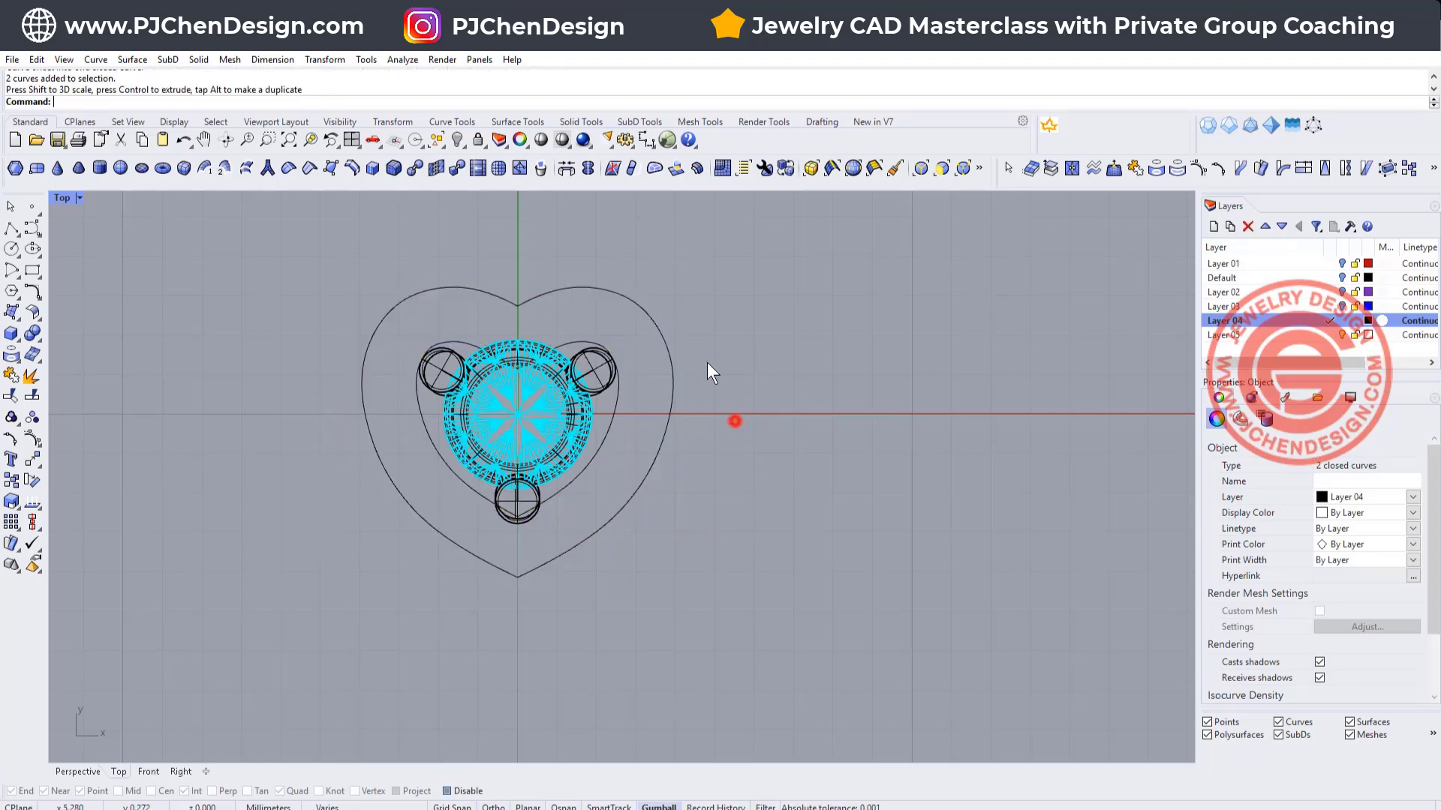
right_drag(660, 398, 631, 409)
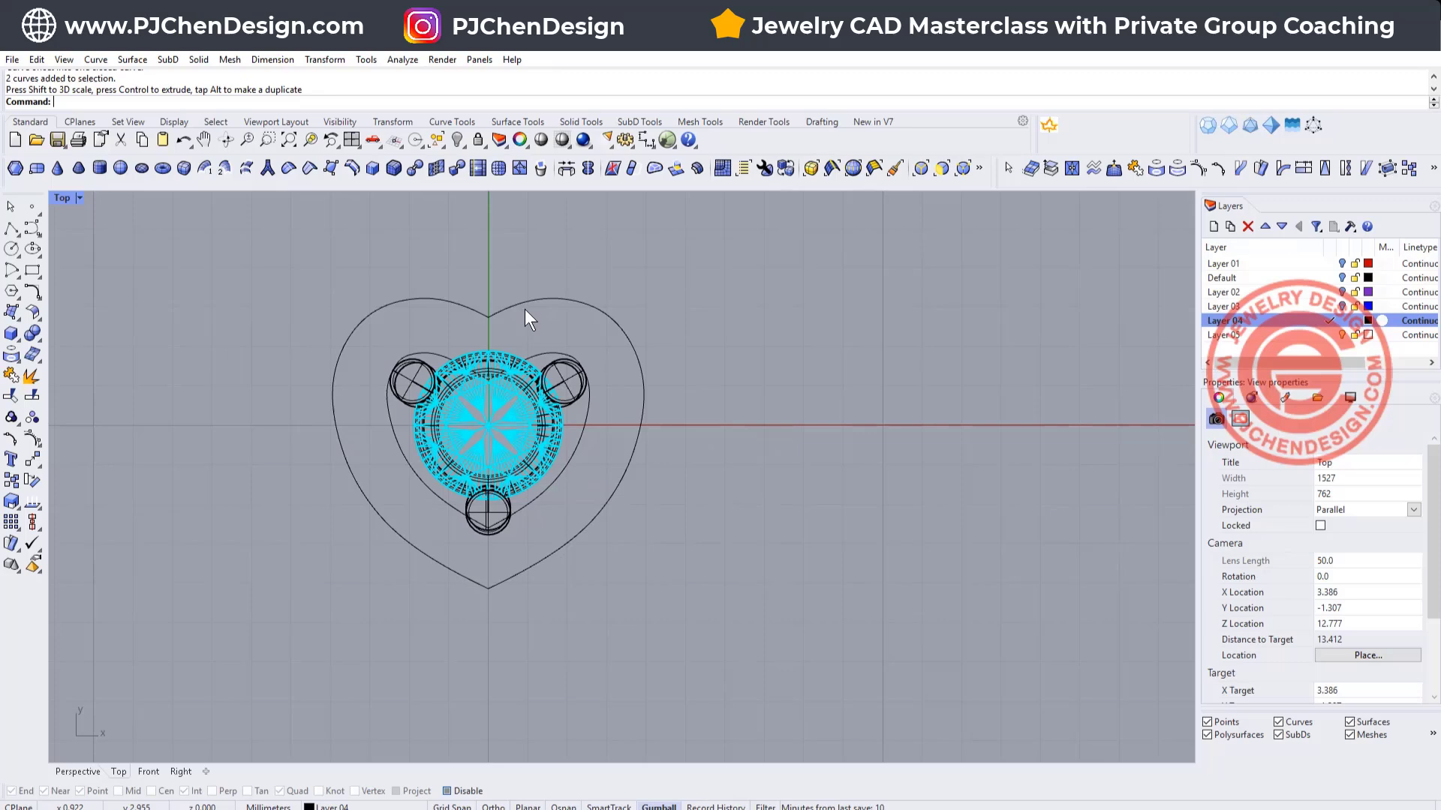
drag(261, 496, 277, 502)
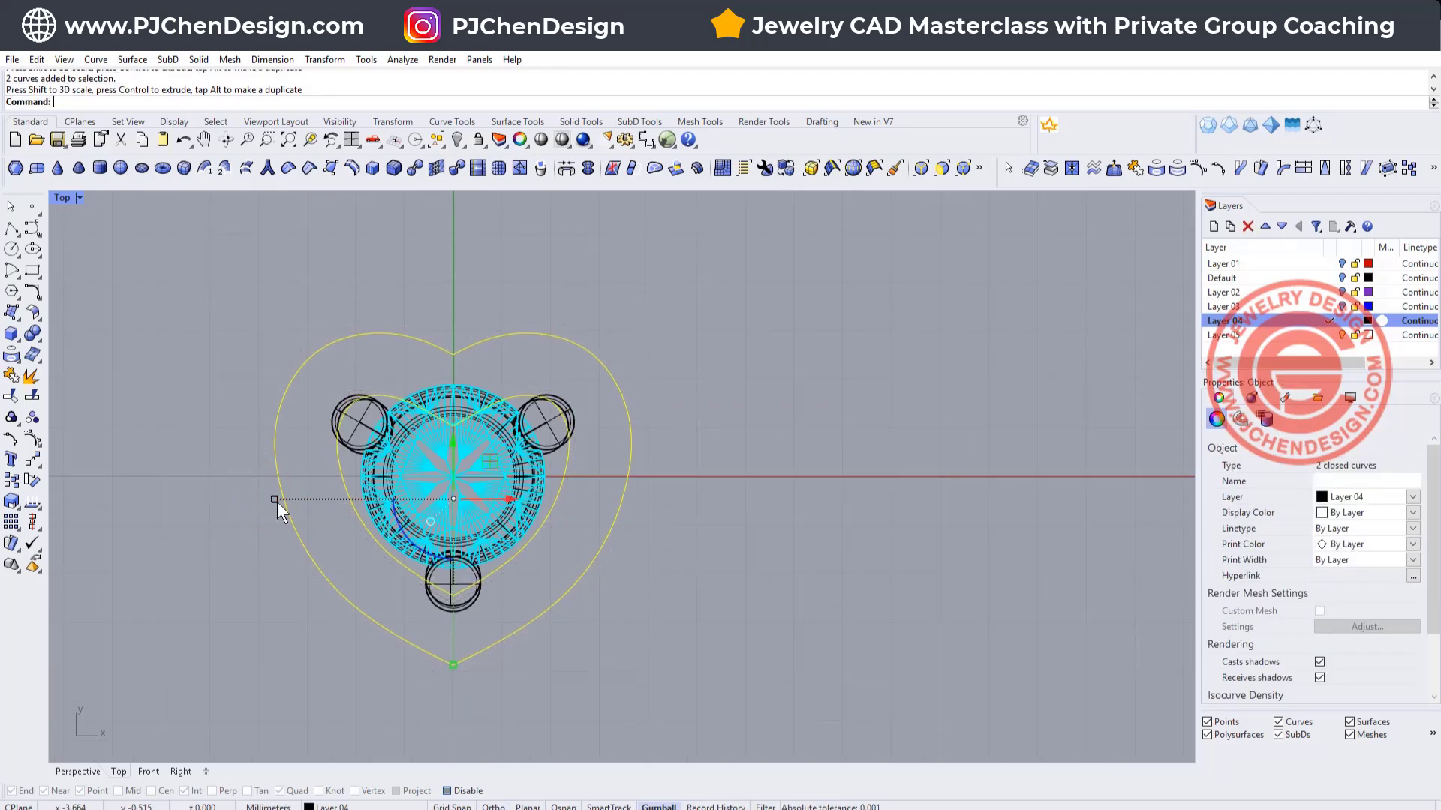
click(778, 493)
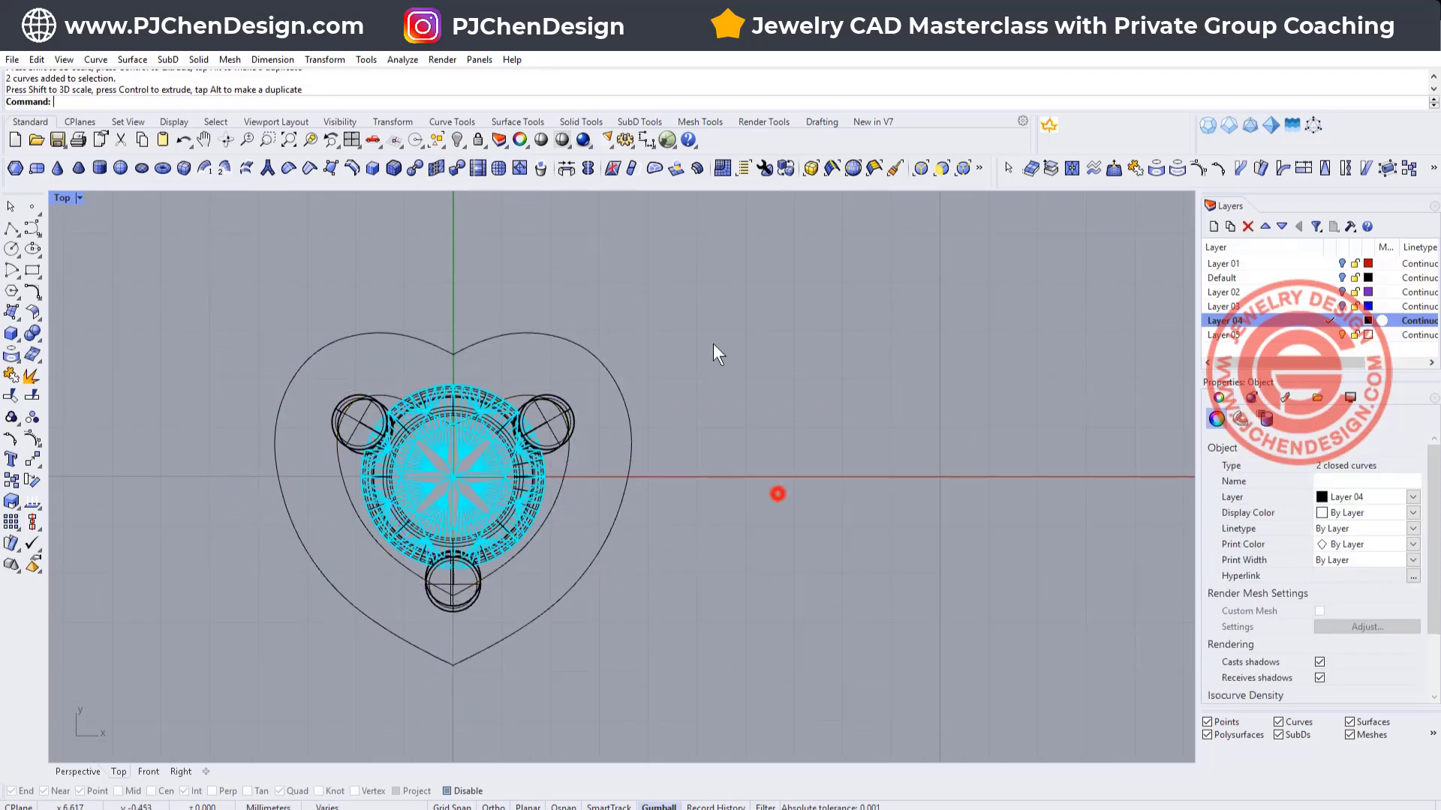
right_drag(631, 353, 646, 370)
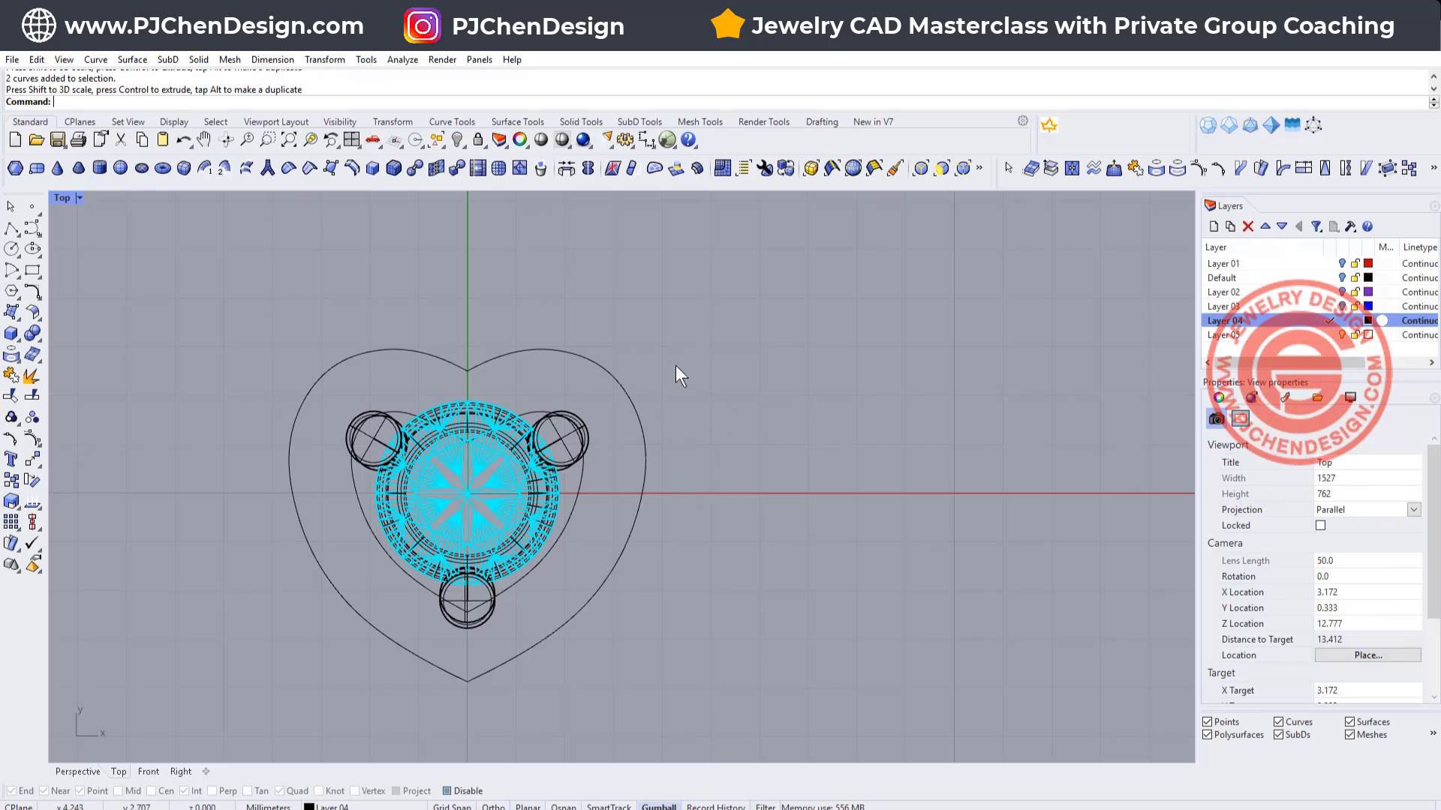
right_drag(631, 451, 677, 429)
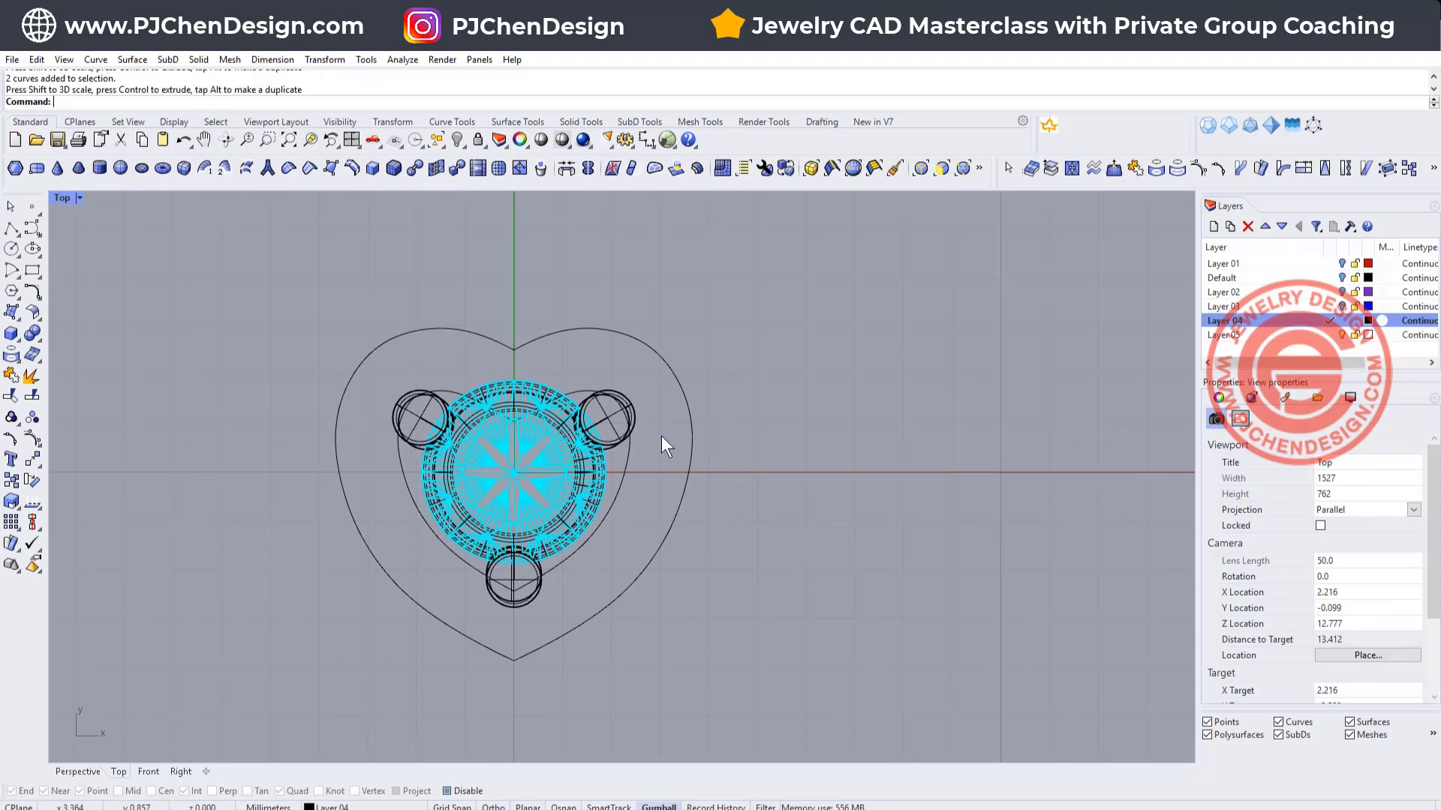
- Scale only the inner heart curve down slightly so that it fits closer to the stone, leaving a wider band between the hearts
drag(620, 478, 620, 478)
drag(336, 492, 342, 492)
key(ctrl+z)
click(619, 481)
drag(398, 492, 413, 496)
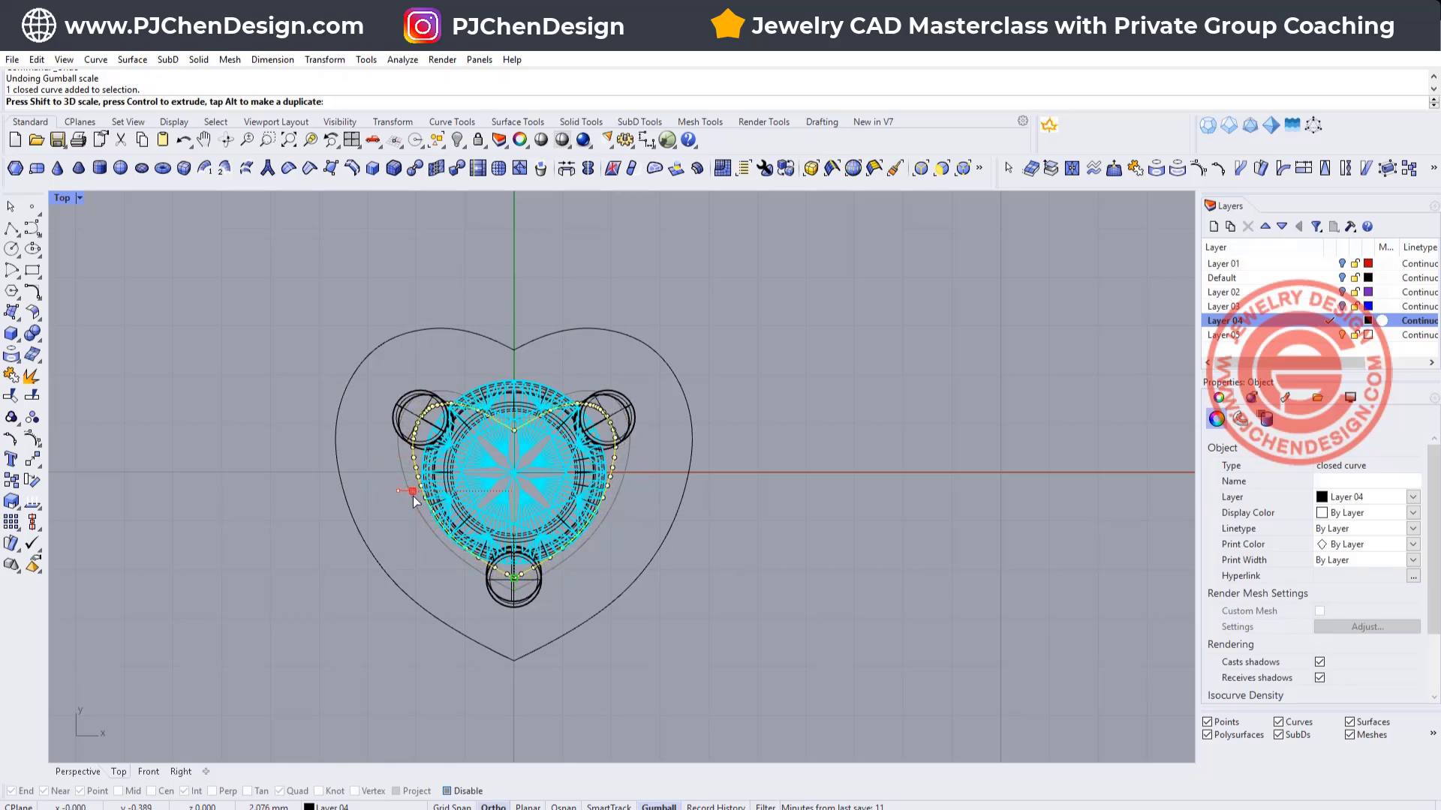
click(727, 449)
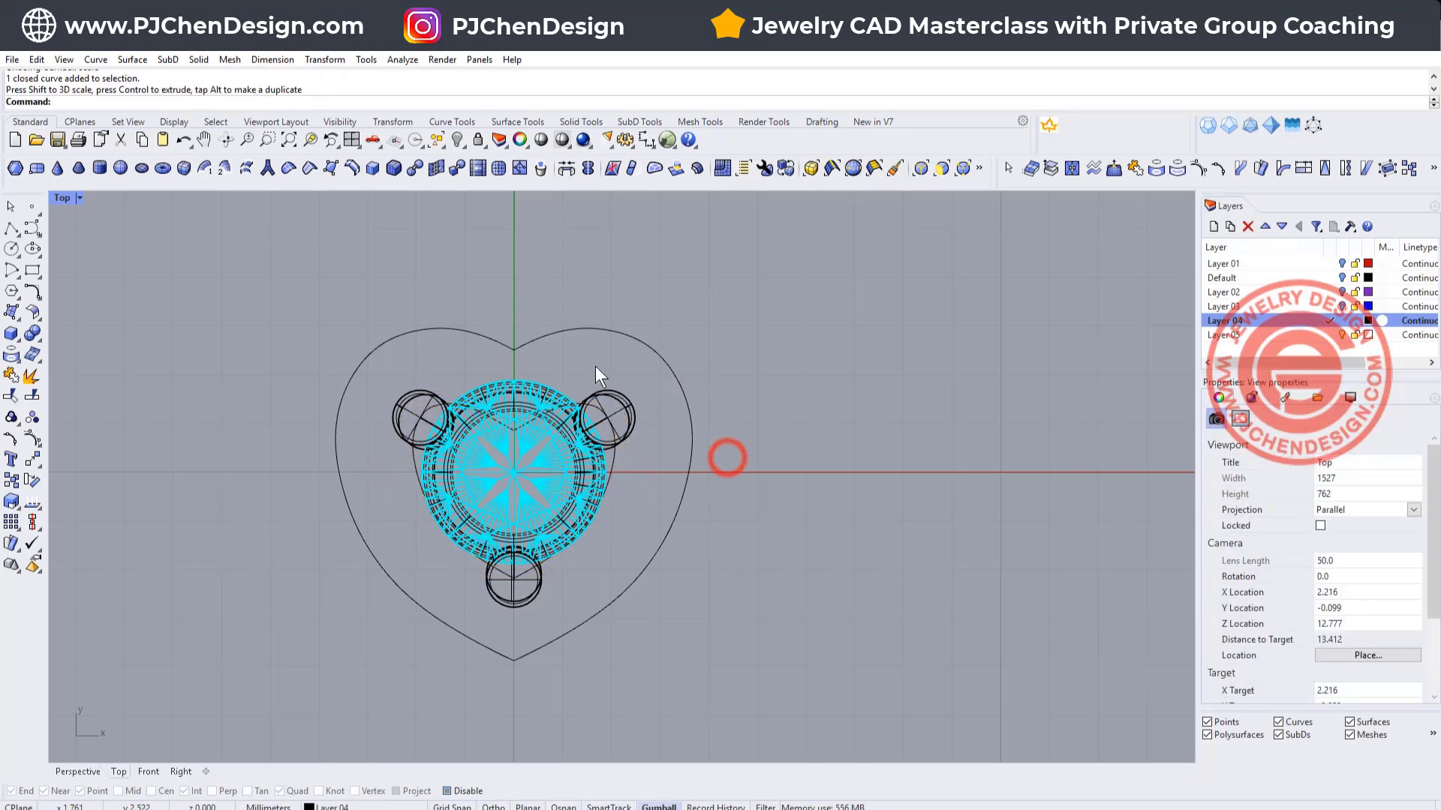
- Hide the three-prong setting and the round stone, leaving only the two heart curves displayed
scroll(595, 366, up, 3)
click(562, 513)
shift+click(687, 480)
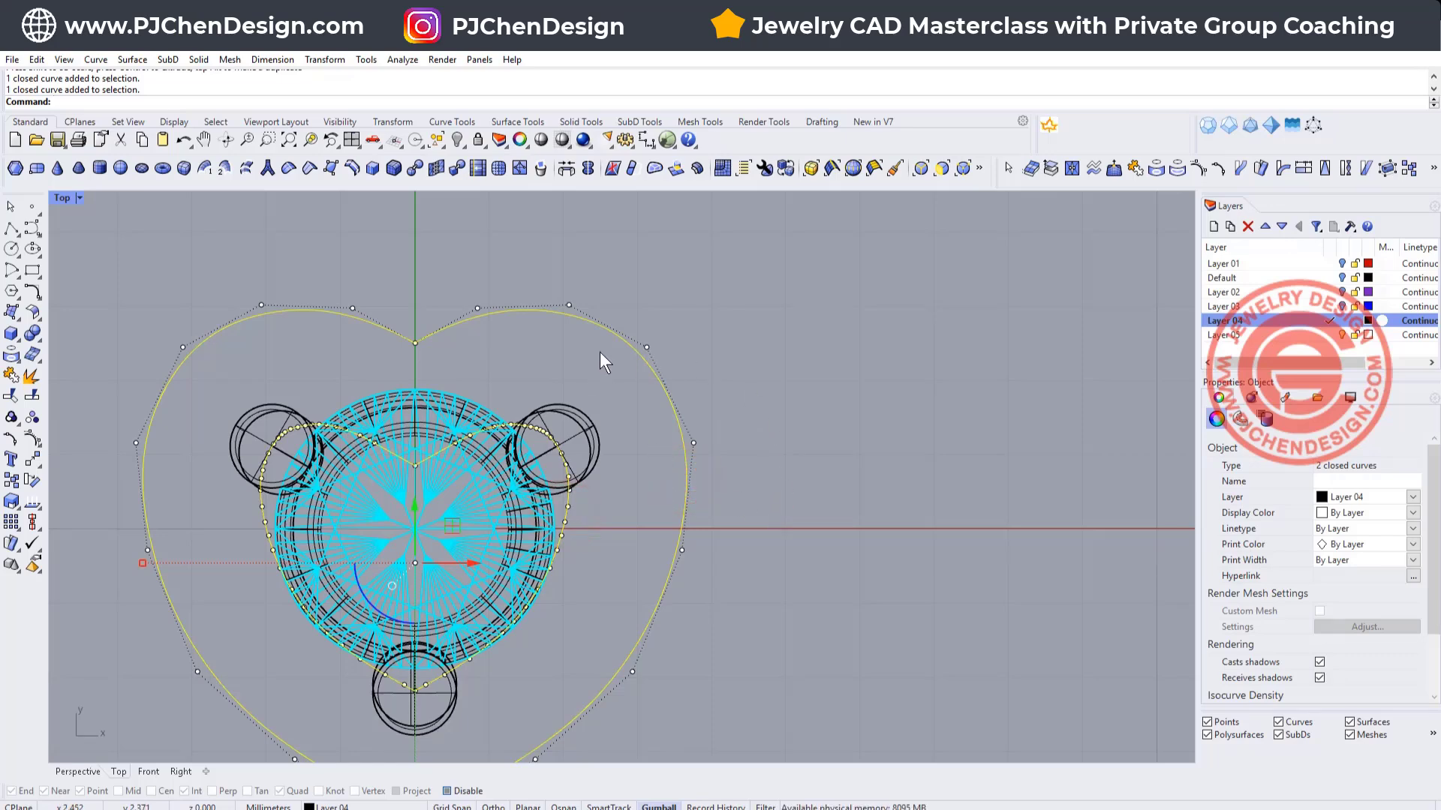
click(814, 355)
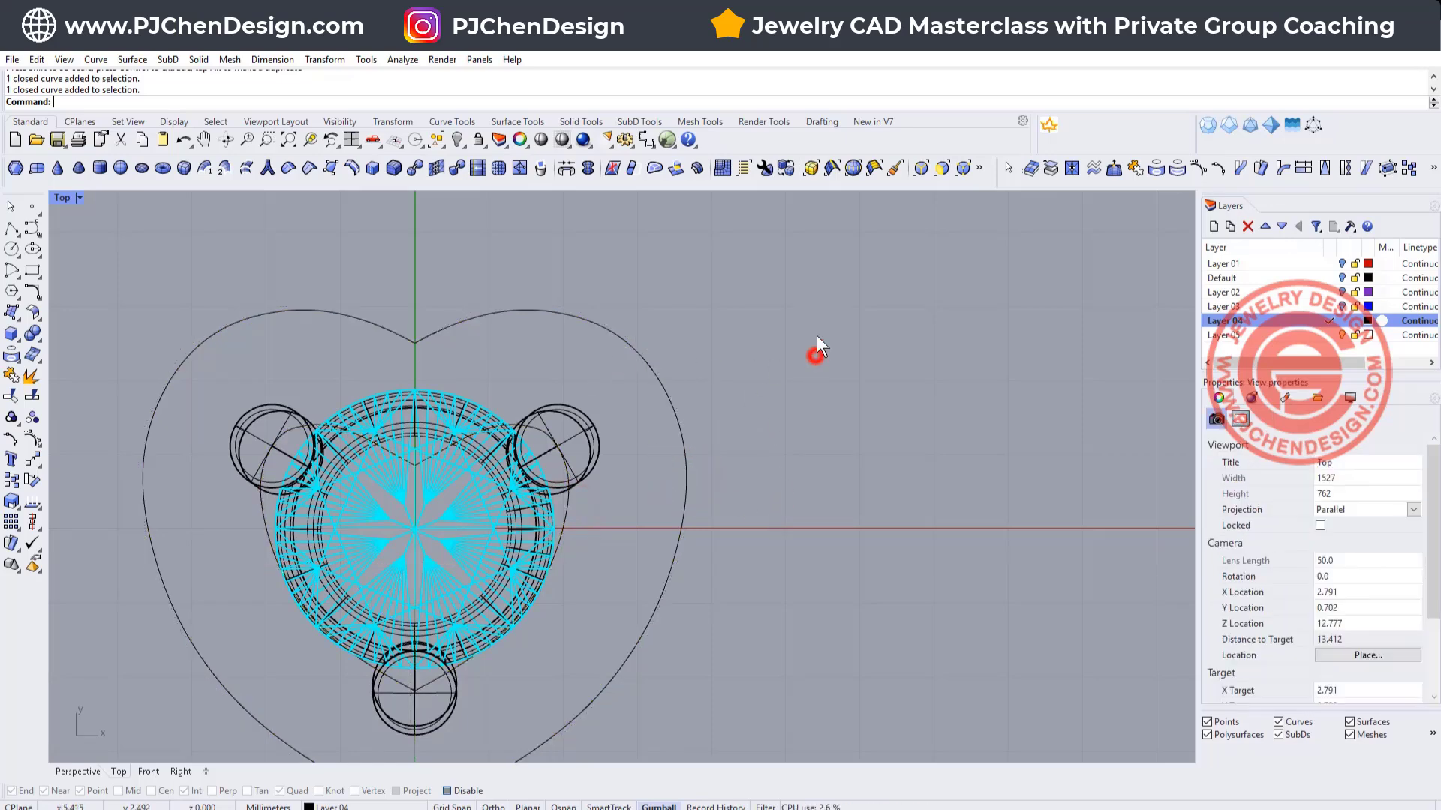
right_drag(659, 422, 673, 399)
right_drag(646, 524, 685, 448)
click(570, 402)
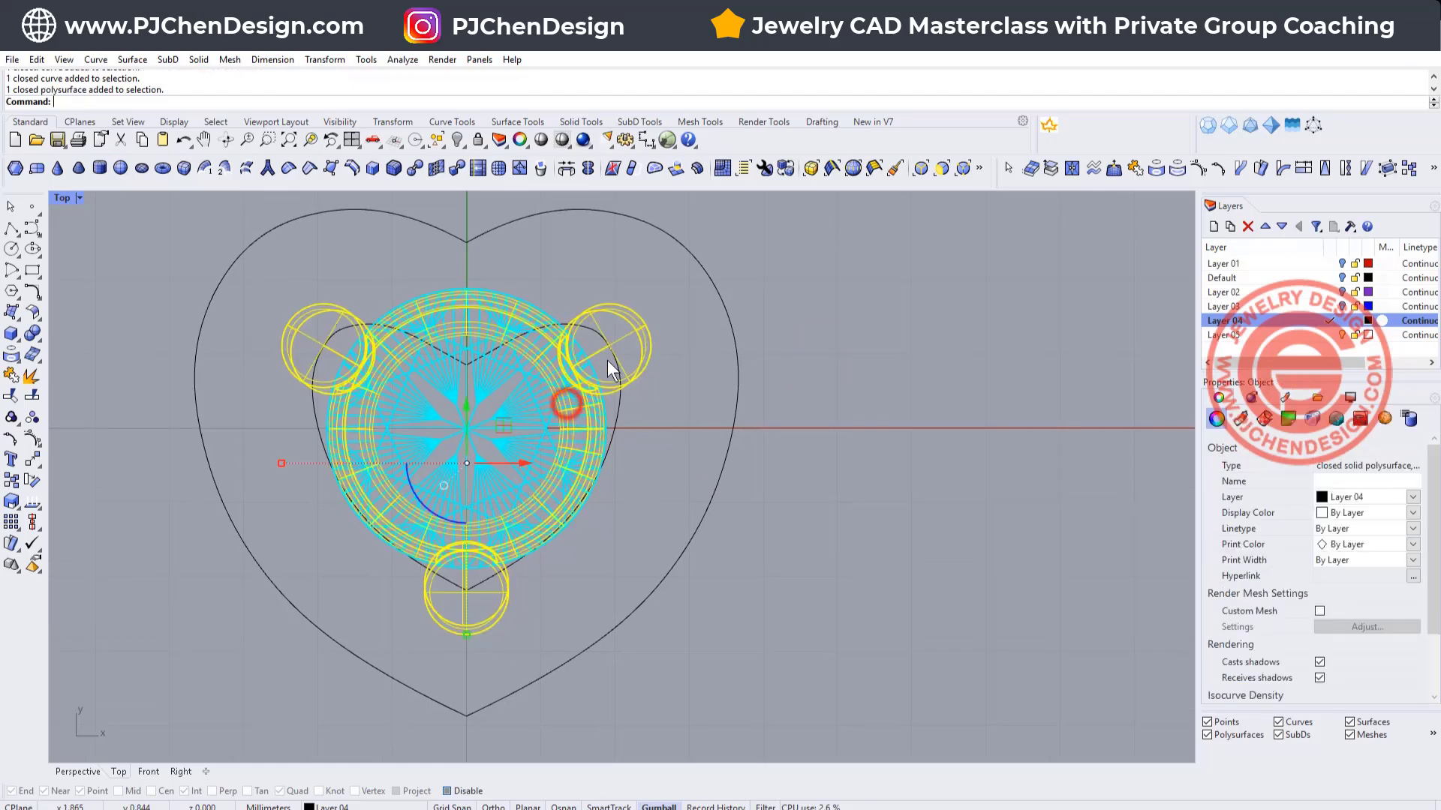
shift+click(556, 353)
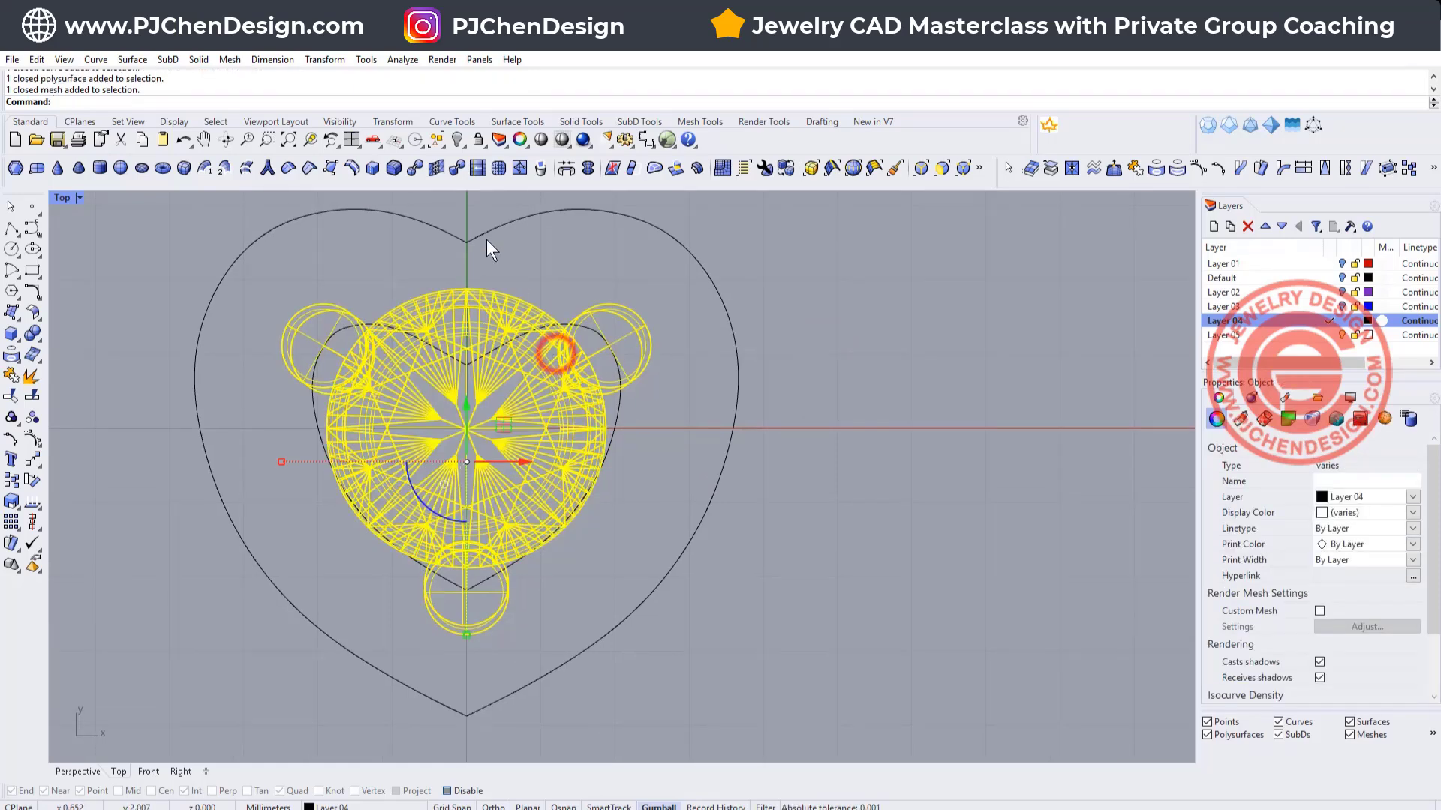
click(457, 139)
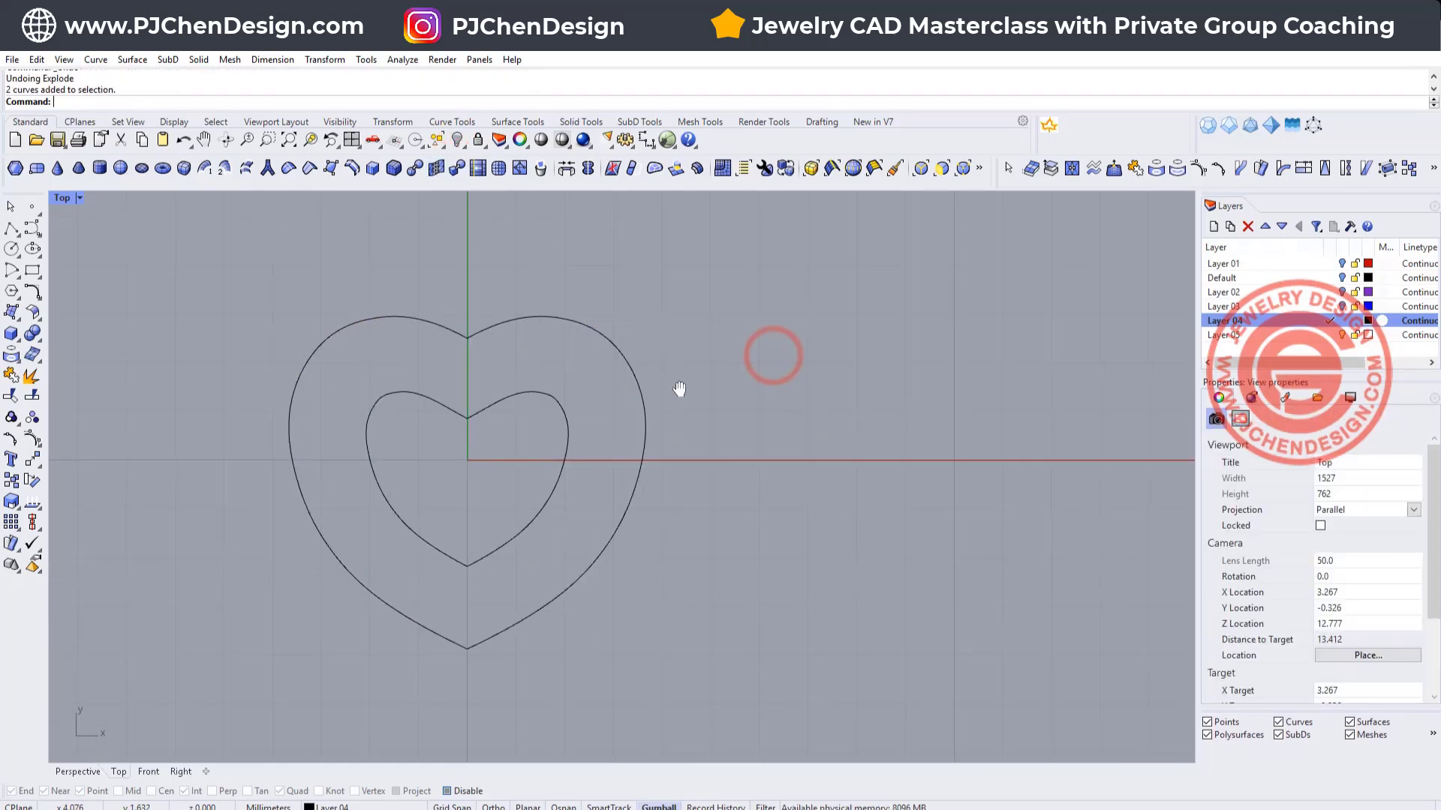
- Examine the notch, tip and control points of the two heart outlines
right_drag(679, 389, 697, 390)
scroll(593, 402, up, 2)
right_drag(600, 413, 678, 383)
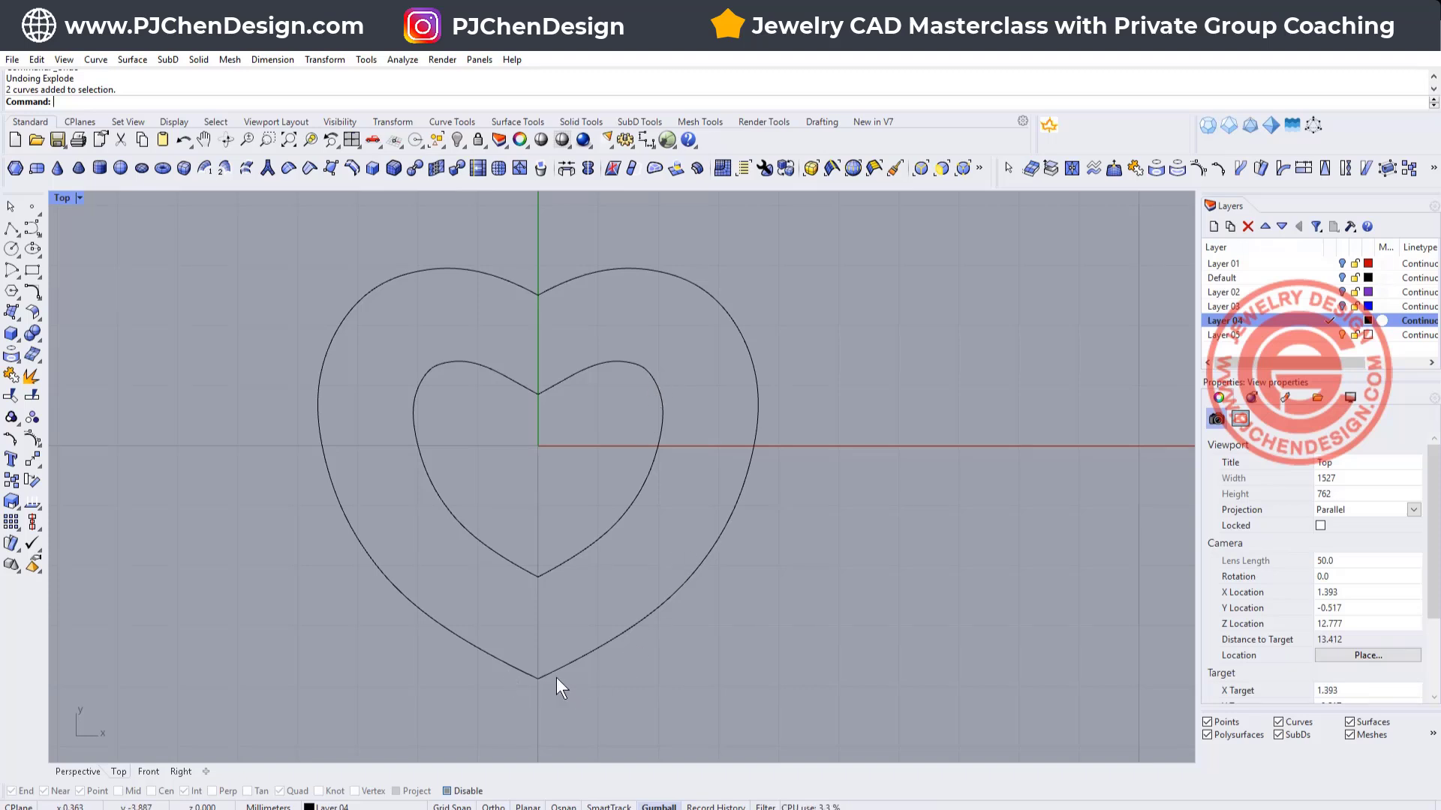
scroll(538, 679, up, 1)
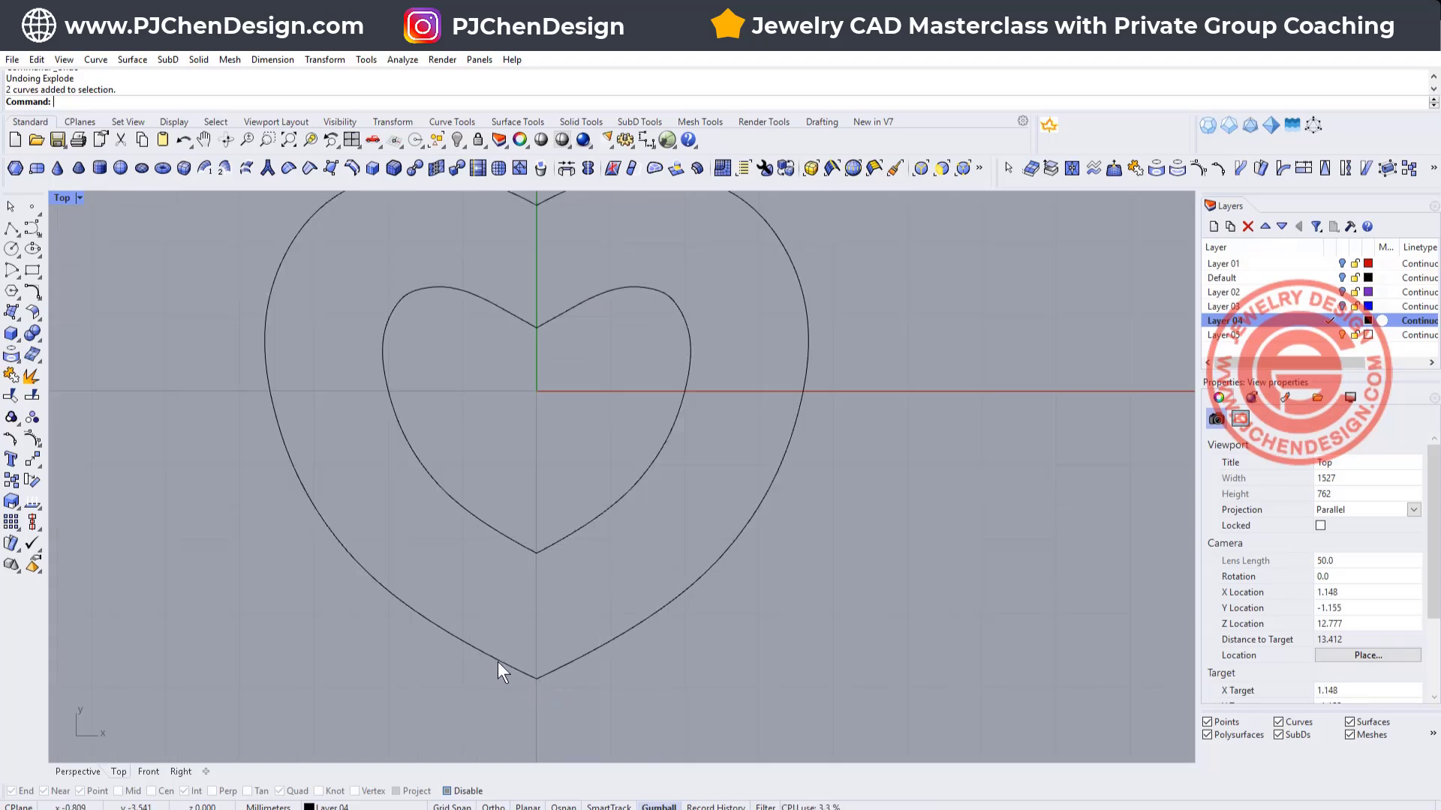
scroll(576, 613, down, 6)
scroll(564, 417, up, 2)
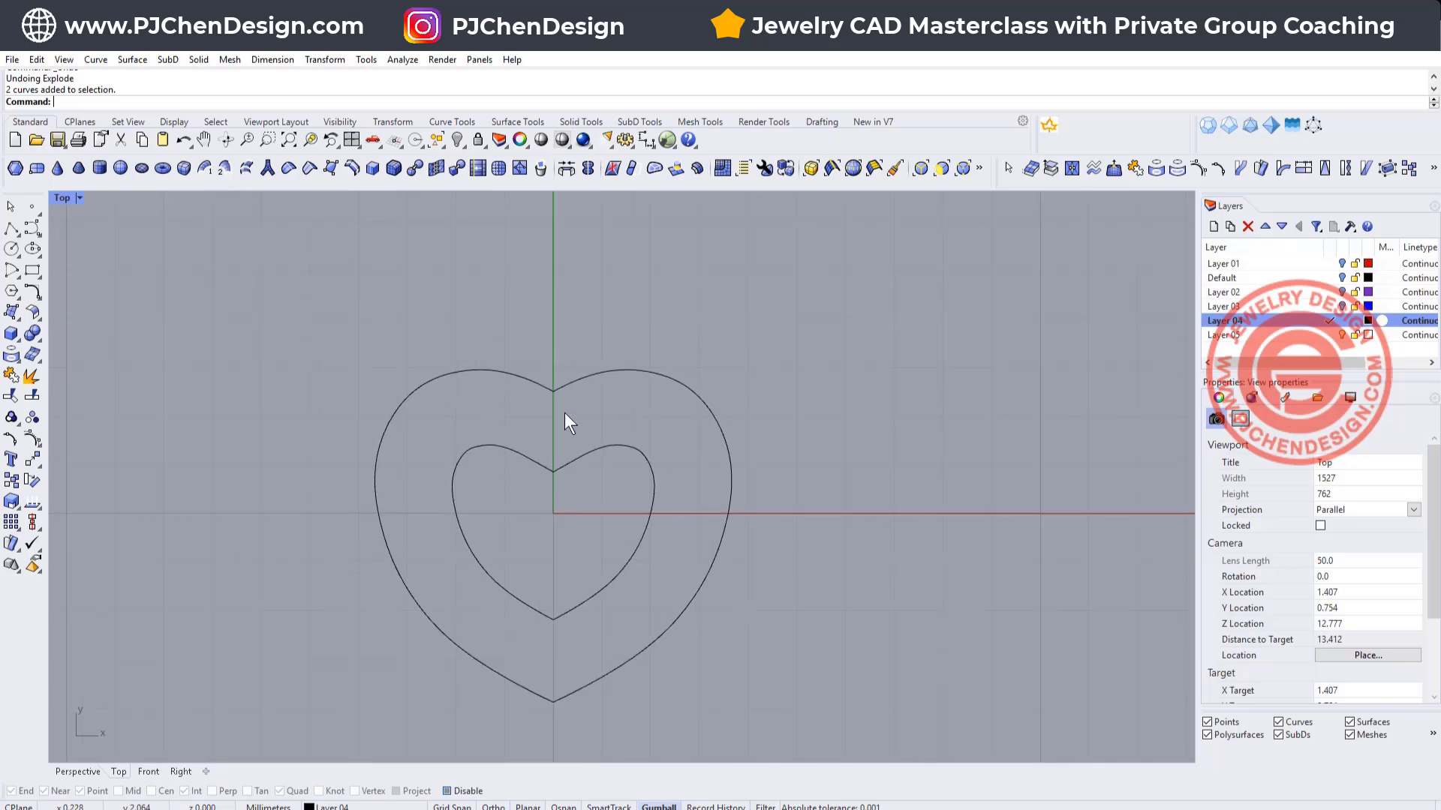
right_drag(567, 410, 534, 388)
scroll(534, 389, up, 2)
click(546, 368)
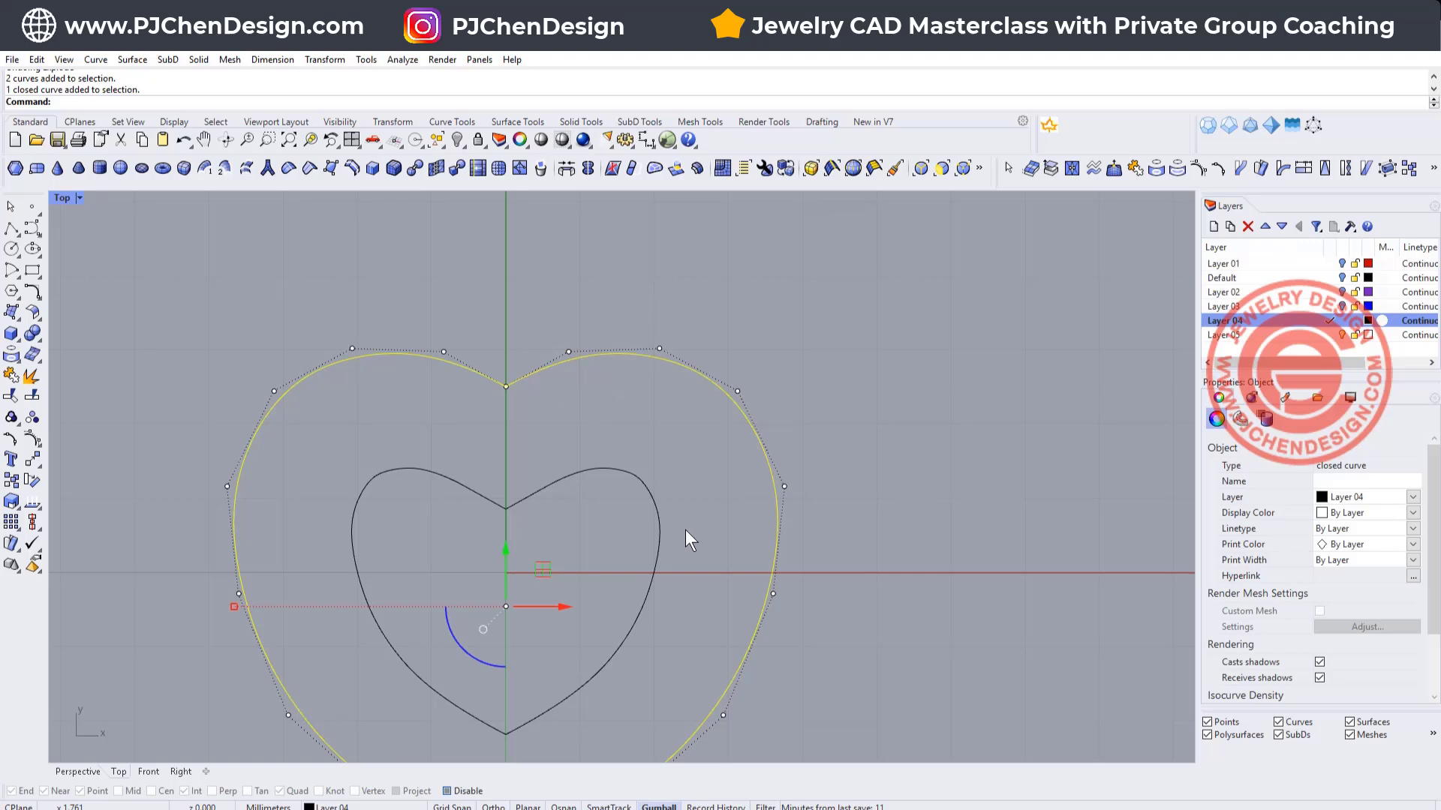
scroll(601, 497, down, 2)
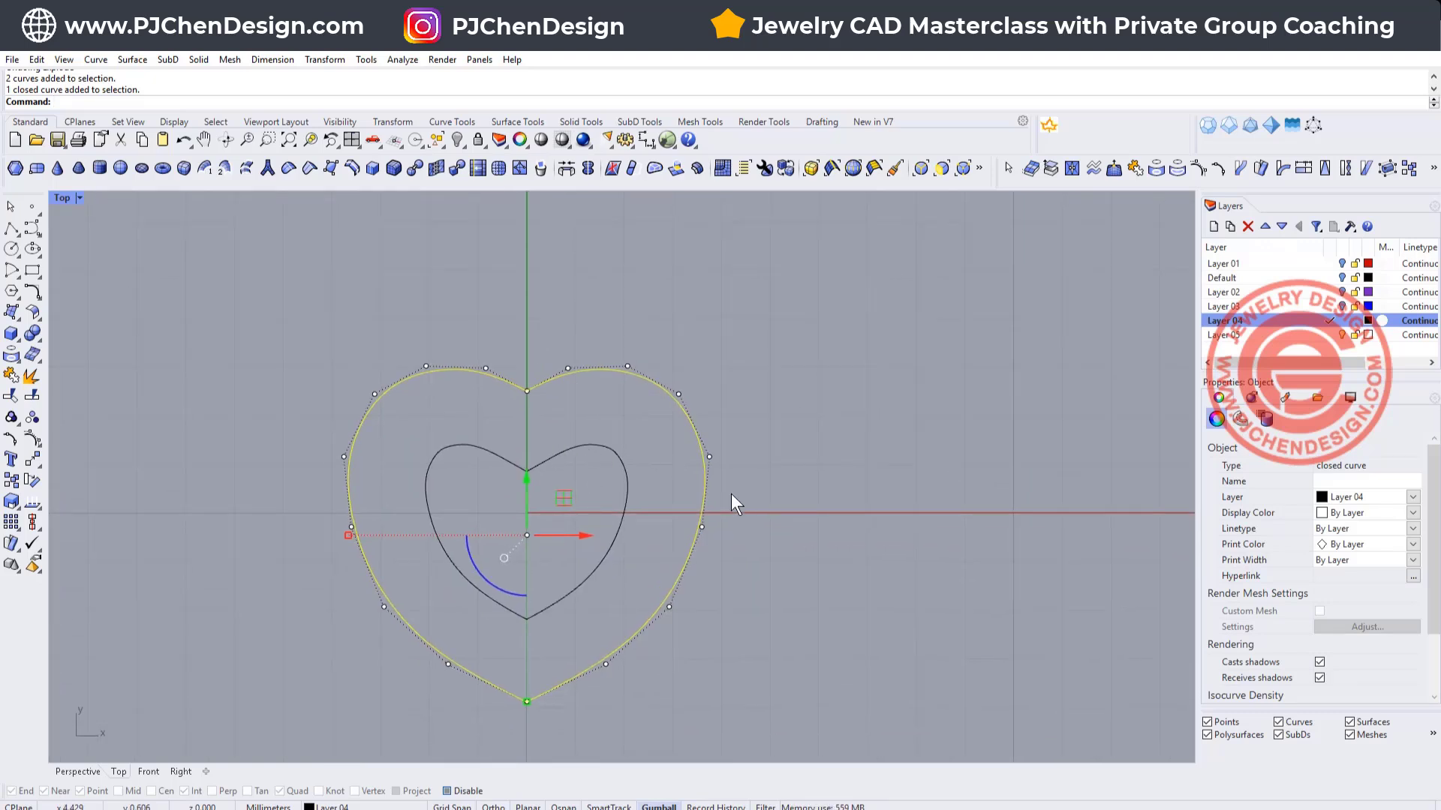
click(806, 547)
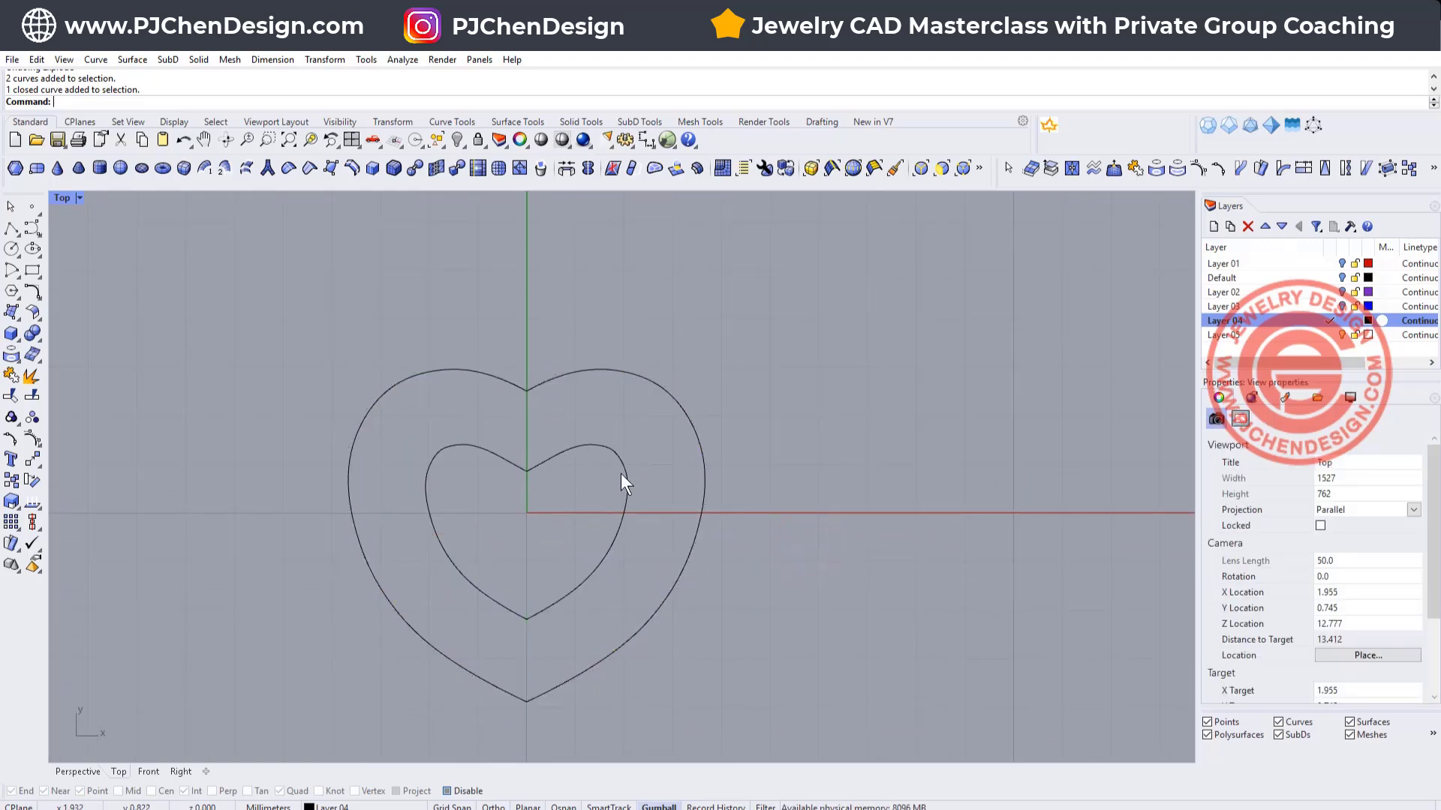
- Explode the outer and inner heart curves into separate segments
click(574, 372)
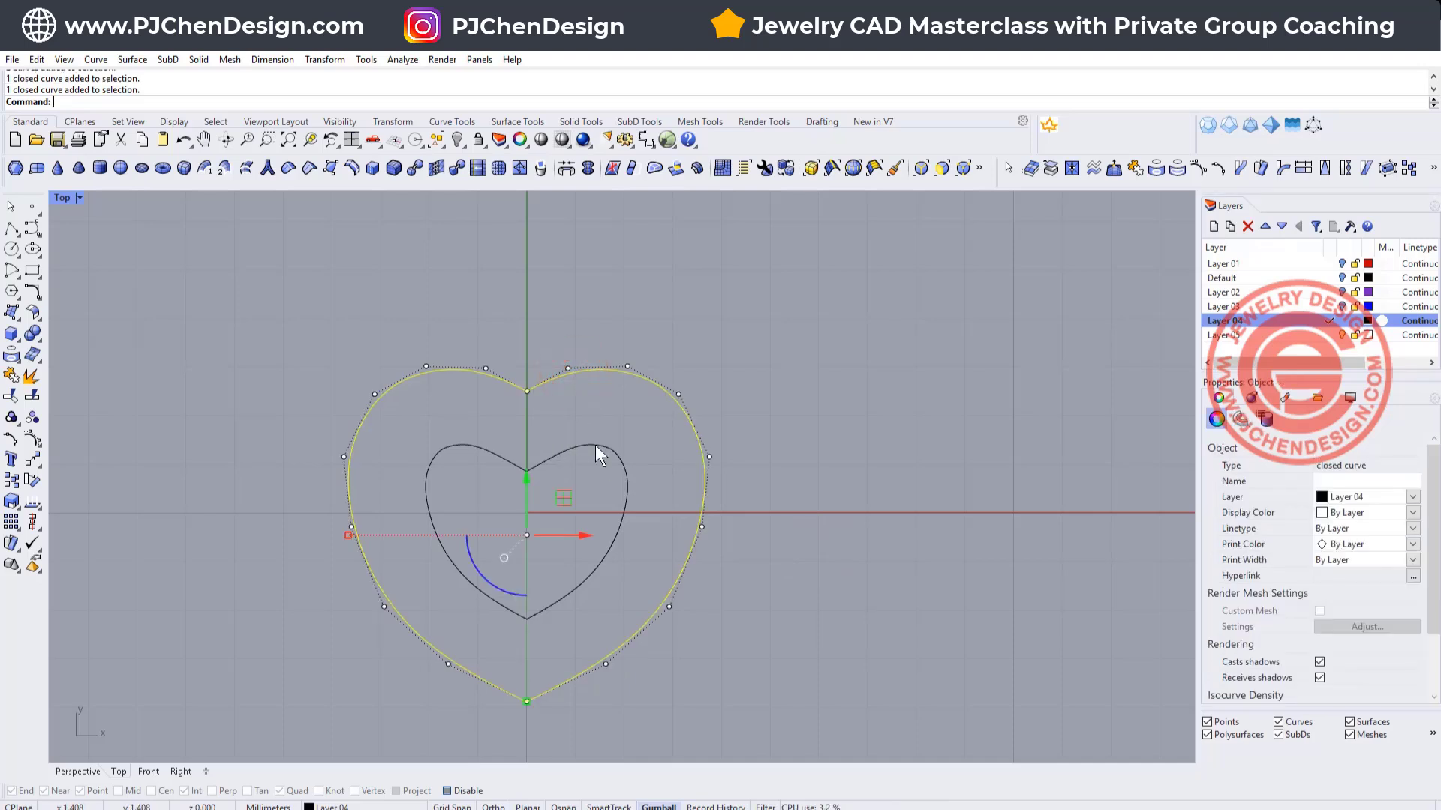
click(579, 471)
drag(553, 488, 465, 341)
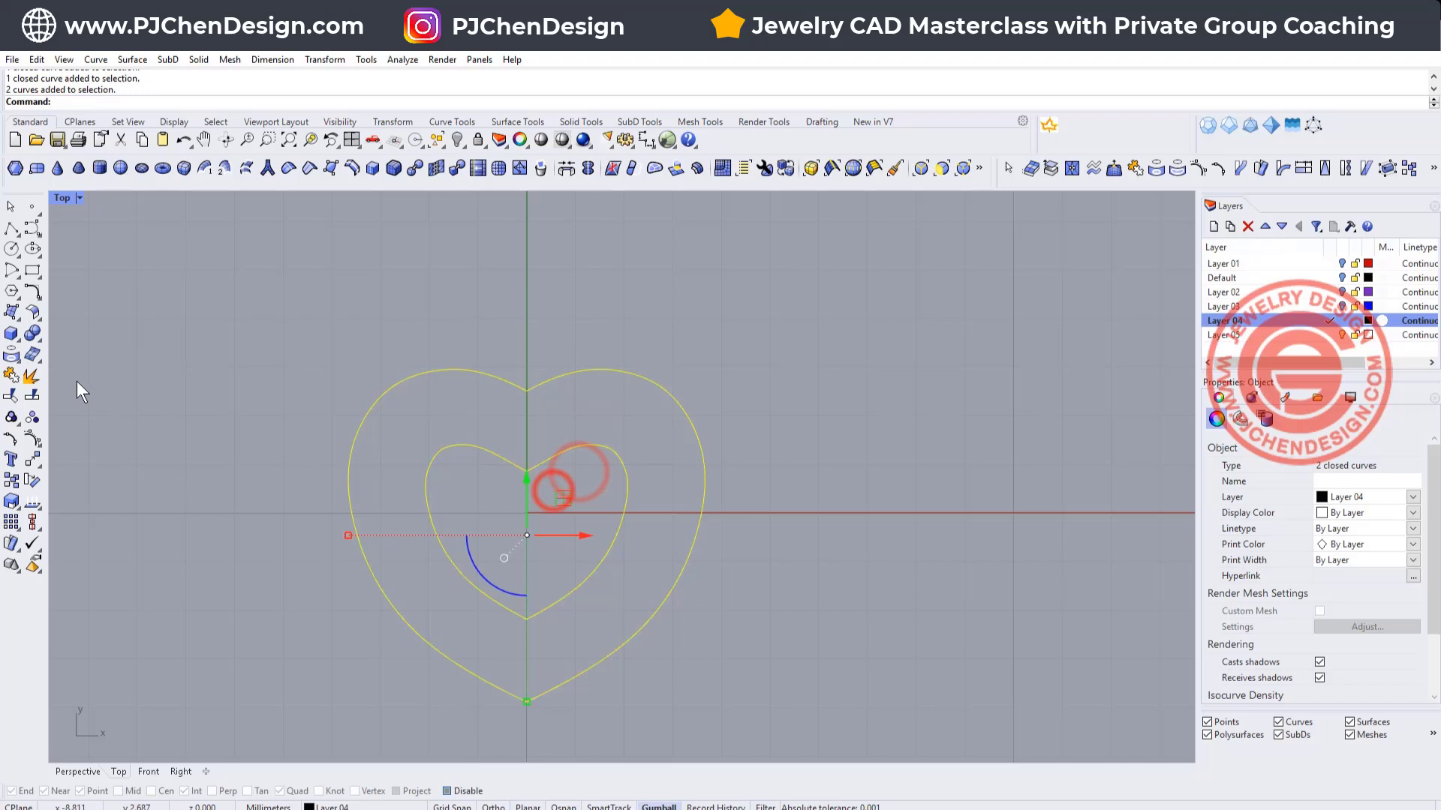
click(25, 376)
click(405, 323)
- Join the right-side heart segments into one outer and one inner half curve
drag(673, 682, 547, 350)
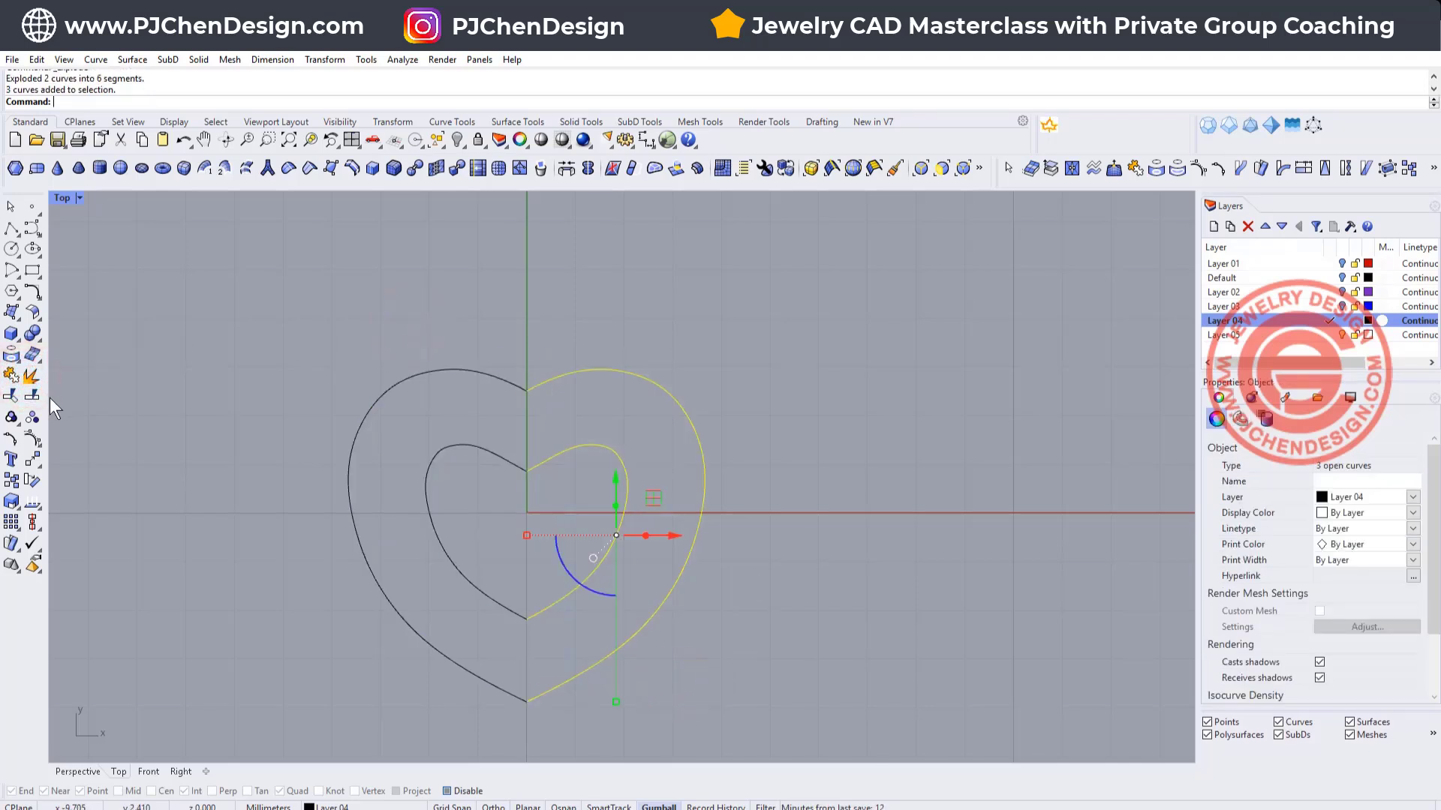
click(18, 396)
click(595, 341)
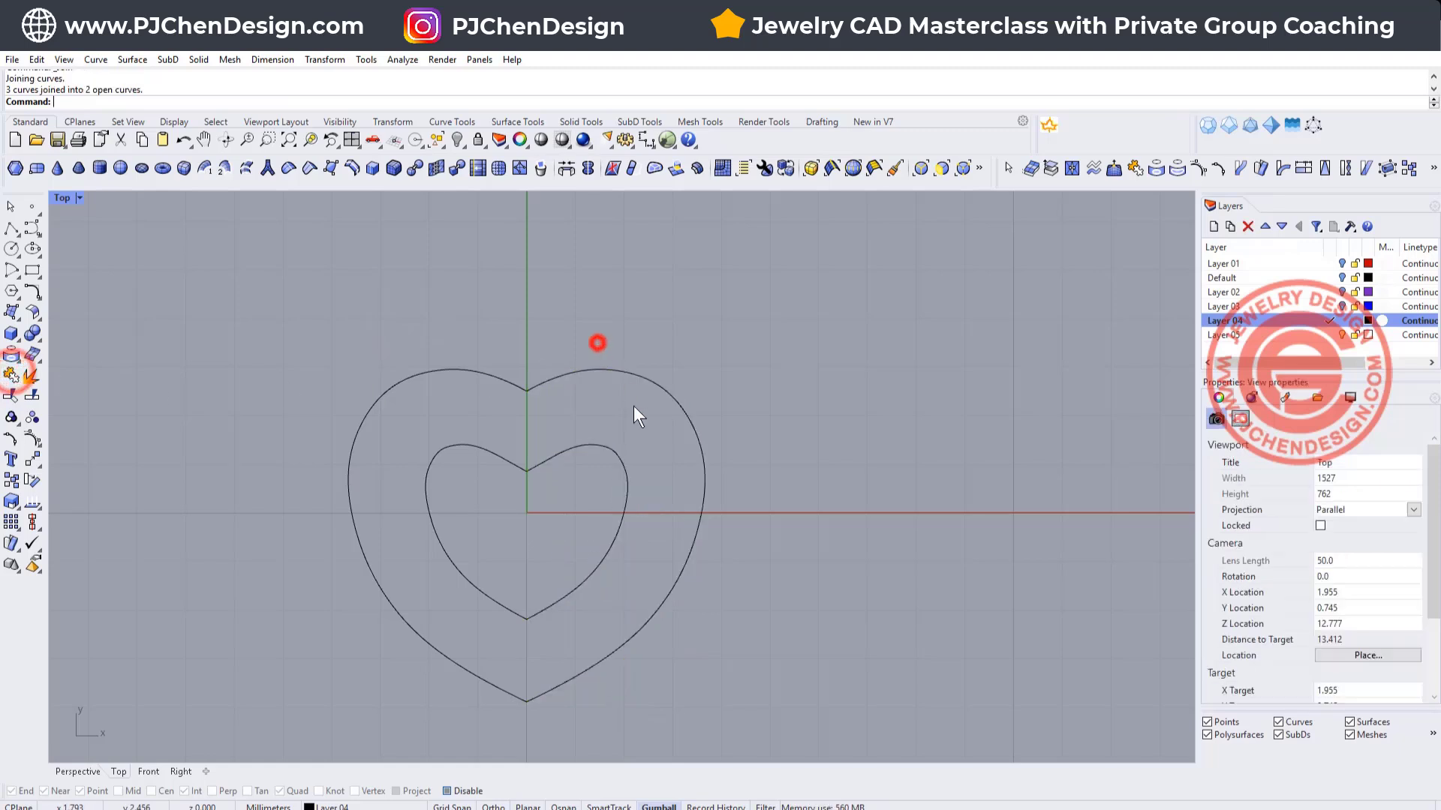
click(584, 447)
click(601, 370)
click(768, 405)
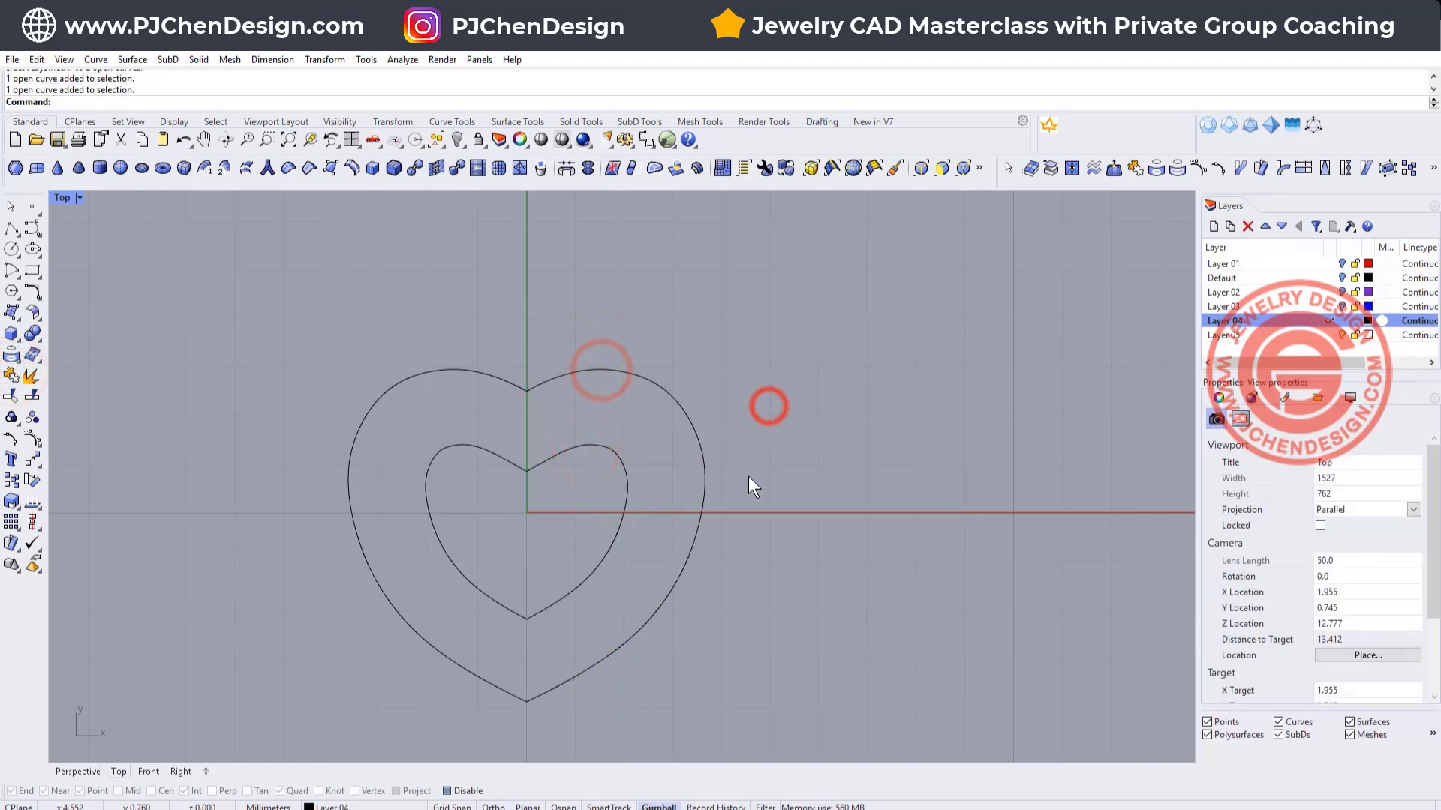
- Rebuild the right half of the outer heart with 10 points at degree 3, deleting the input curve
text(Rebuild)
key(Return)
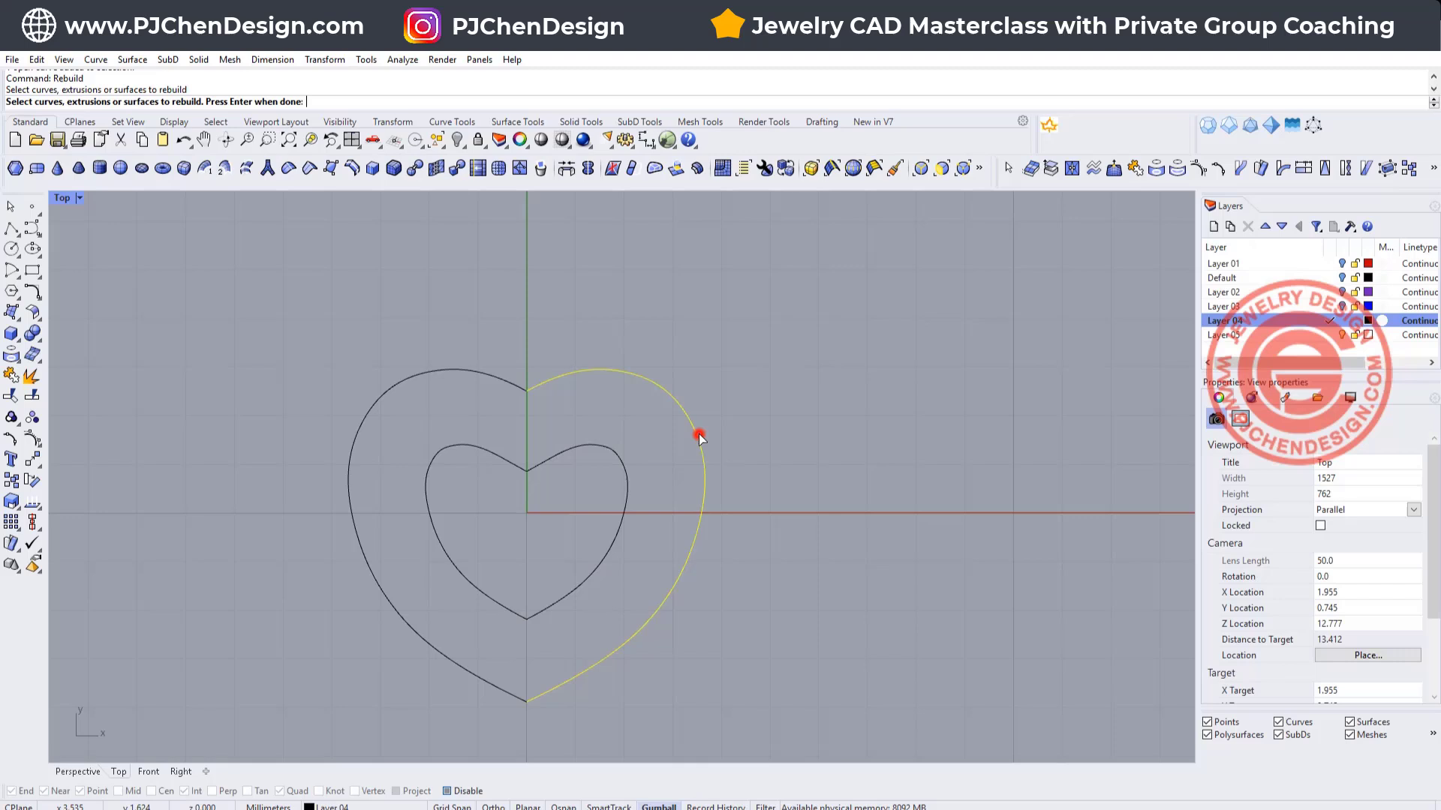
key(Return)
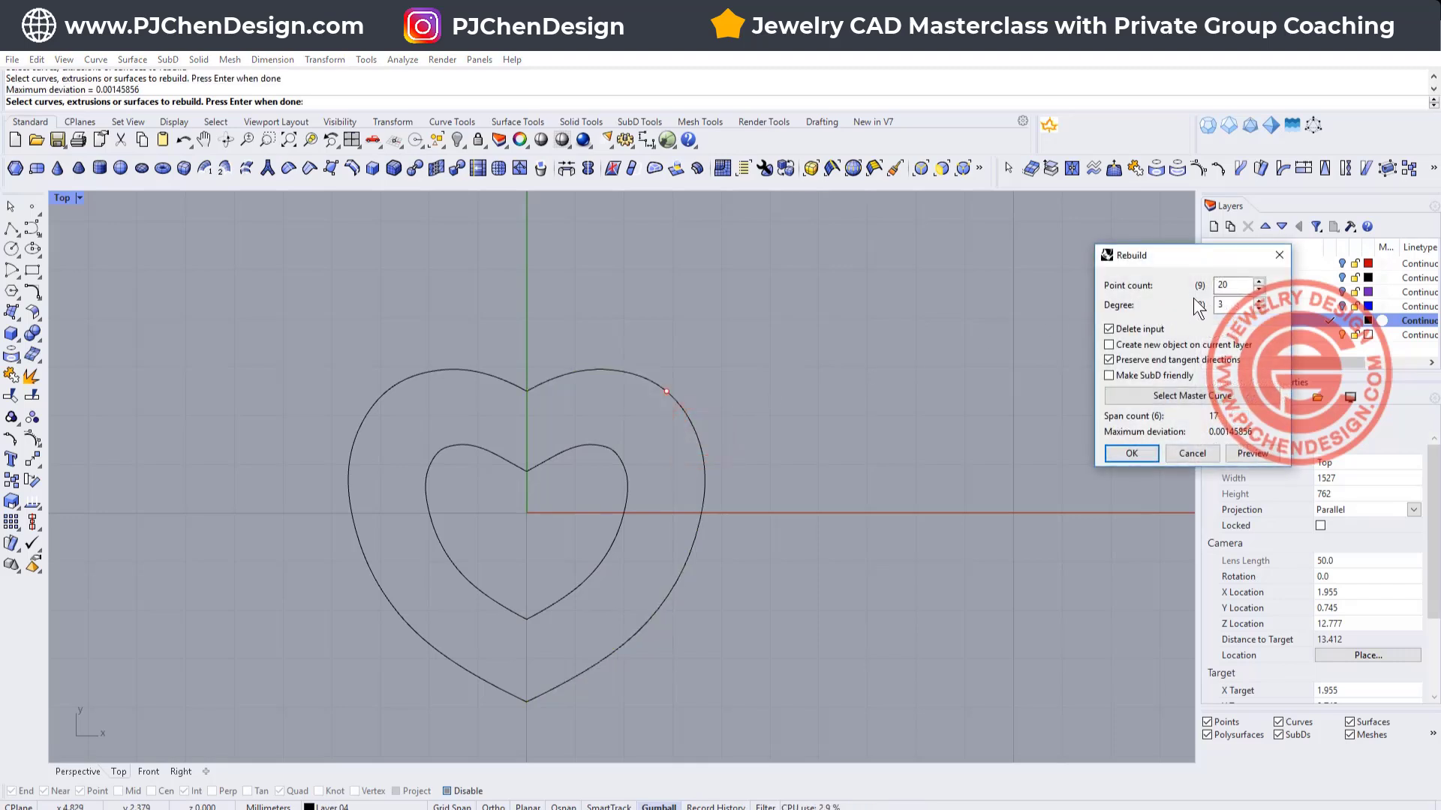
text(10)
click(1132, 454)
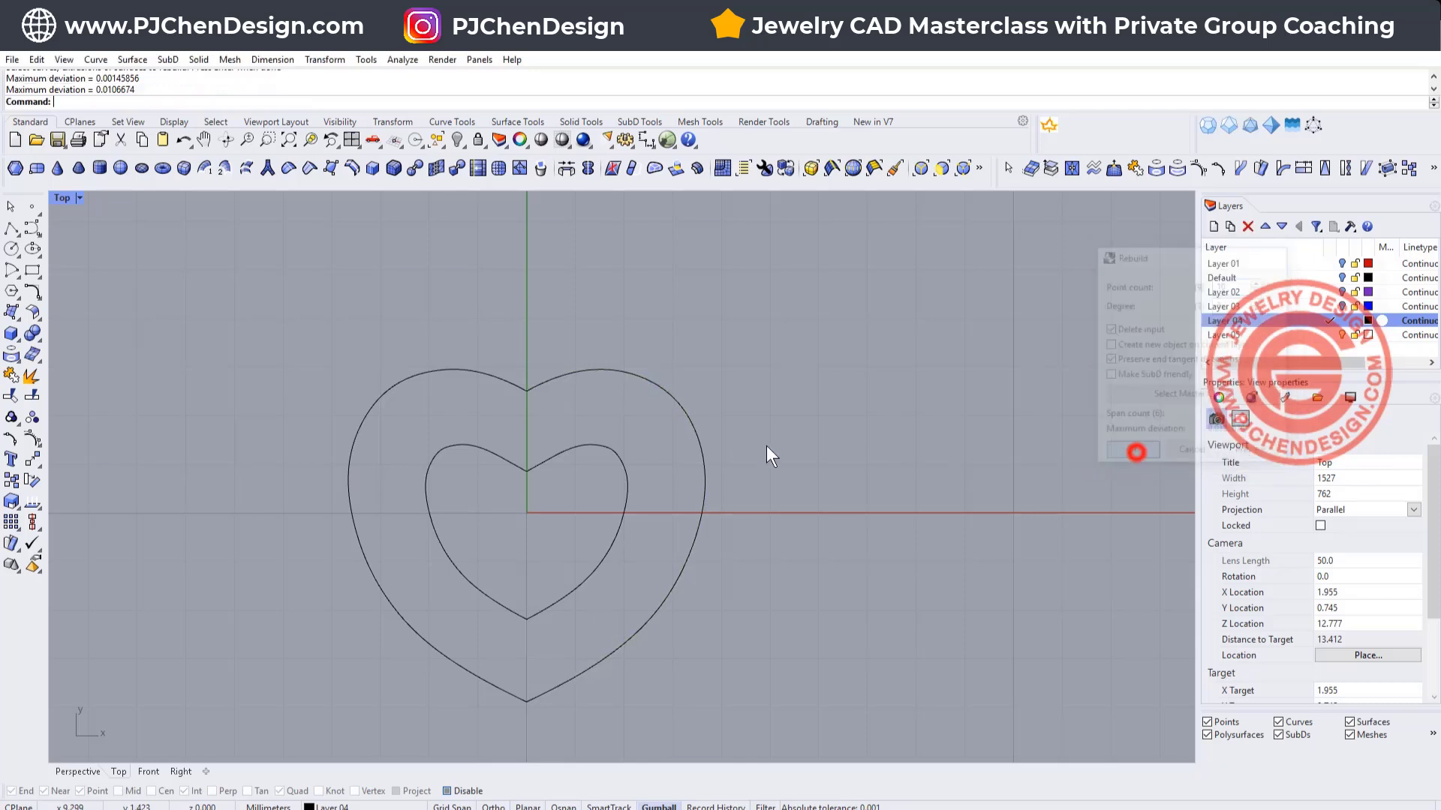
- Rebuild the right half of the inner heart with 10 points at degree 3 and show its new control points
click(624, 487)
key(Return)
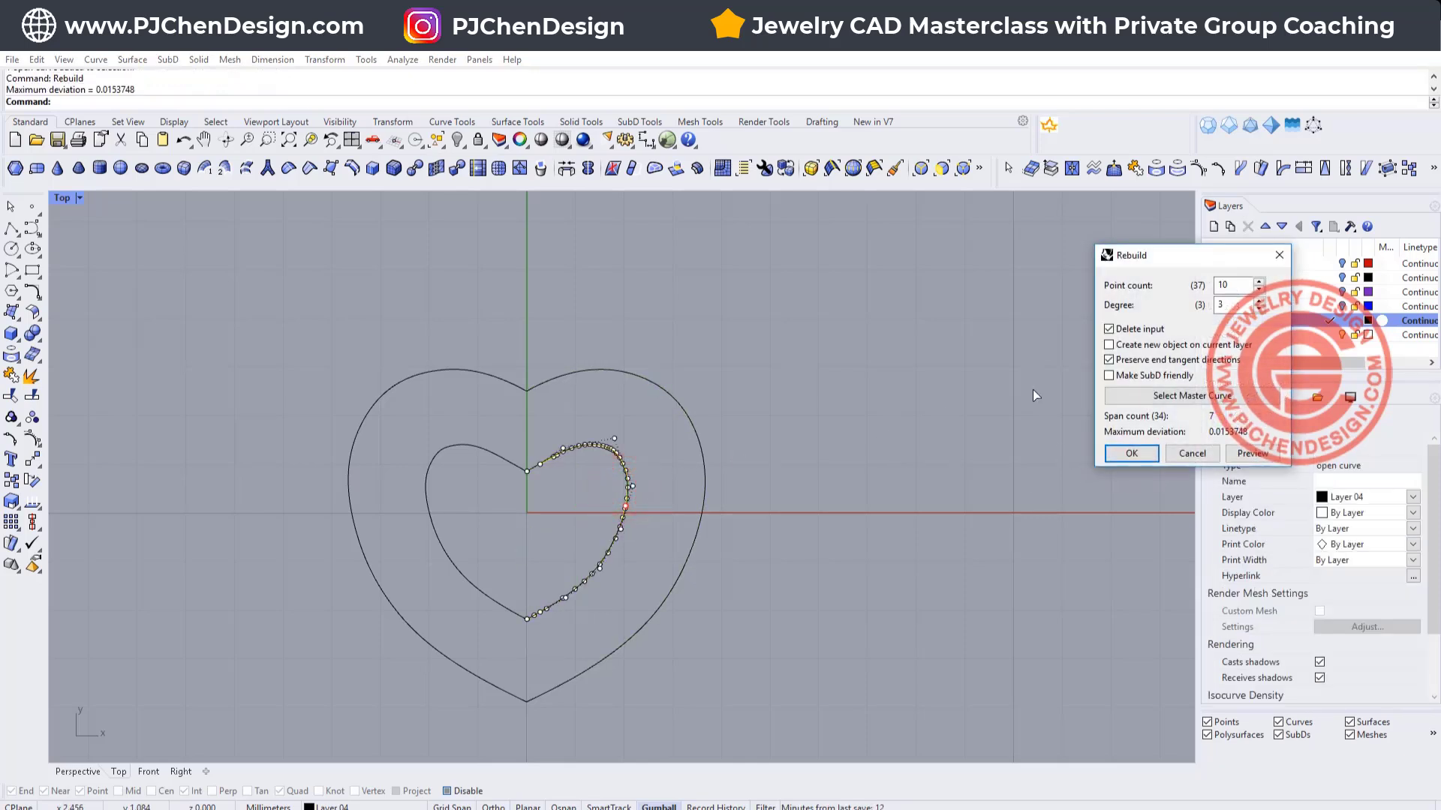
key(Return)
click(848, 470)
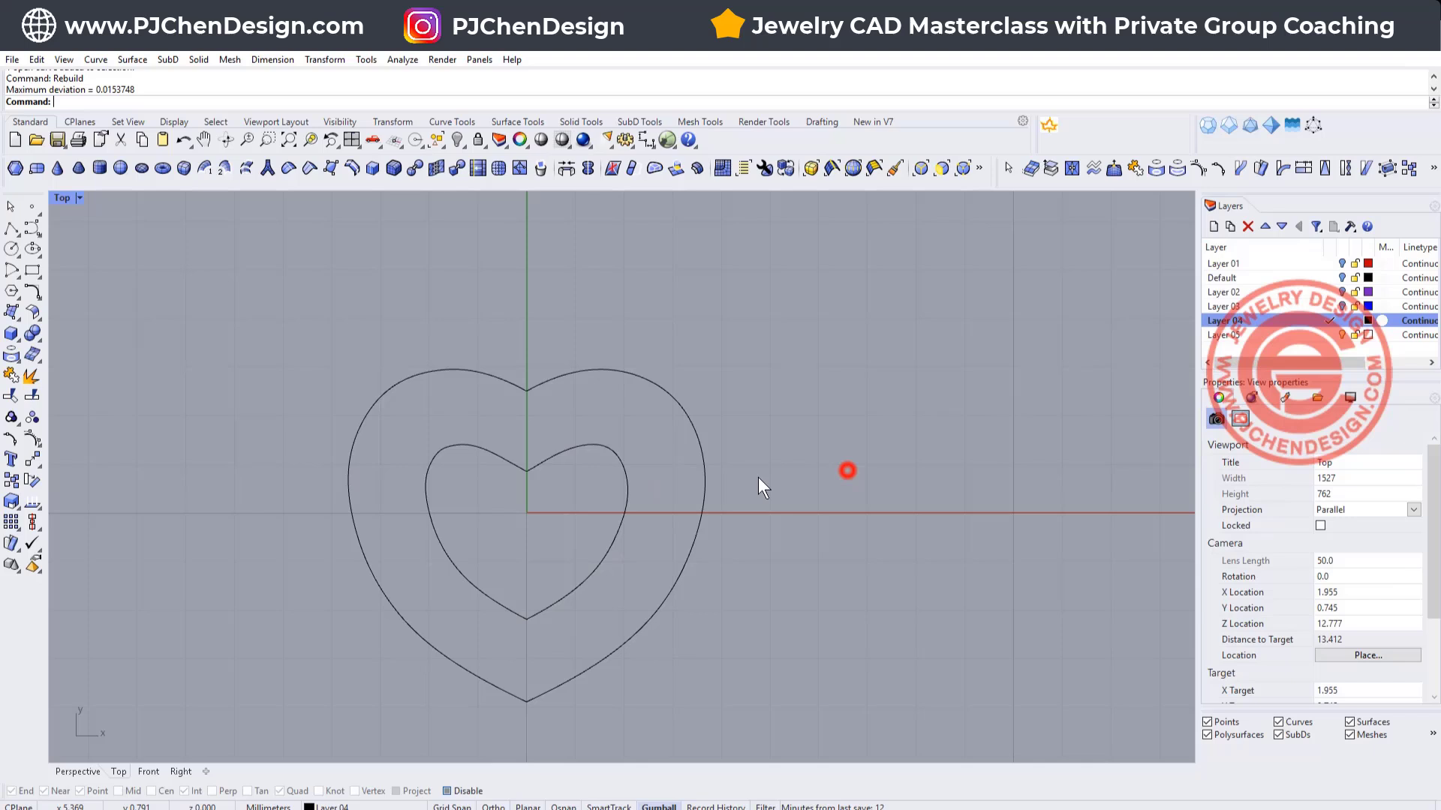
click(621, 464)
scroll(750, 428, up, 3)
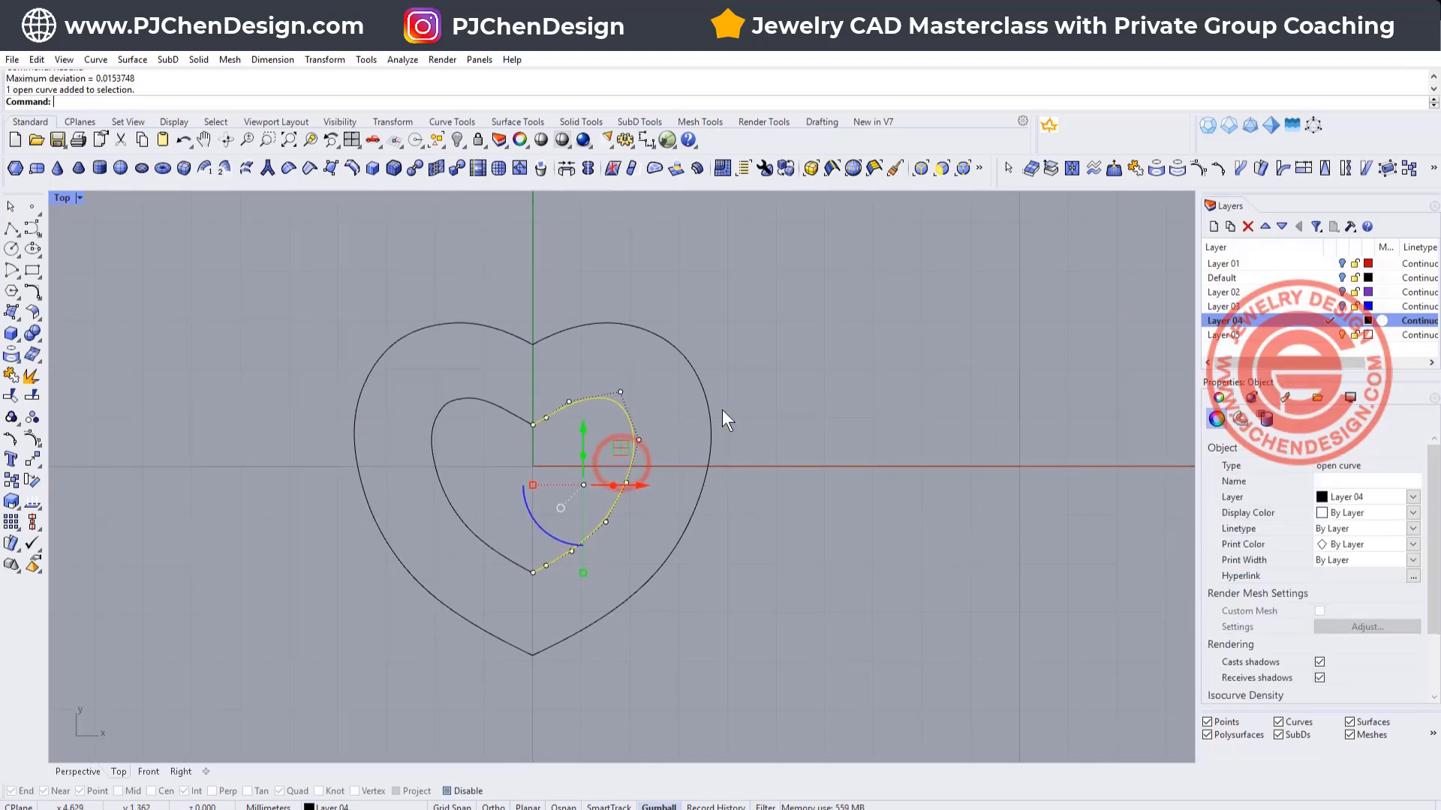
- Smooth the right half of the inner heart using 1 smooth step at a smooth factor of 0.0814203
right_drag(678, 417, 705, 421)
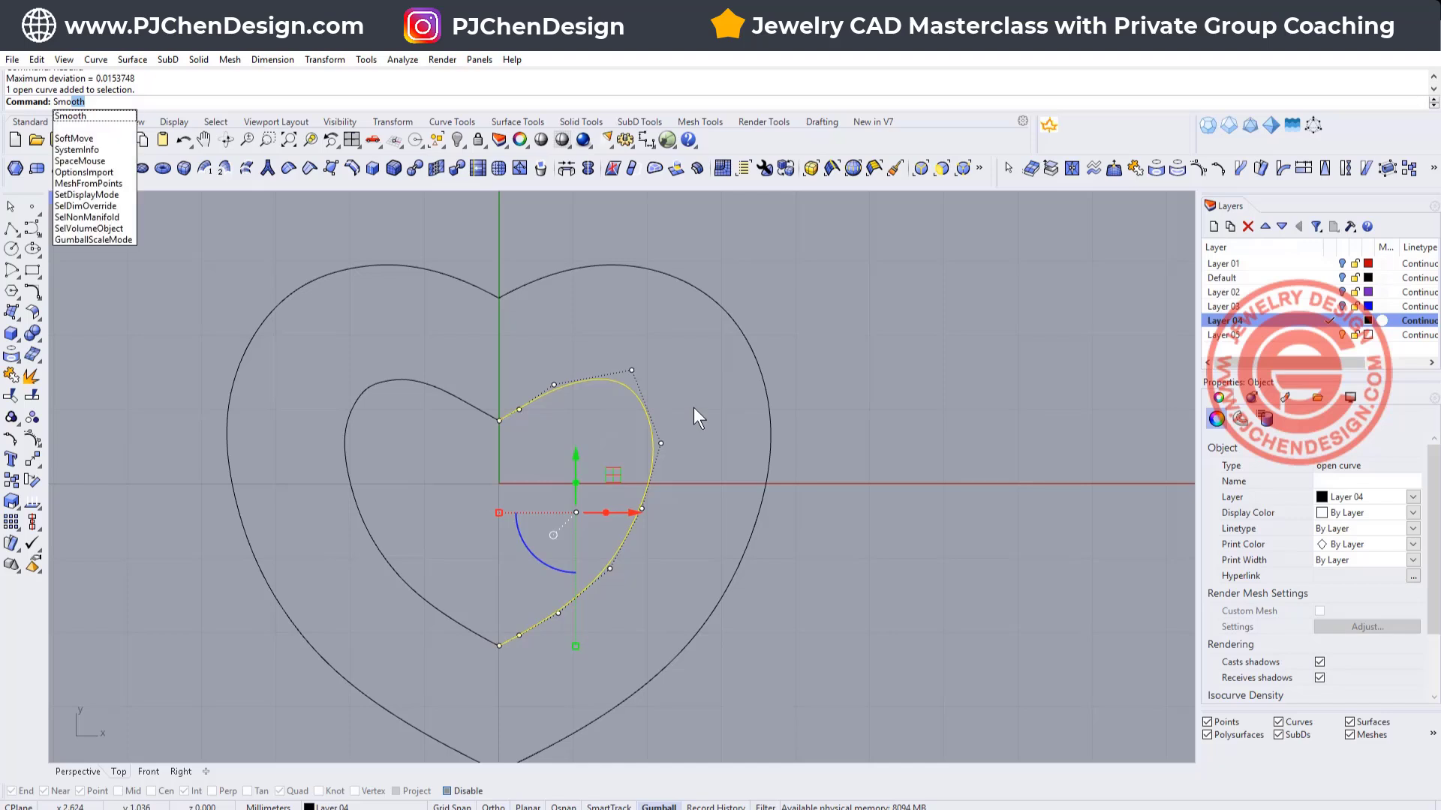
key(Return)
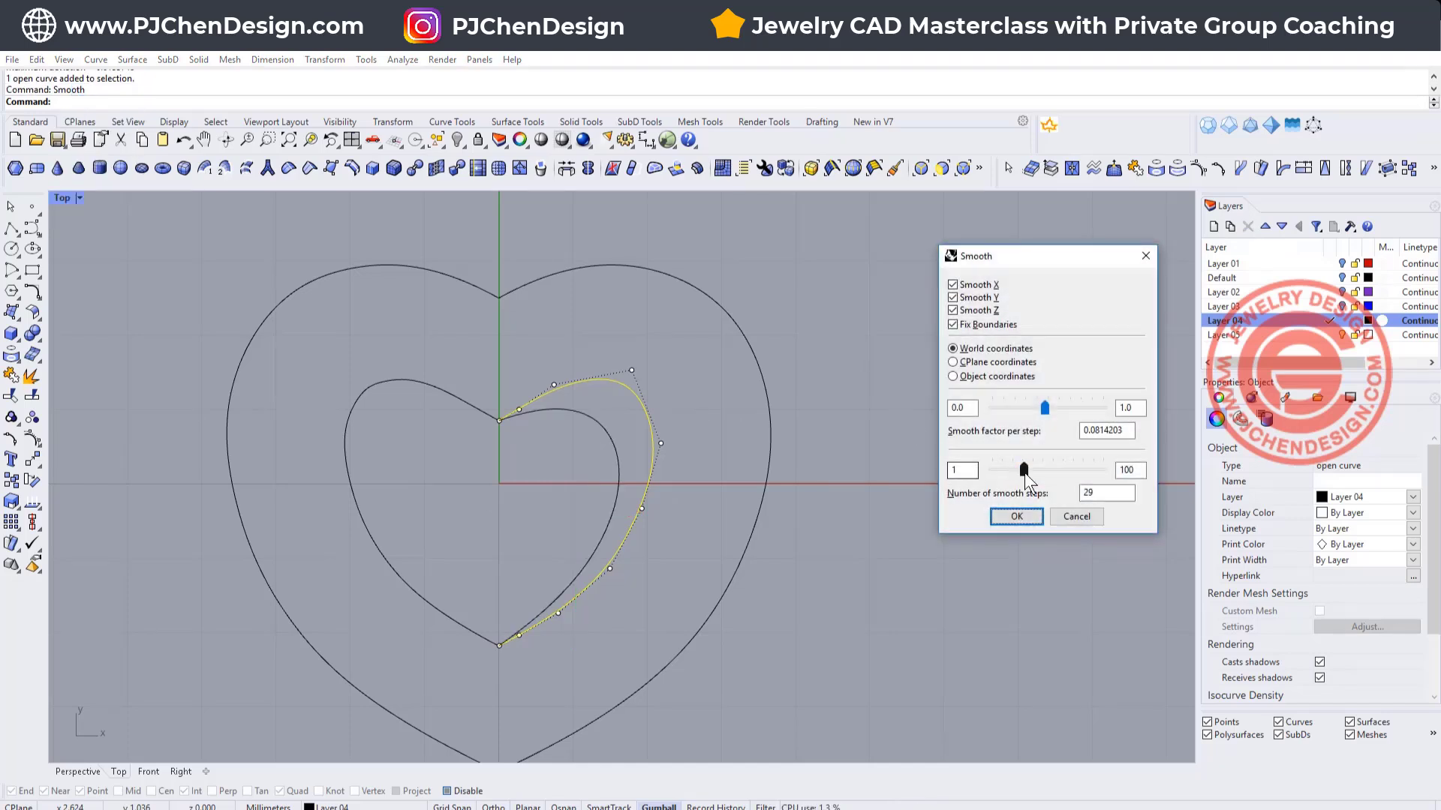
drag(1024, 473, 994, 468)
click(1003, 510)
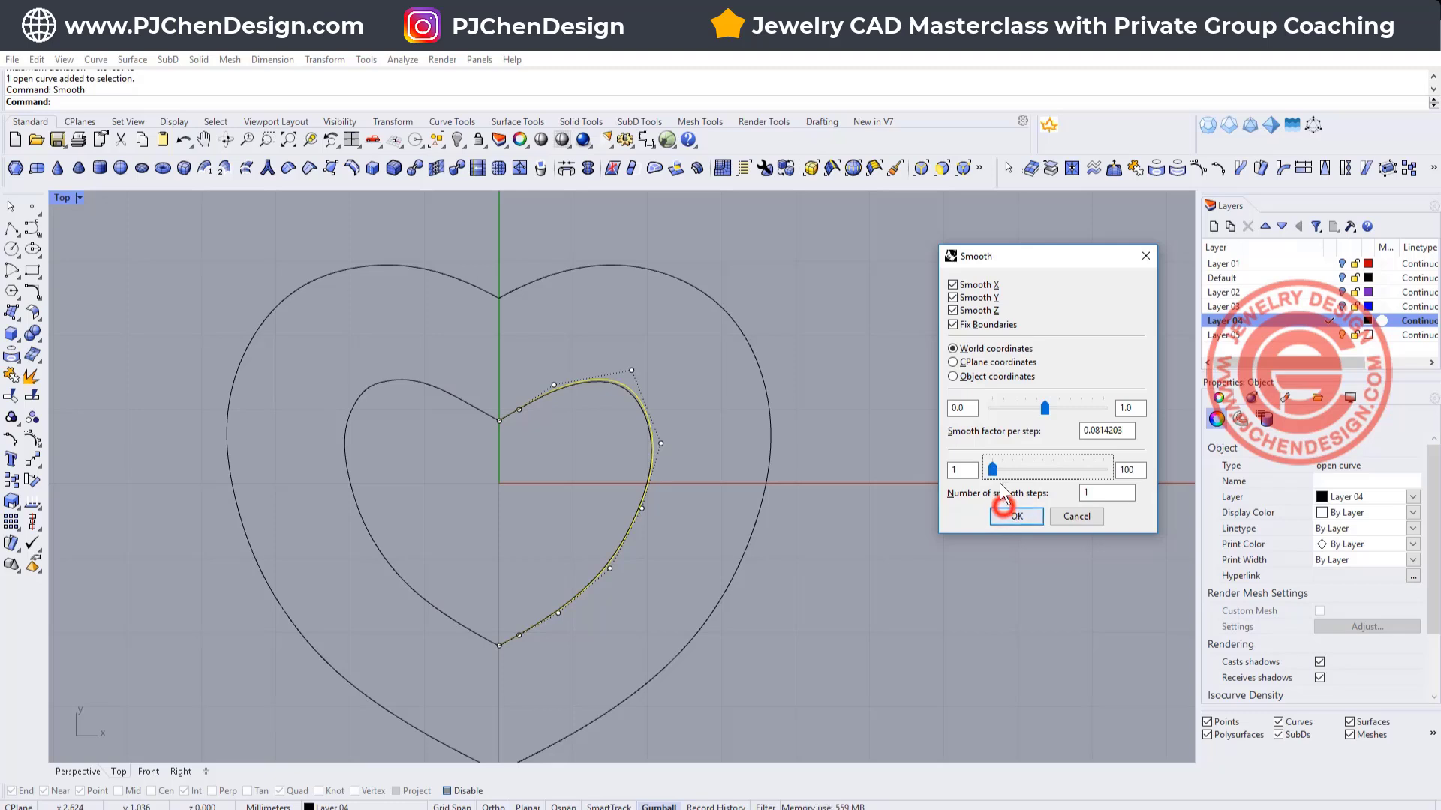
click(950, 402)
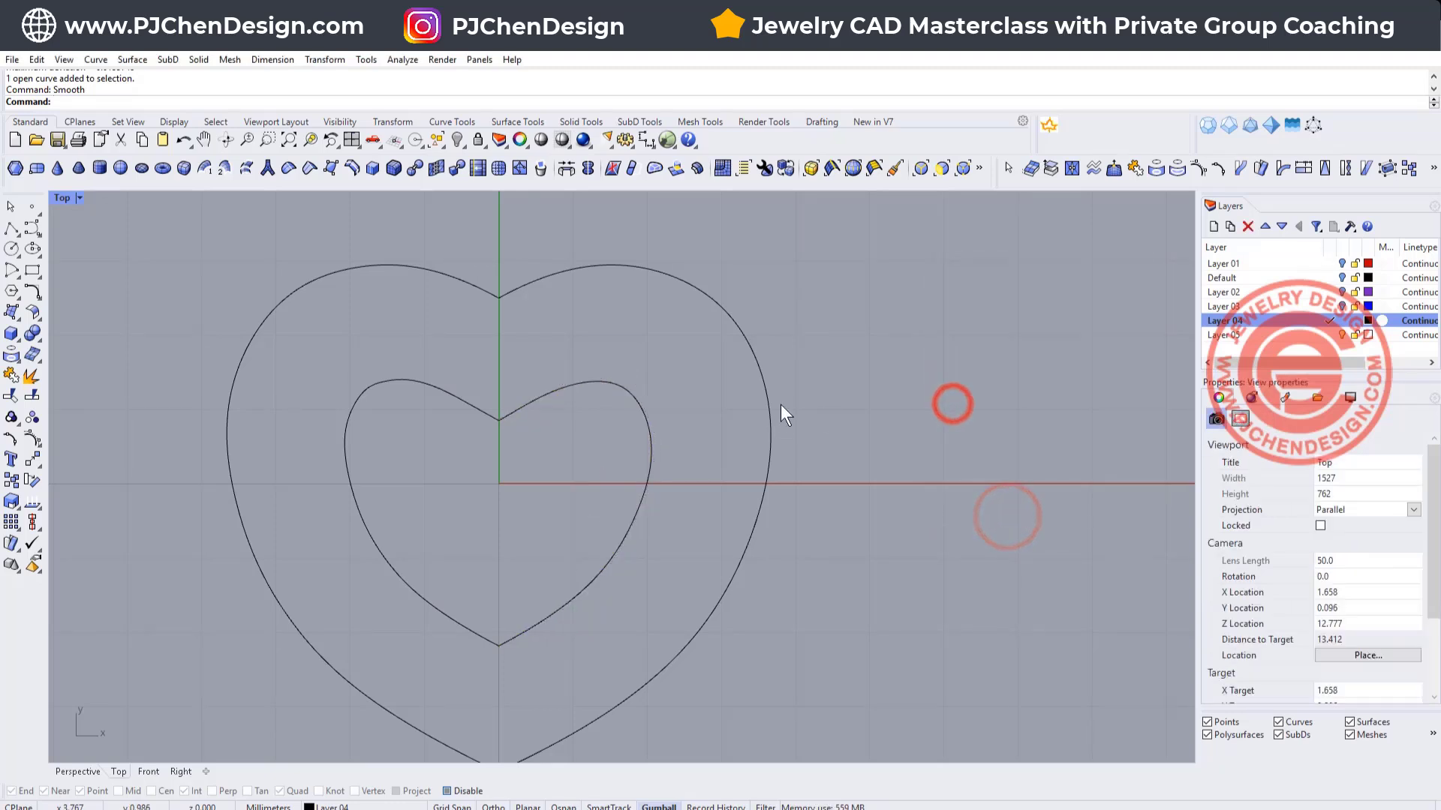
- Divide the right half of the inner heart into 8 segments with point objects marking its ends and divisions
right_drag(642, 365, 636, 322)
click(744, 315)
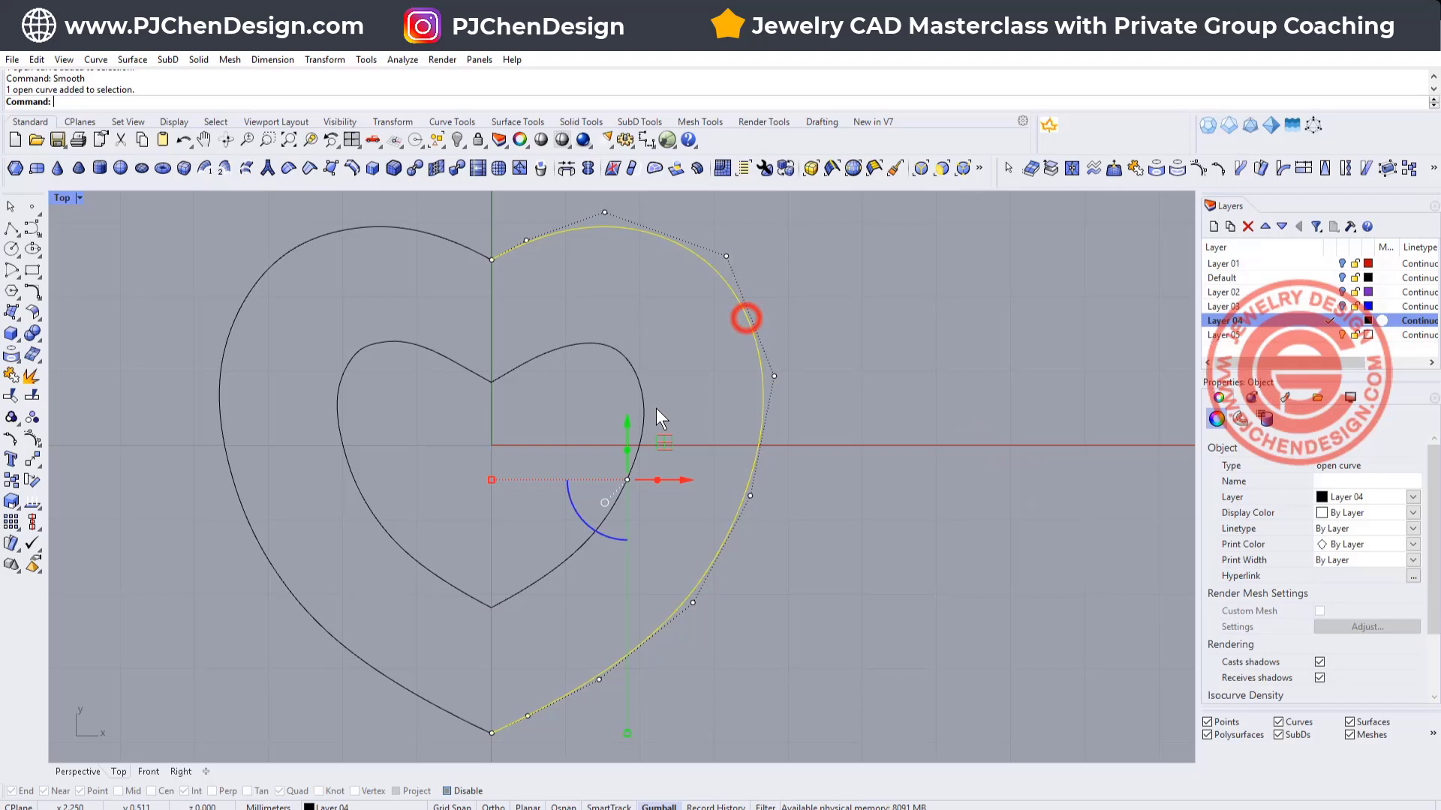
click(640, 399)
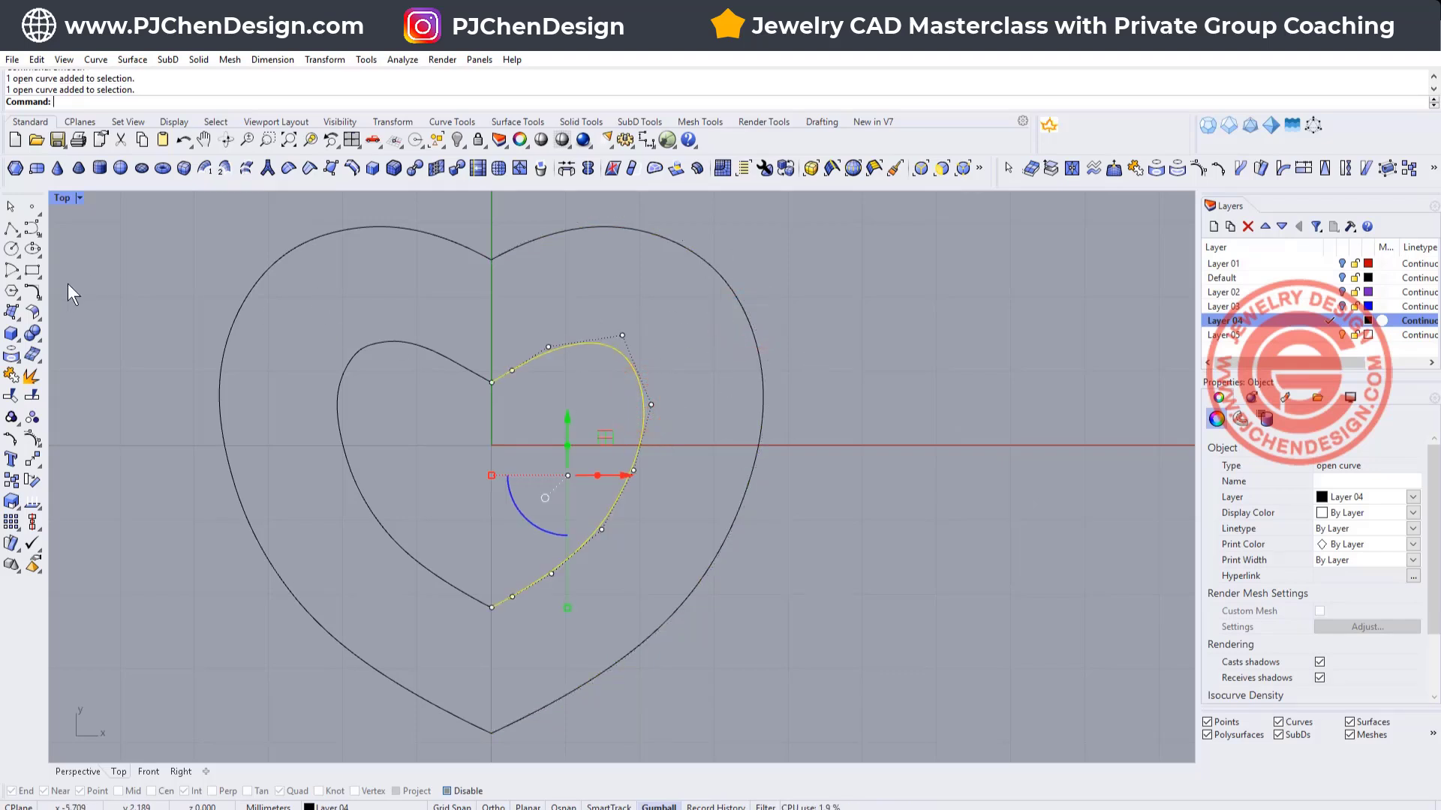
text(Divide)
key(Return)
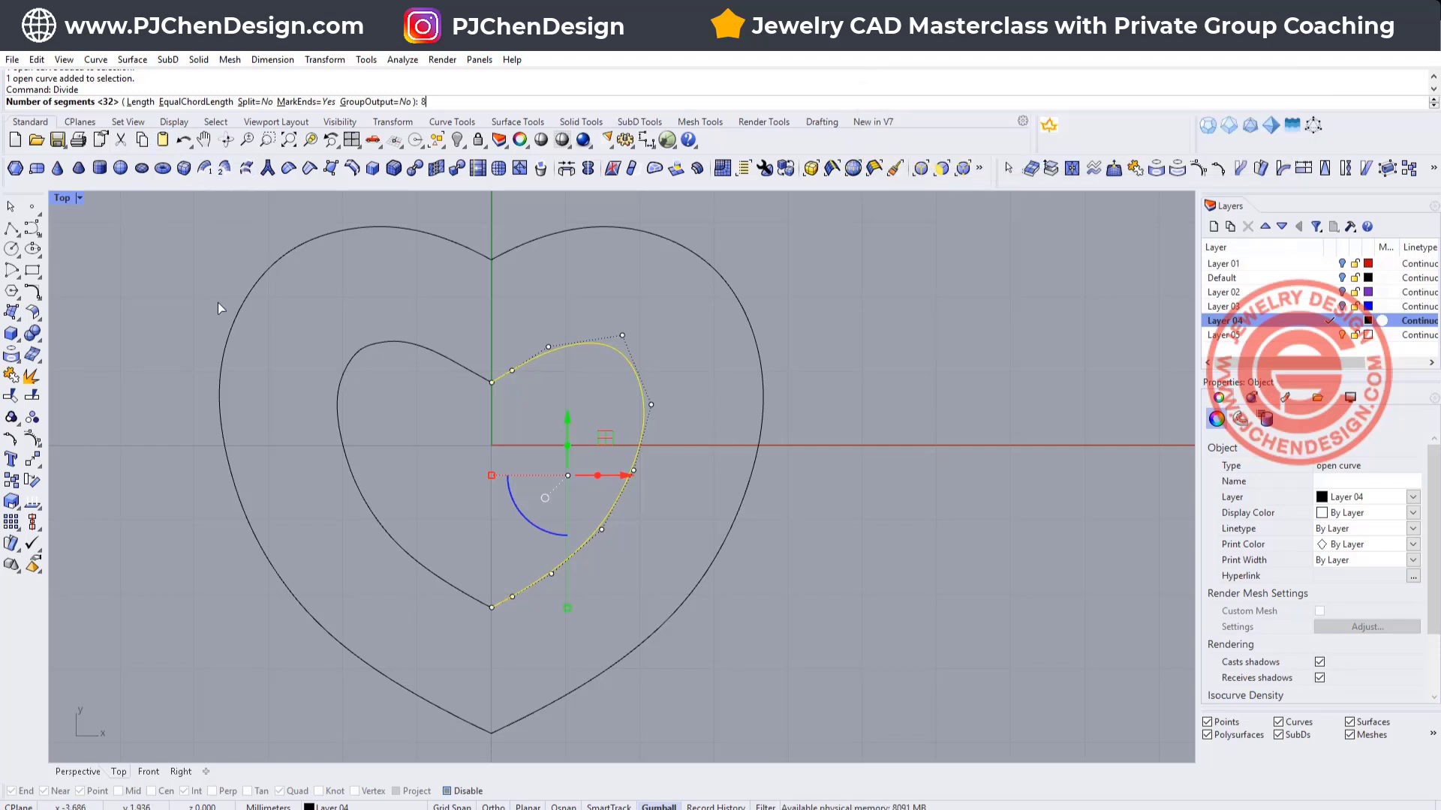
key(Return)
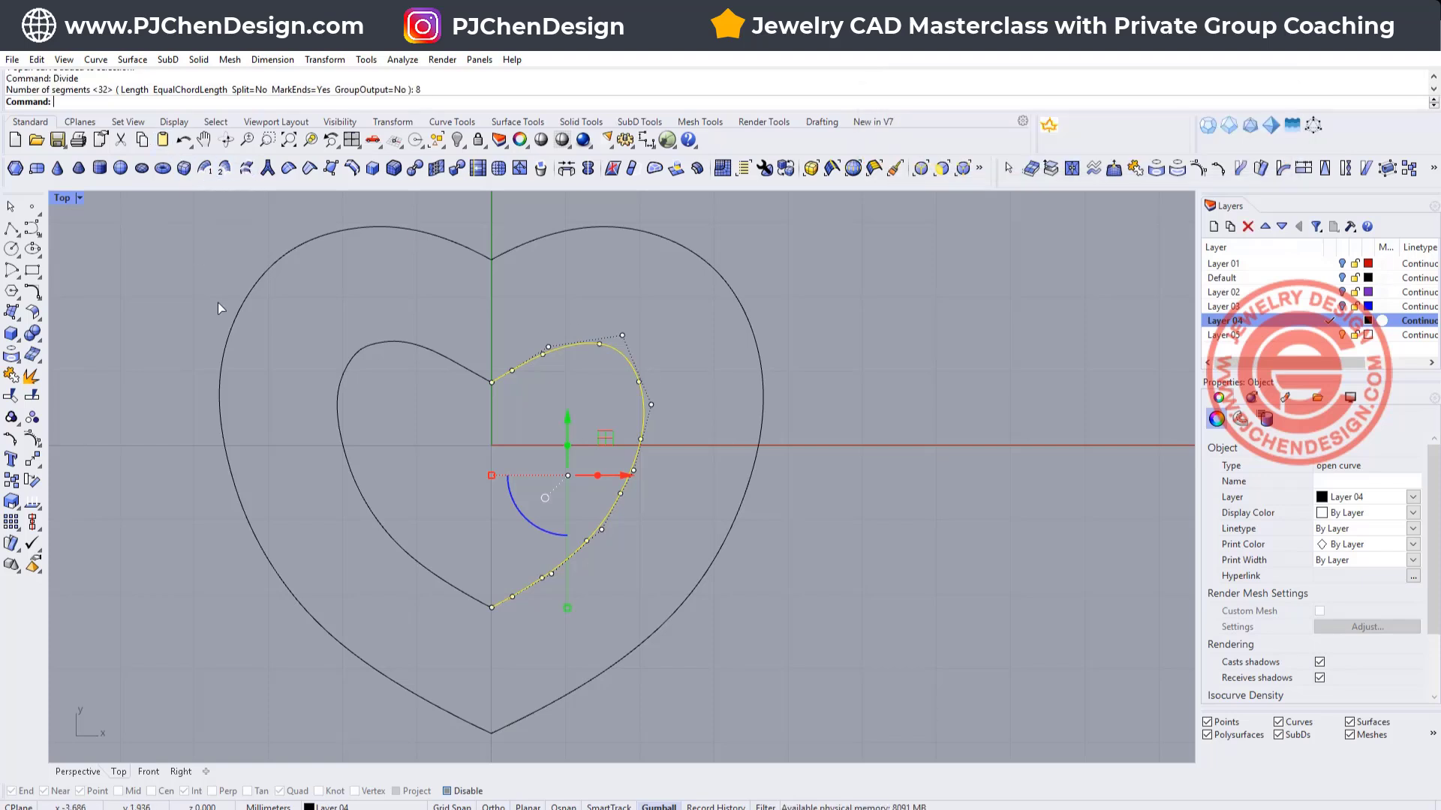
click(676, 370)
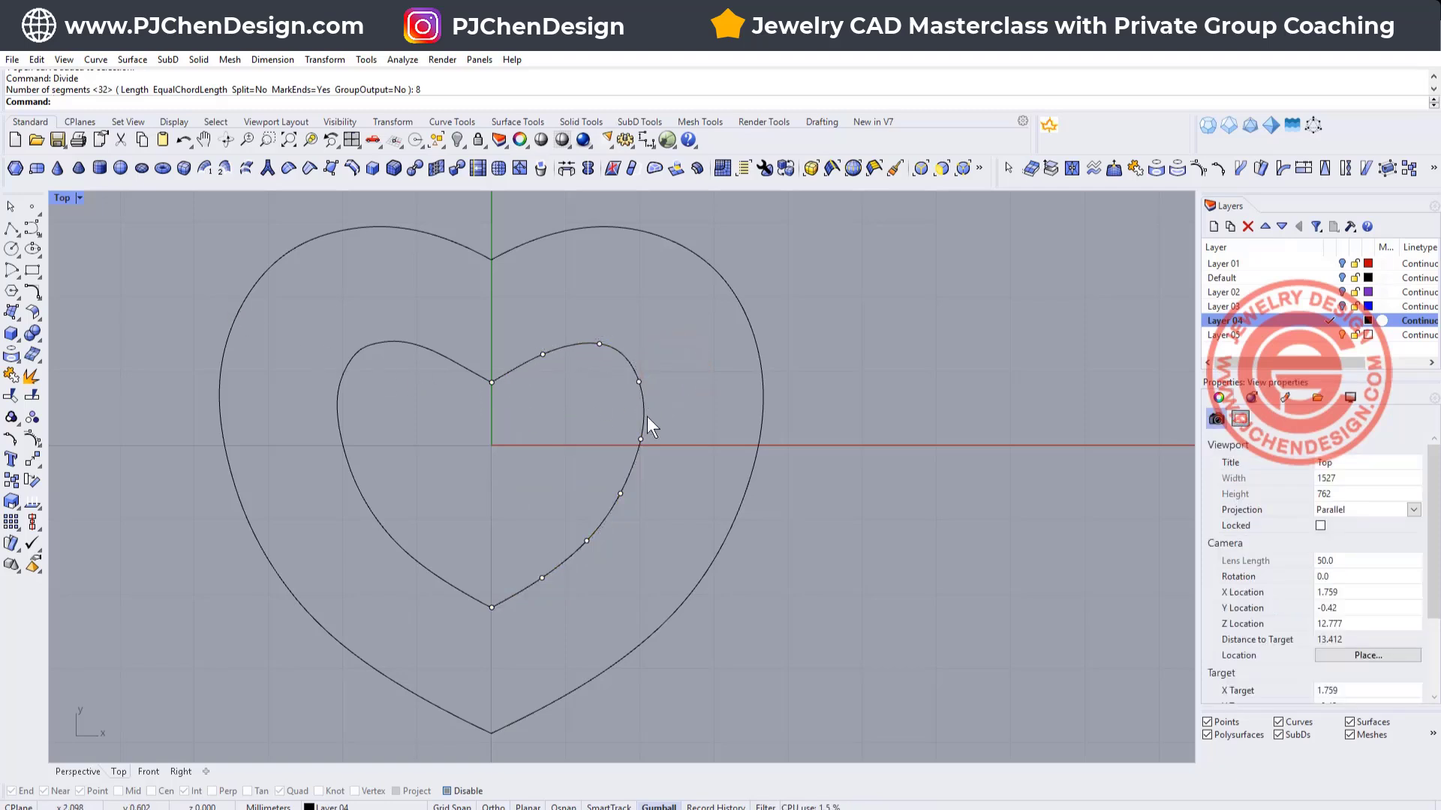
- Divide the right half of the outer heart into 8 segments with point objects, matching the inner curve
click(761, 368)
key(Return)
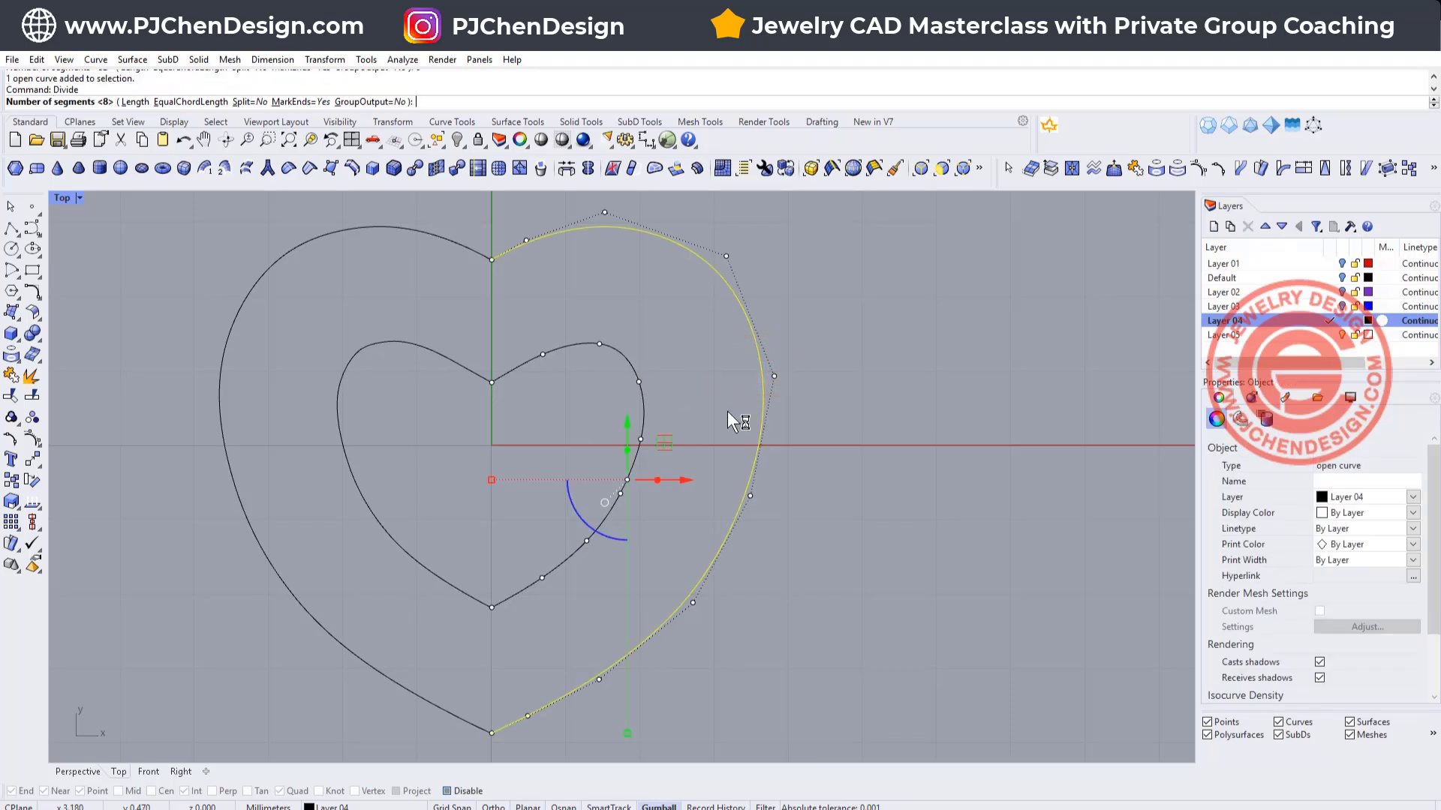
key(Return)
click(855, 444)
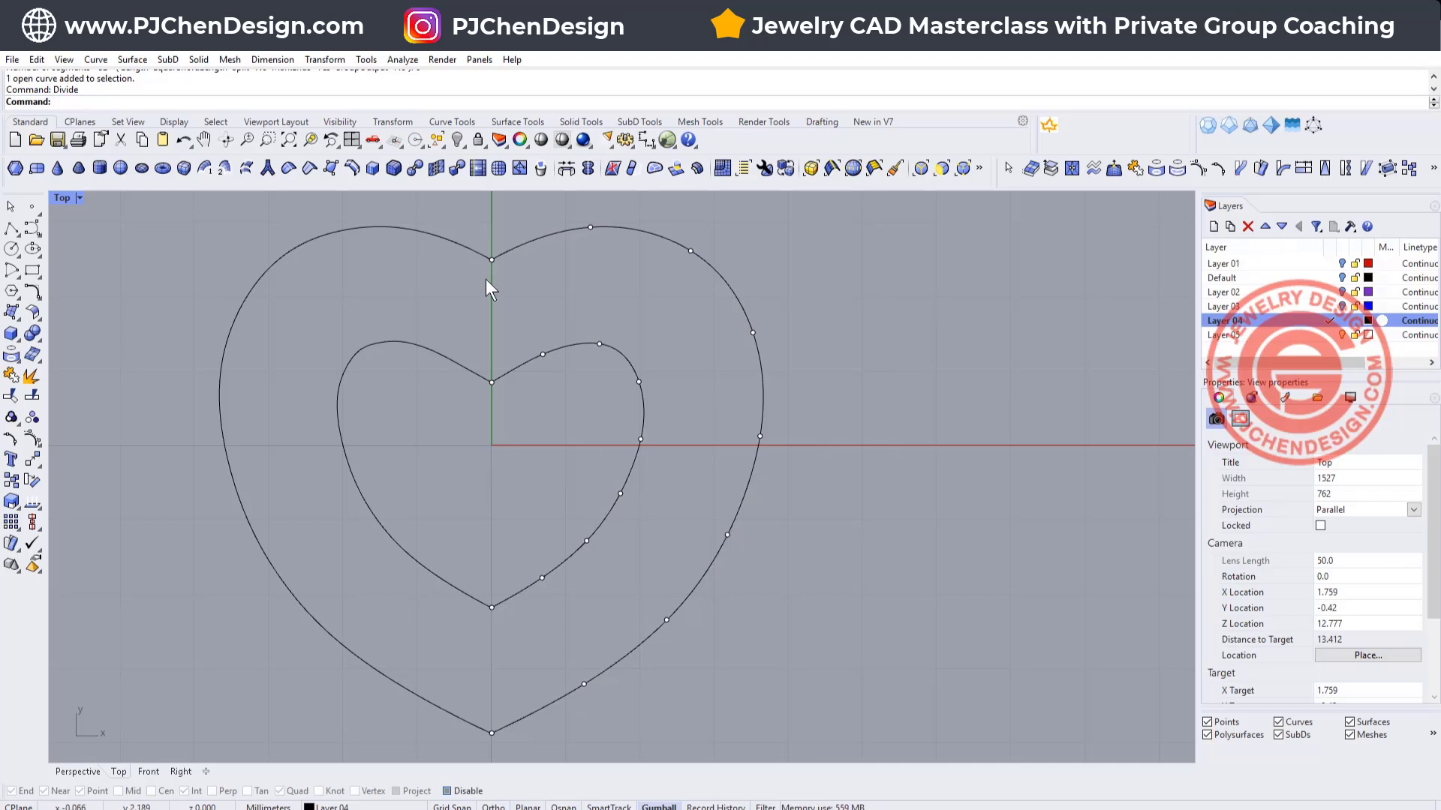
- Draw straight polylines from inner to outer heart at the upper cleft and at the first pair of division points
click(10, 227)
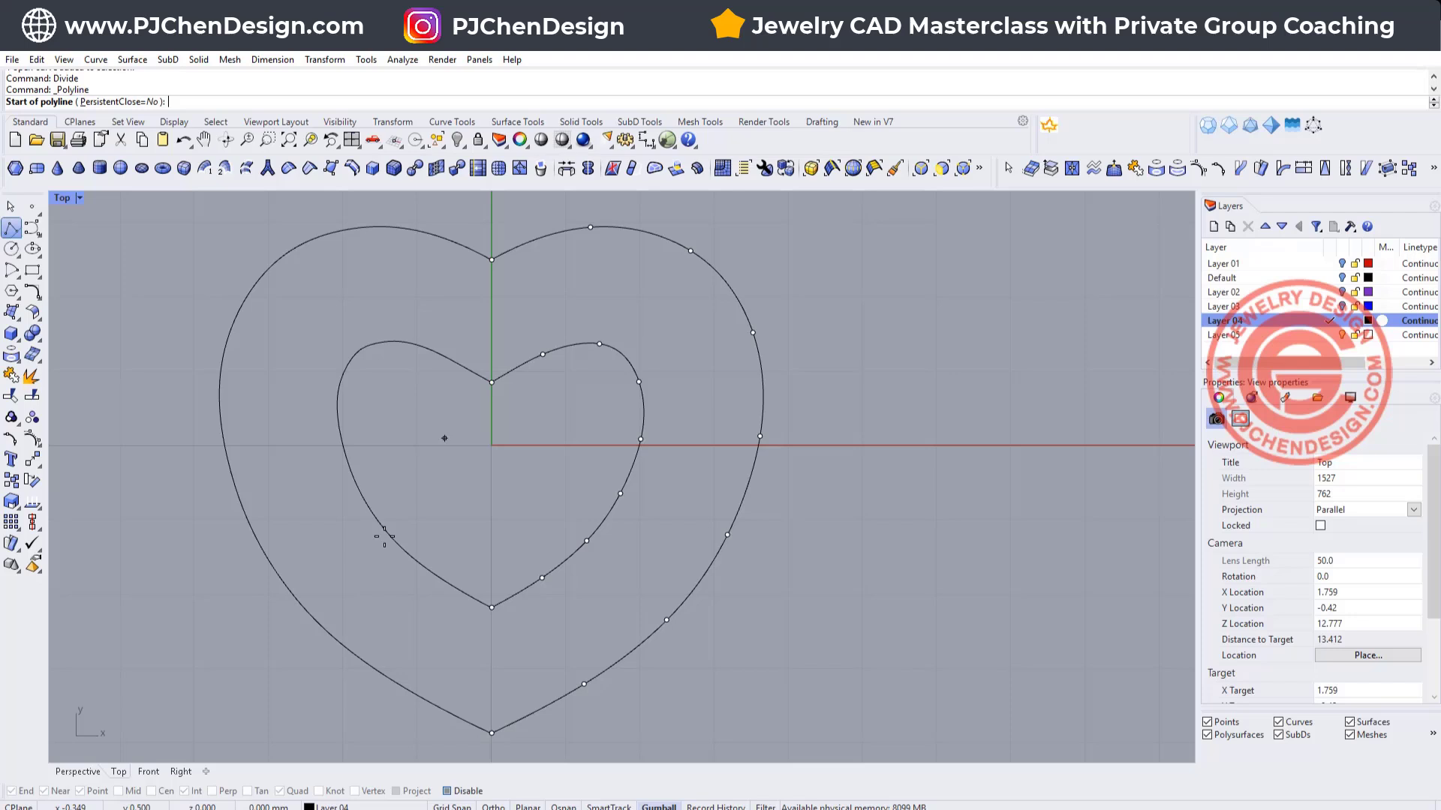
click(492, 382)
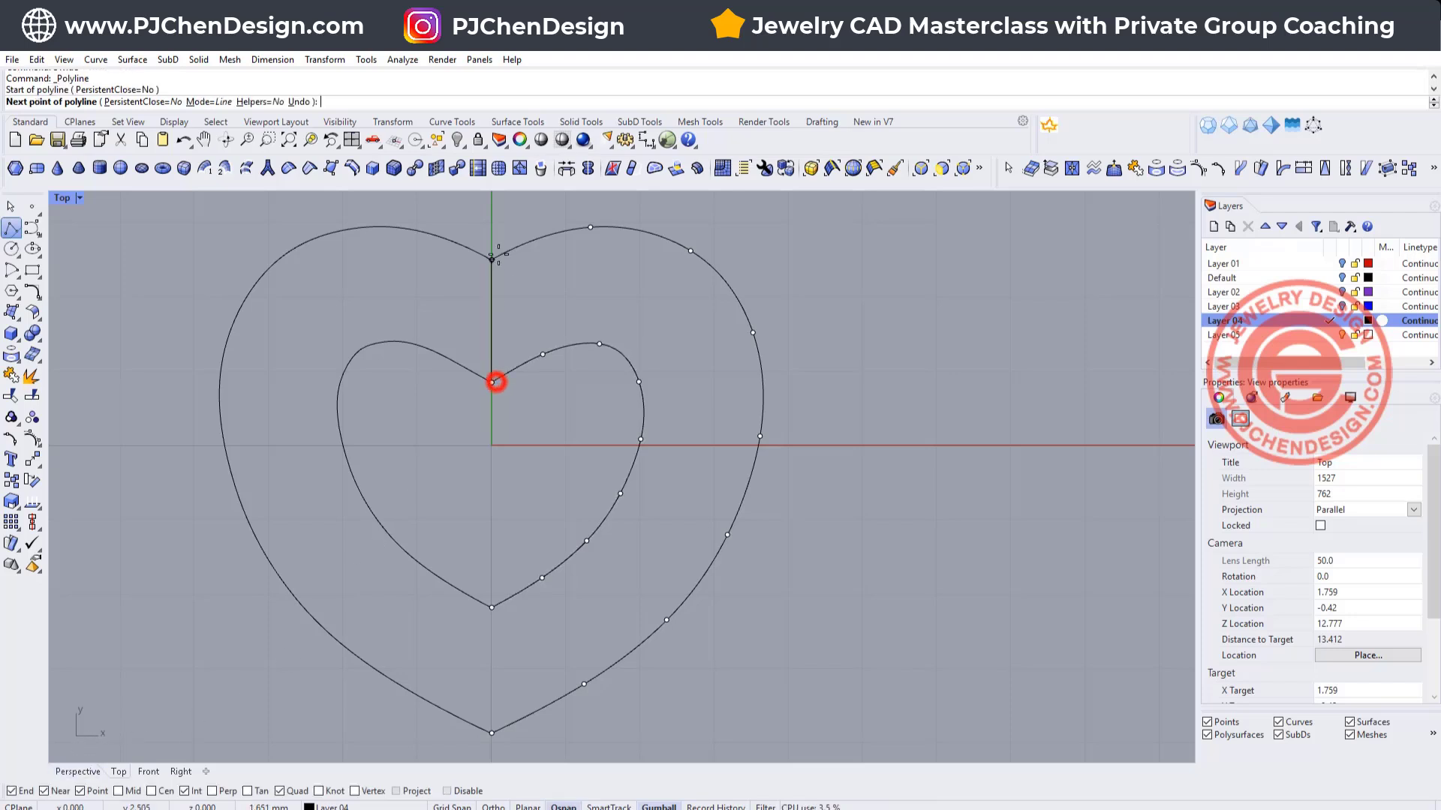
click(492, 259)
key(Return)
key(Return)
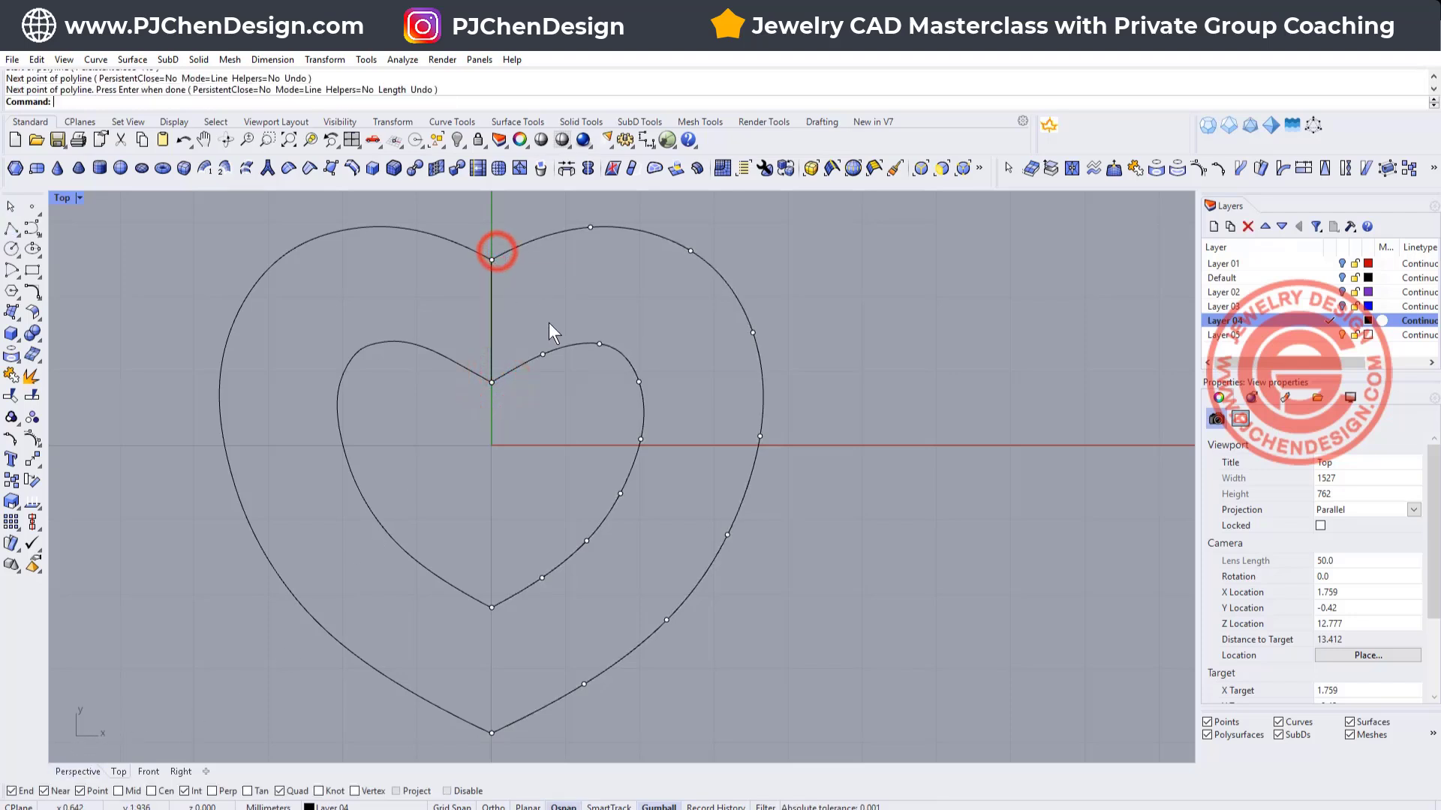
click(543, 349)
click(591, 227)
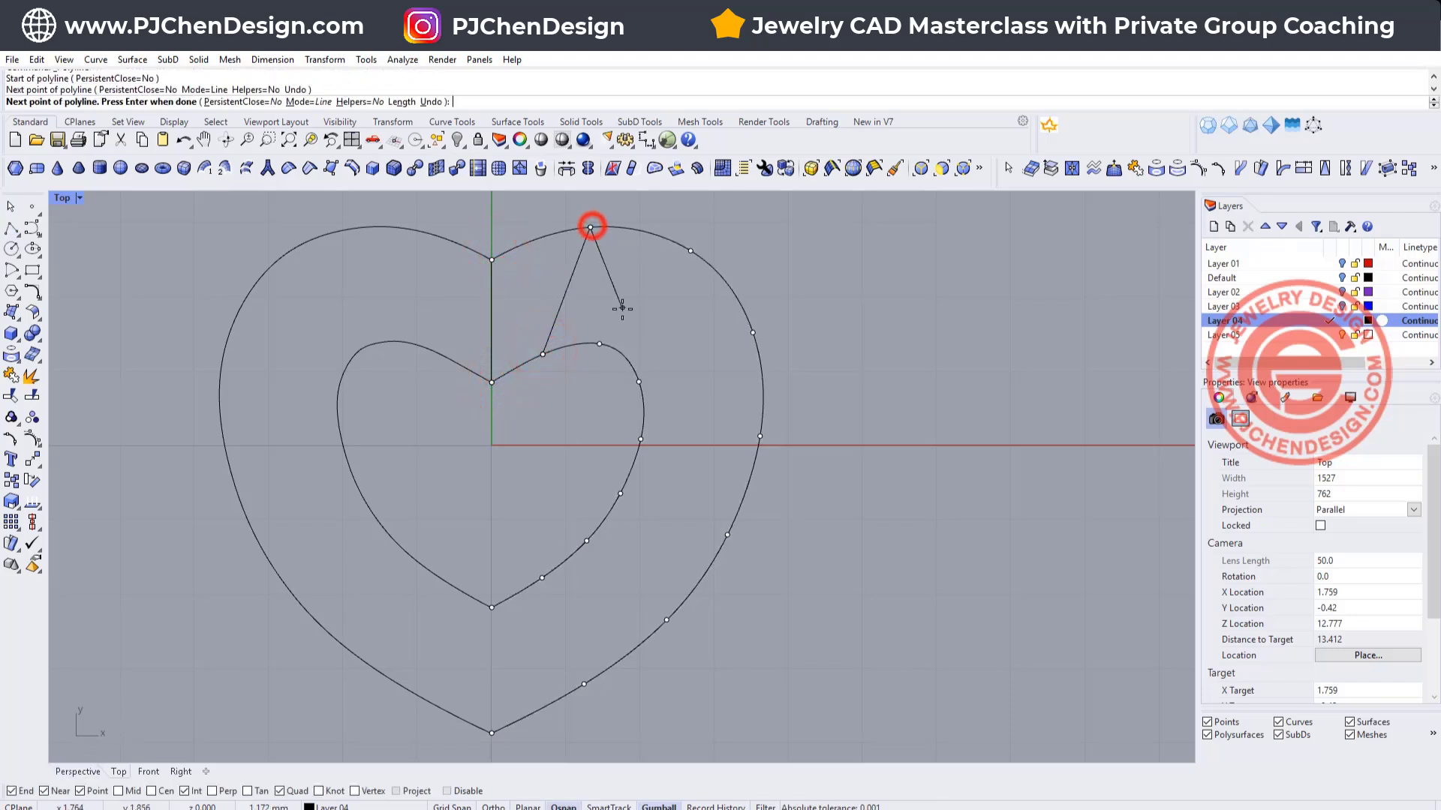
key(Return)
- Connect the second and third pairs of division points with straight lines from the inner to the outer heart
key(Return)
click(599, 344)
click(690, 252)
key(Return)
key(Return)
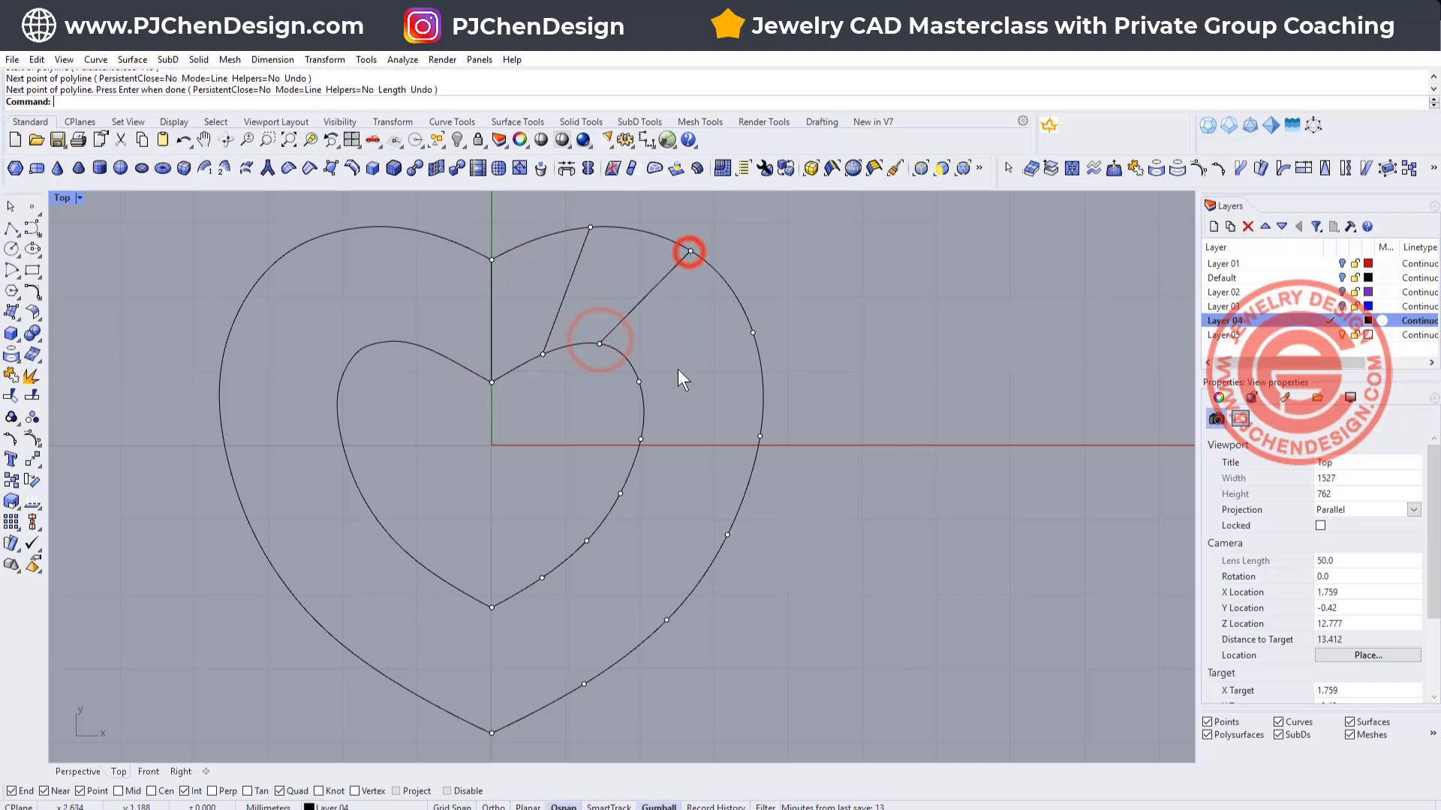
click(643, 378)
click(750, 330)
key(Return)
- Connect the remaining inner and outer division points with straight lines down the right side to the heart's lower tips
click(638, 442)
click(758, 437)
click(618, 495)
click(725, 537)
click(585, 543)
click(664, 621)
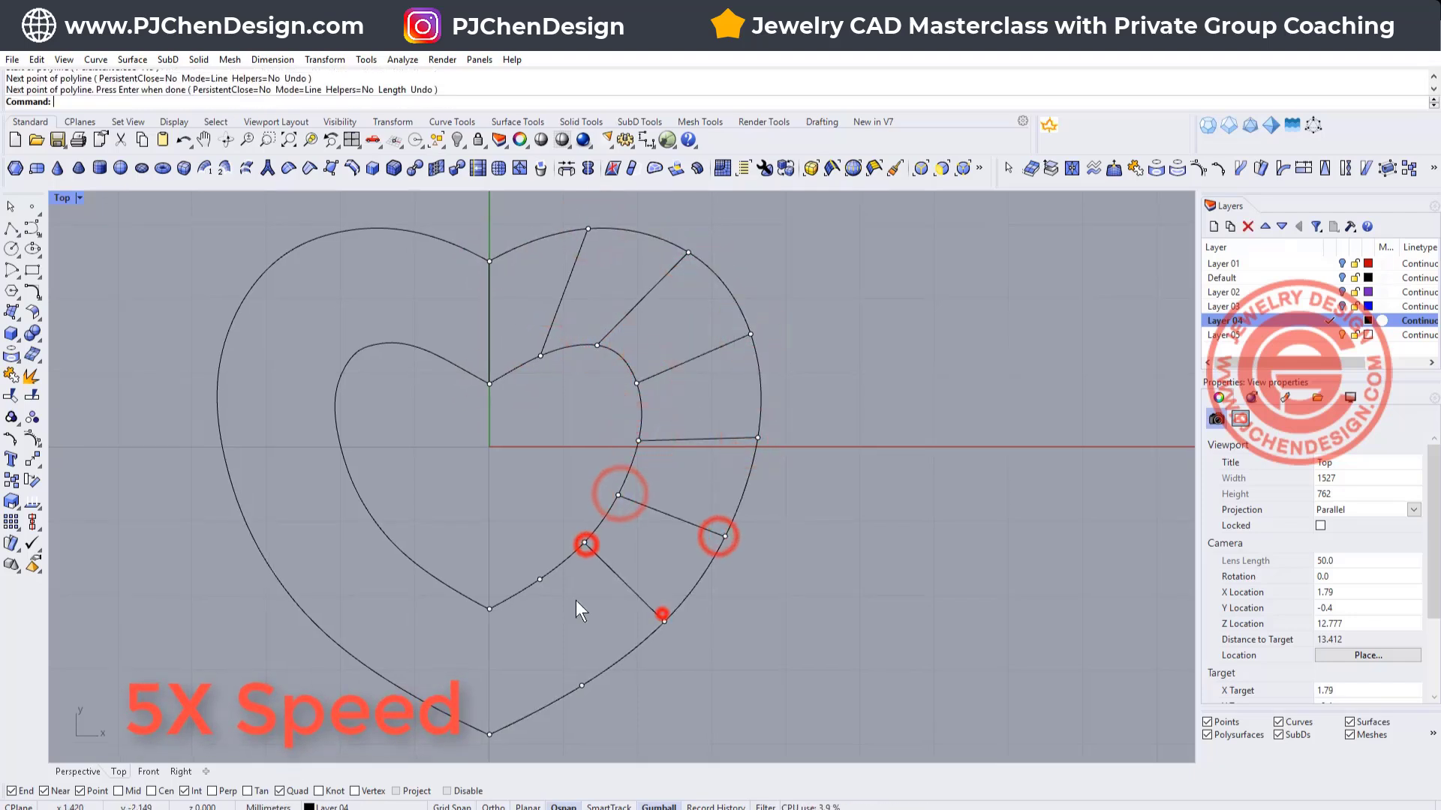
click(539, 579)
click(576, 683)
scroll(825, 488, down, 3)
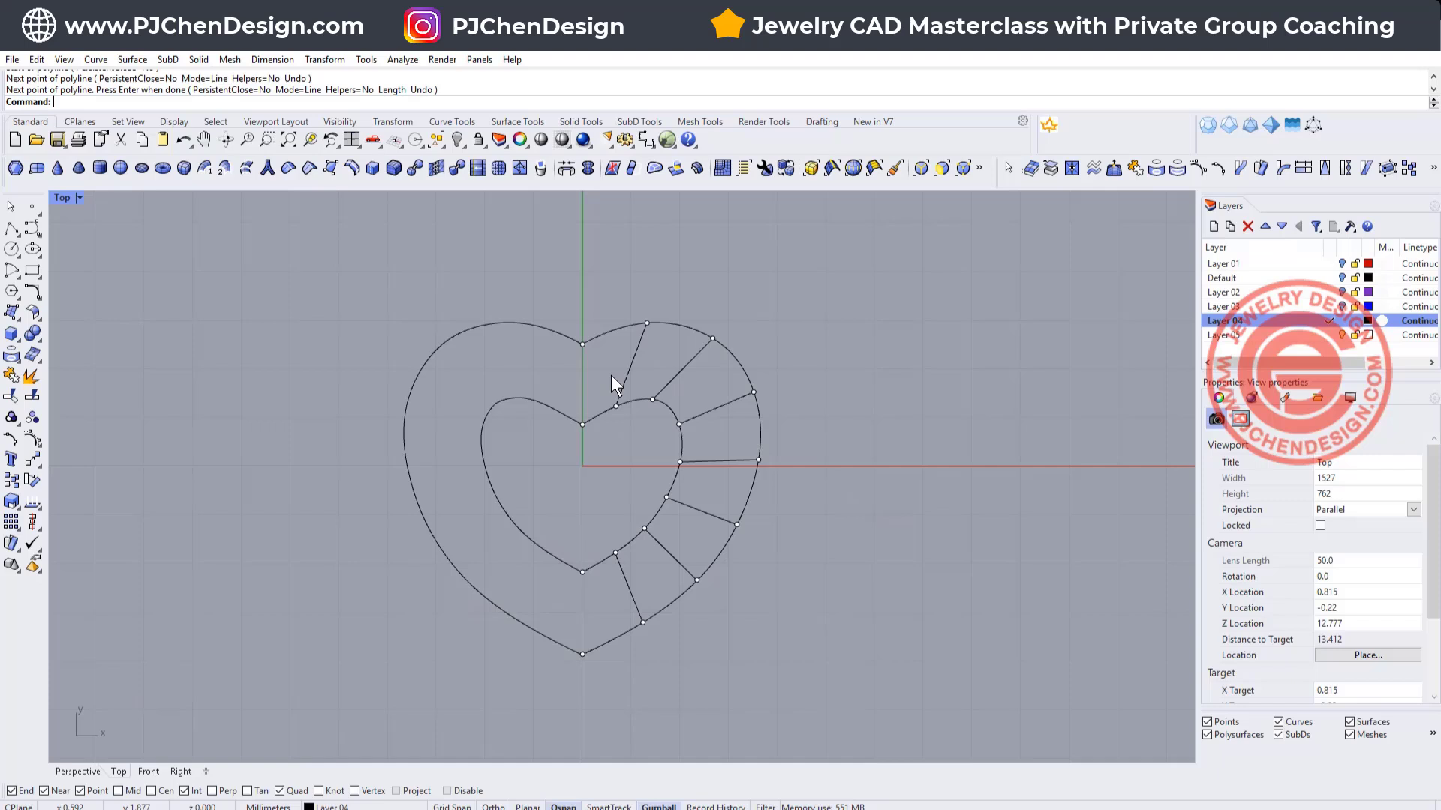
- Lock the heart outlines and division points, leaving only the nine straight connecting lines selectable
drag(556, 437, 818, 687)
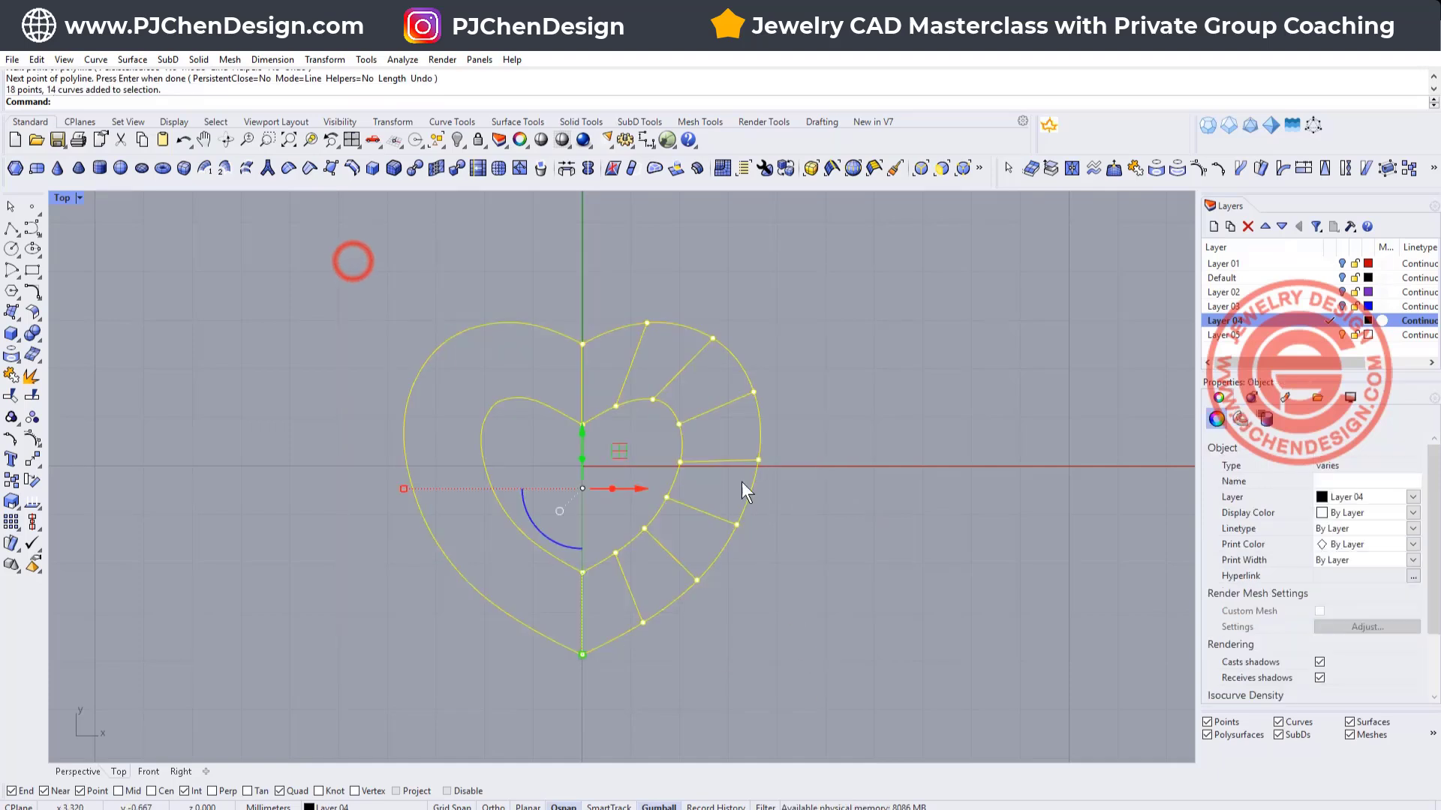
scroll(675, 363, up, 4)
ctrl+drag(707, 381, 510, 367)
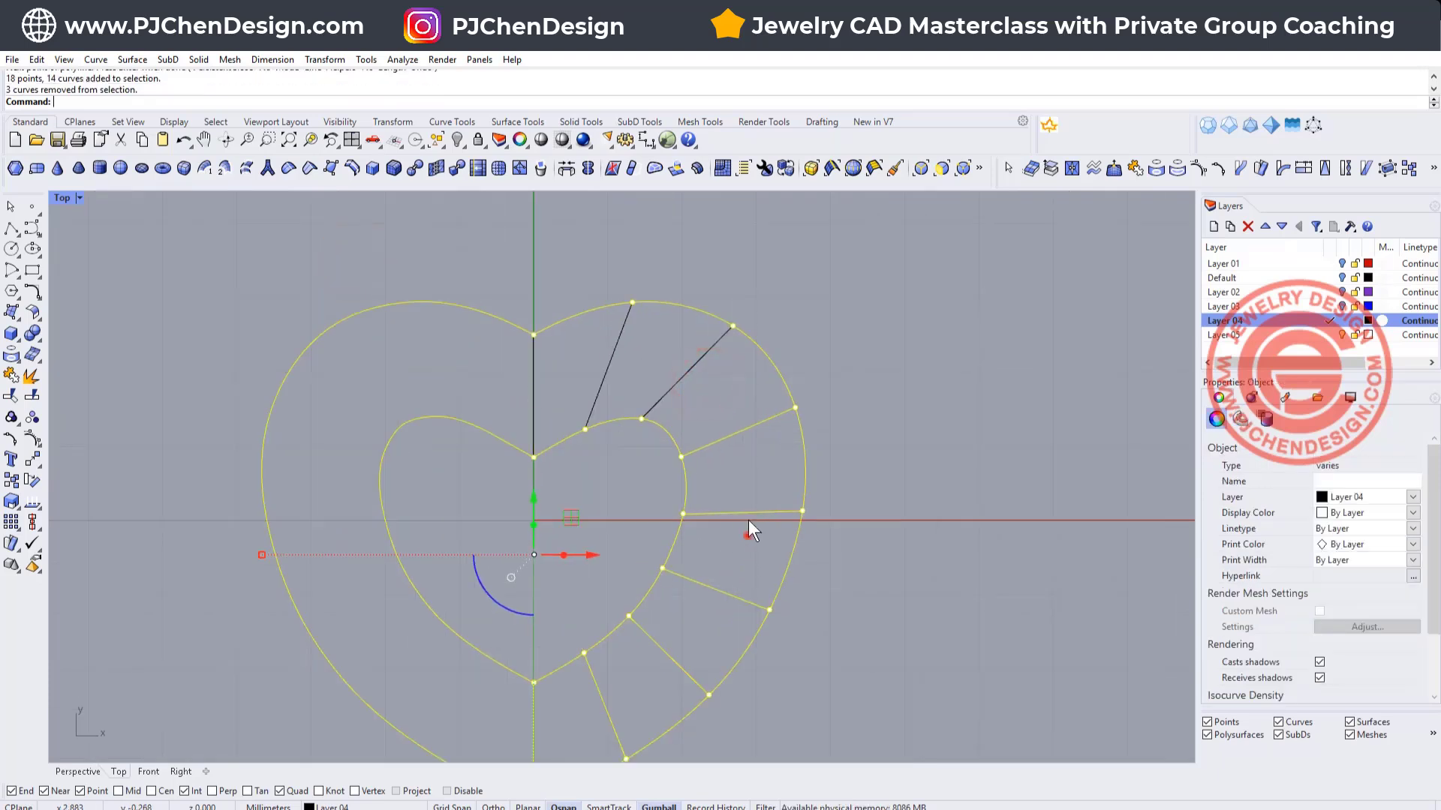
ctrl+drag(746, 536, 708, 435)
ctrl+drag(718, 624, 681, 570)
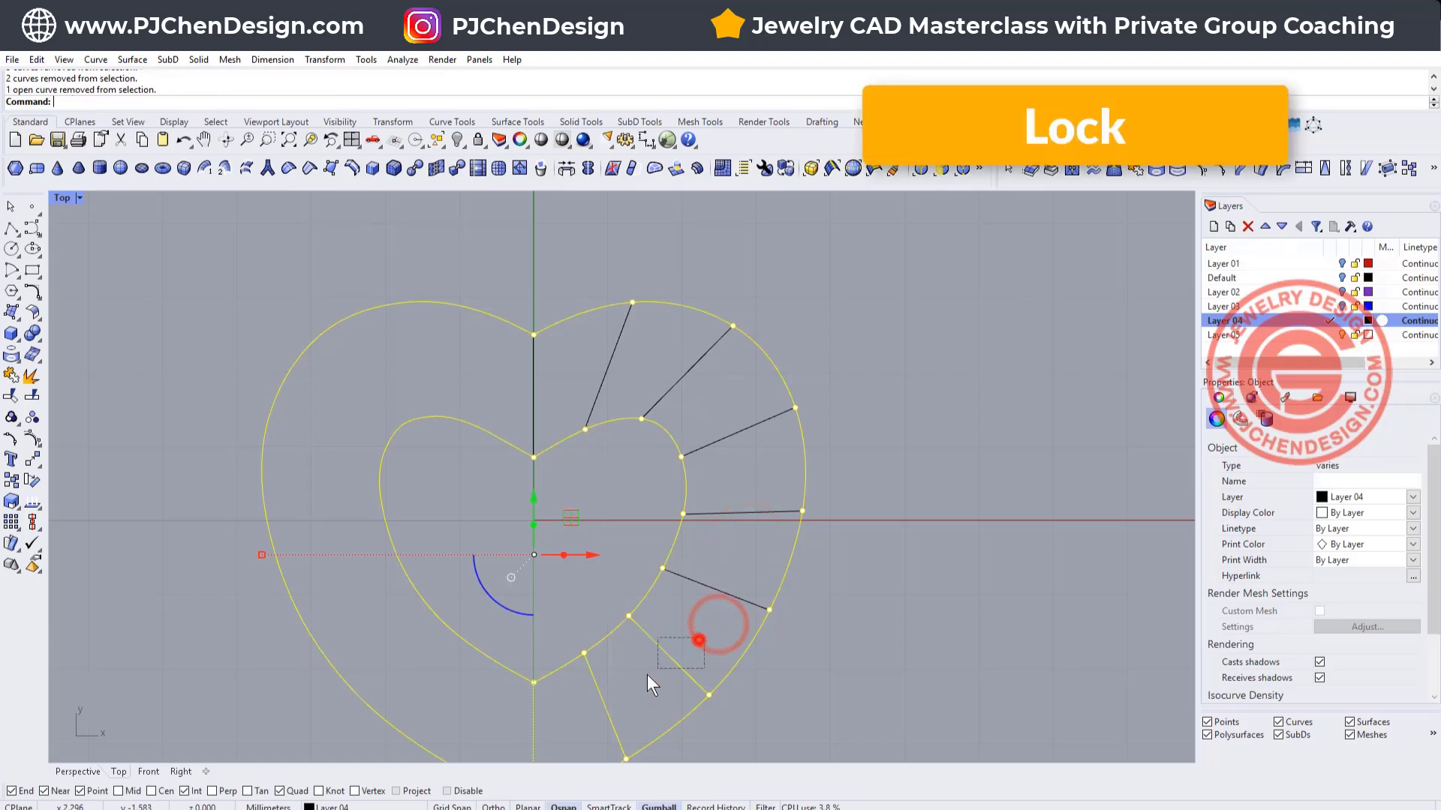
ctrl+drag(646, 674, 565, 728)
scroll(698, 506, down, 2)
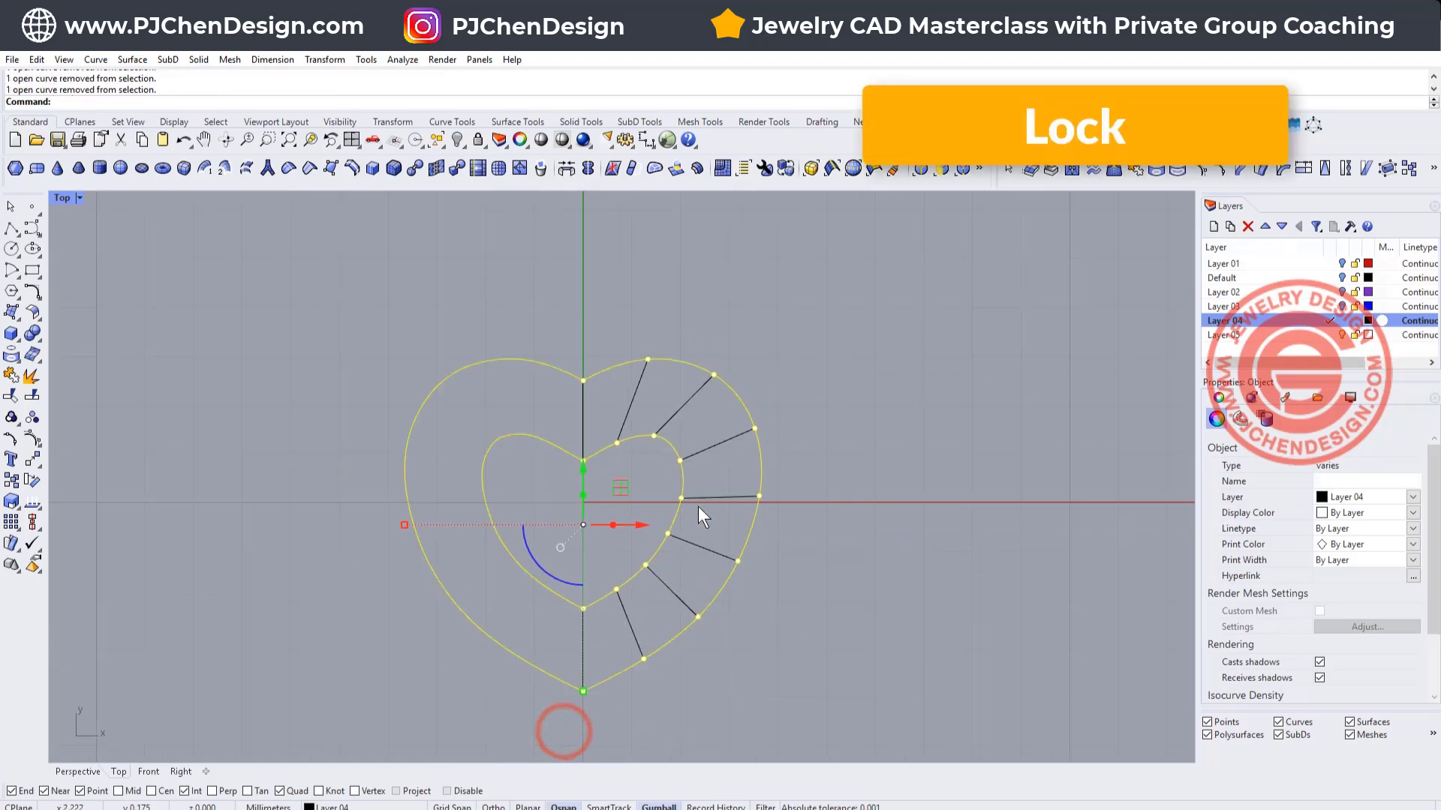
right_drag(697, 506, 597, 452)
right_drag(578, 543, 664, 556)
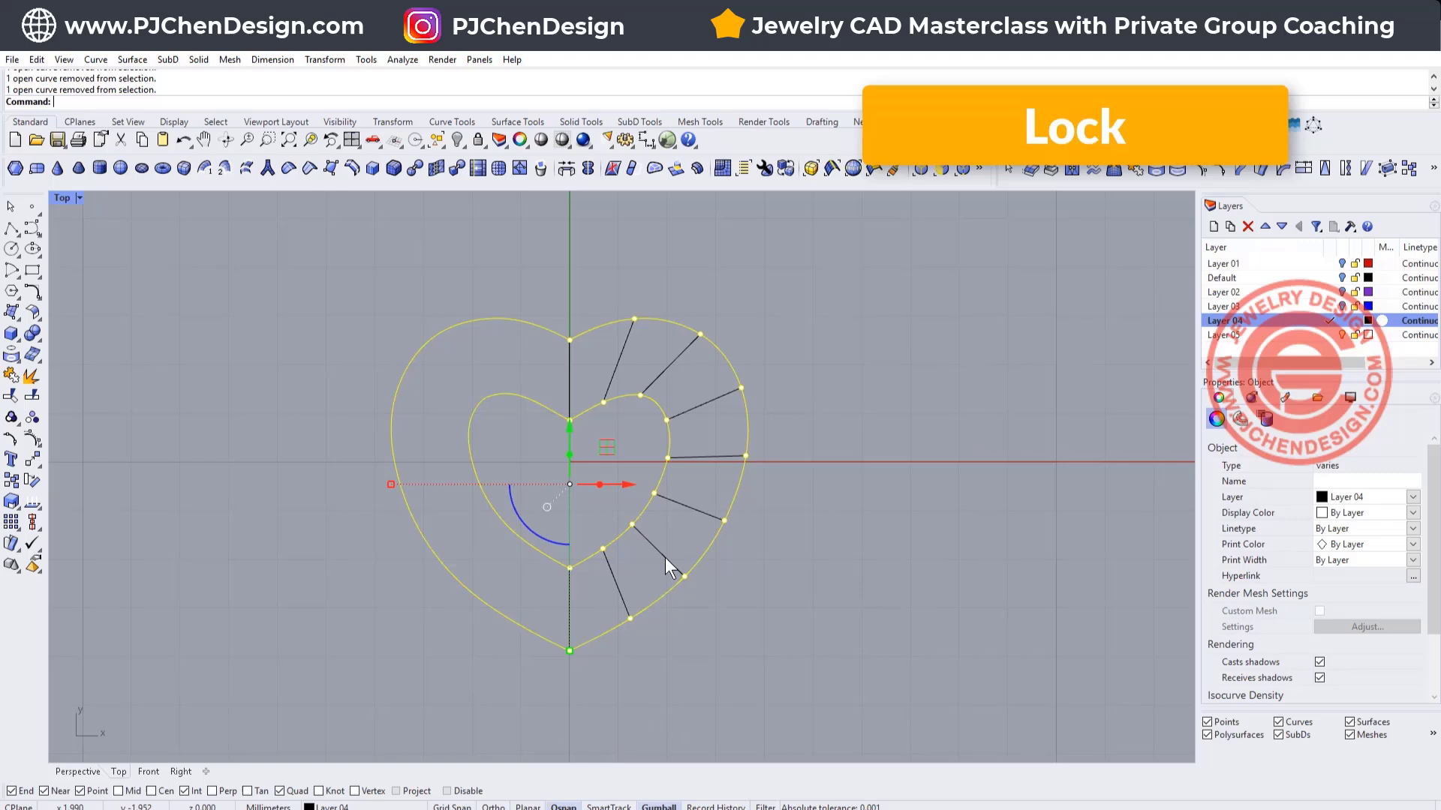
key(ctrl+l)
click(881, 443)
click(691, 409)
click(933, 399)
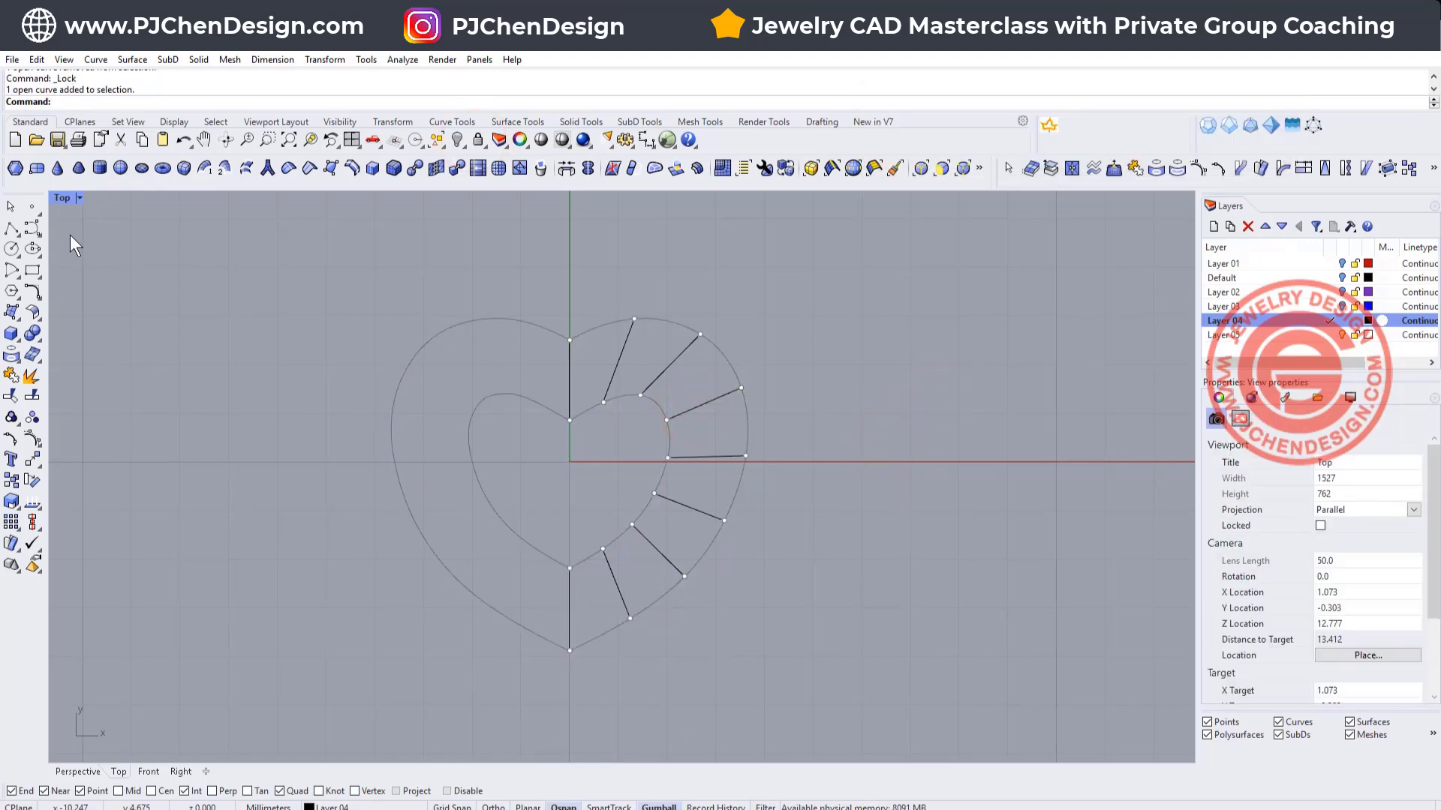
- Turn on the connecting lines' control points and raise the outer endpoints of every other line vertically, starting at the upper cleft
drag(502, 279, 827, 716)
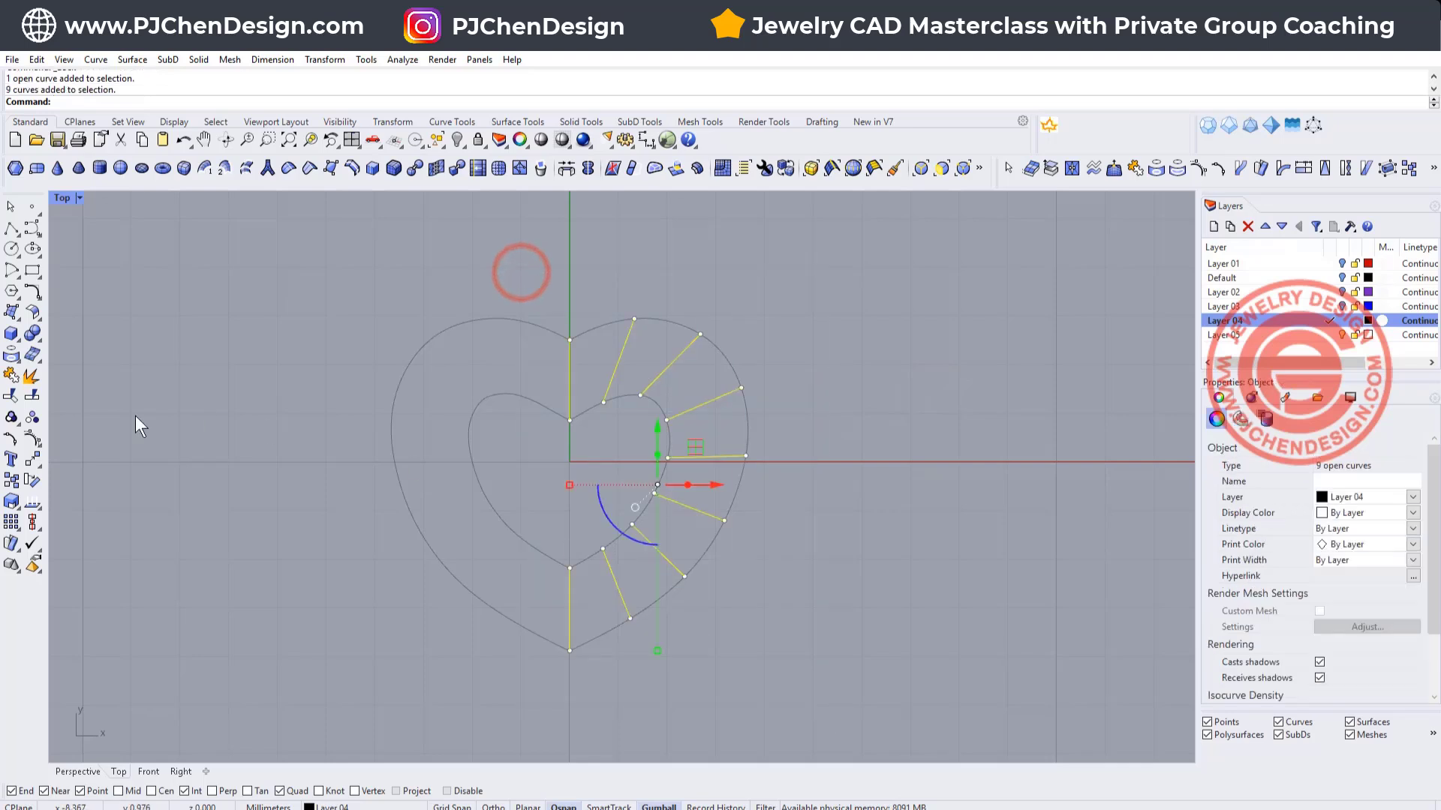
click(30, 438)
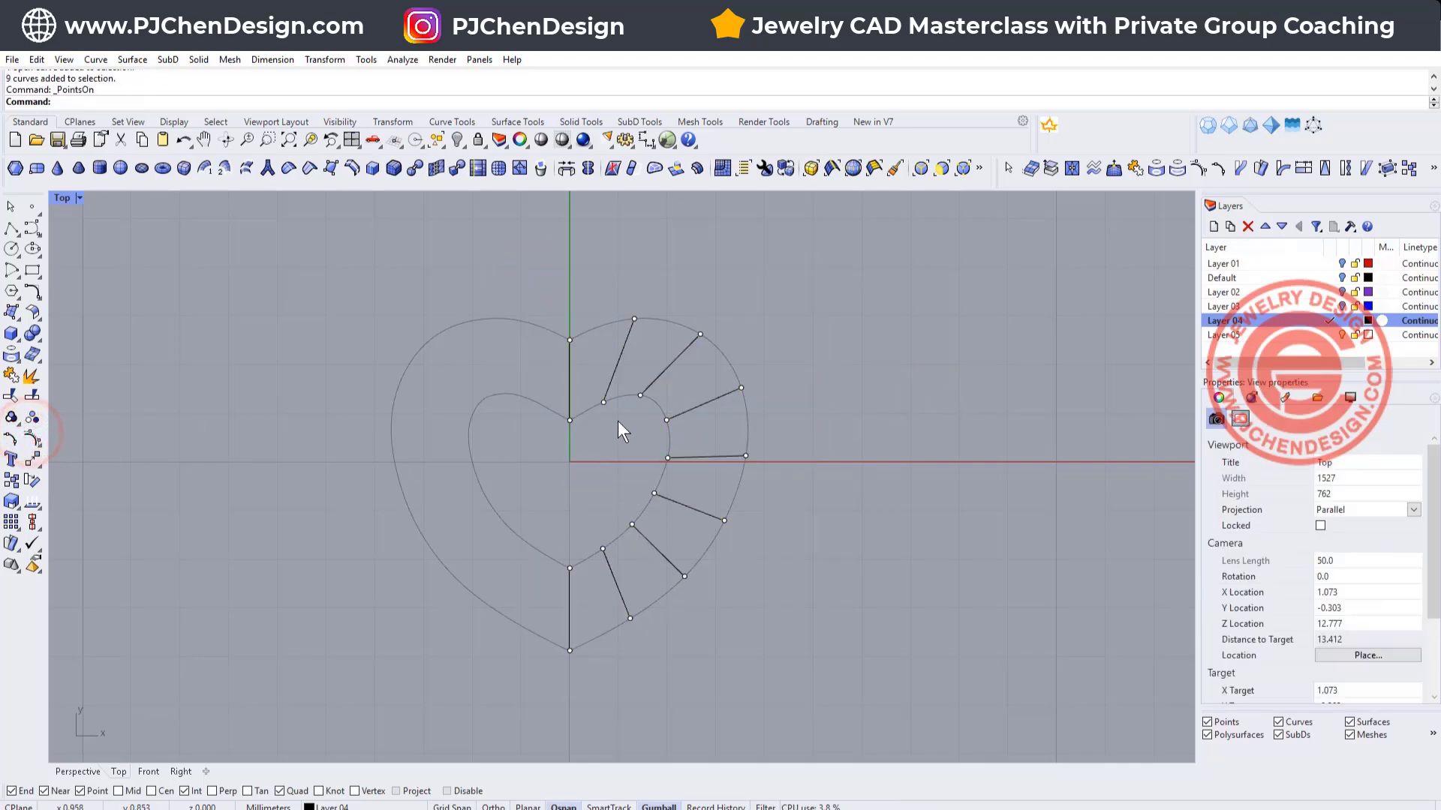
drag(542, 295, 596, 347)
shift+drag(669, 287, 737, 370)
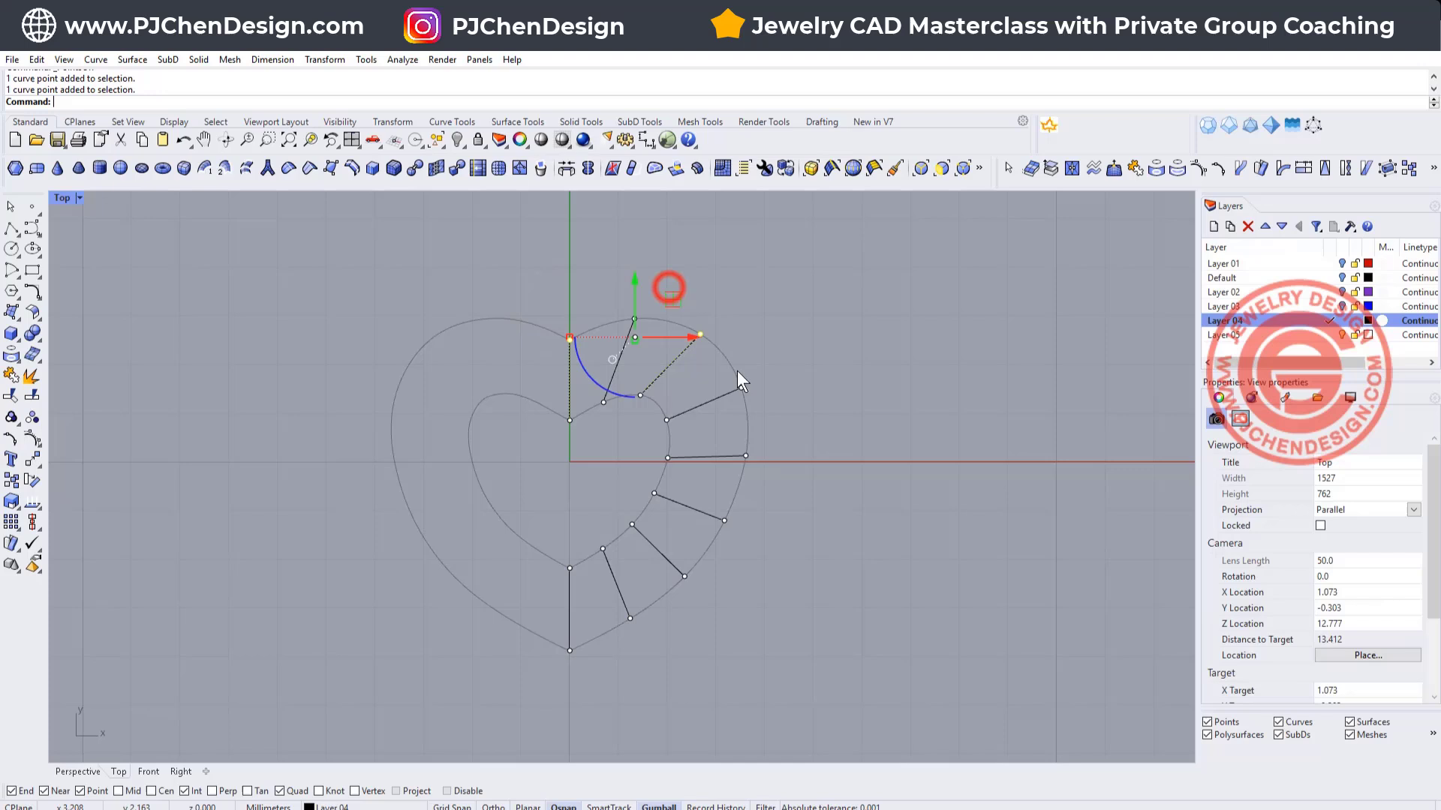
shift+drag(729, 436, 772, 570)
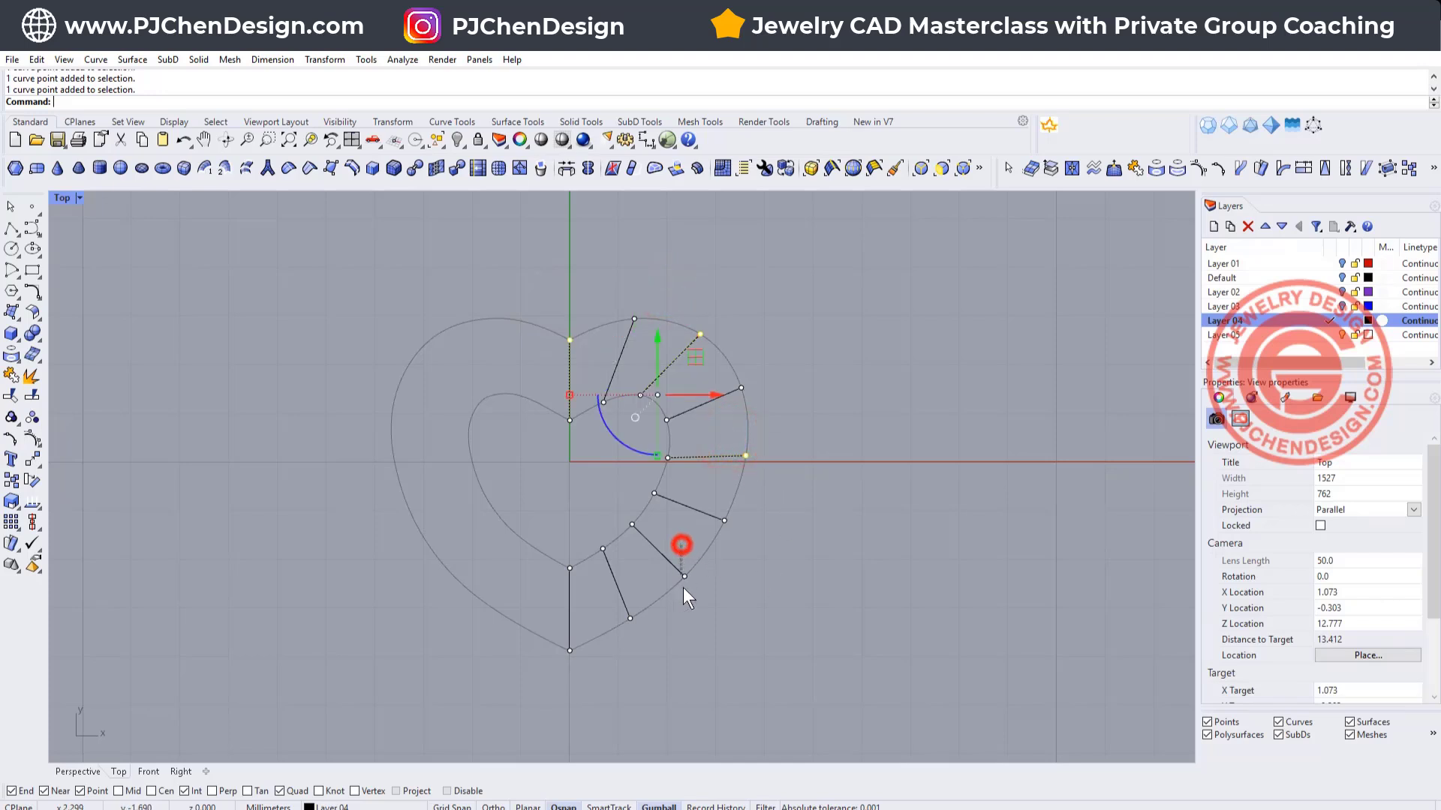
shift+drag(683, 587, 679, 595)
shift+drag(554, 630, 589, 681)
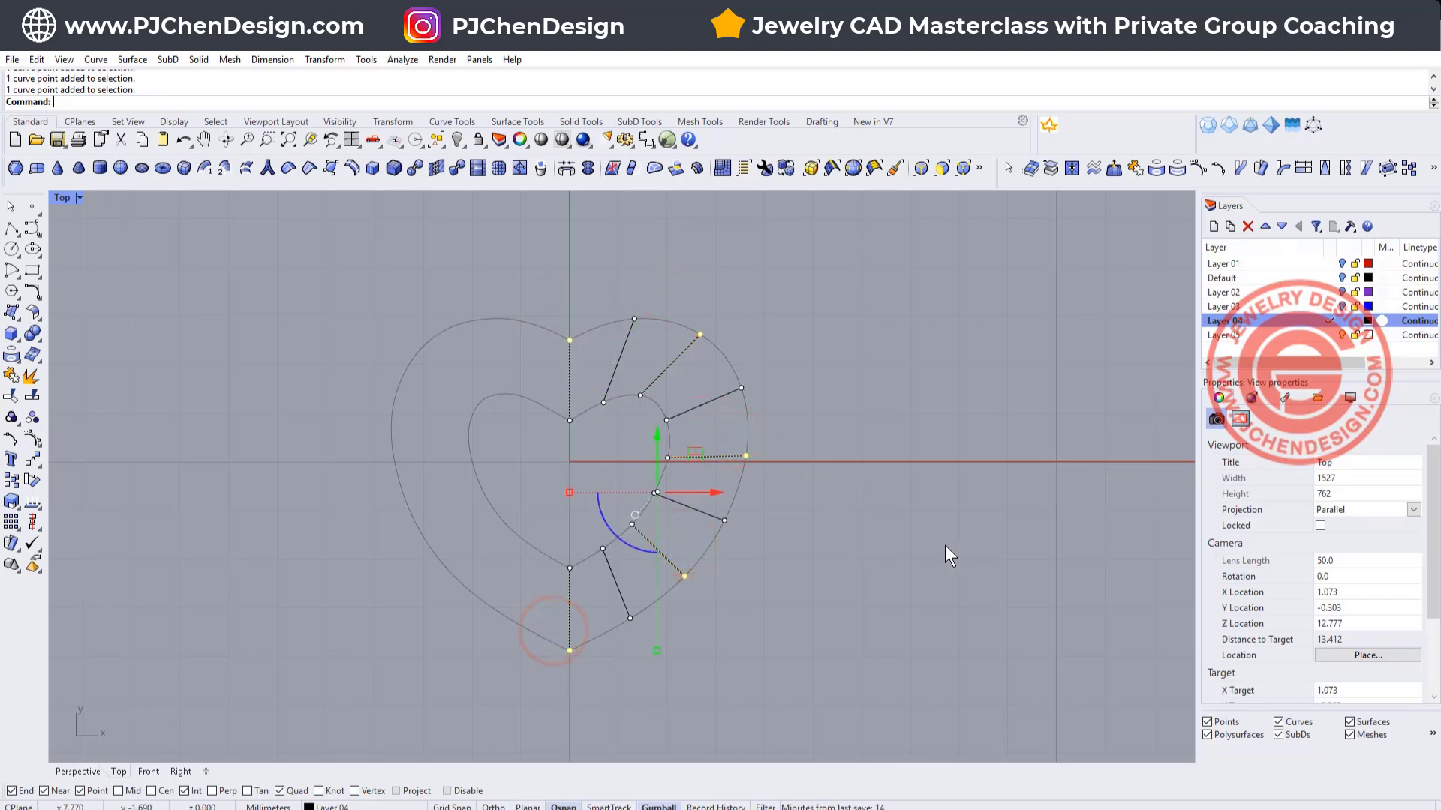
double_click(60, 197)
right_drag(884, 679, 873, 625)
drag(878, 598, 885, 565)
key(Escape)
- Raise the inner endpoints of the four in-between connecting lines vertically to the same height as the raised outer endpoints
right_drag(983, 386, 925, 349)
scroll(320, 273, up, 4)
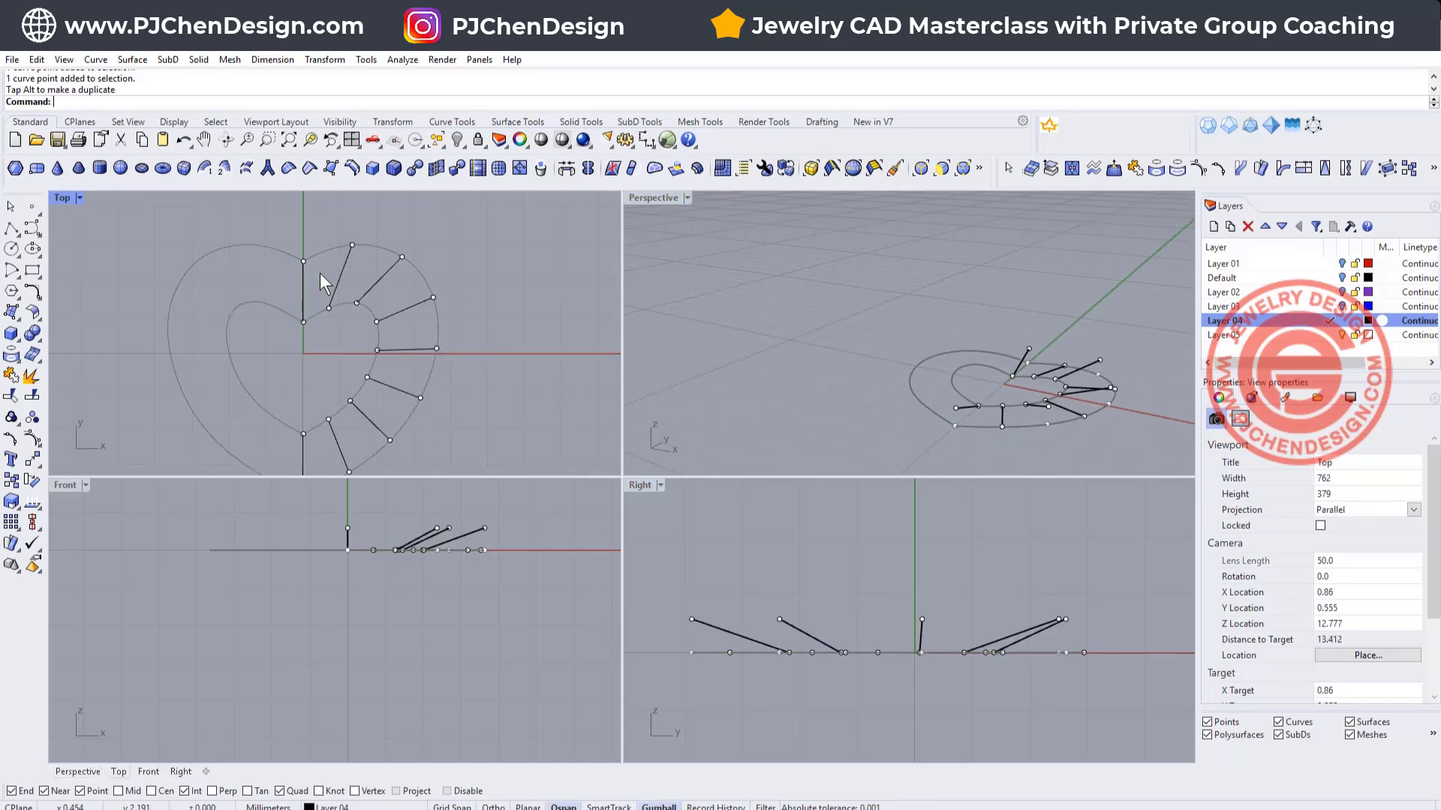
drag(336, 318, 336, 318)
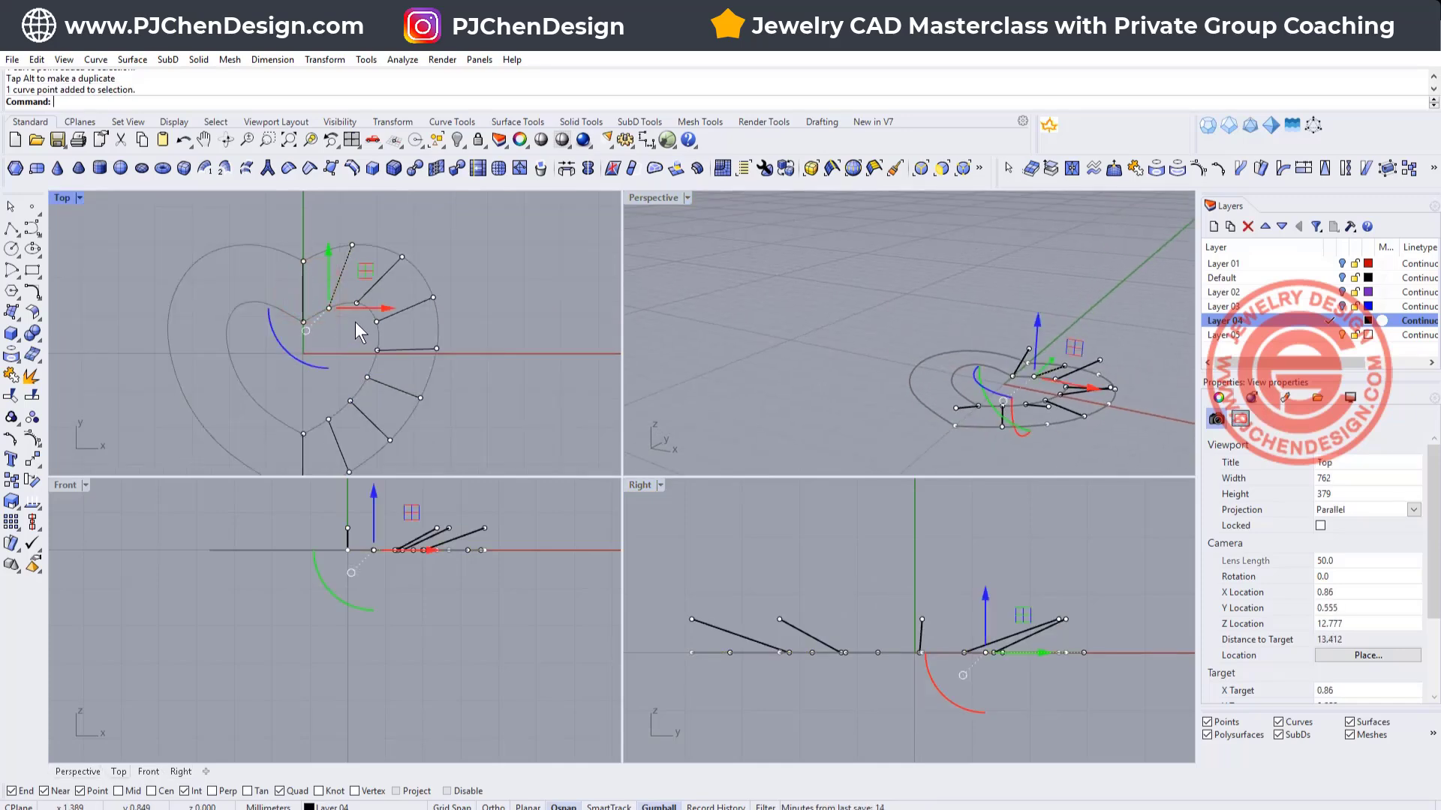
shift+click(364, 317)
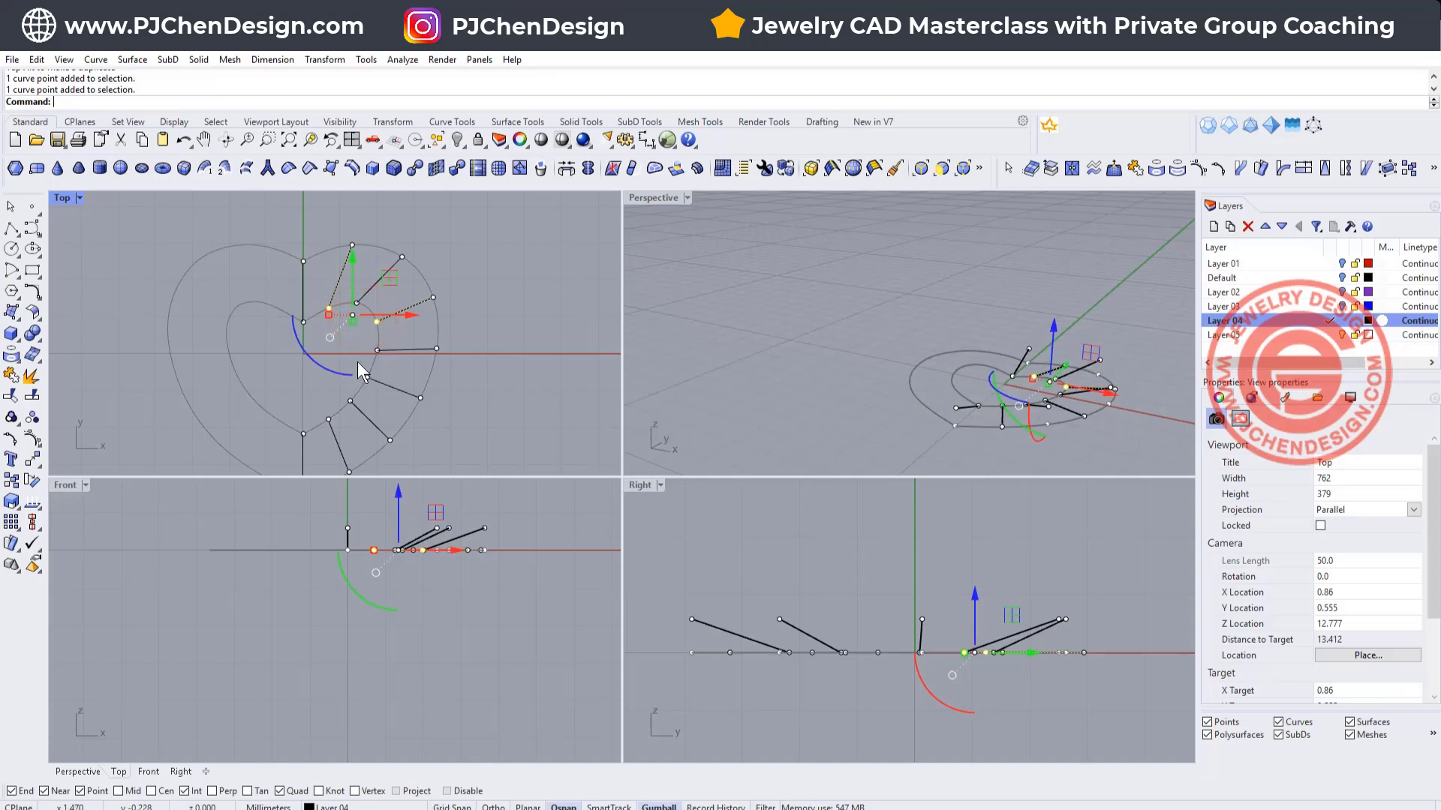
shift+click(368, 378)
shift+click(319, 410)
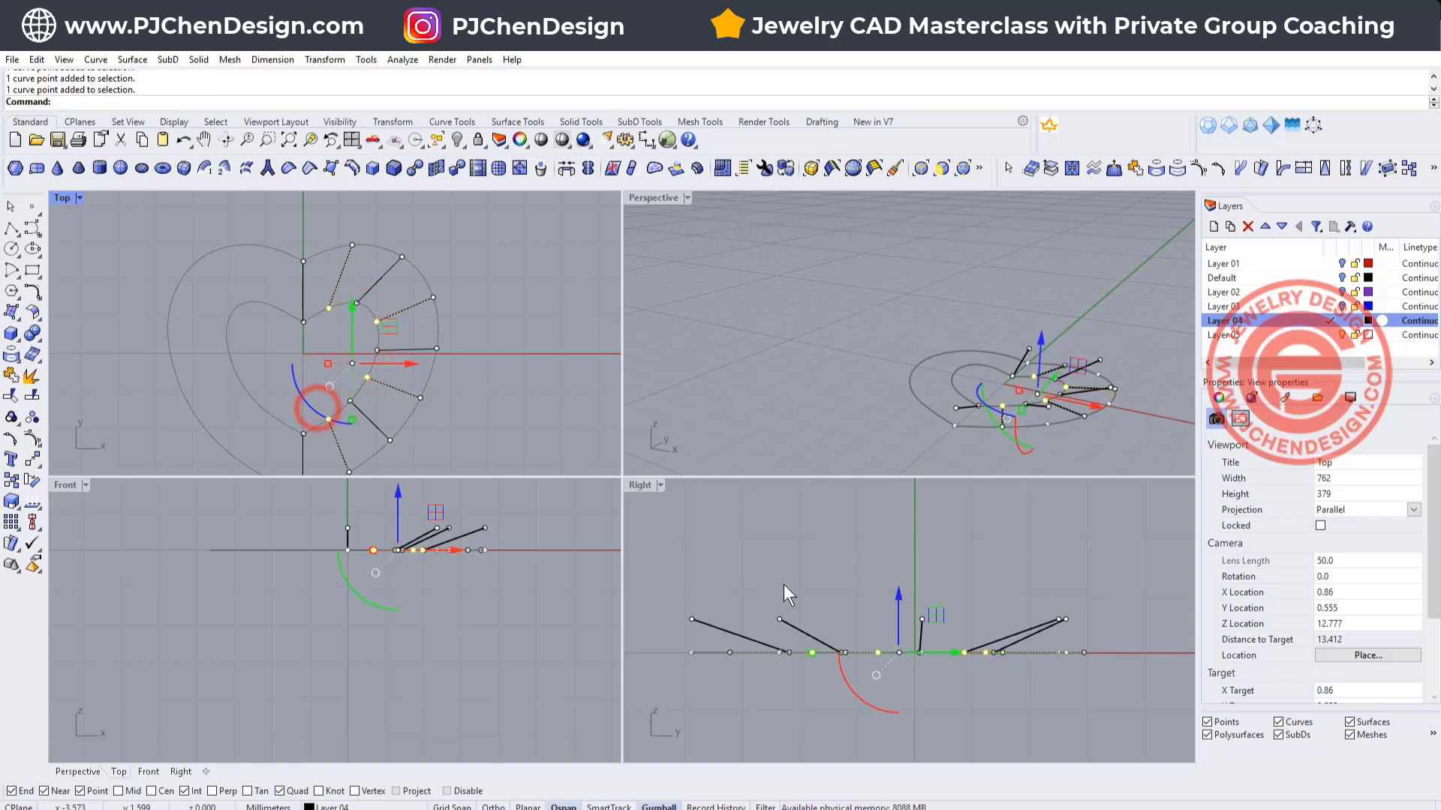
drag(899, 592, 900, 557)
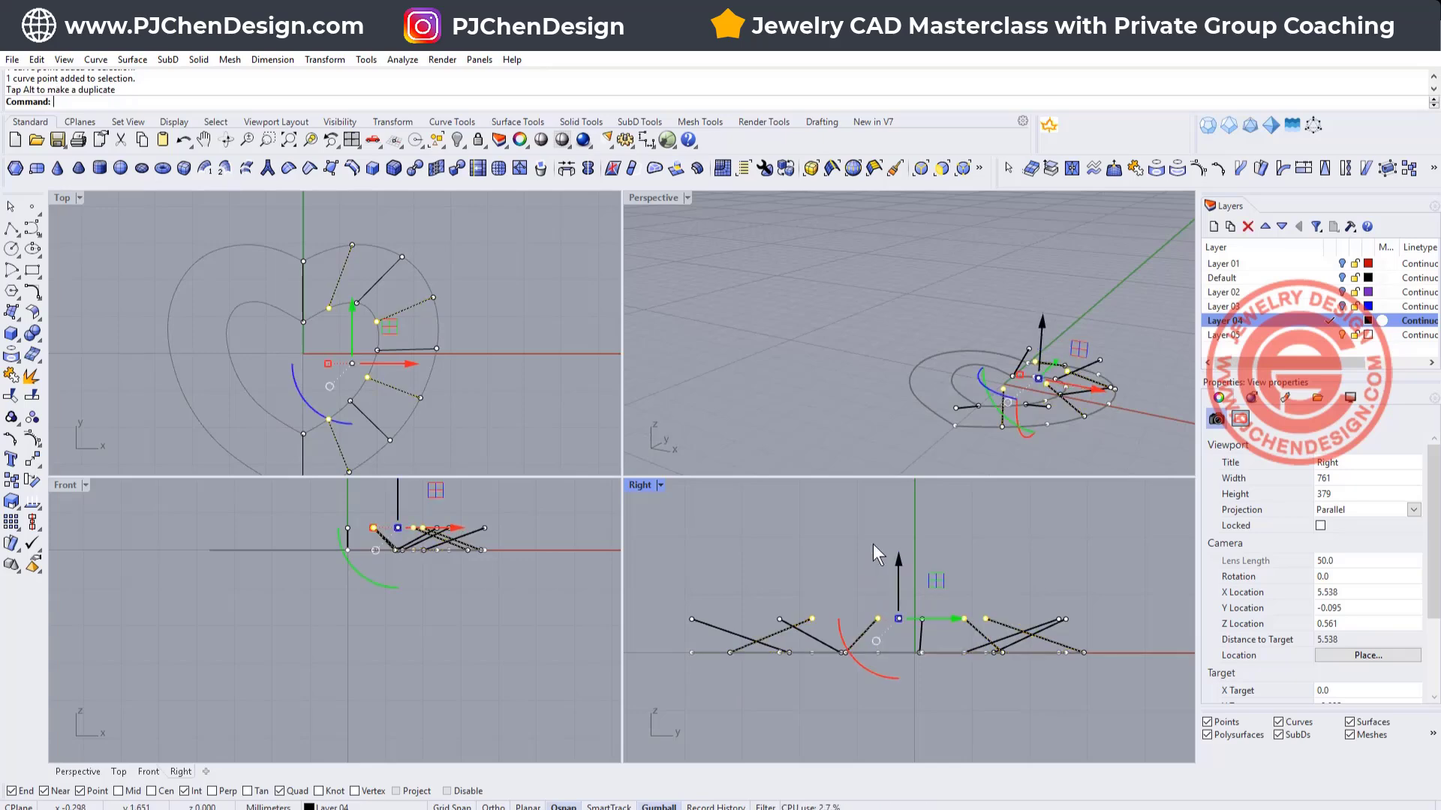
click(872, 545)
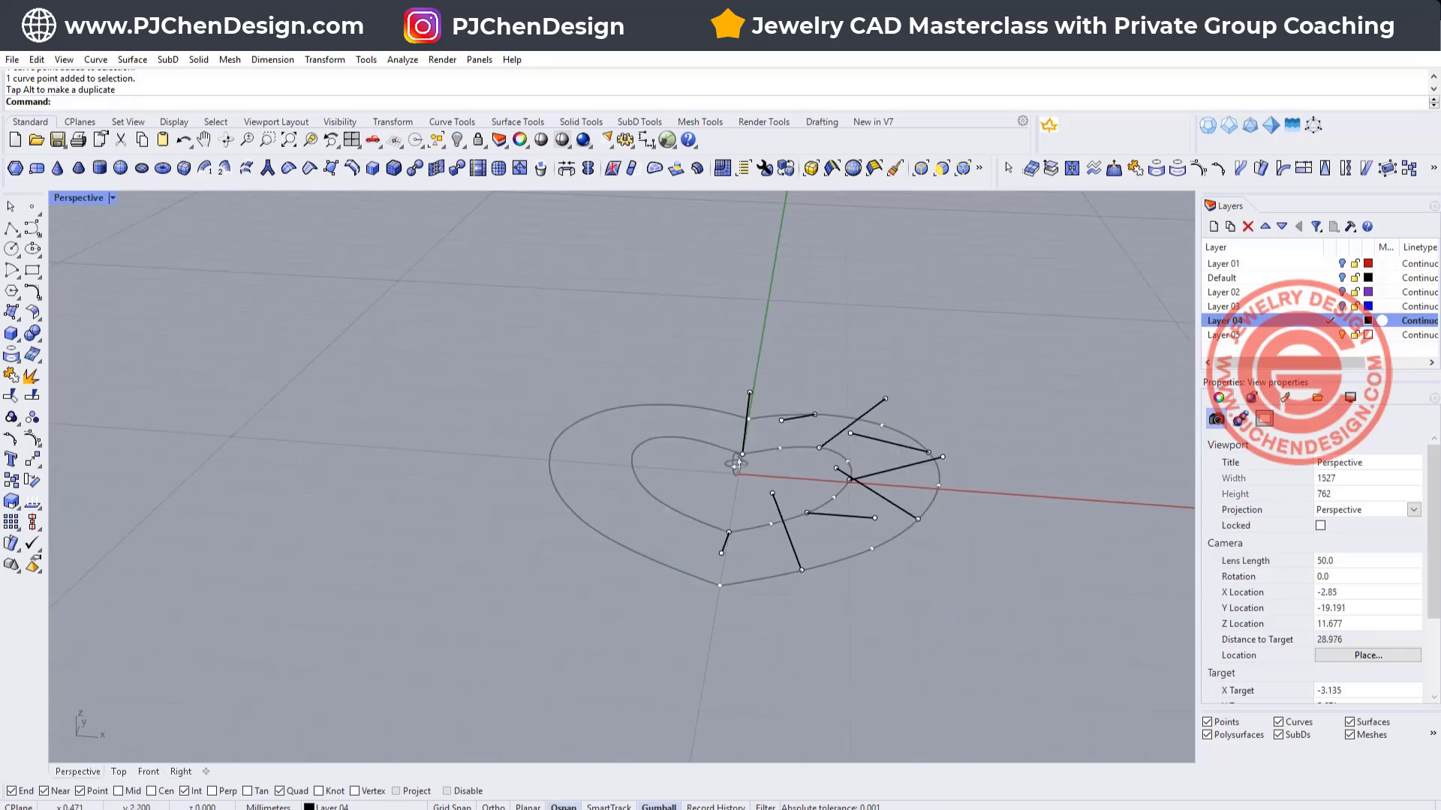
- Draw a closed triangular polyline from the inner cleft point over the second connecting line's raised inner end to the third line's inner end
mouse_move(736, 461)
right_down()
mouse_move(695, 460)
mouse_move(755, 469)
mouse_move(743, 474)
right_up()
scroll(807, 465, up, 2)
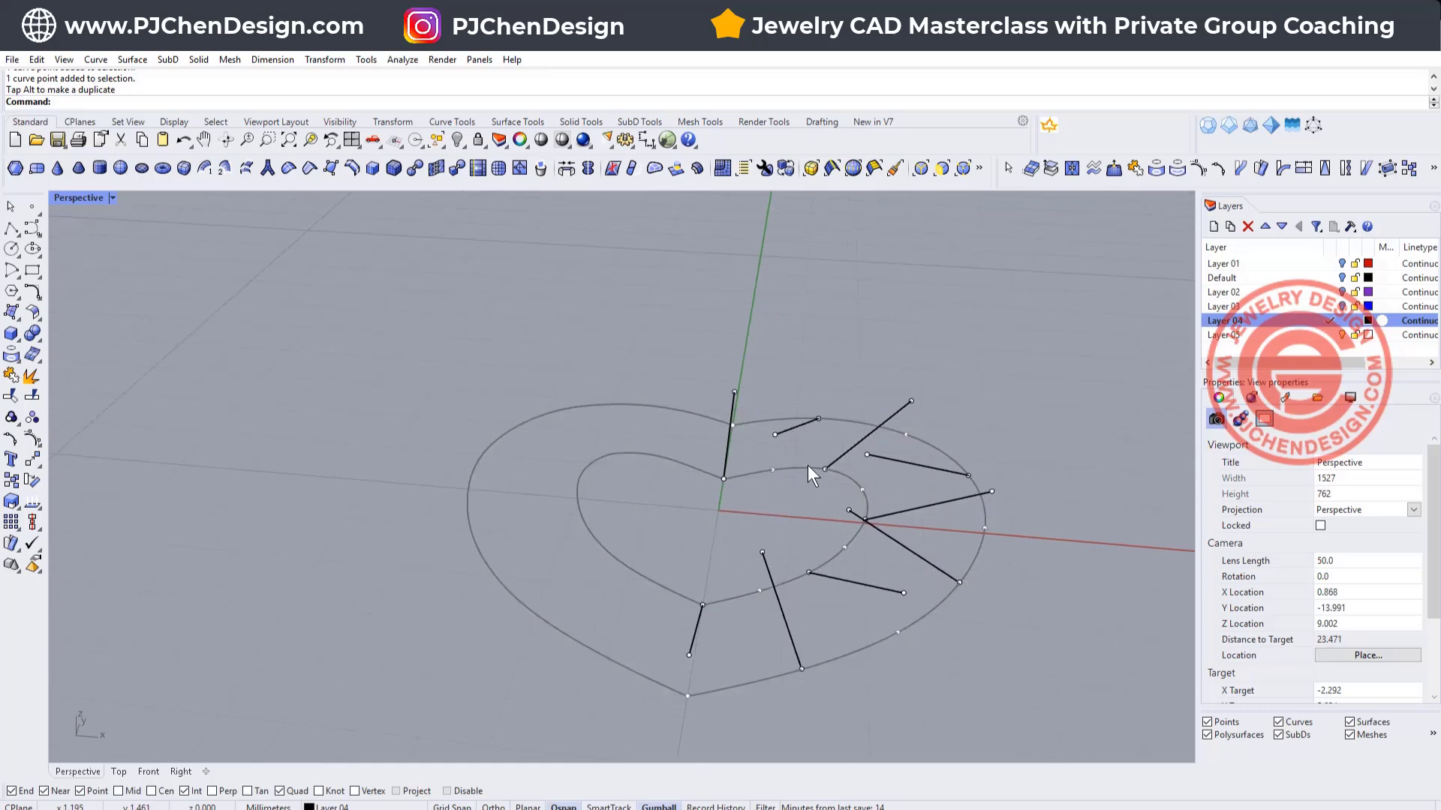
click(10, 228)
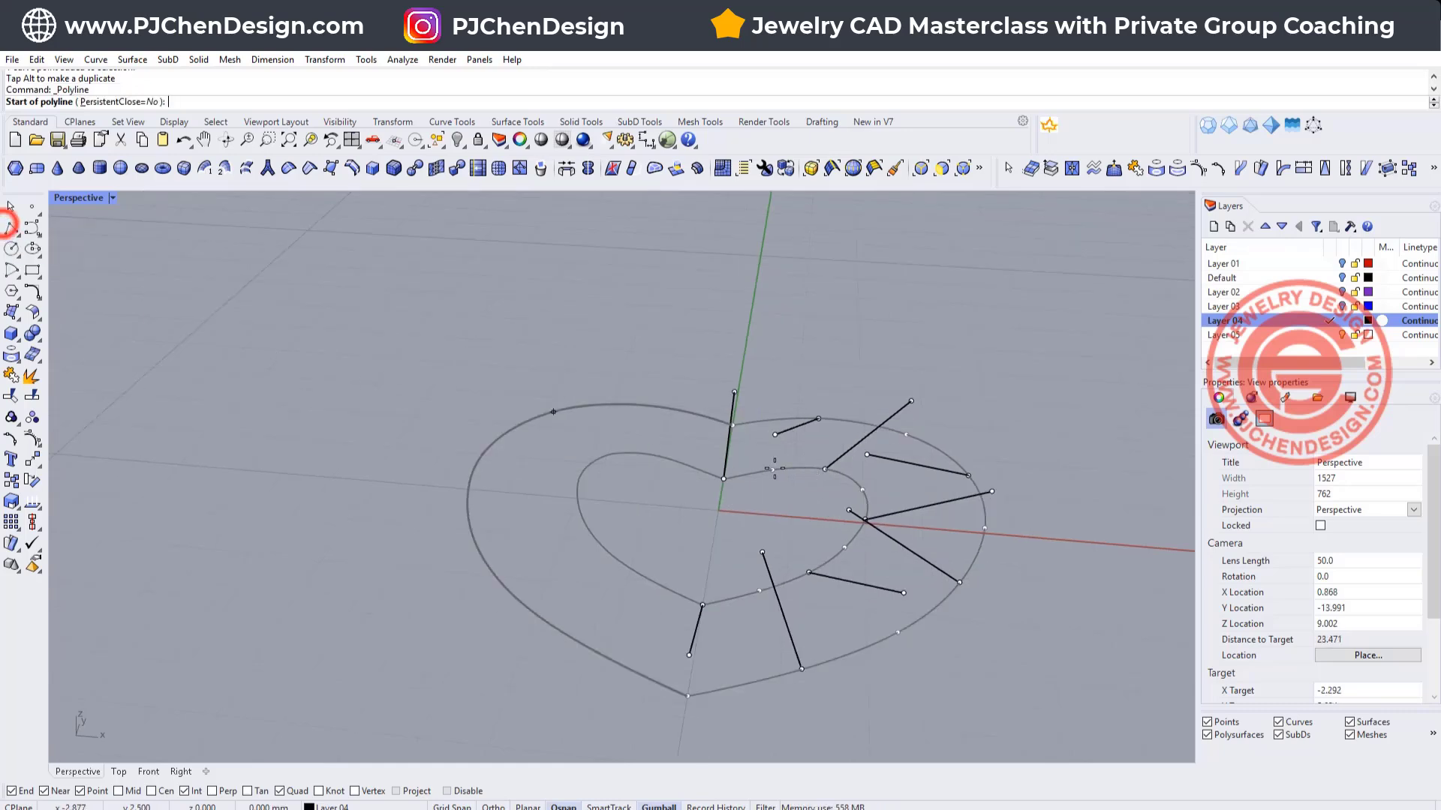
click(721, 478)
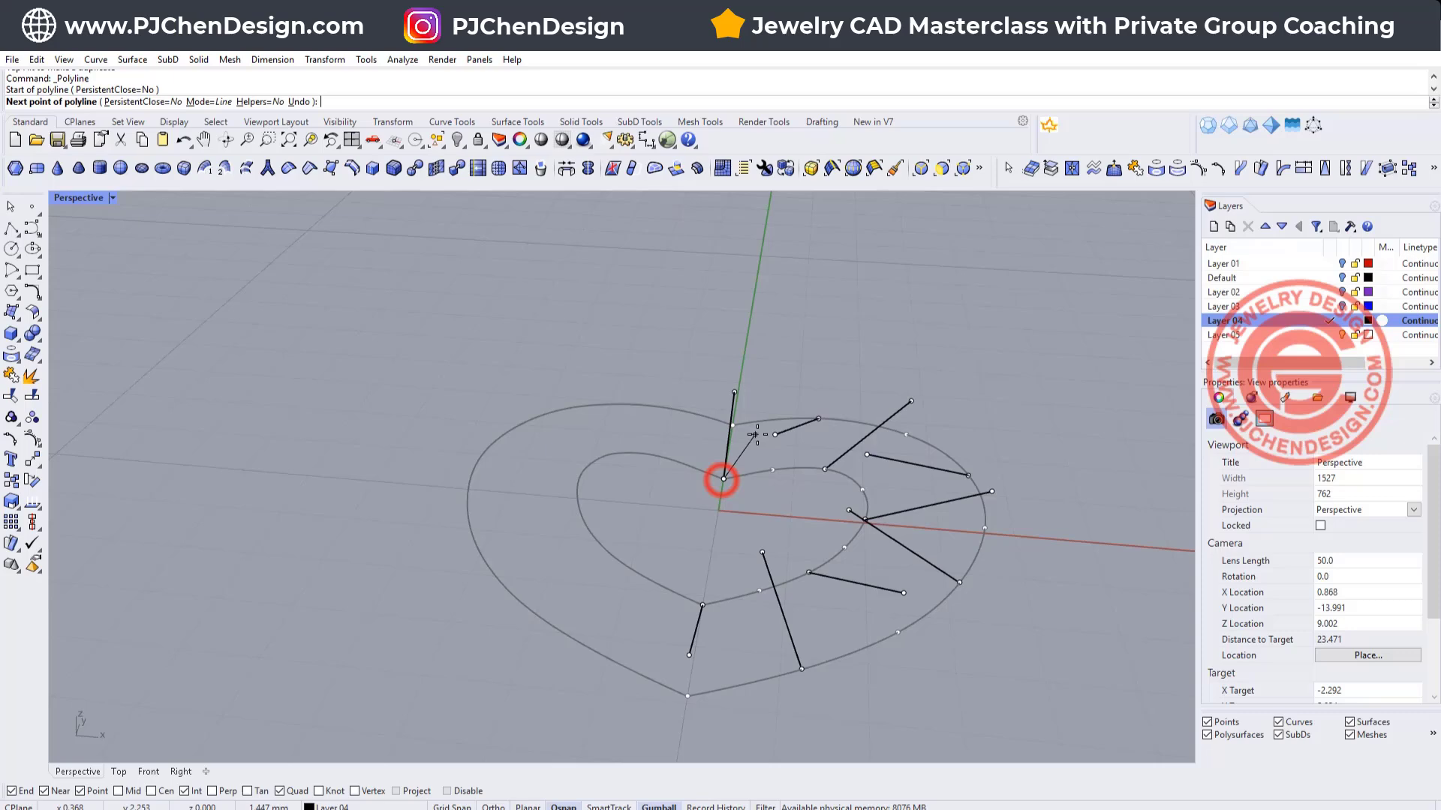
click(774, 434)
click(825, 469)
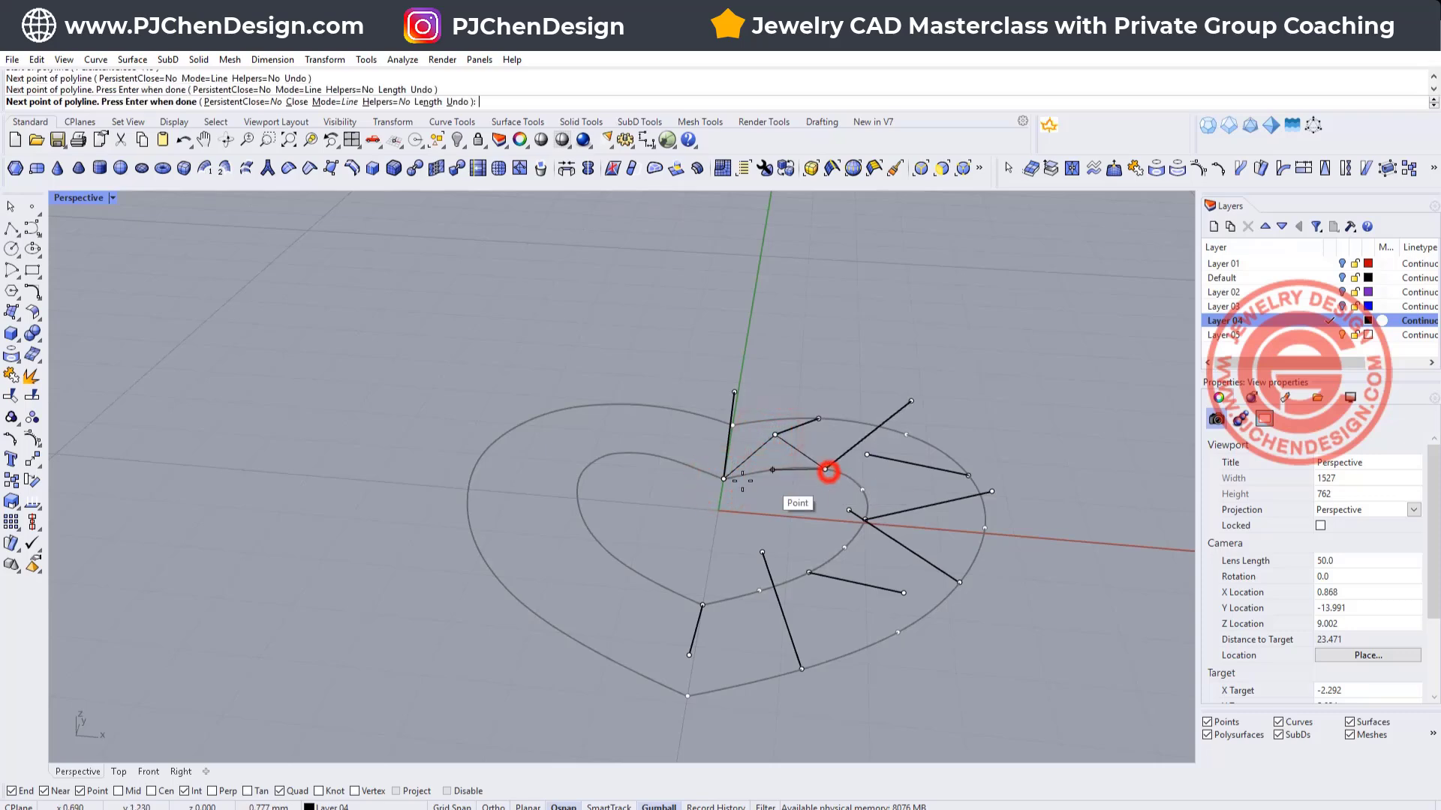
click(722, 479)
key(Return)
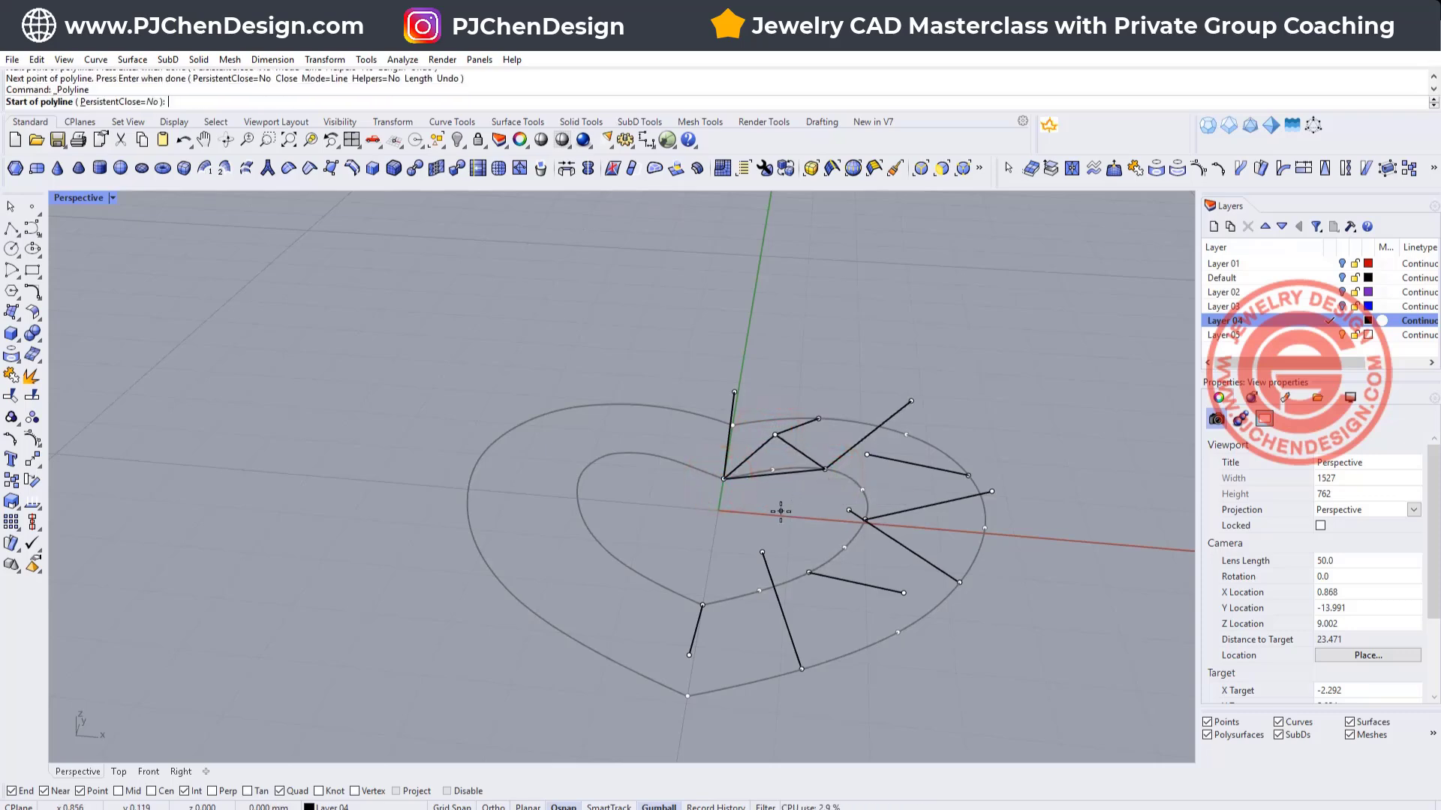
key(Escape)
- Draw two straight lines joining the inner triangle's base corners to the outer endpoint of the second connecting line
right_drag(812, 475, 819, 537)
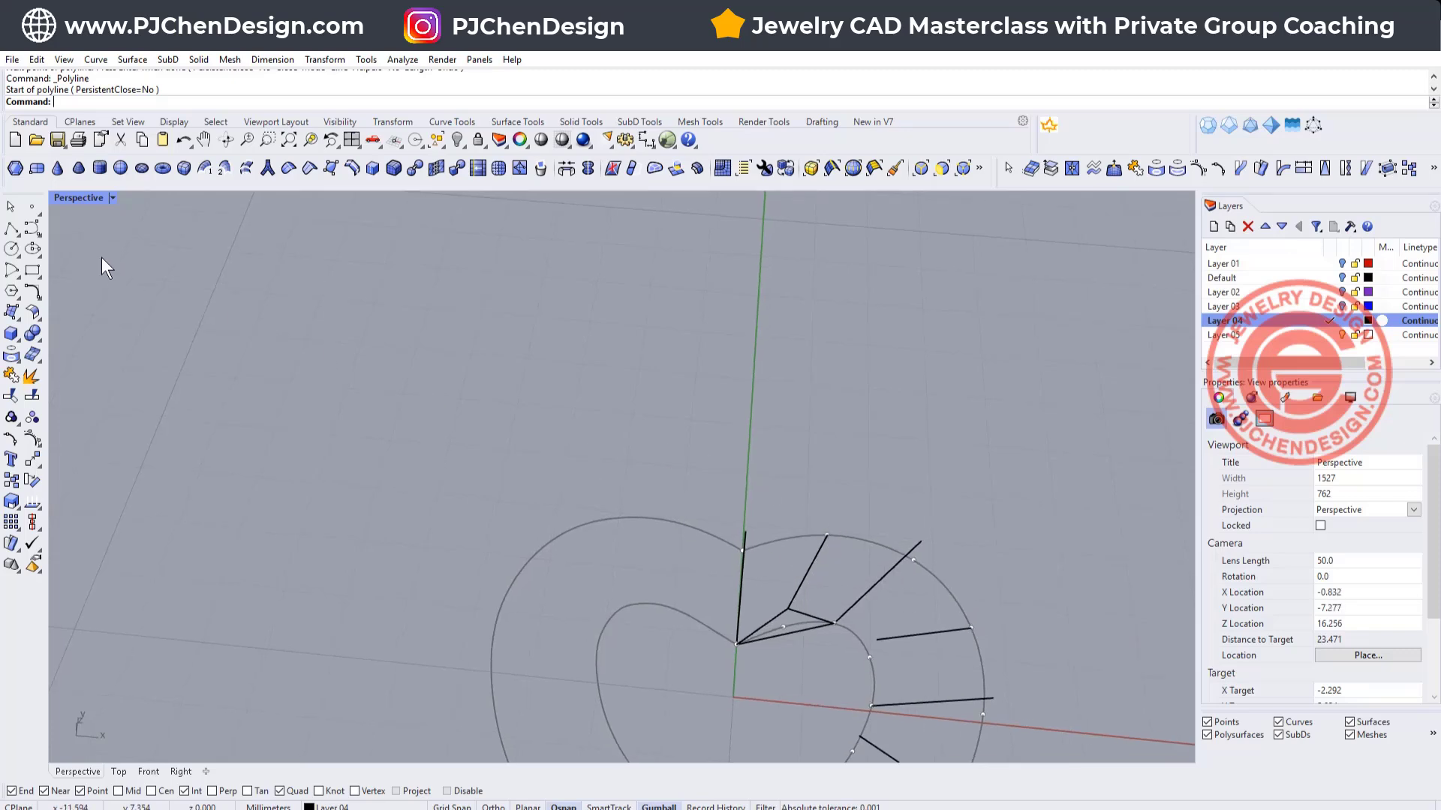
click(30, 229)
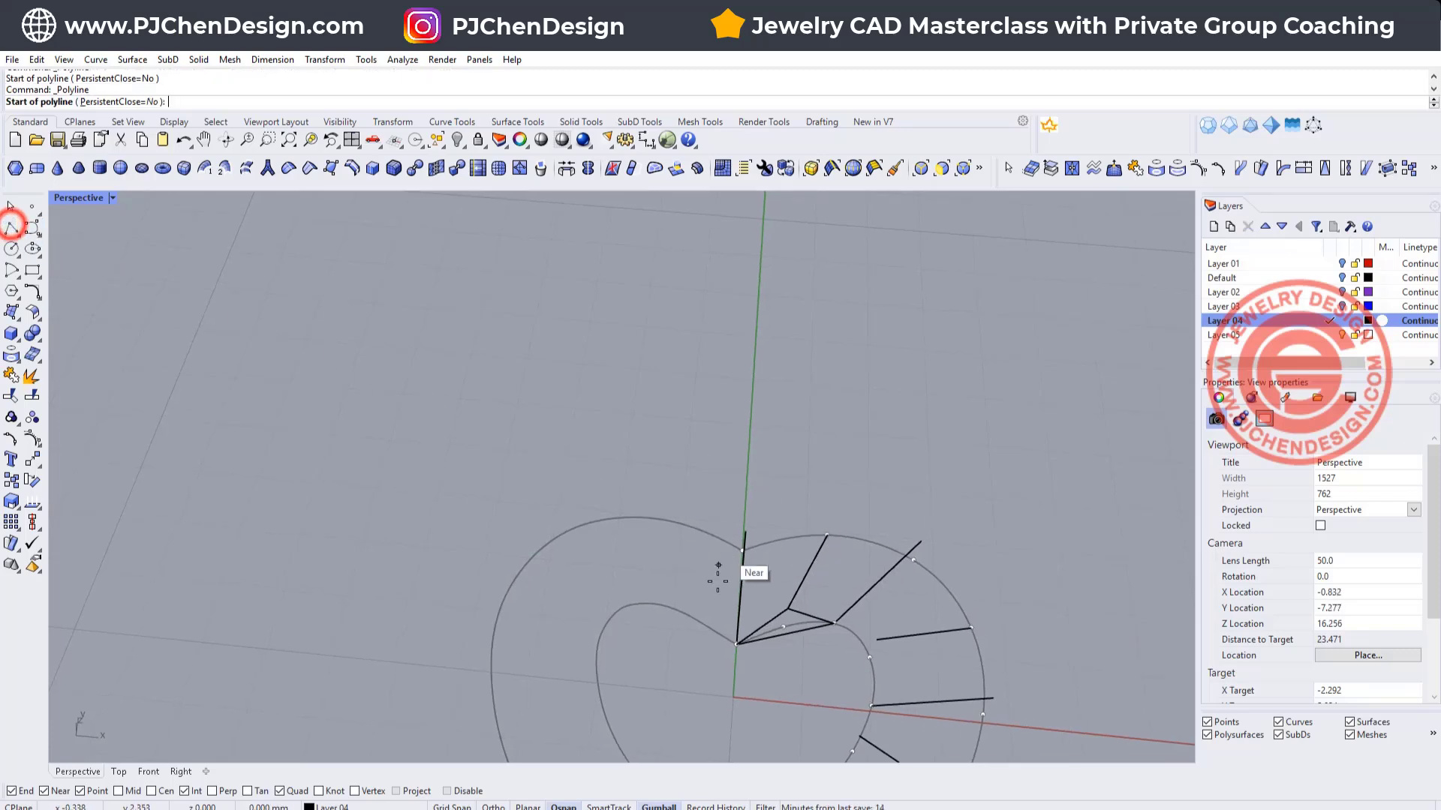
click(735, 643)
click(826, 535)
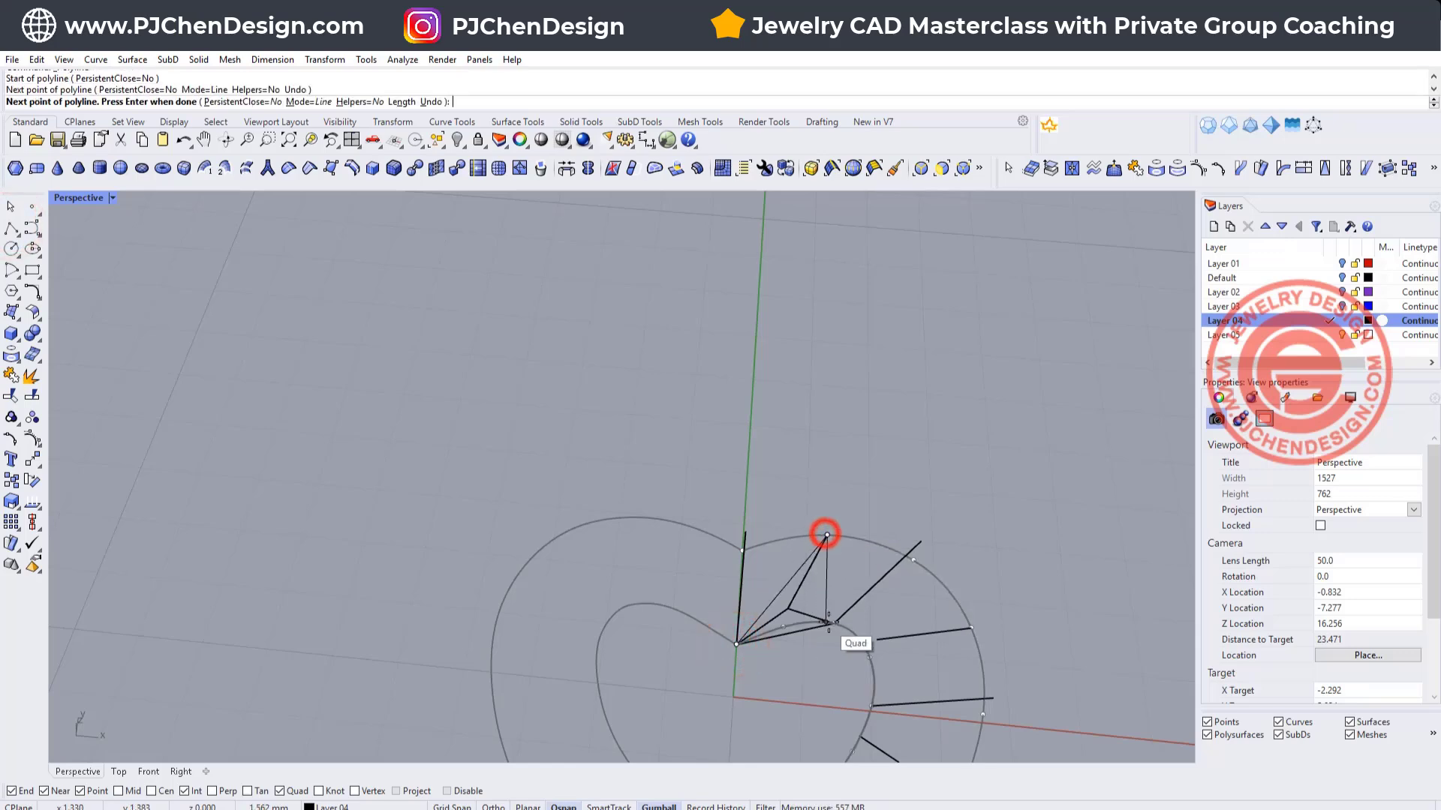
key(Return)
key(Return)
click(833, 623)
click(826, 535)
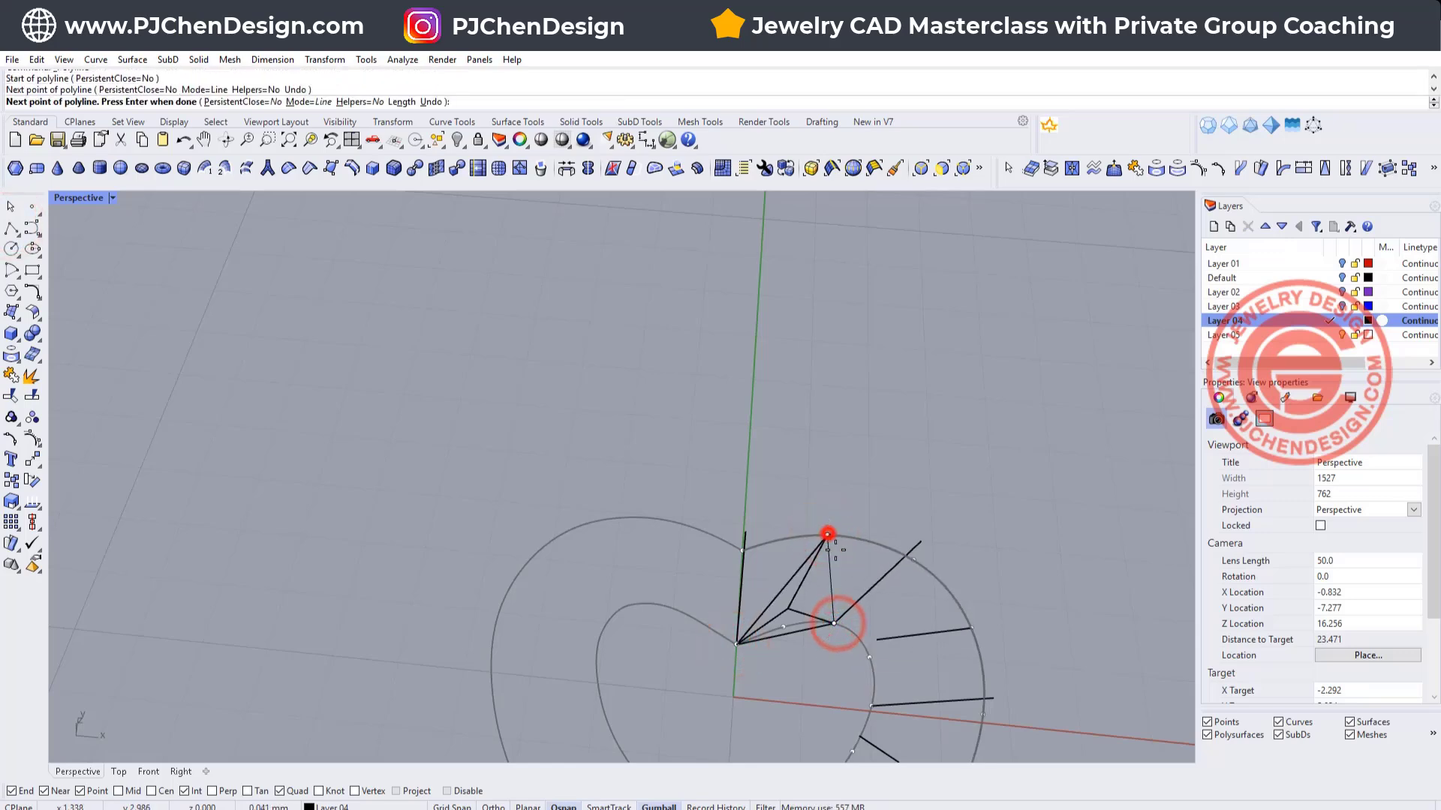
key(Return)
- Create a Sweep 2 Rails surface with the two new lines as rails and the inner triangle as cross section
right_drag(839, 578, 738, 440)
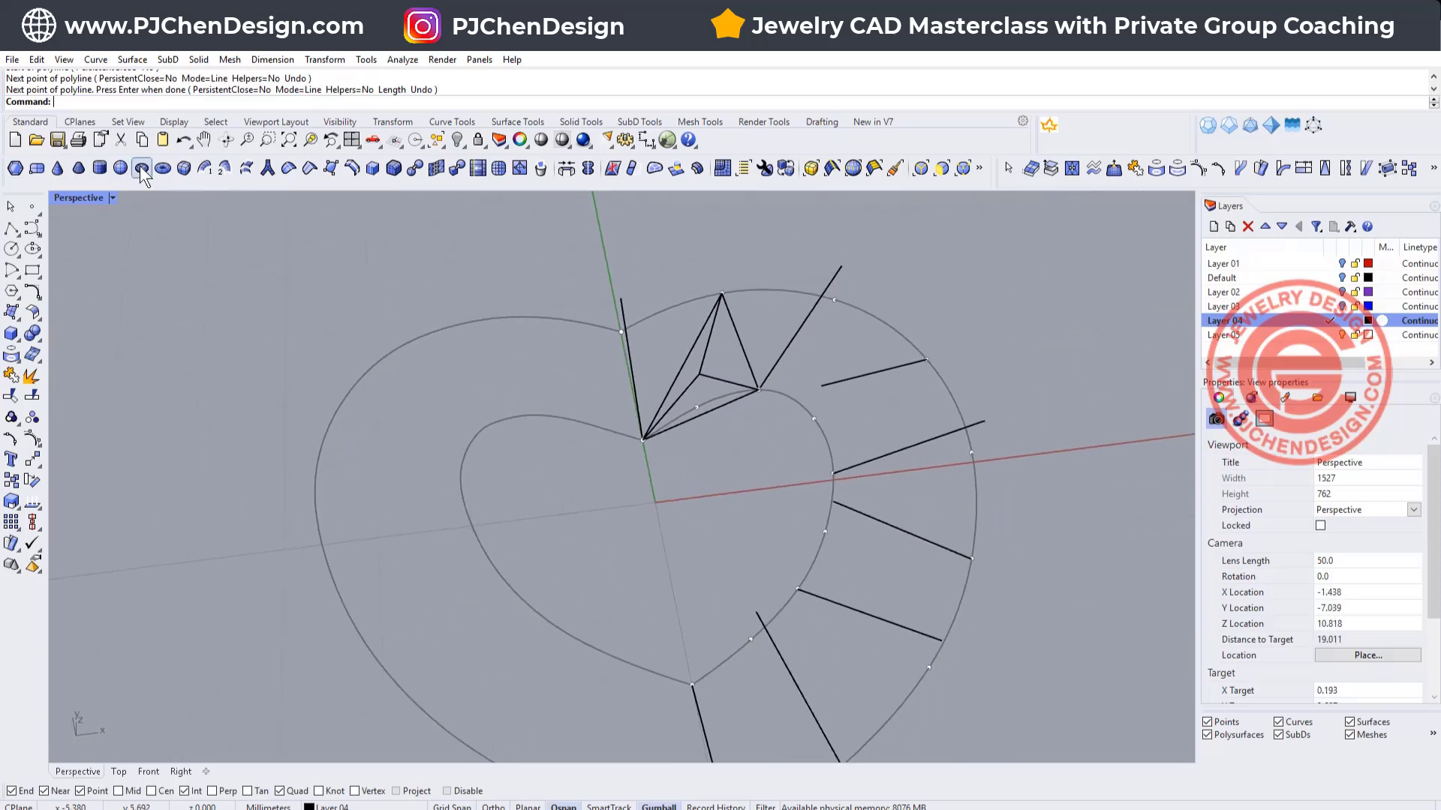
click(131, 60)
click(161, 121)
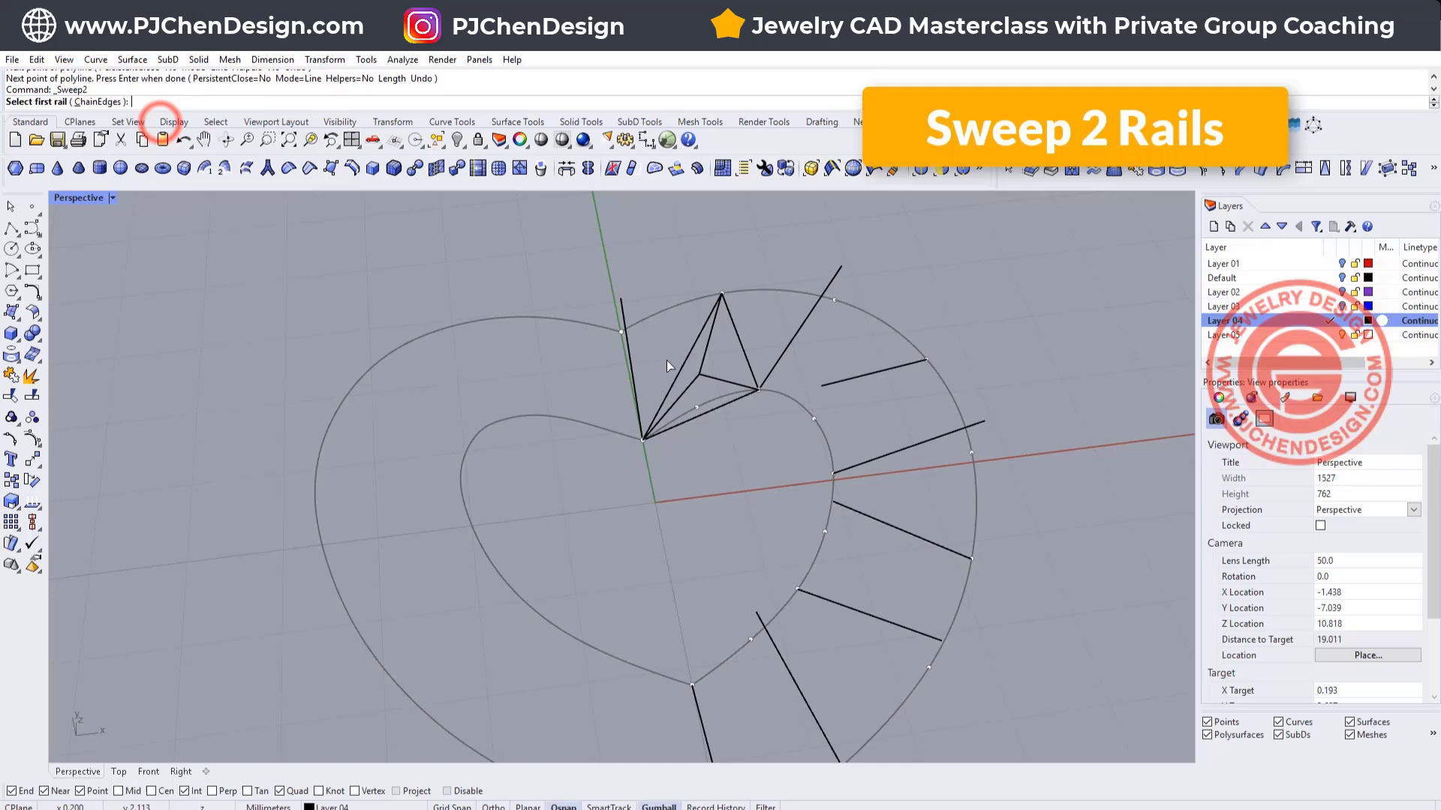
click(686, 360)
click(743, 383)
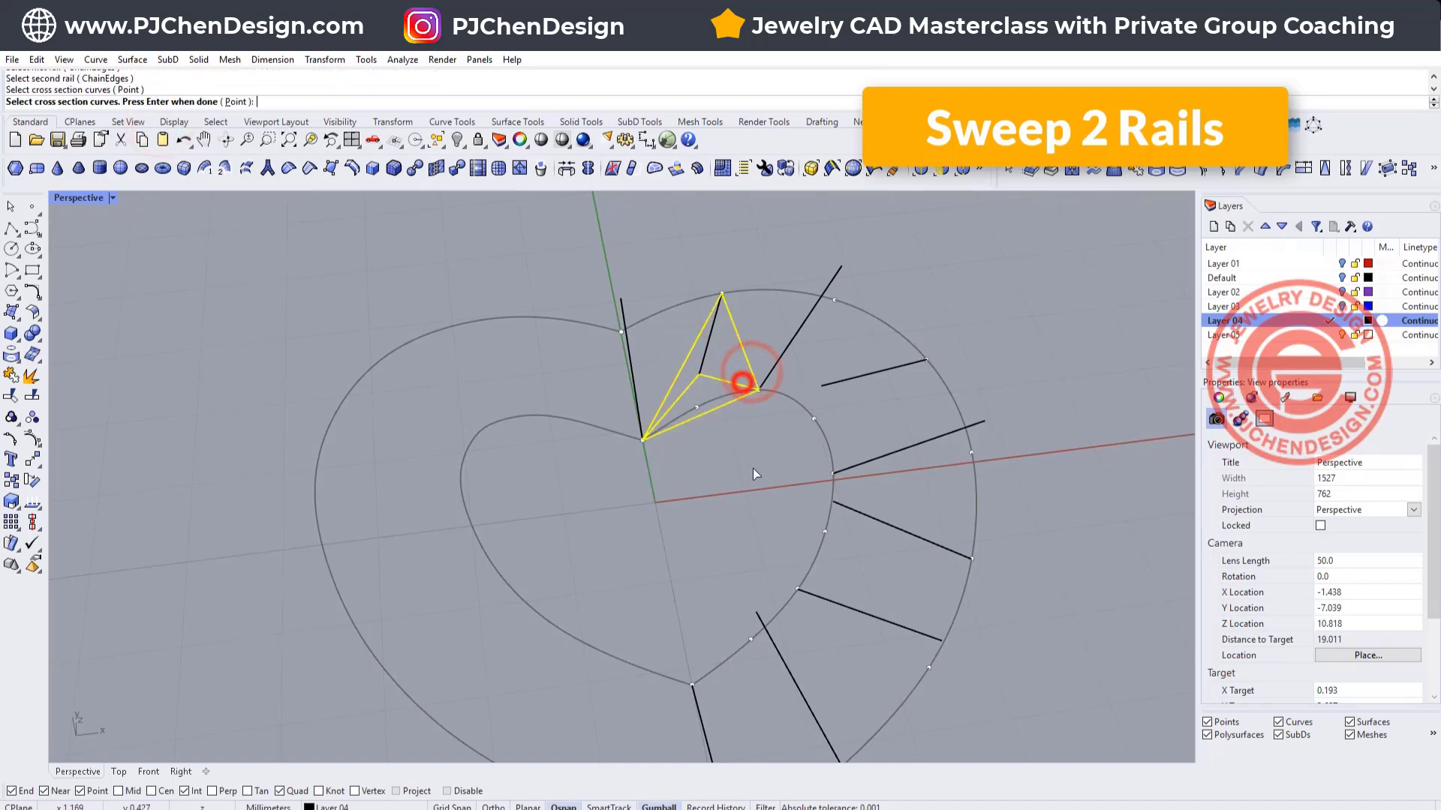
key(Return)
key(Return)
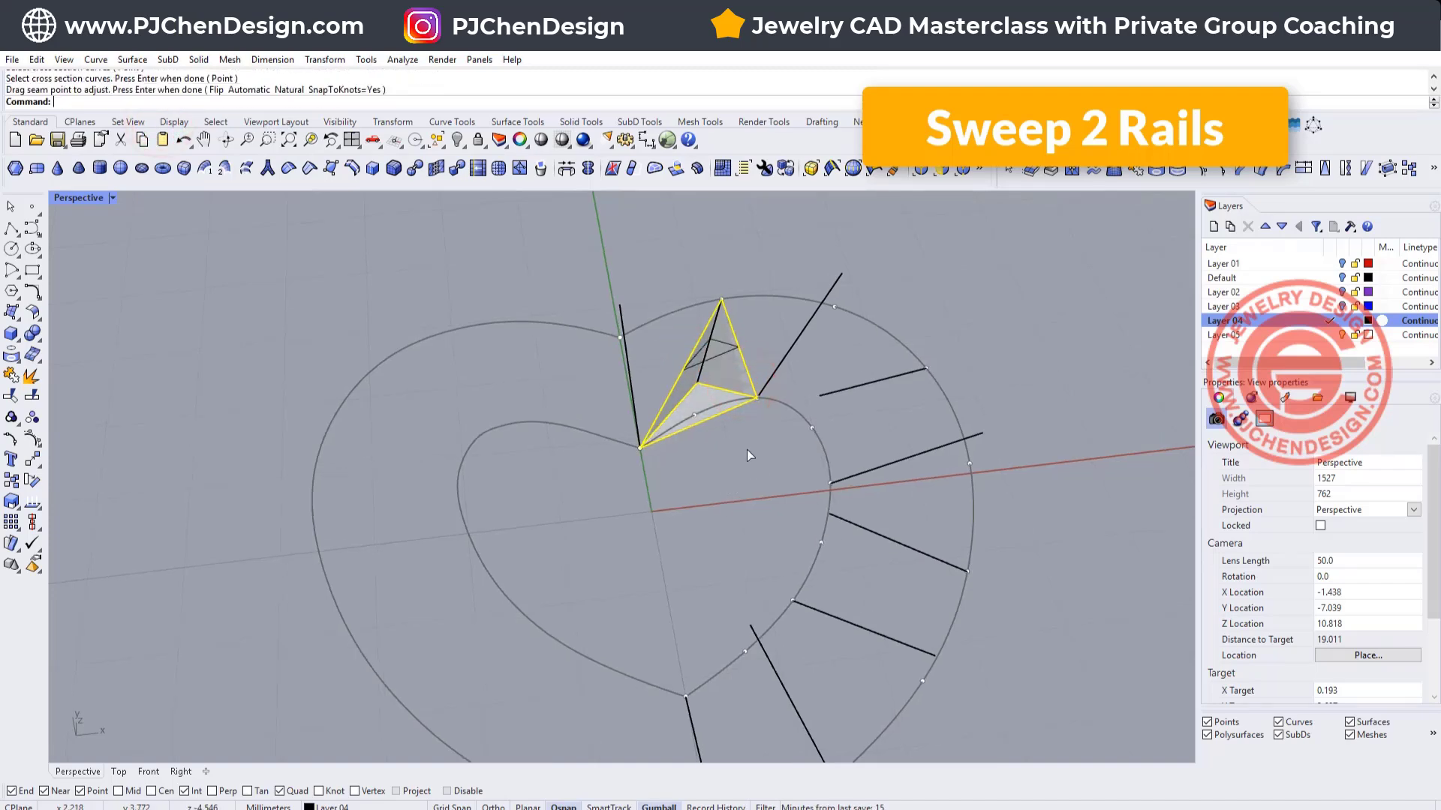
- Cap the open end of the swept facet beside the cleft to make it a closed solid
mouse_move(754, 448)
right_down()
mouse_move(931, 450)
mouse_move(735, 457)
mouse_move(788, 460)
mouse_move(758, 450)
right_up()
click(668, 365)
text(Cap)
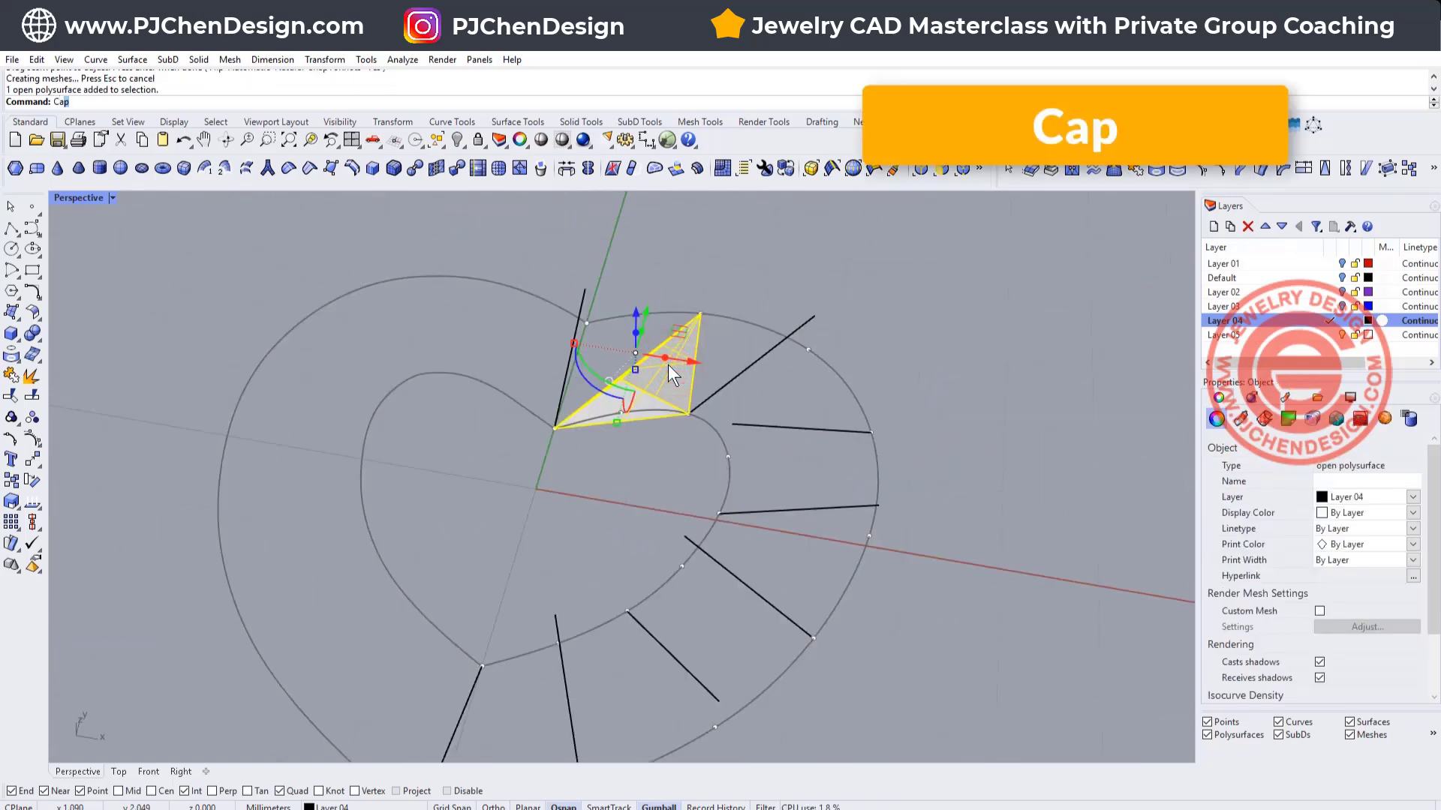
key(Return)
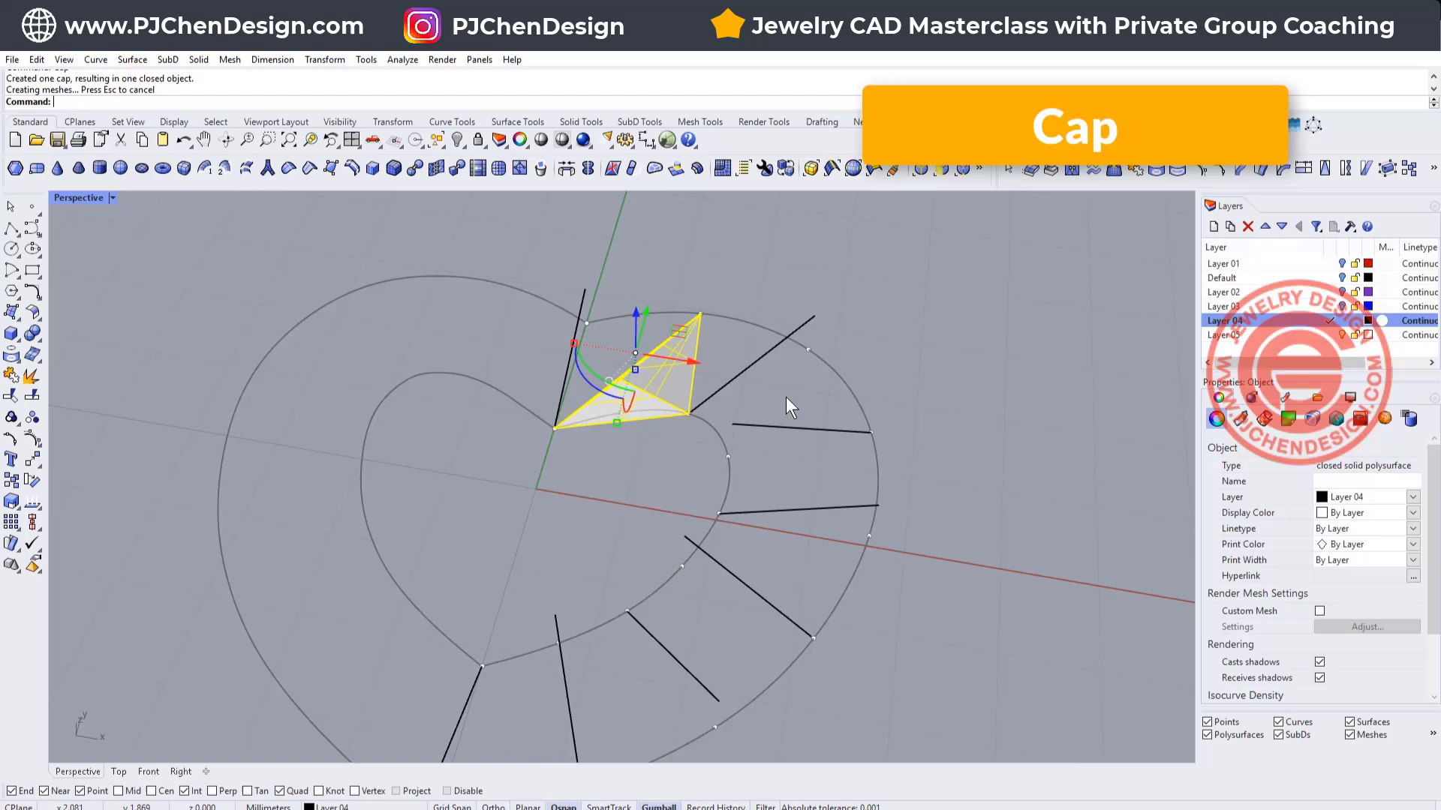
click(858, 392)
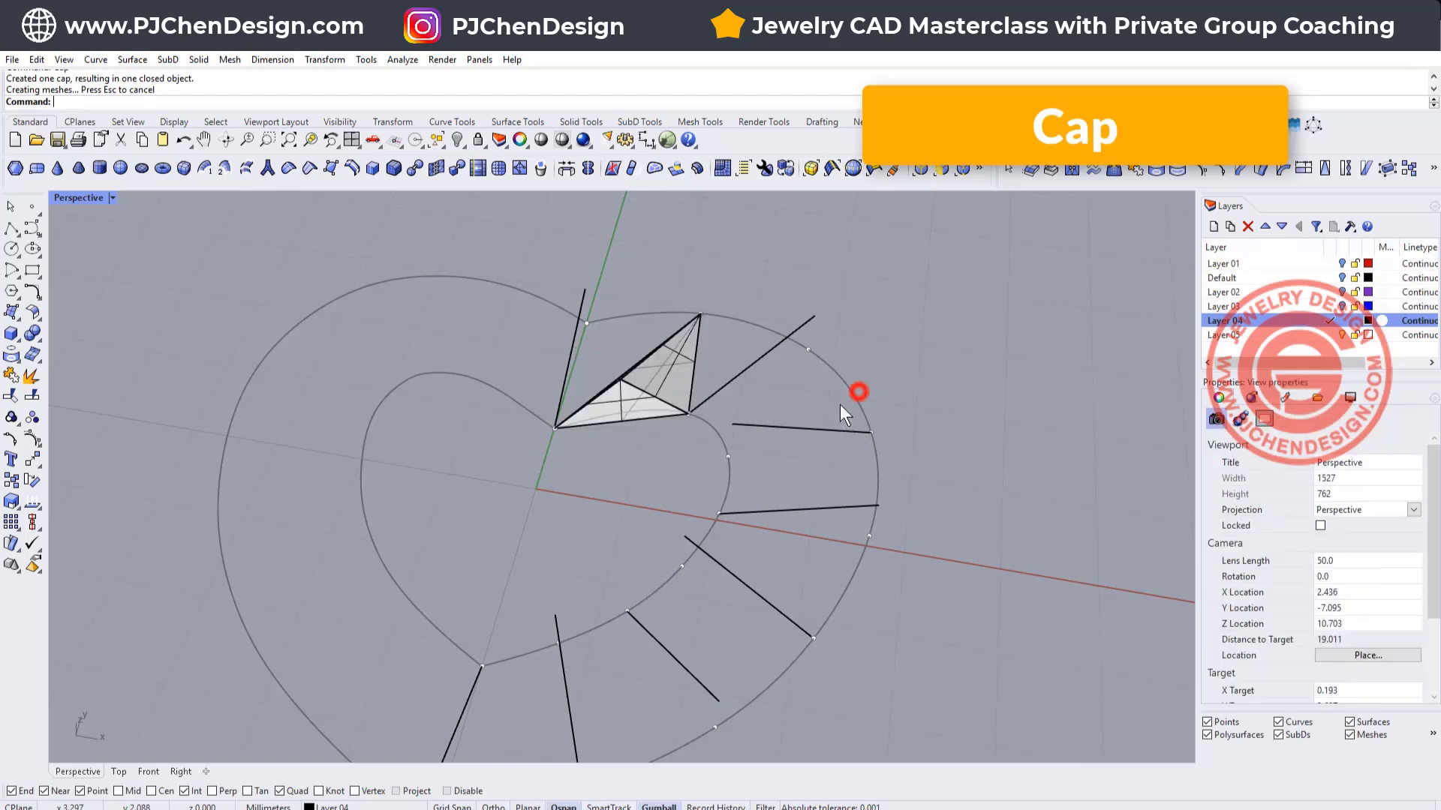
- Draw a closed triangular polyline along the outer heart, from the facet's outer tip over the raised third line to the fourth line's outer end
right_drag(834, 412, 638, 420)
click(12, 232)
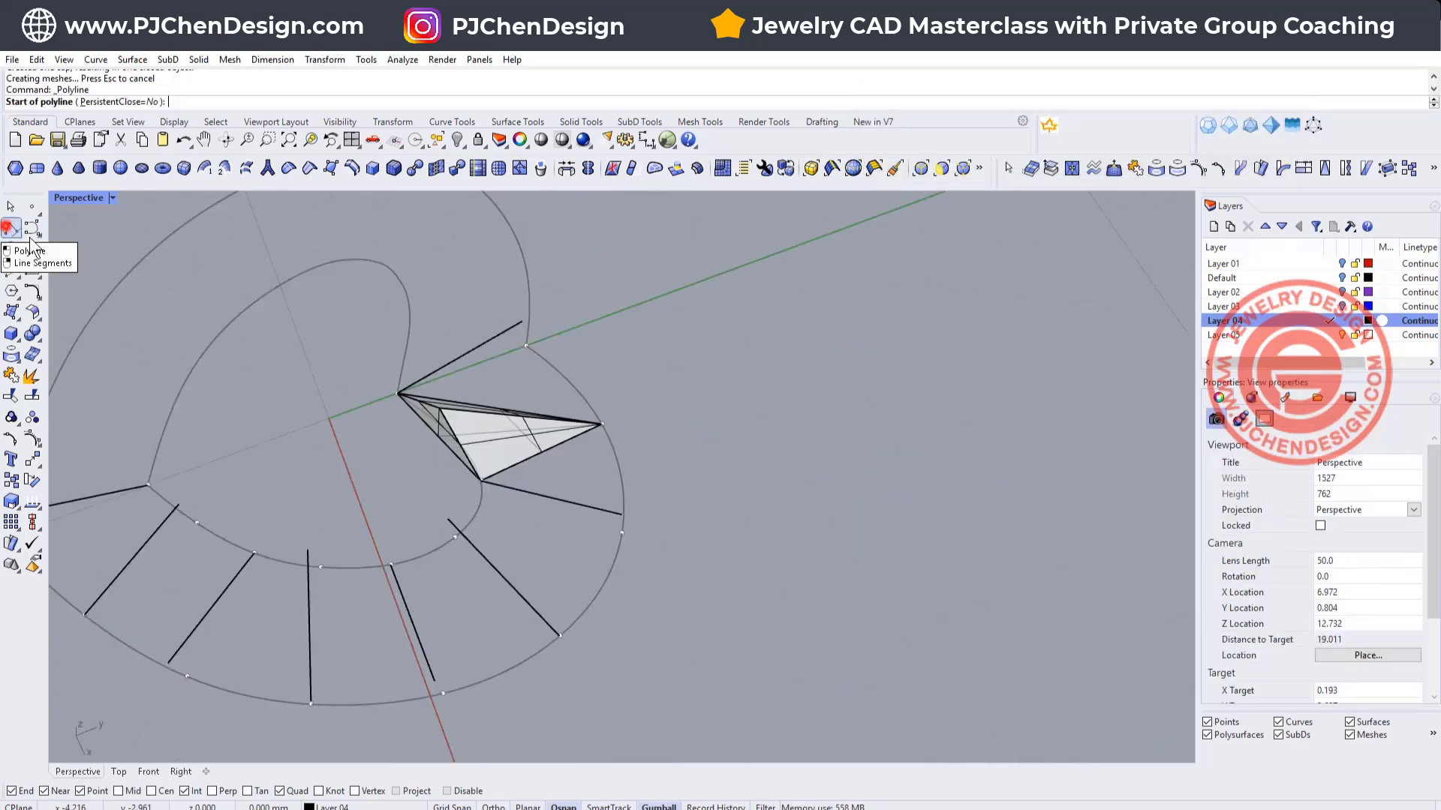
click(595, 424)
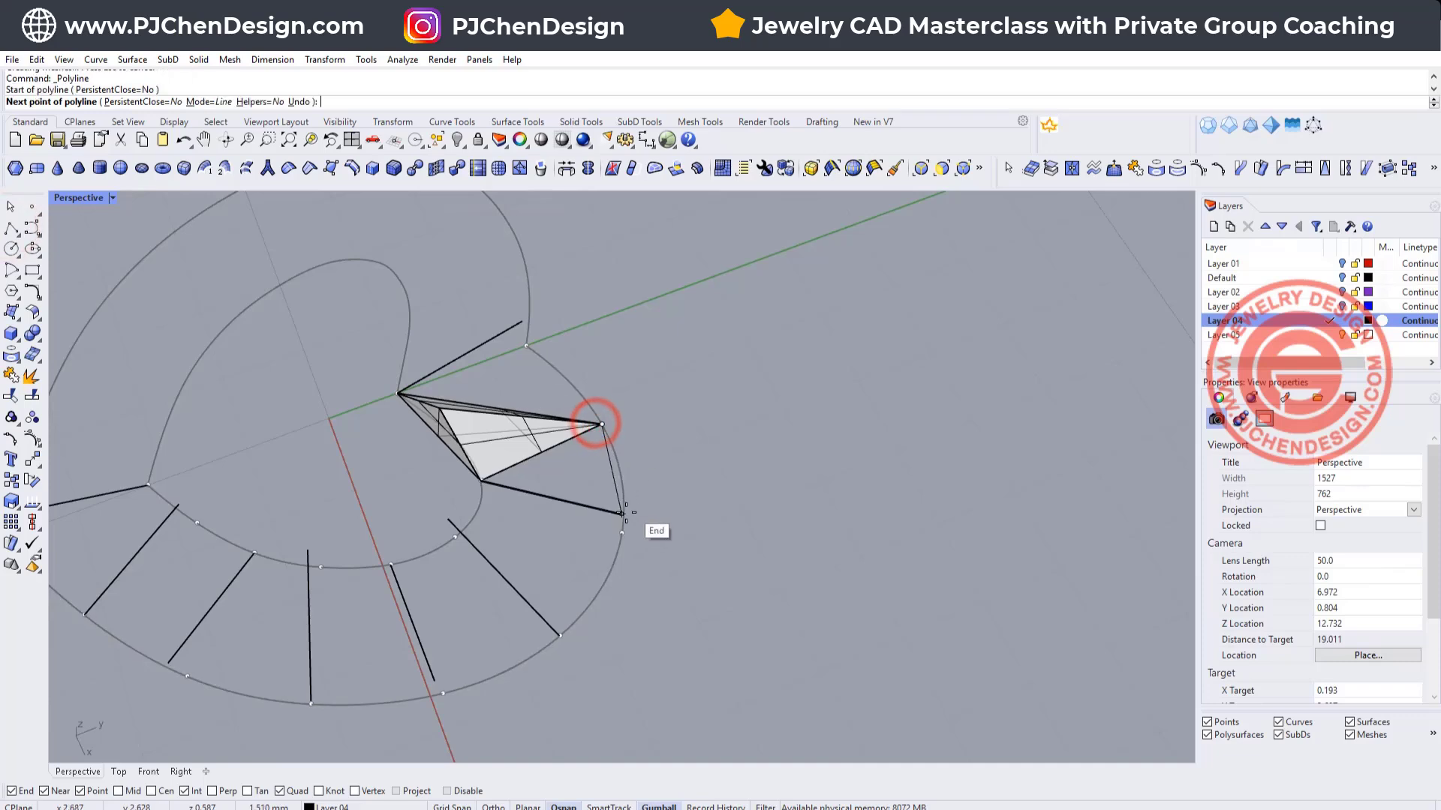
click(622, 515)
click(560, 635)
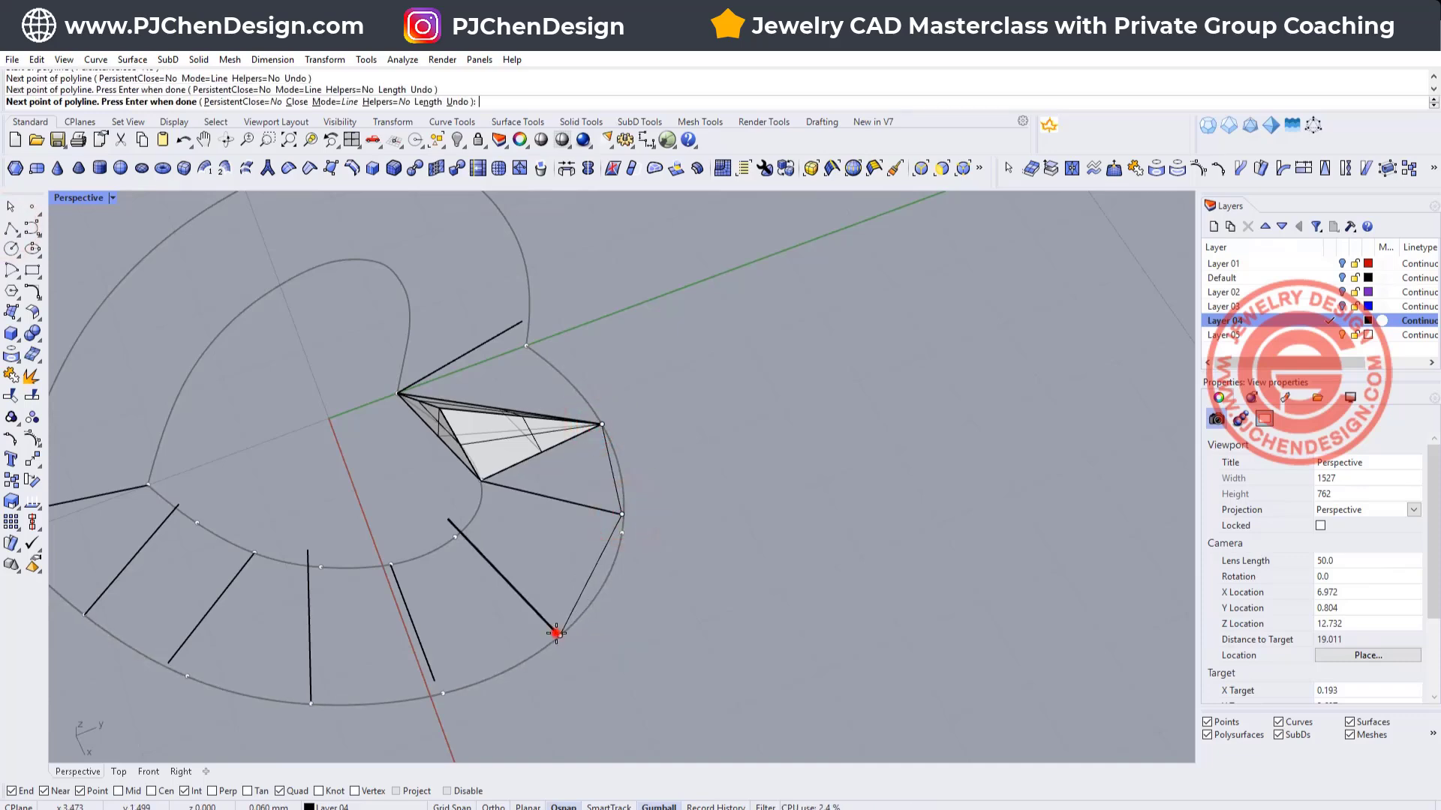
click(601, 425)
right_drag(733, 569, 671, 557)
right_click(671, 557)
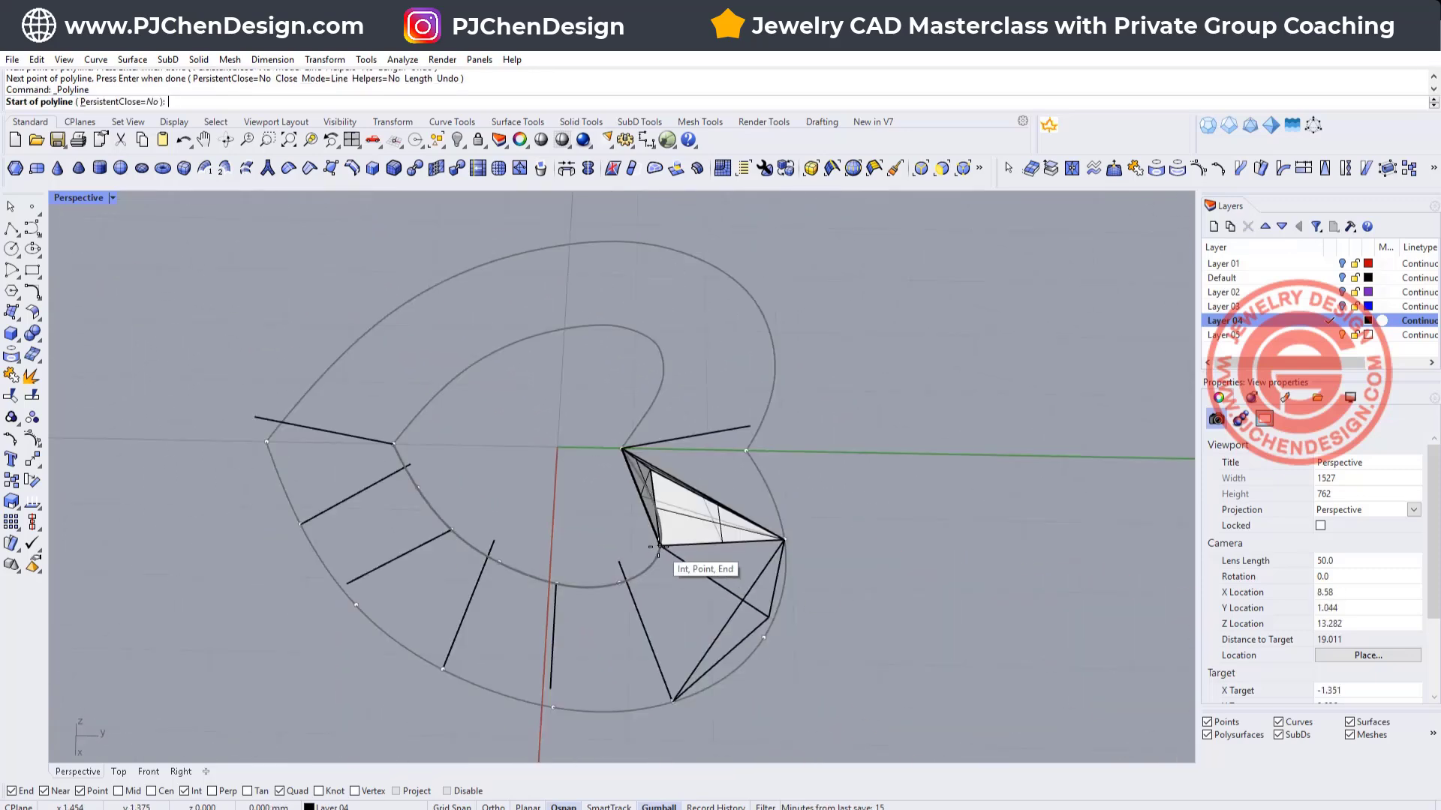
- Draw a straight line from the third connecting line's inner end to the outer triangle's far corner
click(661, 546)
click(672, 702)
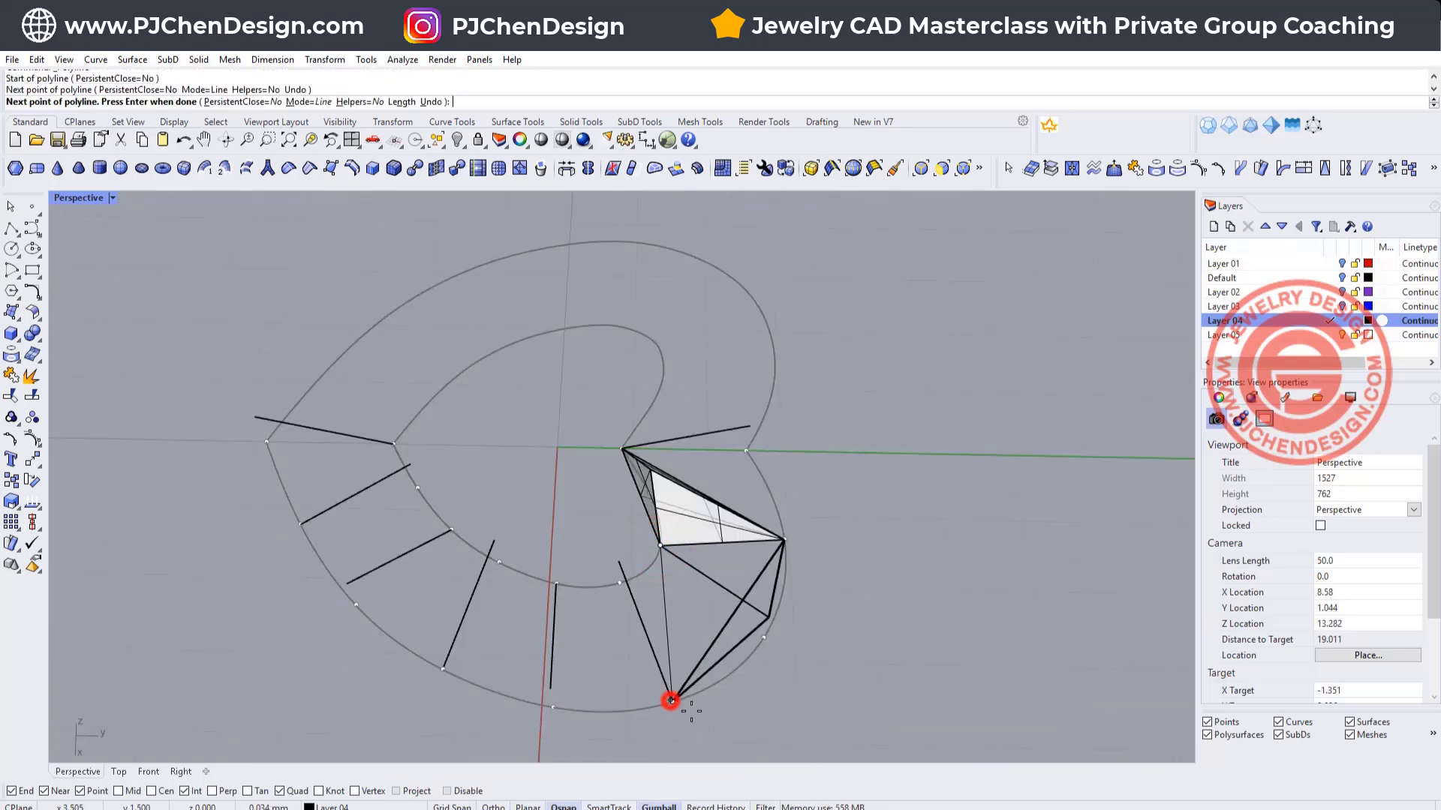
right_click(701, 626)
- Sweep the outer triangle along two rails, using the new line and the straight line shared with the first facet
scroll(702, 625, down, 4)
right_drag(702, 624, 641, 572)
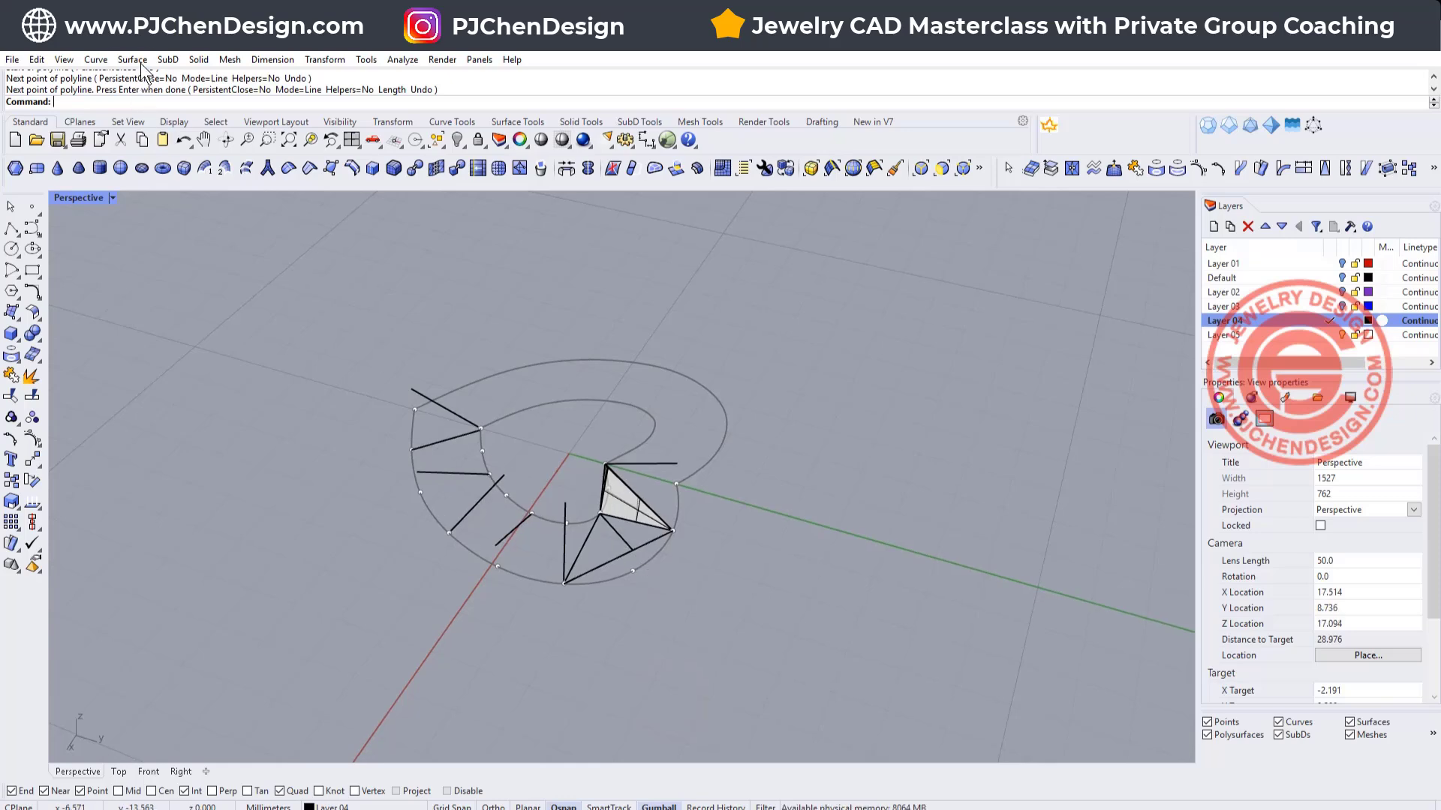
click(132, 59)
click(181, 128)
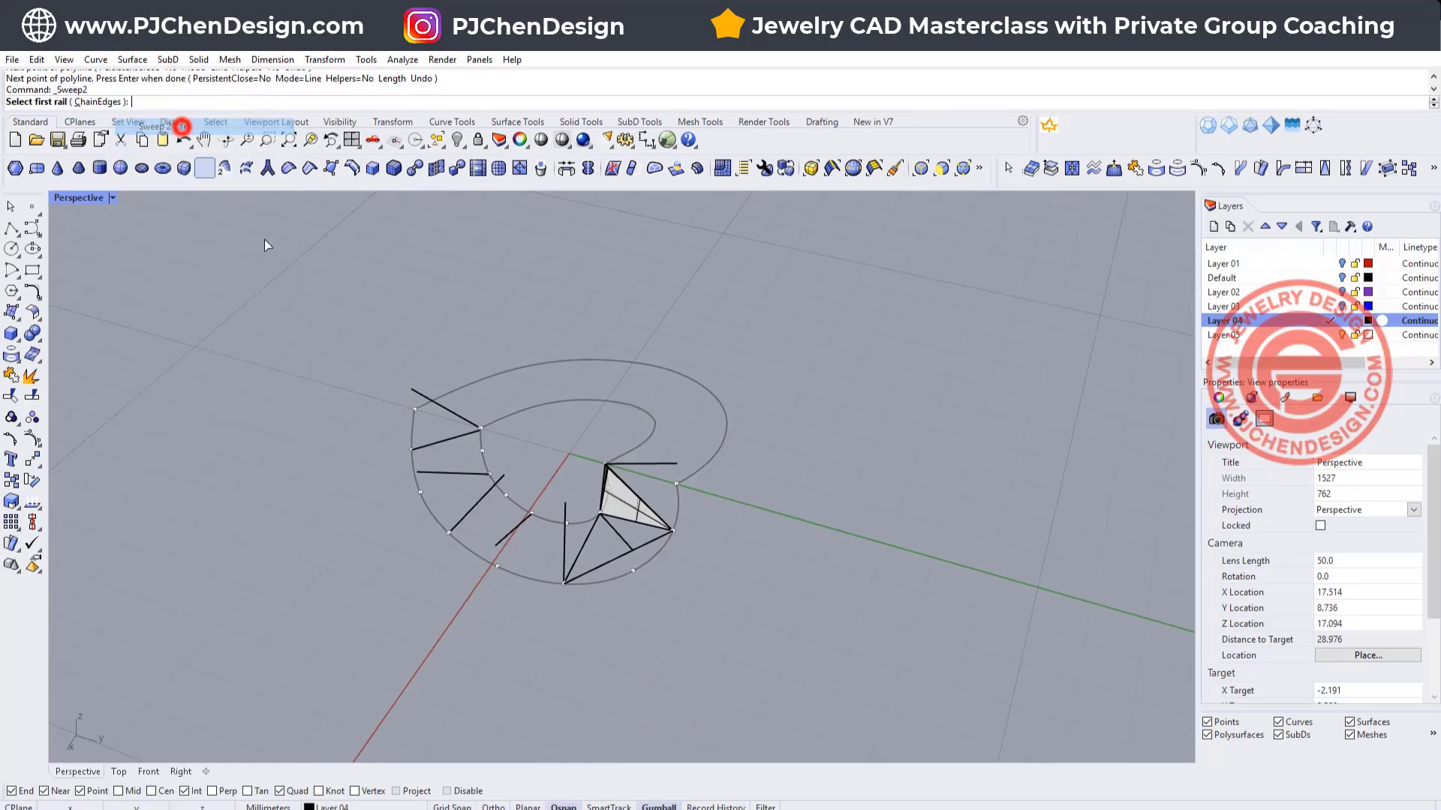
click(589, 542)
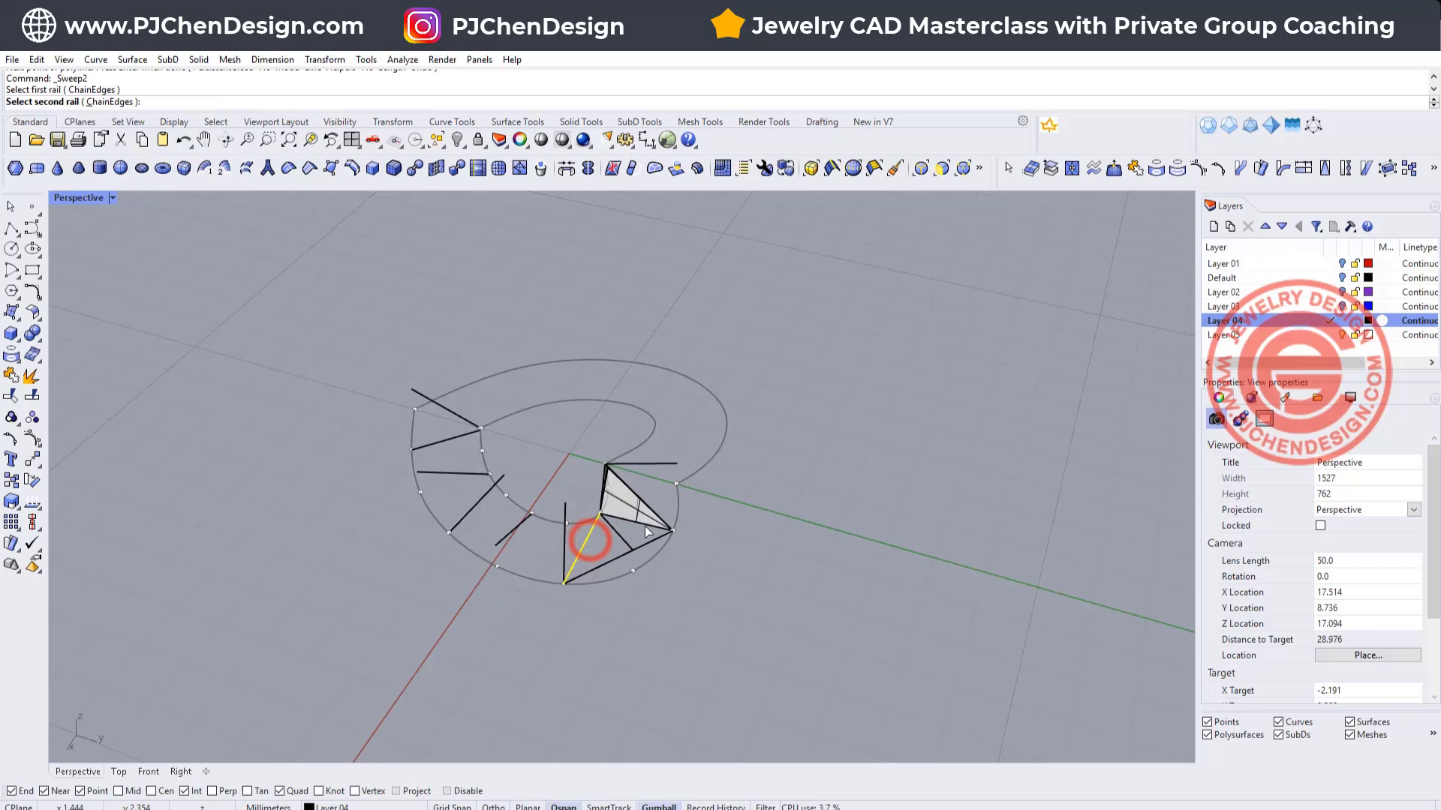
click(645, 532)
click(681, 565)
click(653, 538)
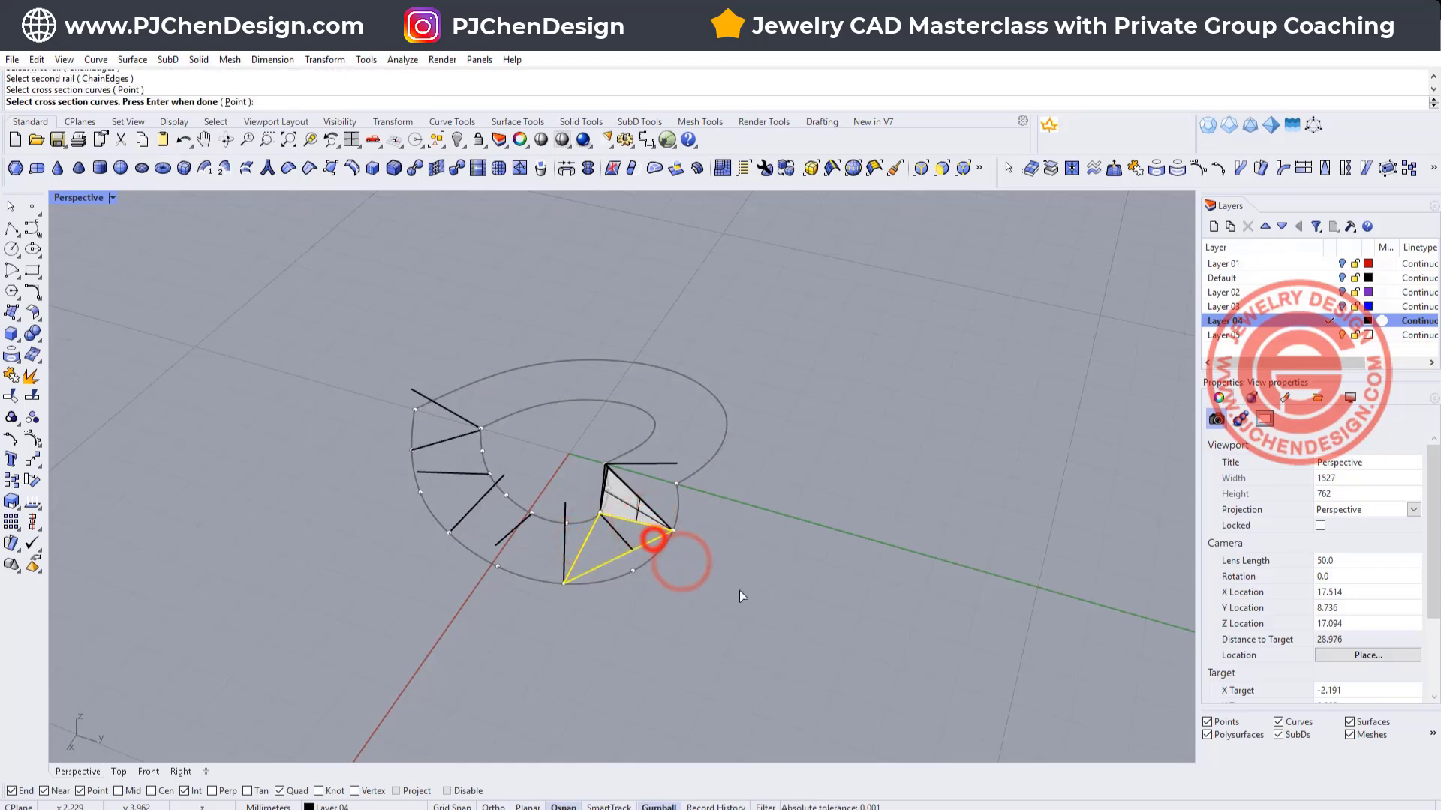
key(Return)
key(Return)
- Examine from several angles how the two adjoining facets meet and how the remaining connecting lines alternate
right_drag(793, 608, 696, 525)
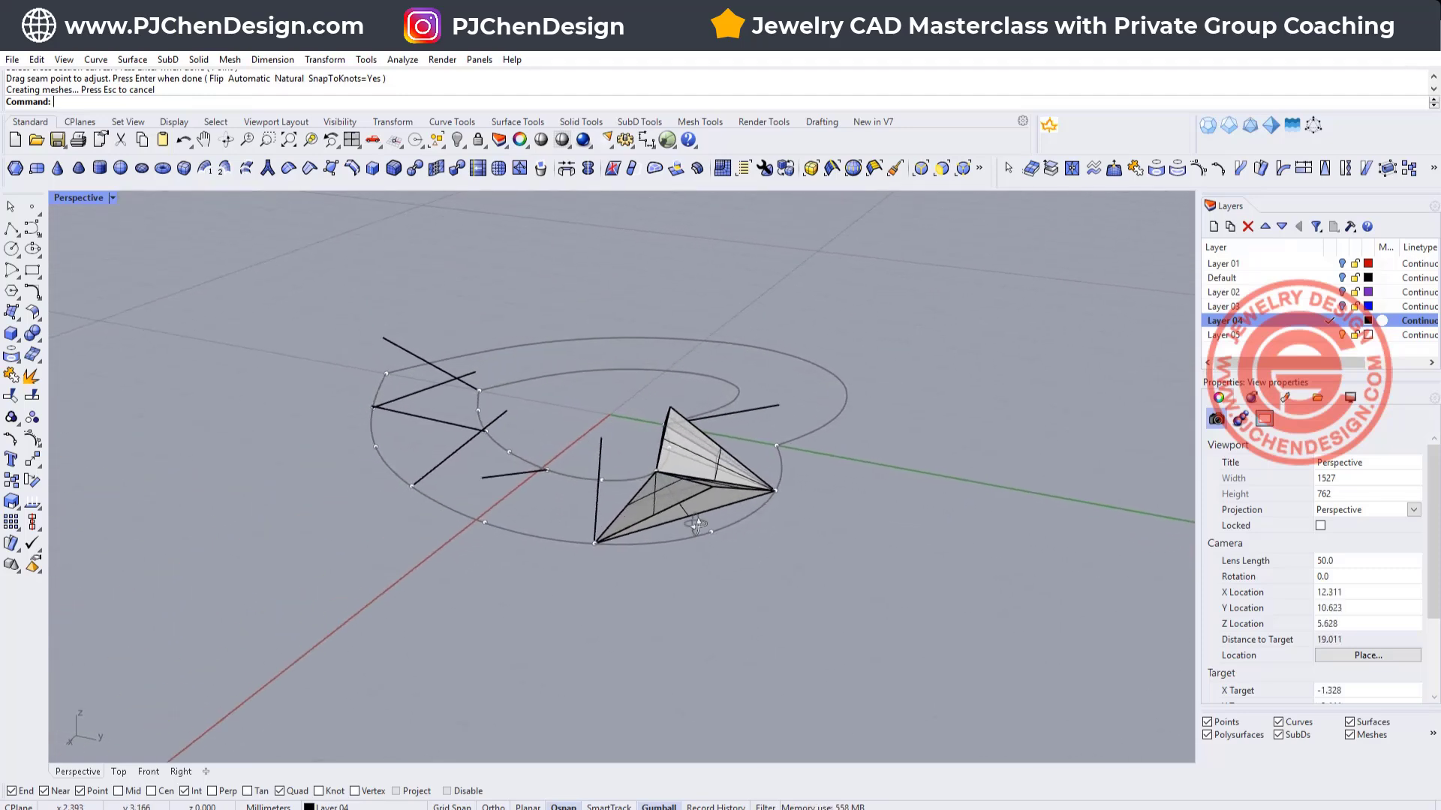
scroll(757, 504, up, 2)
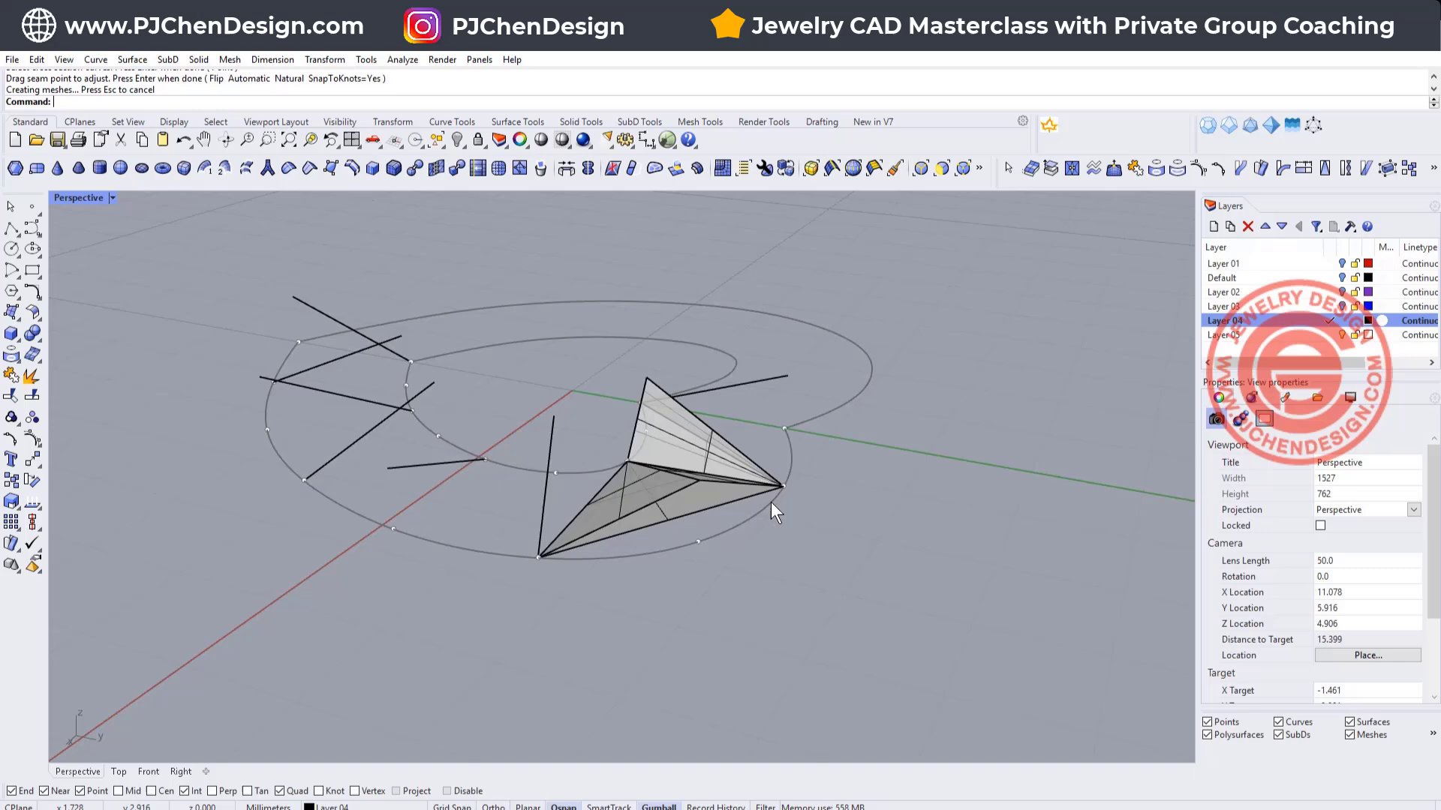
mouse_move(727, 512)
right_down()
mouse_move(851, 595)
mouse_move(731, 575)
mouse_move(759, 561)
mouse_move(723, 529)
right_up()
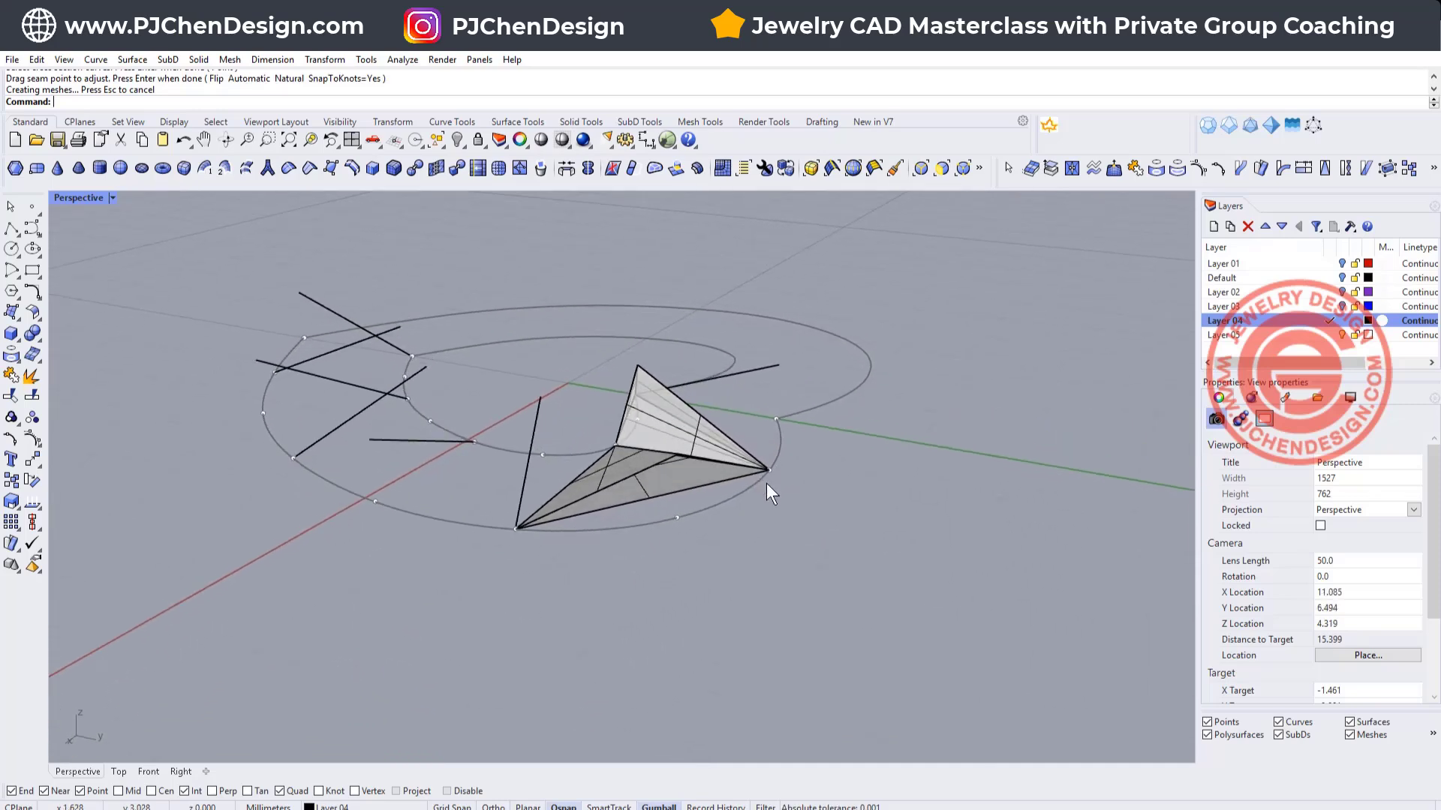
right_drag(752, 488, 714, 453)
scroll(835, 555, down, 2)
mouse_move(714, 453)
right_down()
mouse_move(768, 515)
mouse_move(711, 471)
right_up()
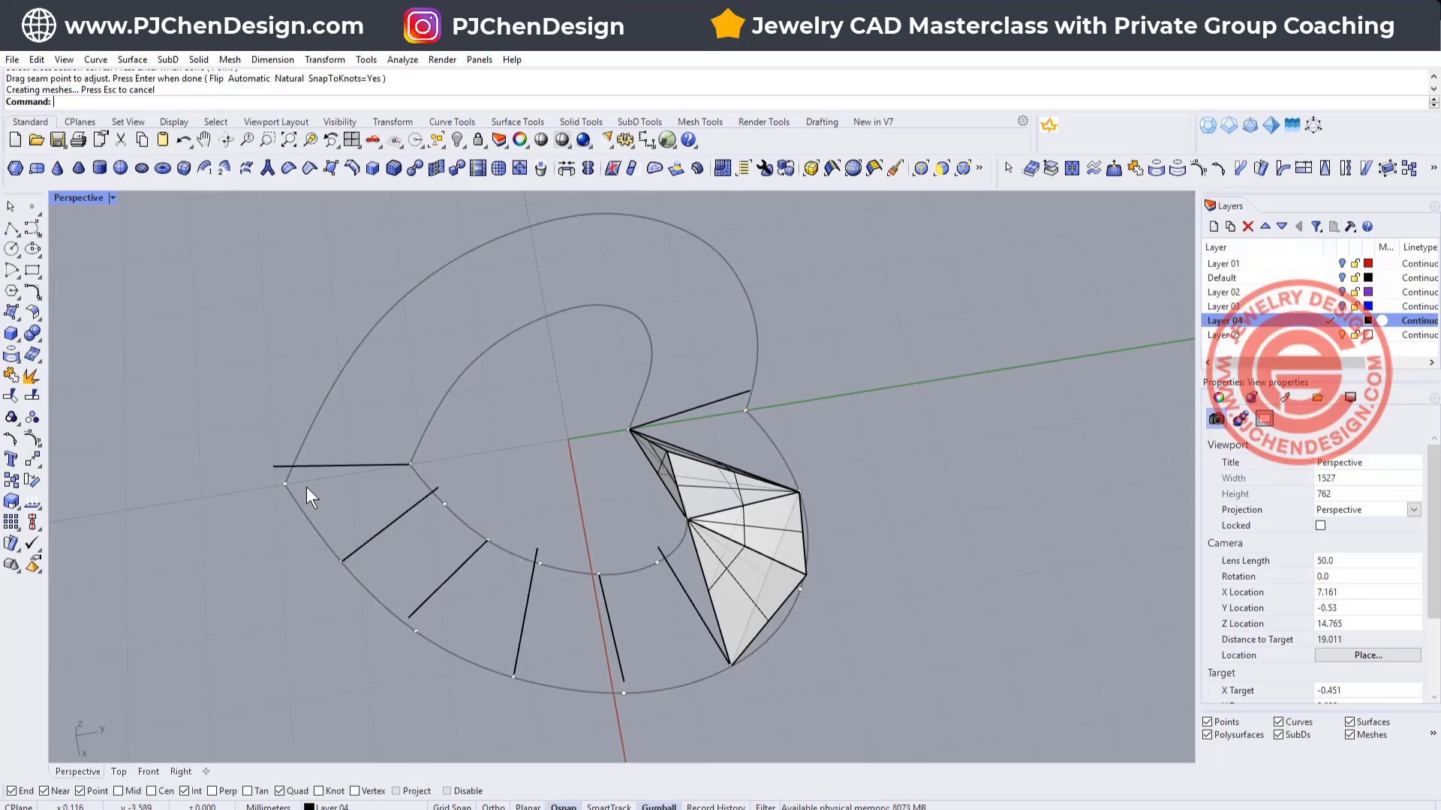
right_drag(762, 575, 705, 470)
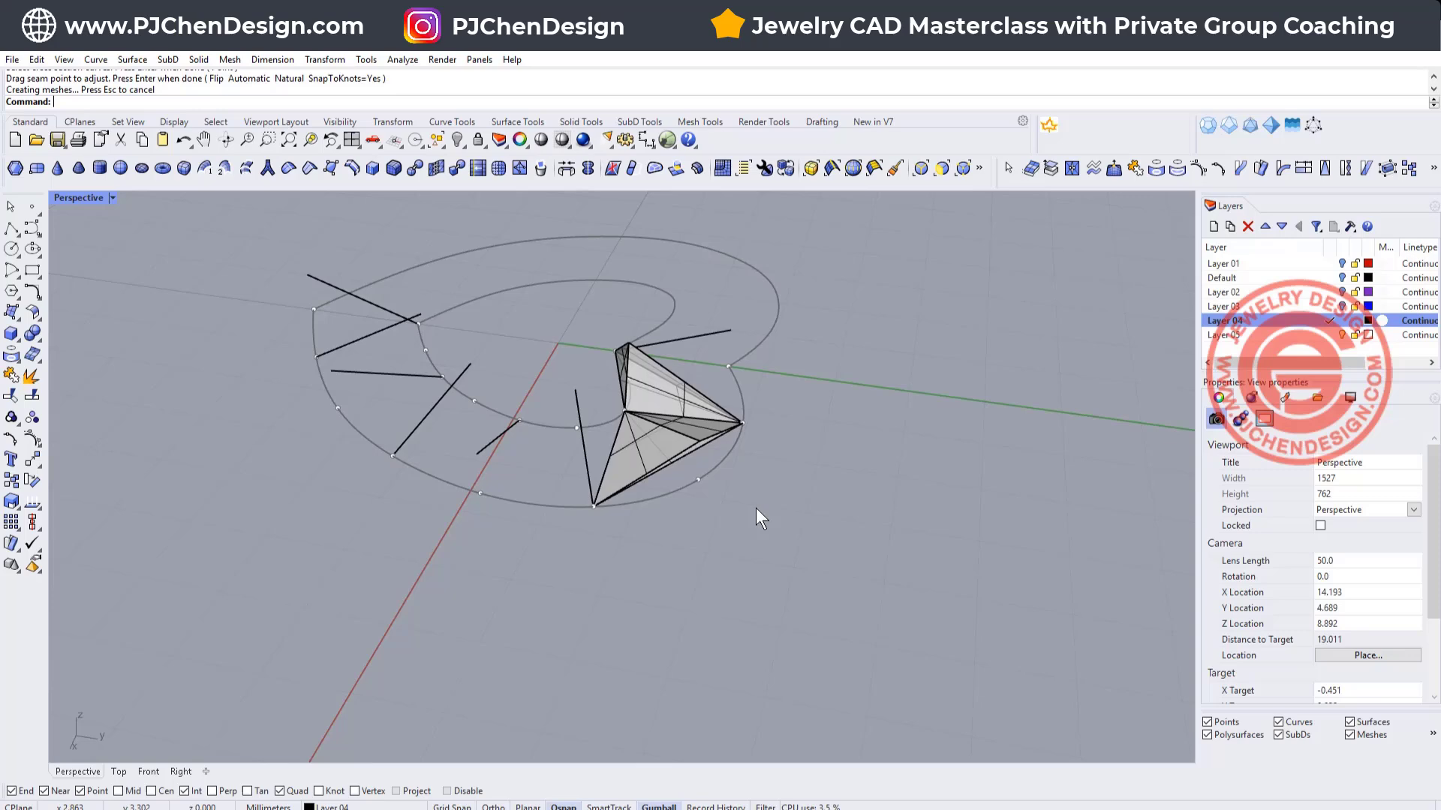
right_drag(756, 509, 944, 589)
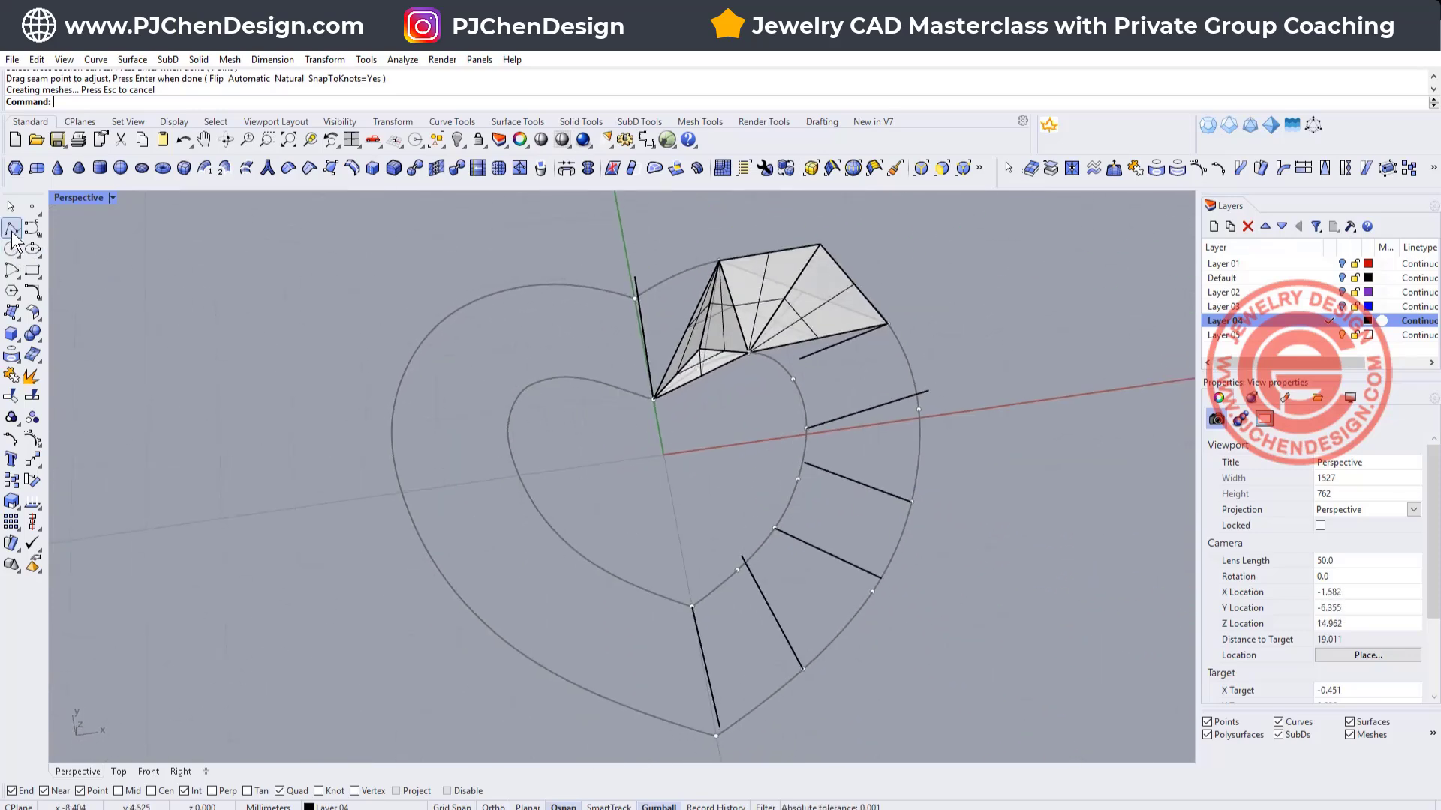
- Draw the remaining three closed triangular polylines along the inner heart over the raised inner endpoints, down to the inner tip
click(12, 230)
click(749, 351)
click(805, 426)
click(808, 461)
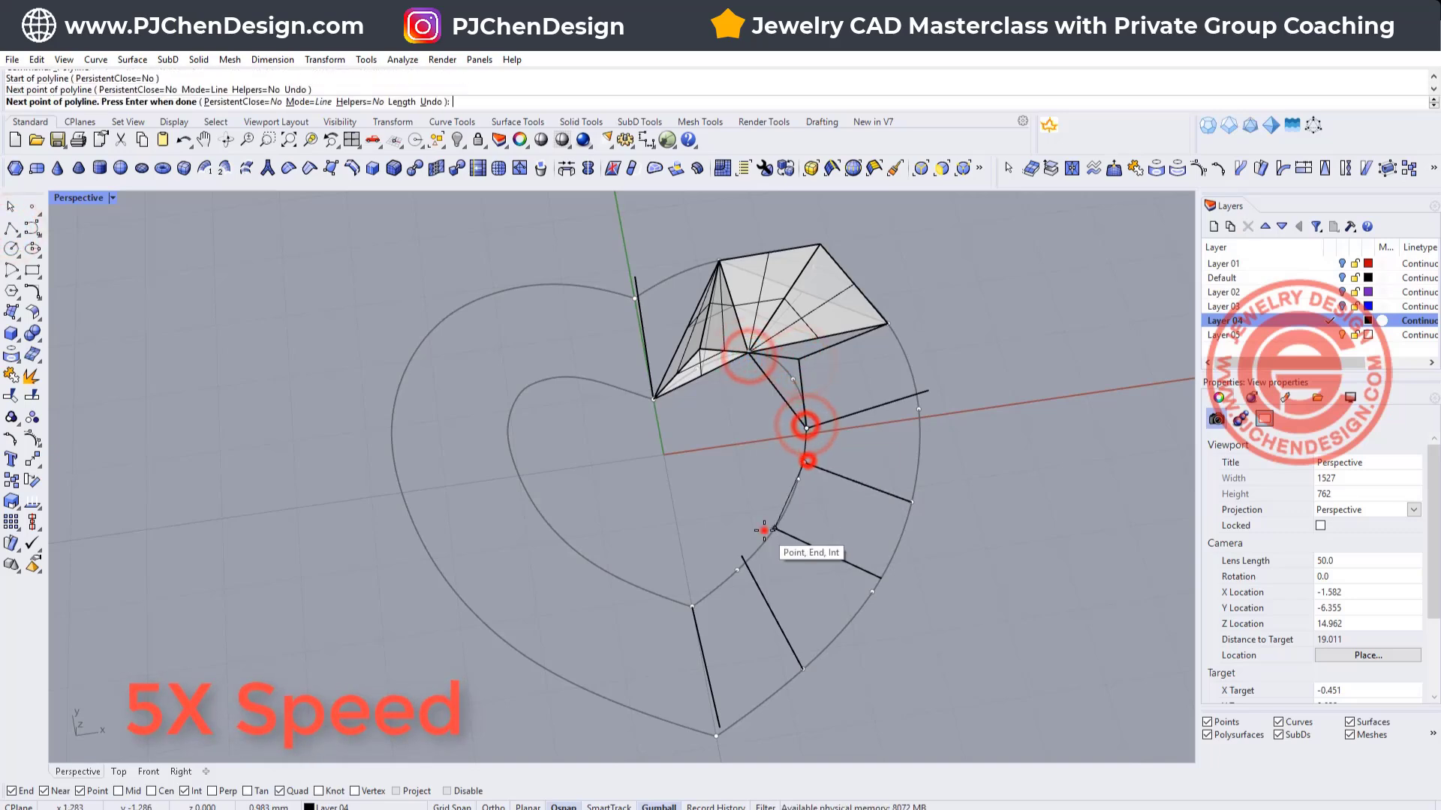
click(763, 531)
click(805, 428)
right_click(805, 428)
click(778, 534)
click(739, 555)
click(685, 604)
click(782, 540)
- Draw two closed triangular polylines along the outer heart's right side over the raised outer endpoints of the connecting lines
right_drag(782, 539, 553, 538)
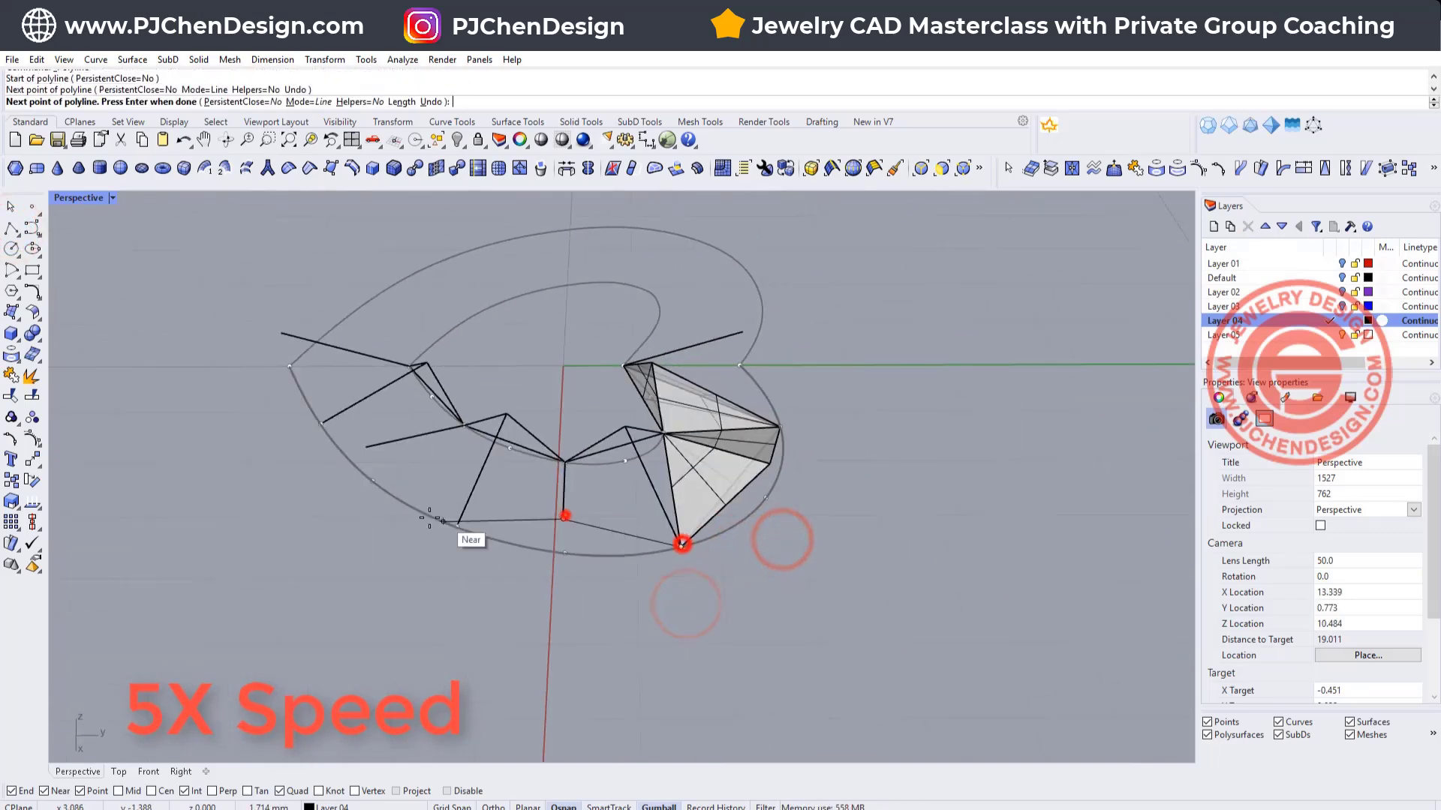
click(457, 526)
click(682, 545)
right_drag(681, 544, 517, 534)
click(626, 549)
click(511, 506)
click(418, 512)
click(633, 551)
- Close the outer heart's lower end with a triangular polyline through the last outer corner, the raised tip endpoint and the heart's tip
click(696, 555)
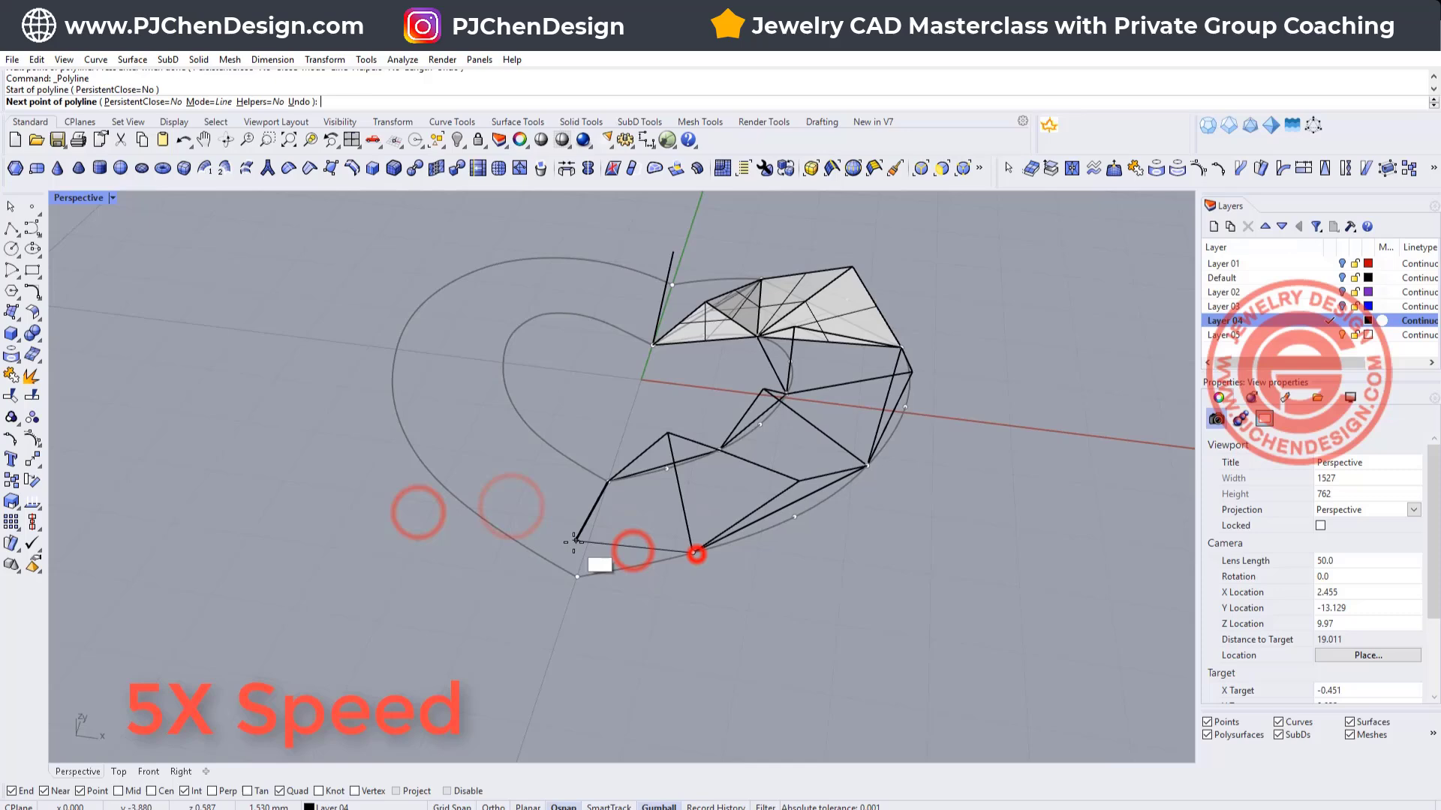
click(575, 542)
click(577, 576)
click(692, 554)
right_click(692, 555)
- Draw a zigzag polyline from the inner heart's tip through the lower outer and inner corners, and explode it into separate lines
right_drag(692, 555, 687, 583)
click(604, 570)
click(680, 661)
click(712, 533)
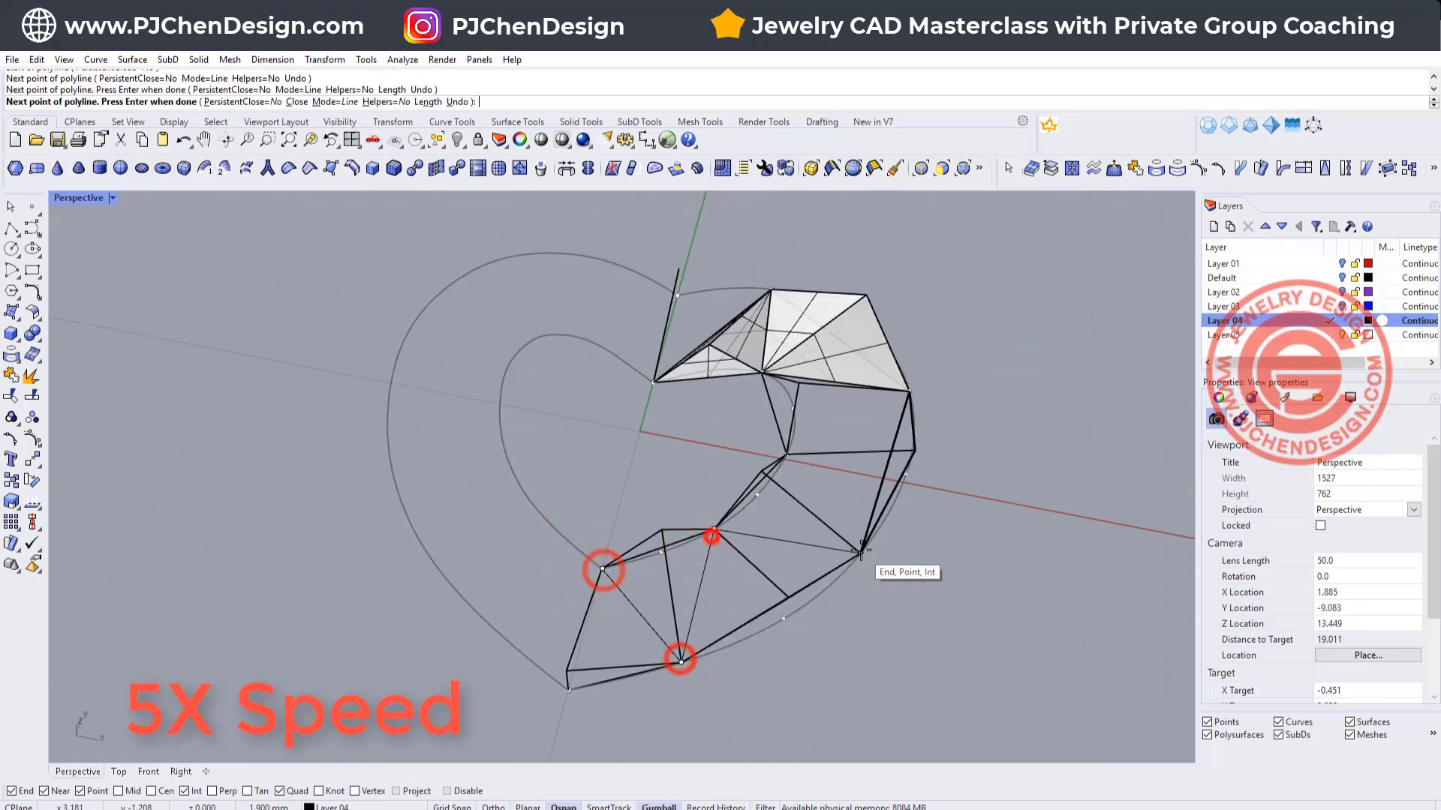
click(860, 553)
click(786, 454)
right_click(786, 454)
click(830, 509)
click(33, 375)
right_drag(863, 465, 689, 477)
- Connect the inner corner at the heart's right side to the next upper outer corner with a single line
click(12, 230)
click(473, 507)
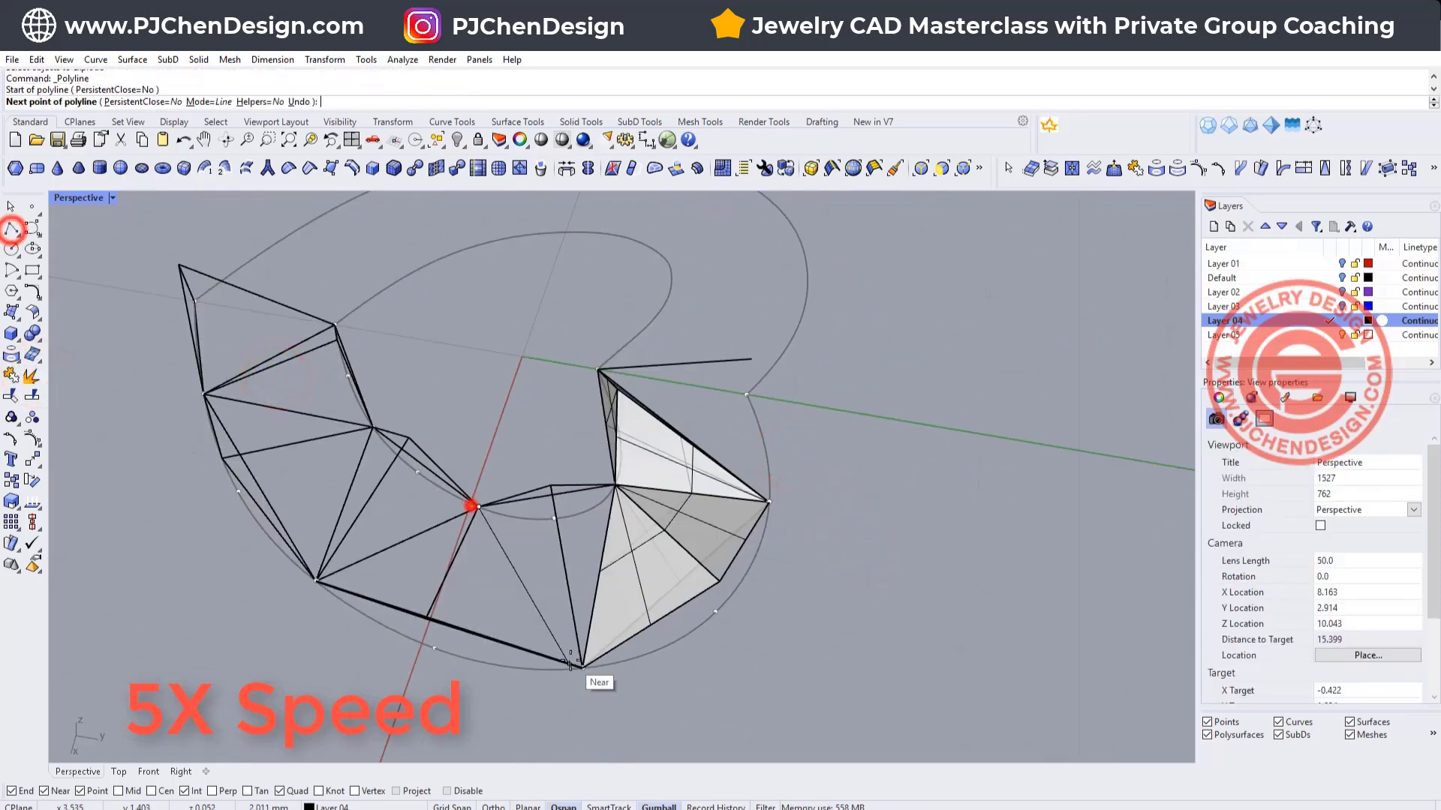
click(580, 666)
right_click(580, 665)
- Create the next inner and outer facets by sweeping their triangular polylines along the adjacent connecting lines with Sweep 2 Rails
right_drag(580, 666, 705, 772)
click(132, 60)
click(144, 129)
click(655, 348)
click(719, 389)
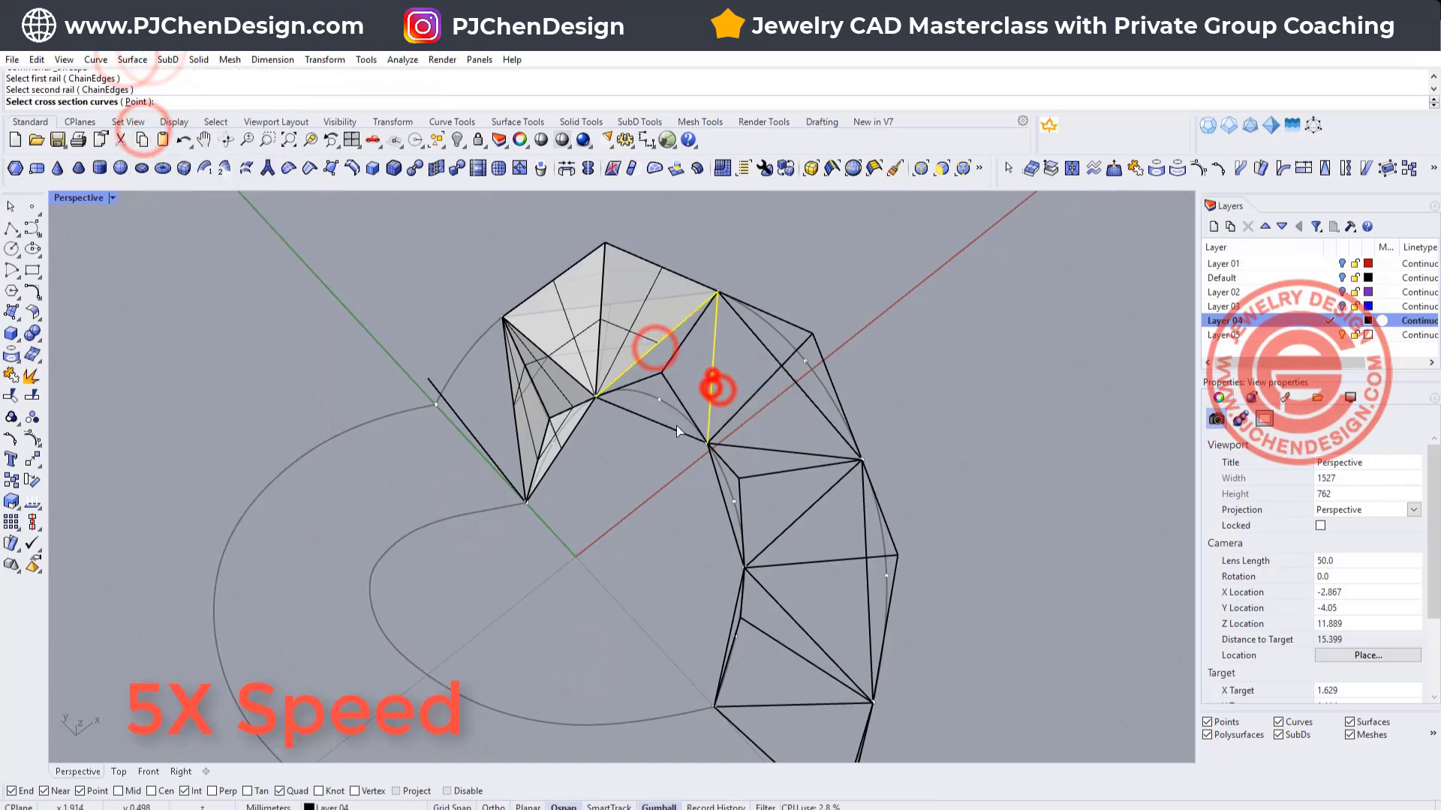
click(680, 428)
right_click(680, 429)
click(710, 367)
click(784, 417)
click(791, 449)
click(834, 386)
right_click(833, 387)
- Sweep the inner triangle at the heart's right side along its two adjacent connecting lines
click(758, 445)
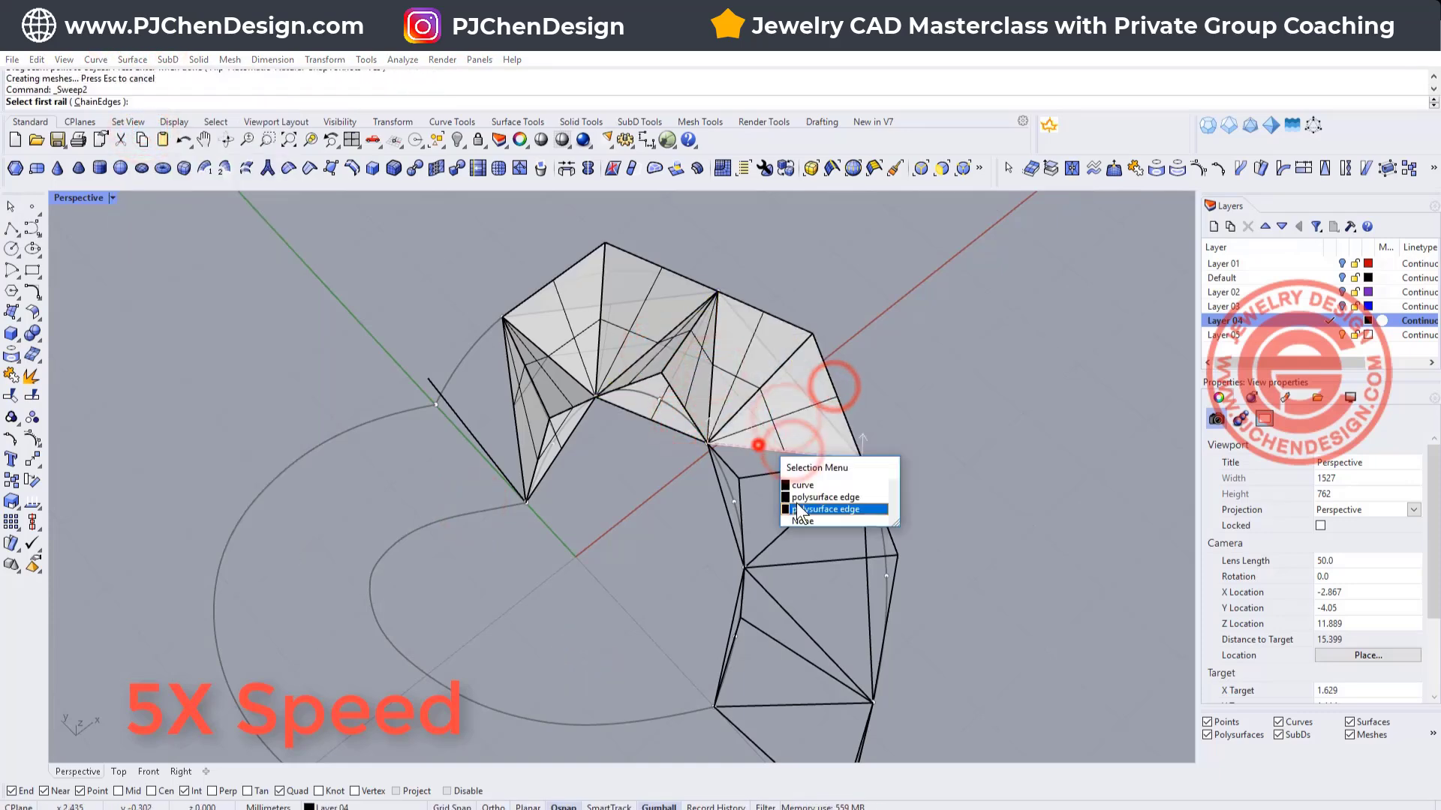
click(803, 484)
click(788, 525)
click(726, 503)
right_click(765, 471)
click(773, 454)
click(823, 492)
click(798, 515)
click(725, 505)
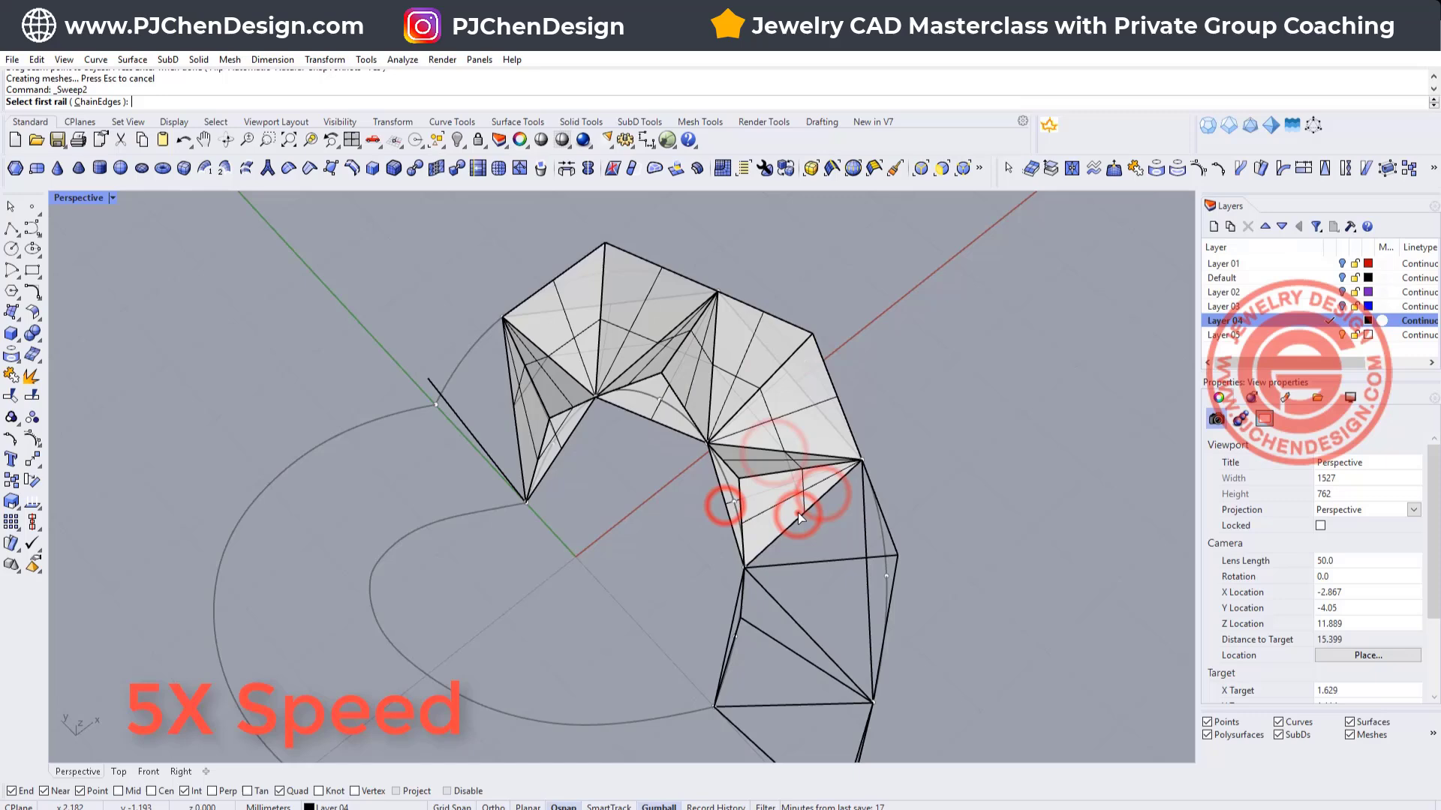
- Sweep the outer triangle on the lower right side along its two adjacent connecting lines
click(798, 515)
click(836, 556)
click(785, 608)
click(902, 549)
right_click(902, 550)
- Sweep the remaining inner triangle and the tip triangle along their connecting lines to complete the lower end of the half heart
right_click(836, 461)
shift+right_drag(818, 631, 675, 421)
click(825, 466)
click(631, 447)
right_click(662, 398)
click(647, 396)
click(705, 407)
click(748, 444)
click(718, 435)
- Cap all swept facets together to turn them into closed solids
right_drag(739, 466, 872, 483)
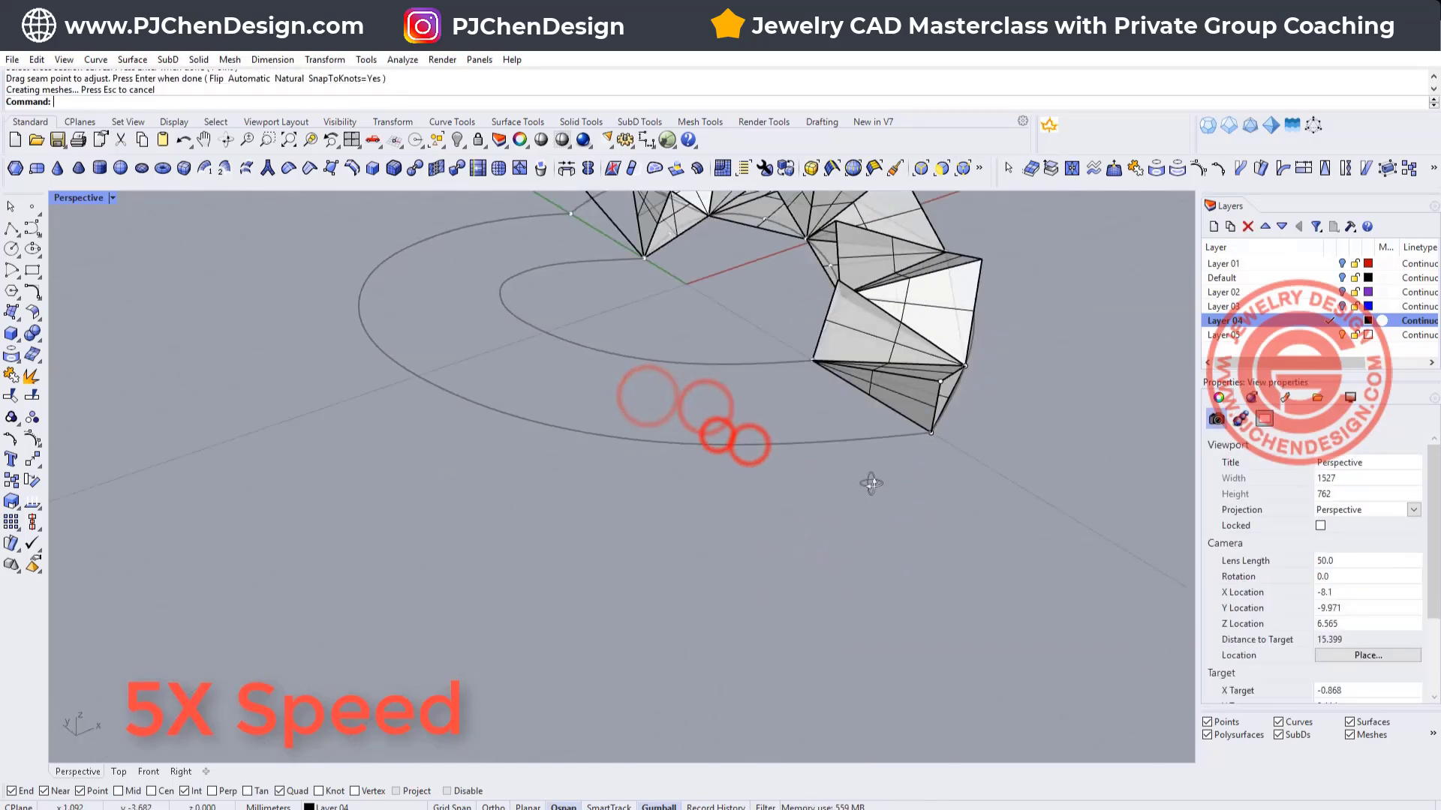
scroll(870, 488, down, 5)
key(ctrl+a)
key(Return)
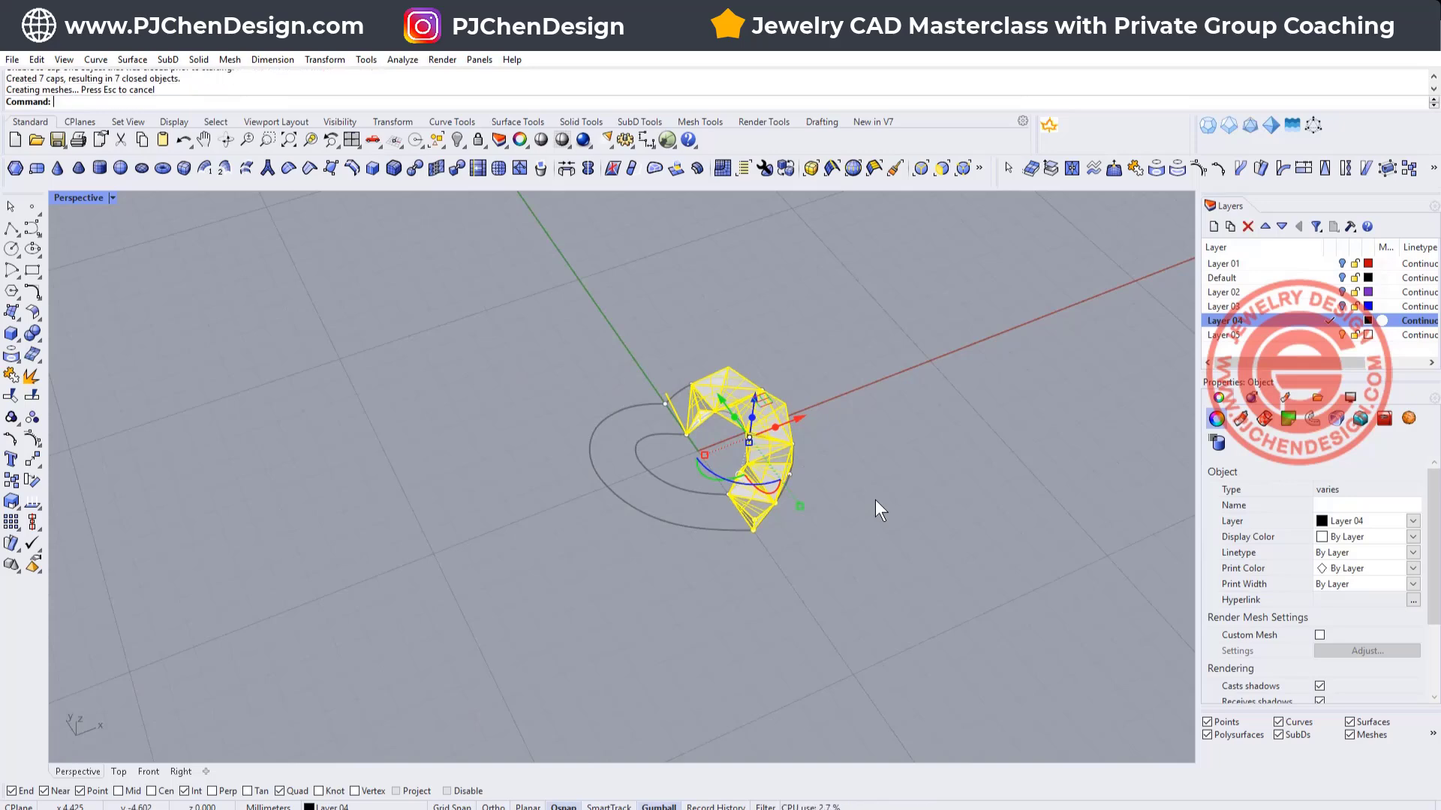
click(923, 486)
- Examine the capped facets from several angles, including the one at the tip, and check the open gap at the upper notch
right_drag(871, 519, 664, 431)
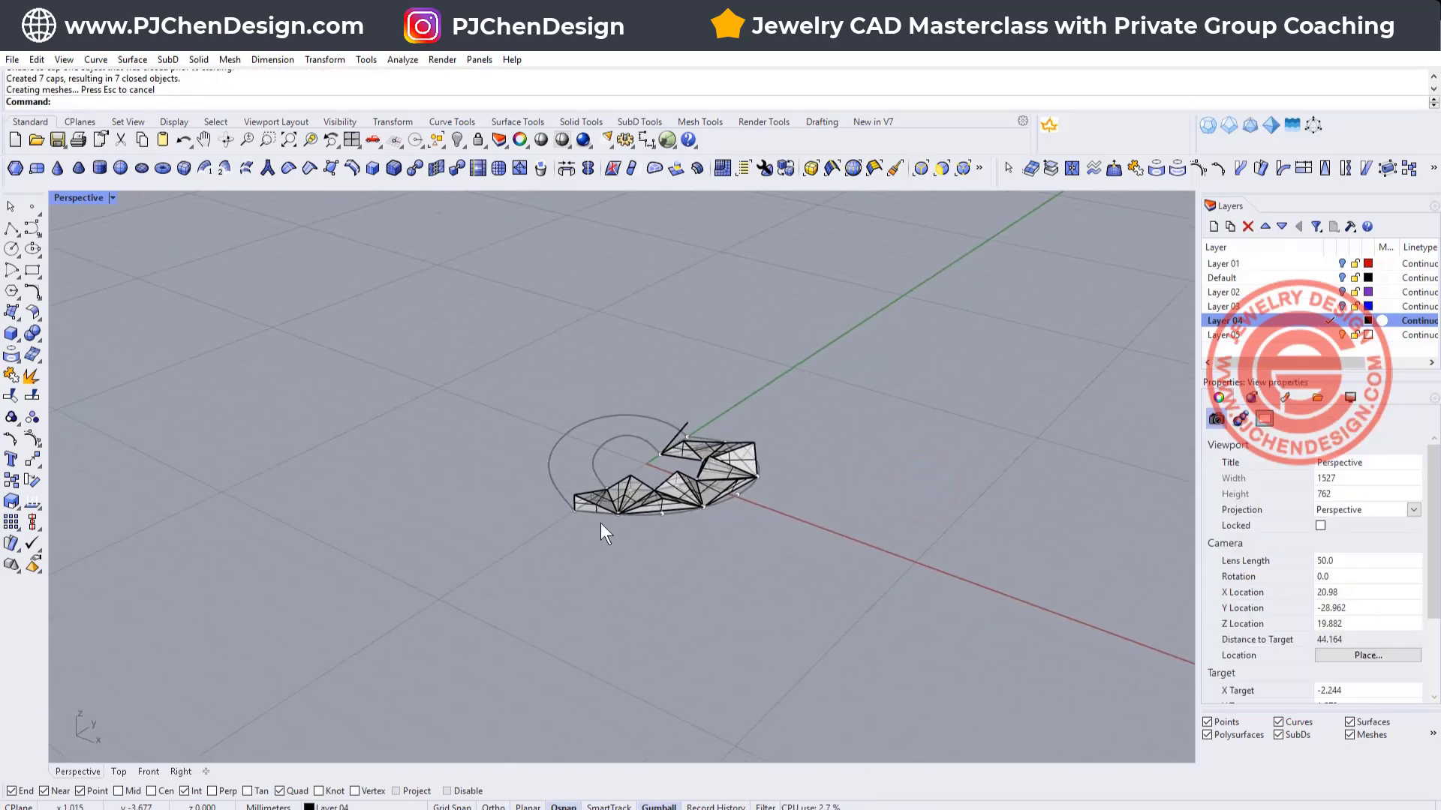
scroll(601, 524, up, 4)
right_drag(601, 501, 539, 398)
scroll(742, 483, up, 4)
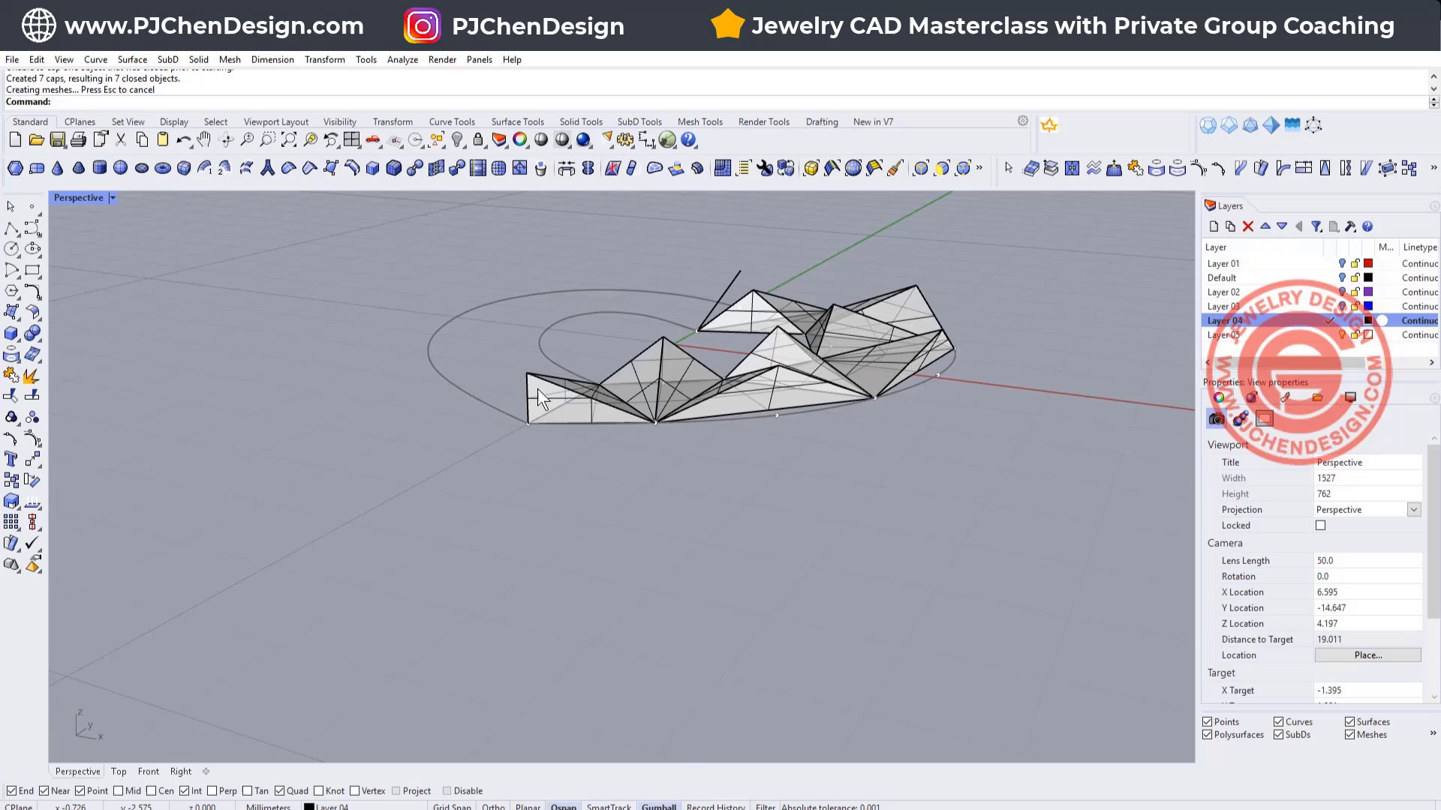
scroll(656, 418, up, 5)
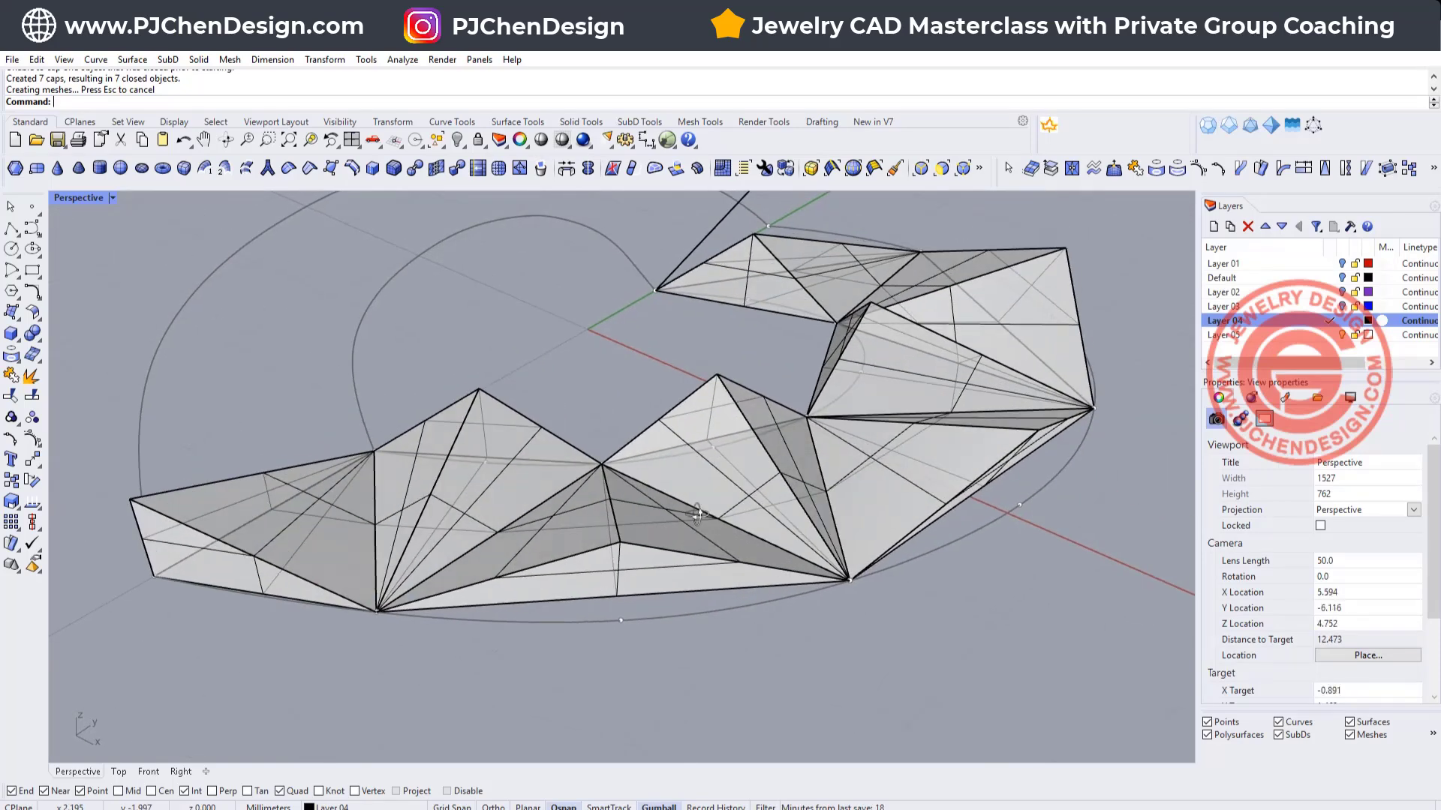
right_drag(648, 589, 629, 593)
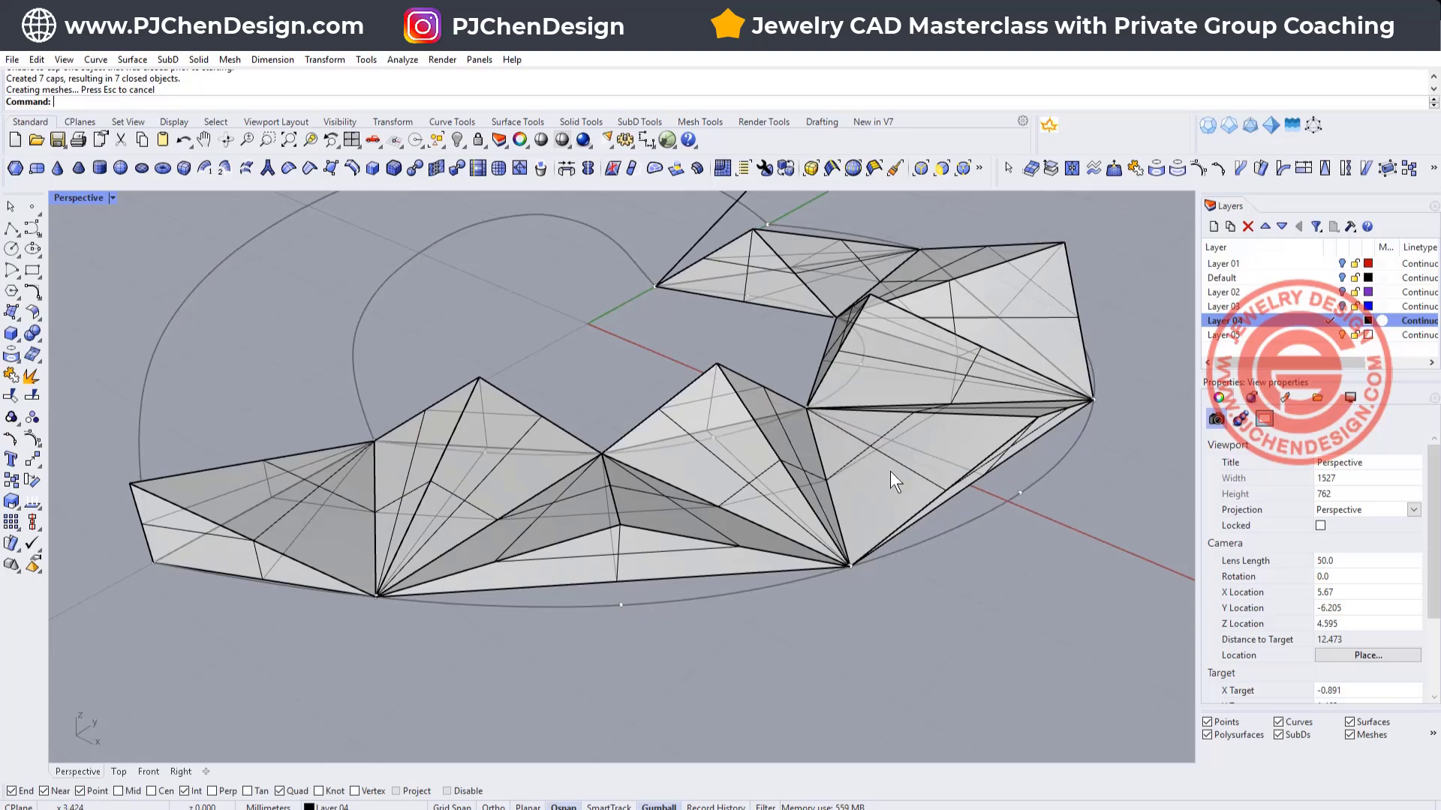
right_drag(893, 480, 467, 468)
click(855, 509)
right_drag(897, 511, 898, 559)
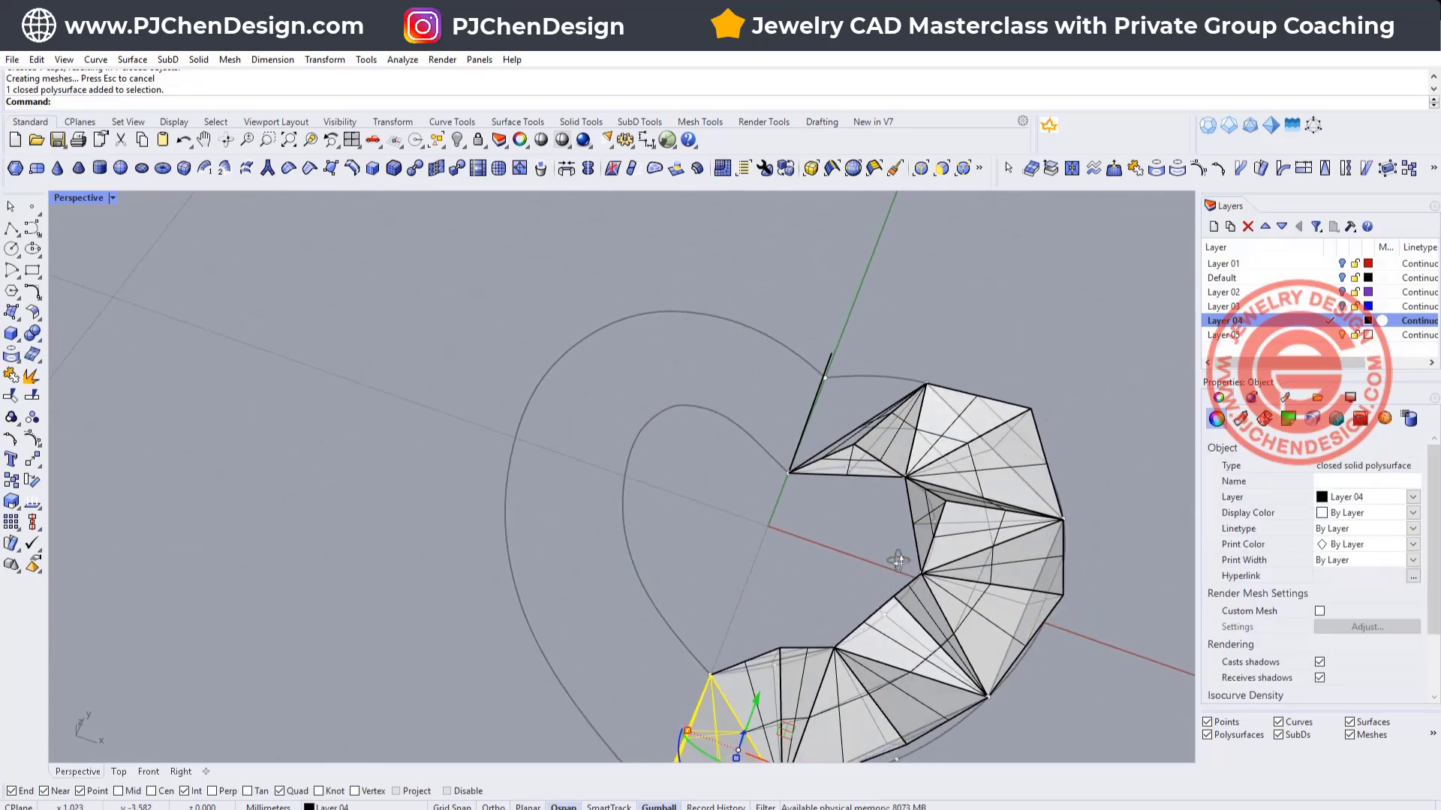
right_drag(830, 479, 727, 423)
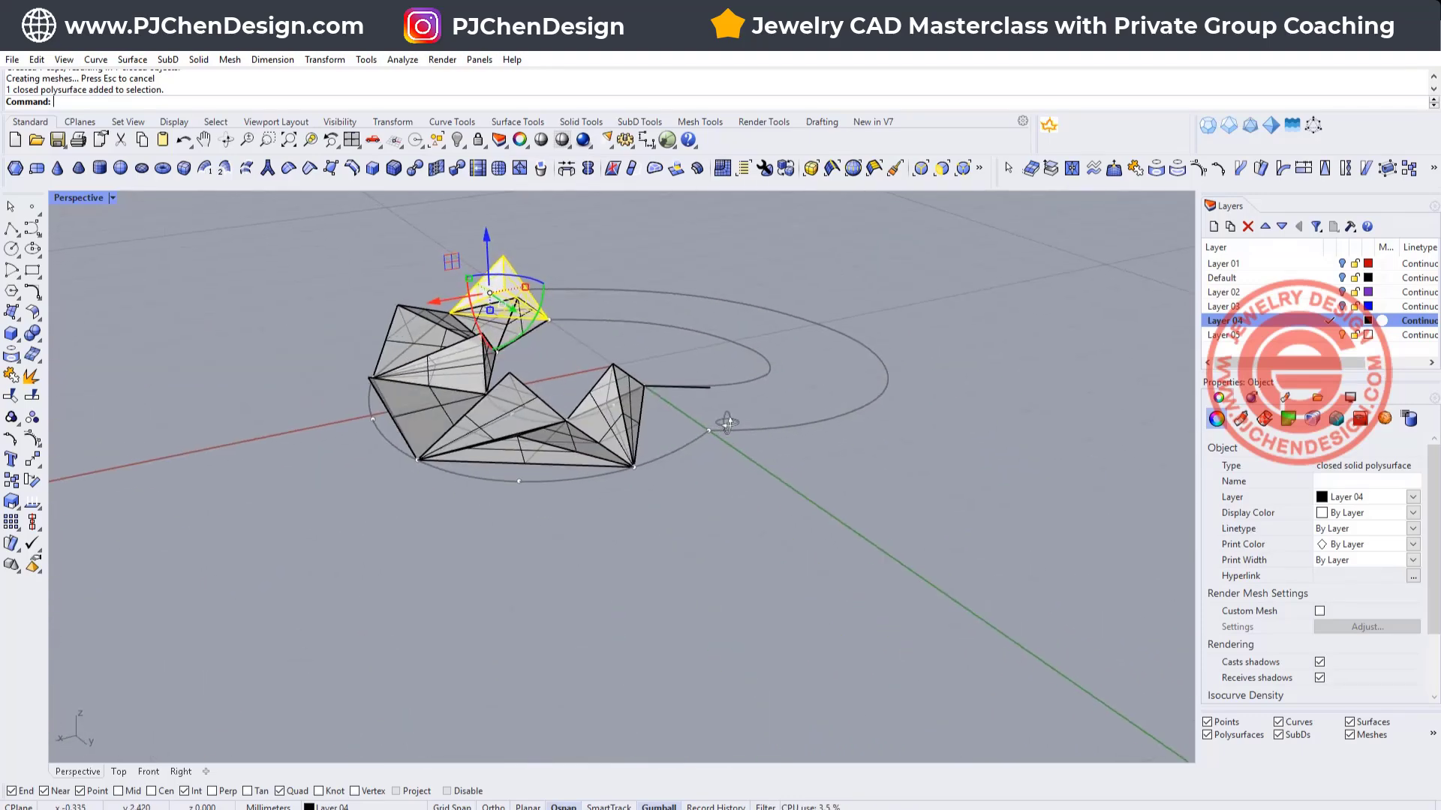
- Draw a closed triangular polyline at the upper notch through the raised line endpoint, the last outer corner and the outer notch point
click(11, 228)
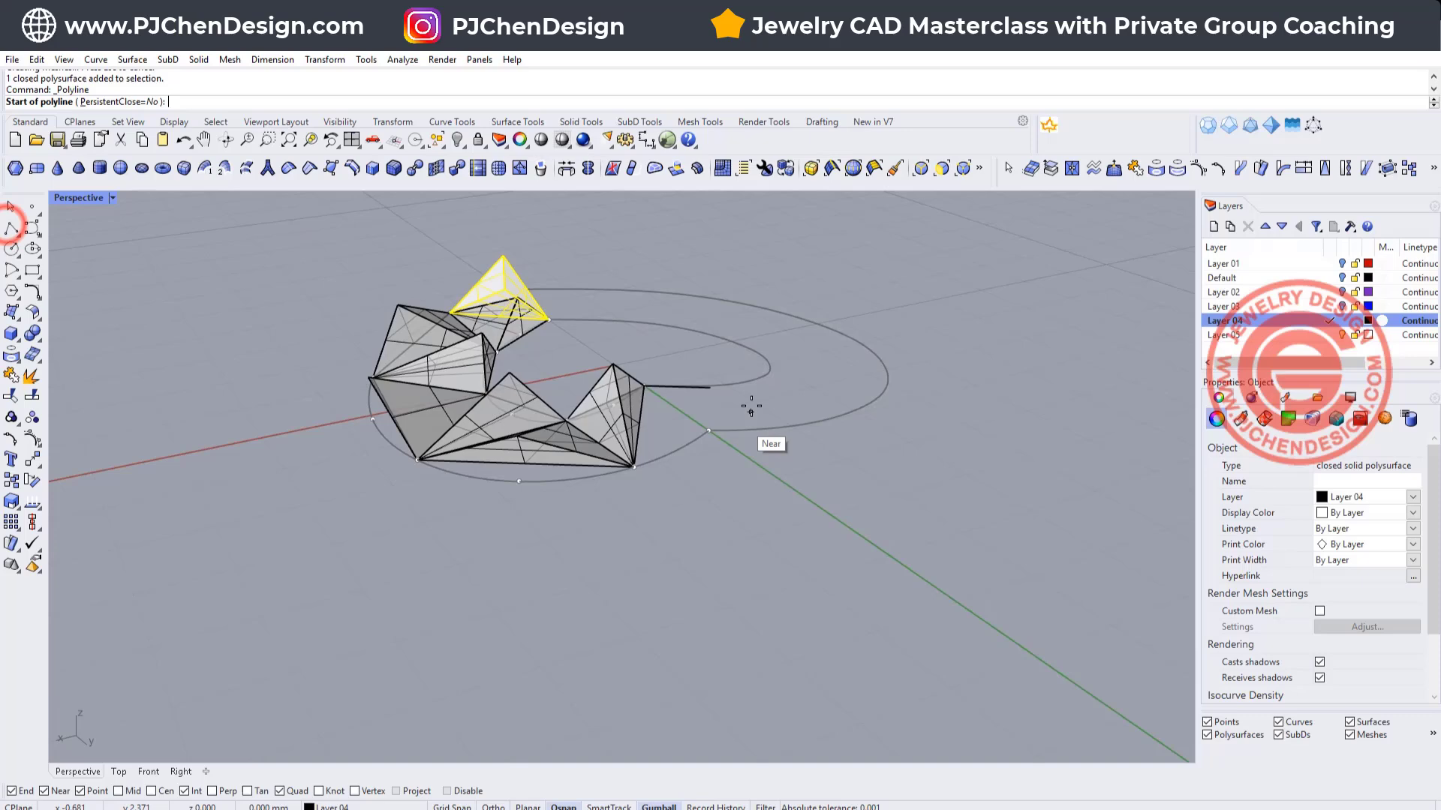
click(710, 389)
click(634, 463)
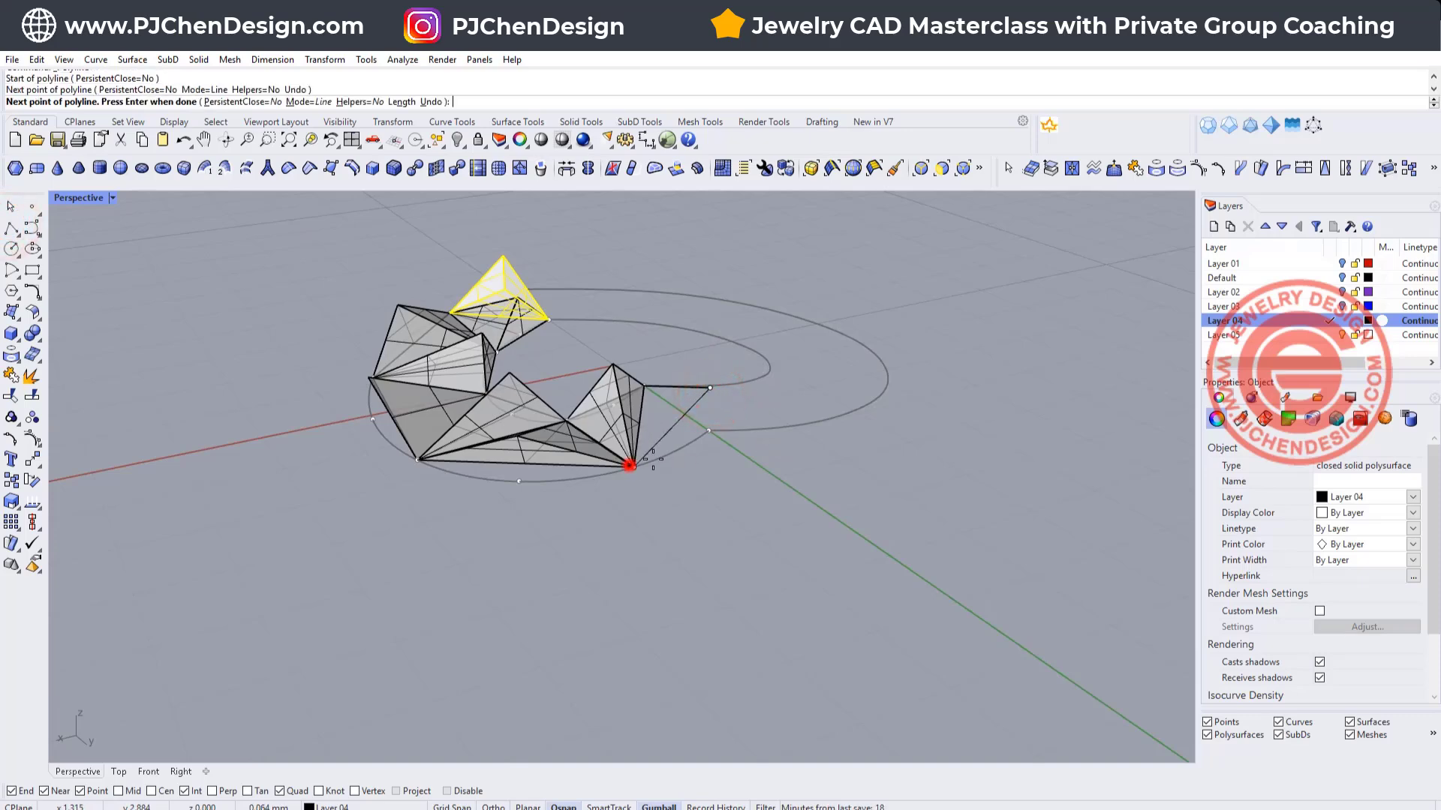
click(708, 431)
click(710, 388)
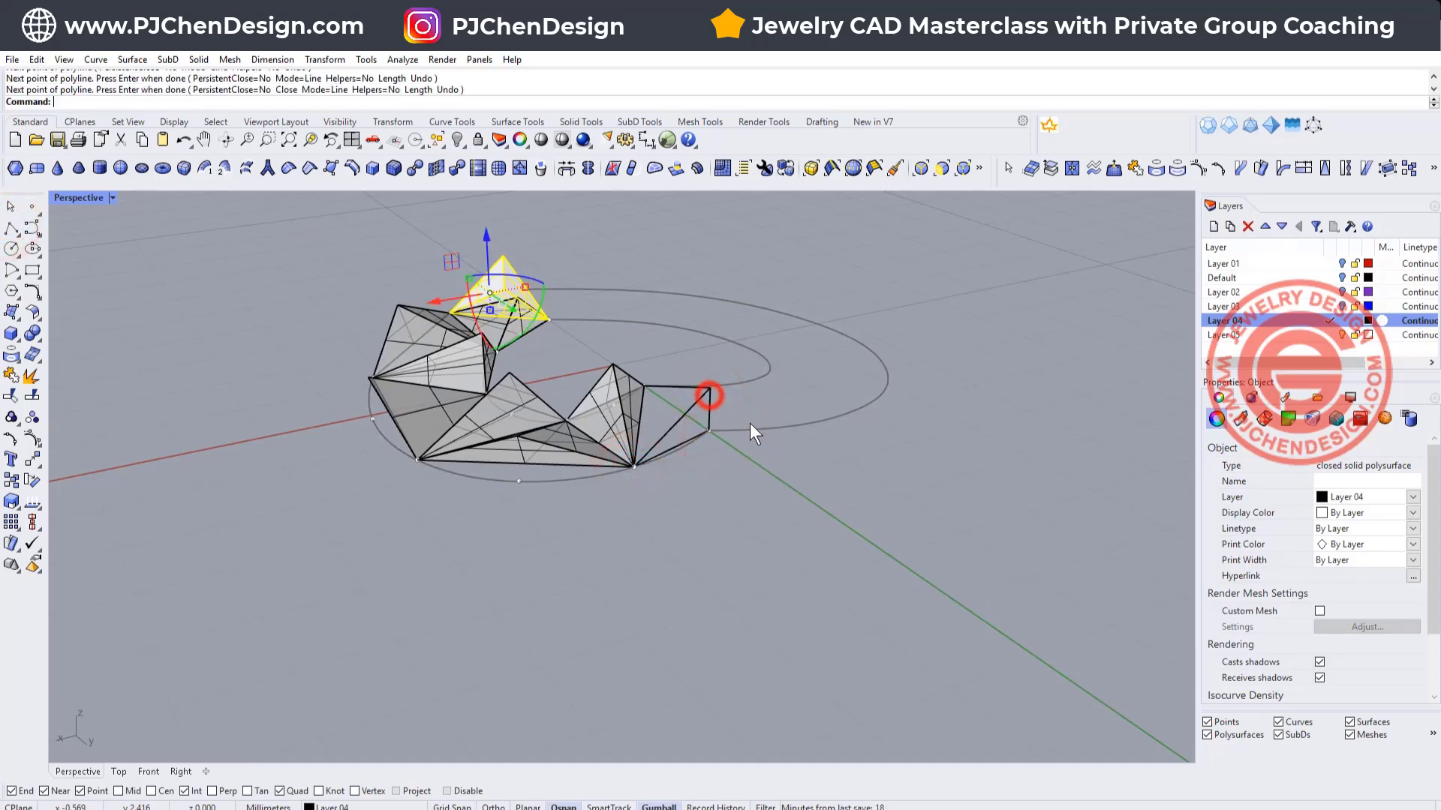
- Sweep the notch triangle along the raised centre line and the adjacent connecting line with Sweep 2 Rails
right_drag(750, 423, 723, 462)
click(131, 61)
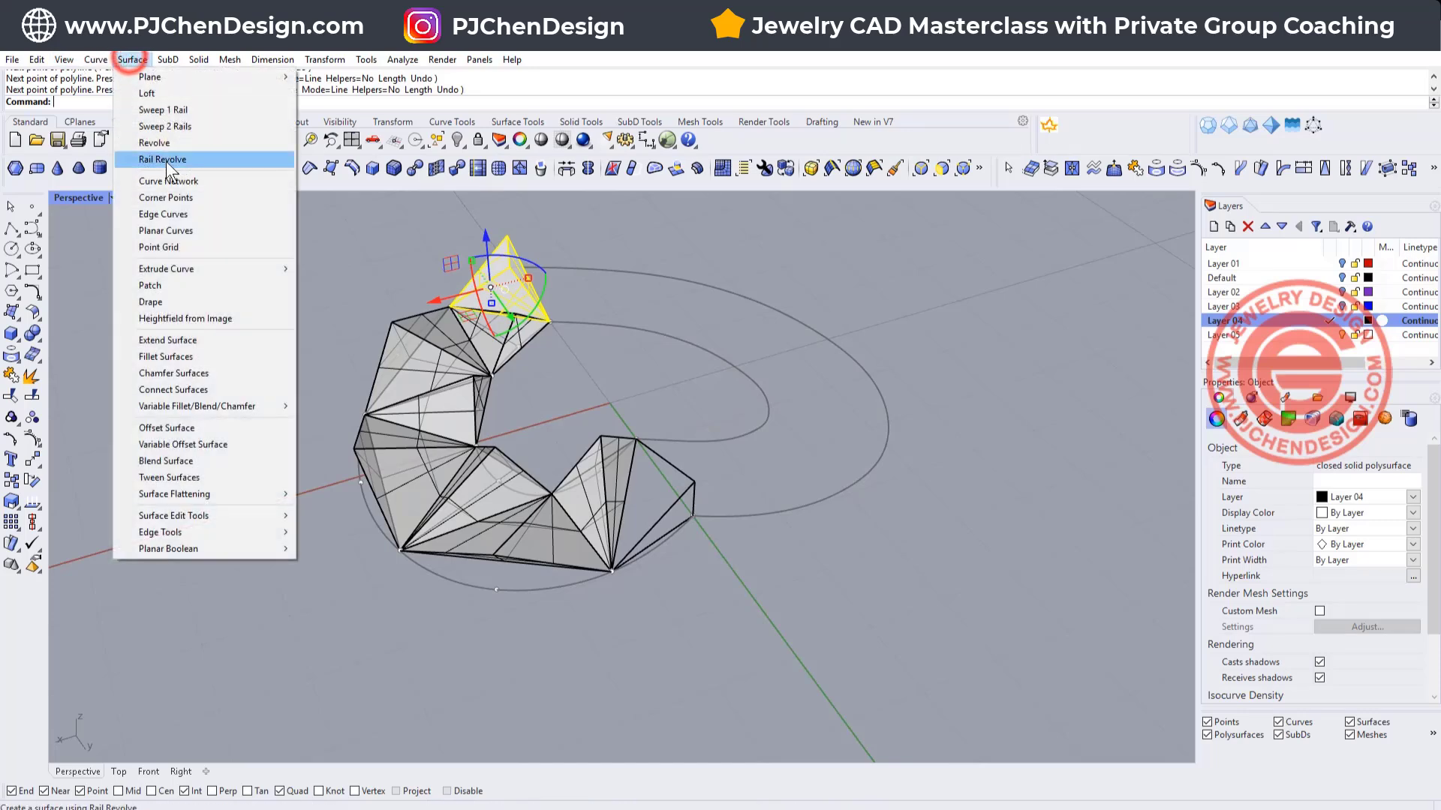
click(187, 120)
click(631, 474)
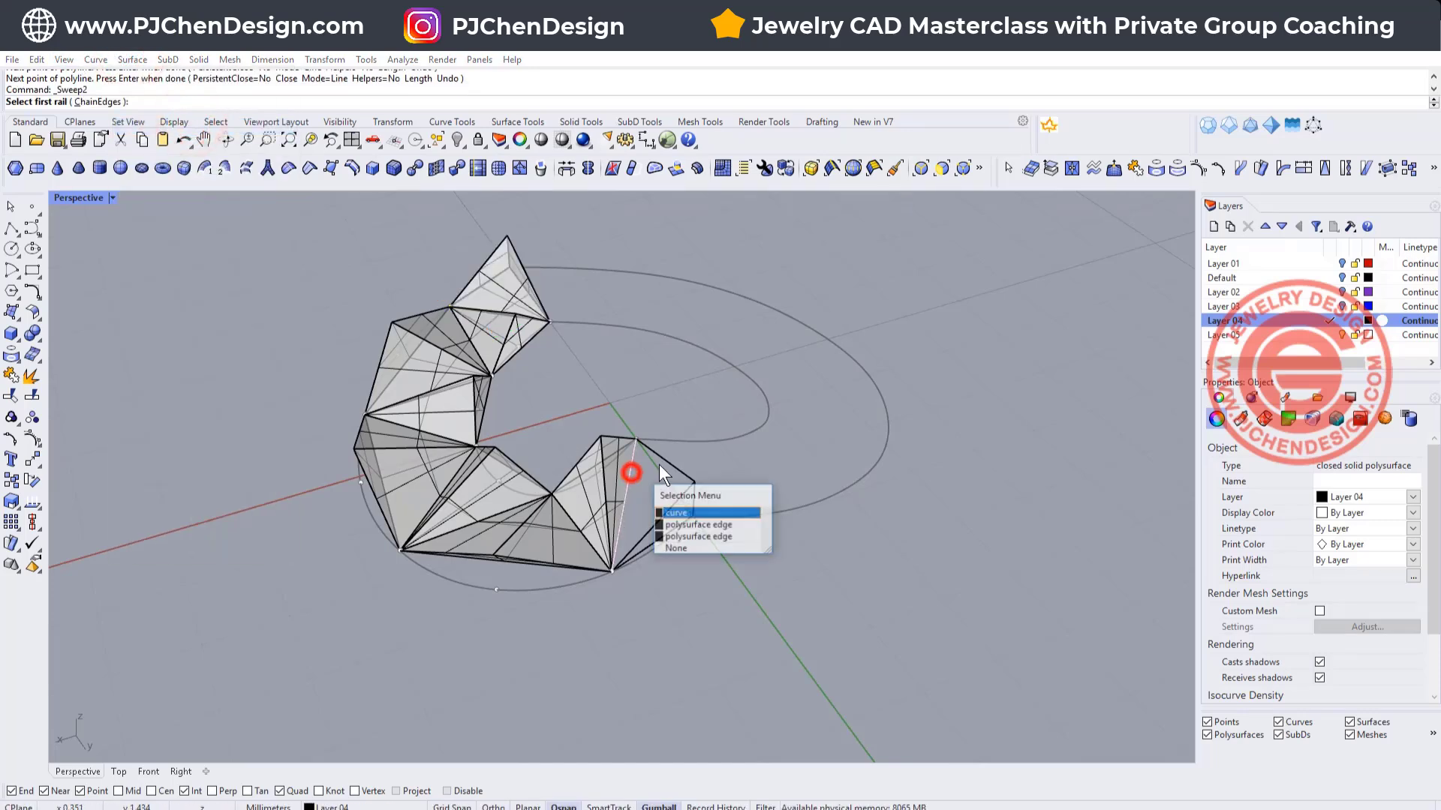
click(669, 463)
click(632, 480)
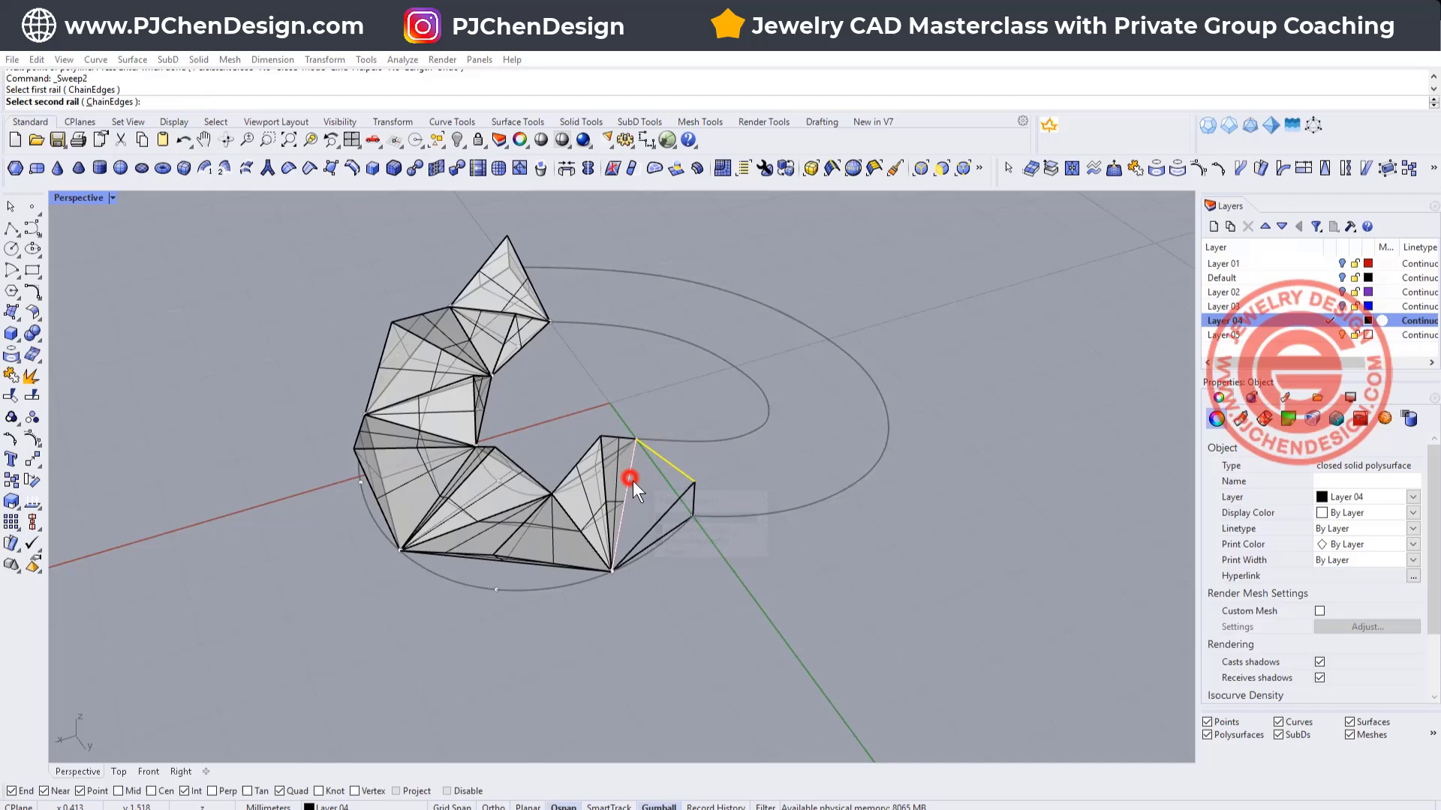
click(668, 508)
key(Return)
key(Return)
key(Return)
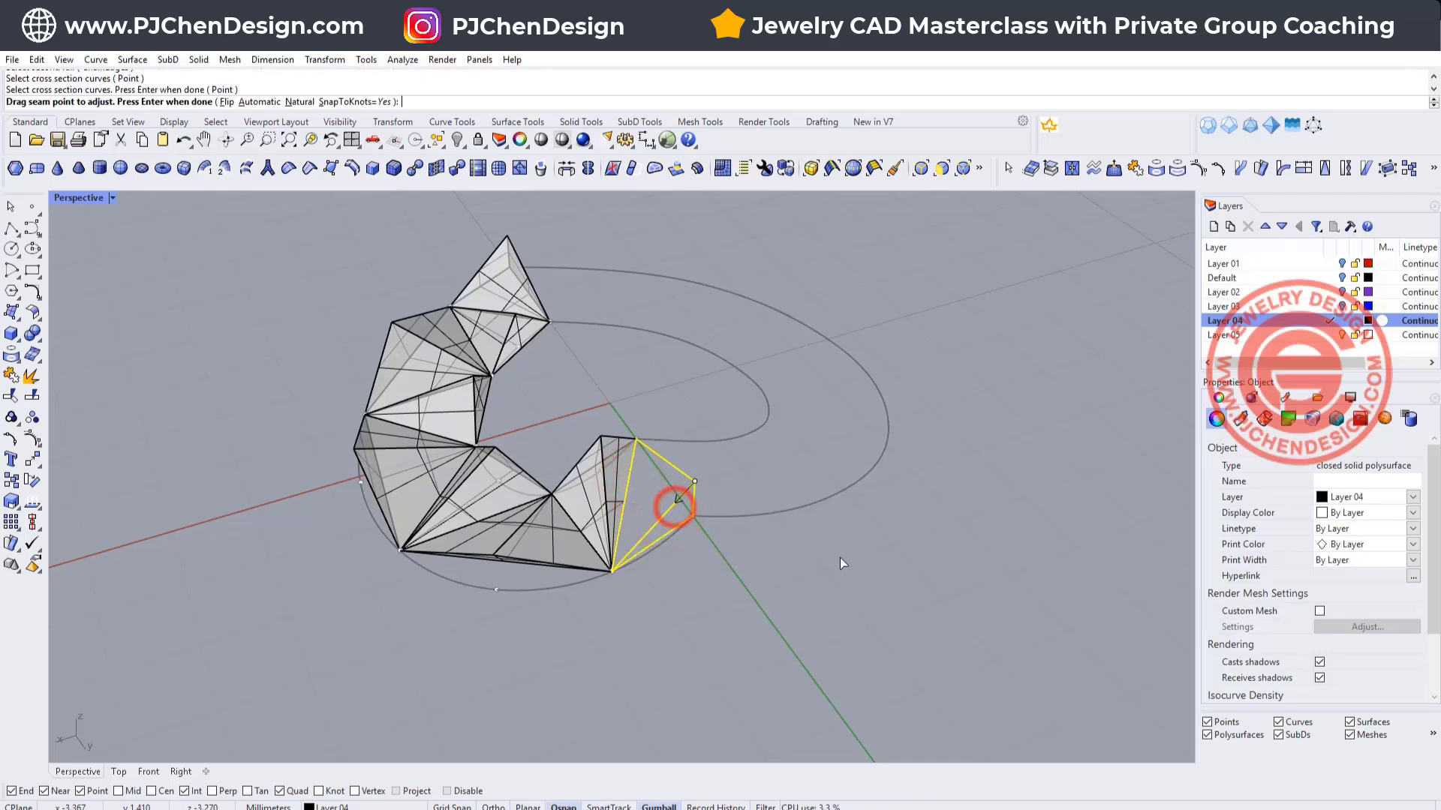
- Cap the swept notch facet into a closed solid
right_drag(861, 515, 754, 469)
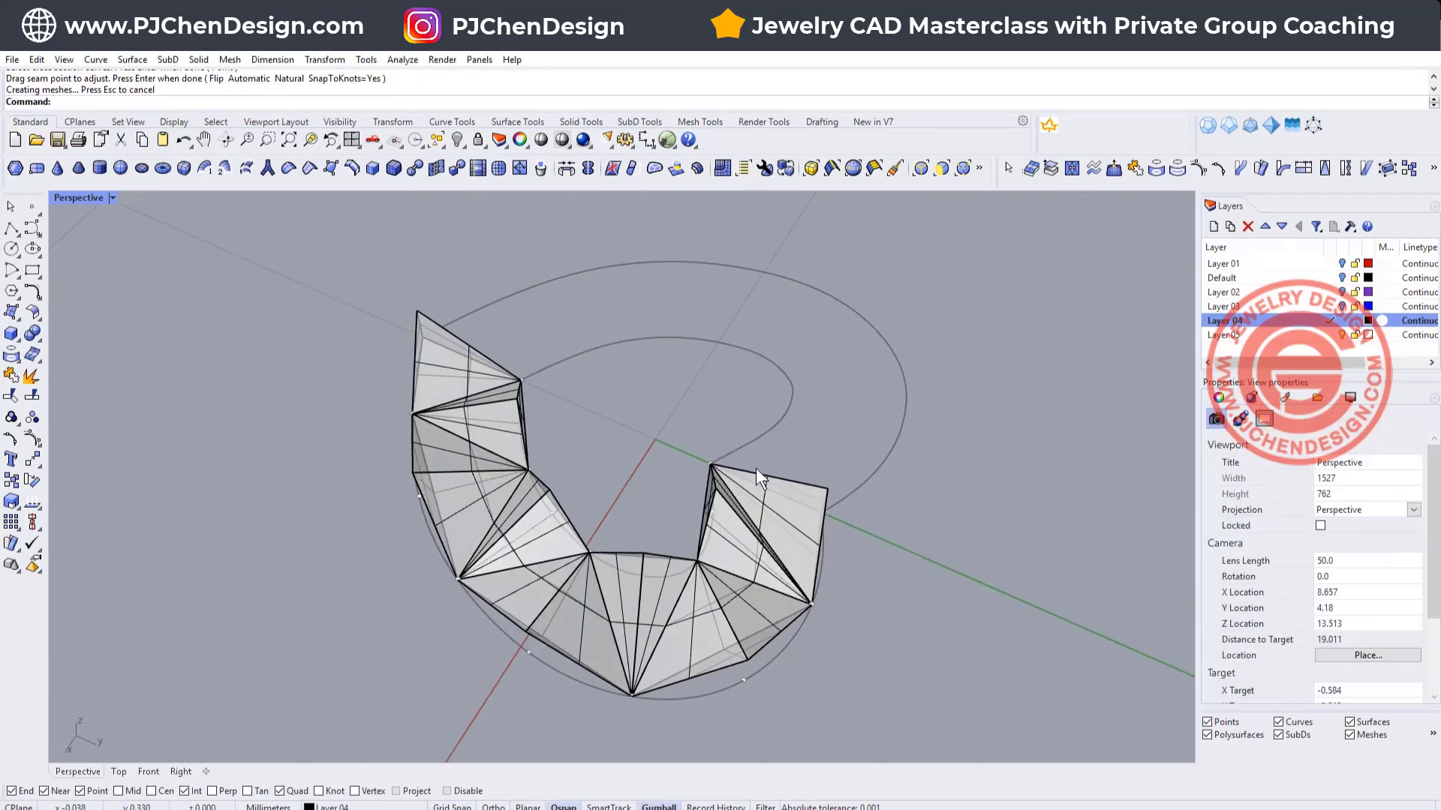
click(804, 530)
text(Cap)
key(Return)
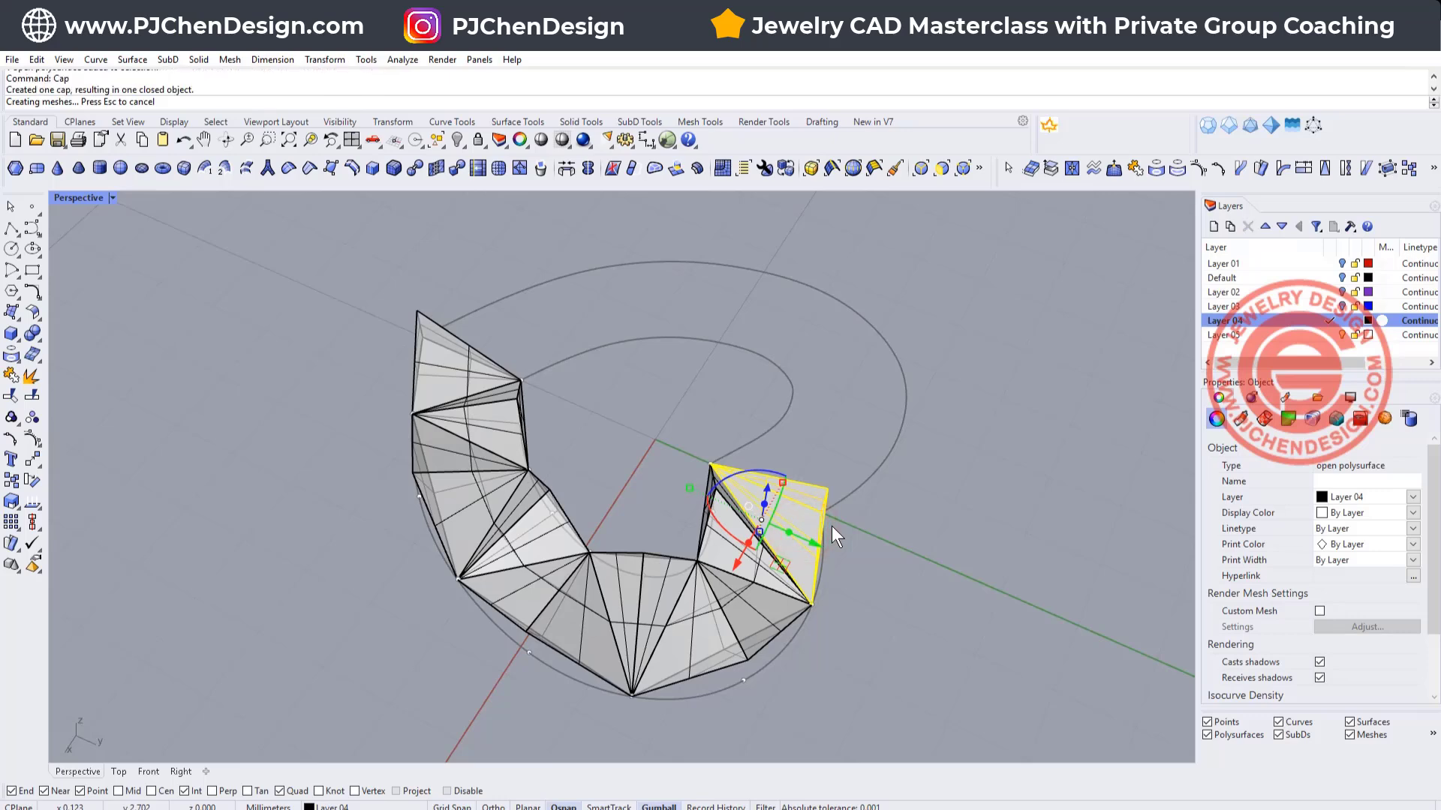
key(Escape)
- Select all the facet polysurfaces and mirror a copy across the heart's vertical centre line in the Top view
right_drag(1019, 683, 733, 491)
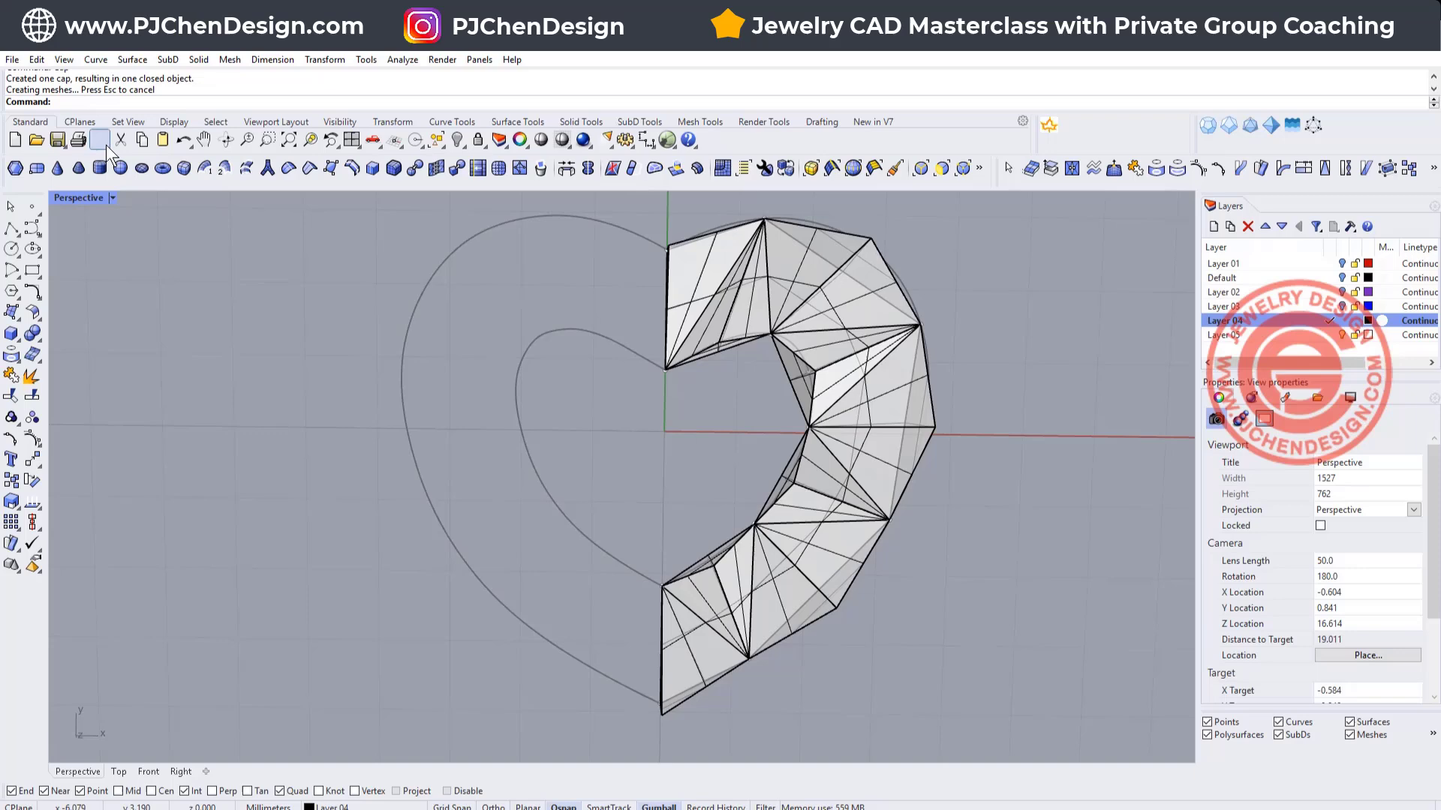
double_click(72, 195)
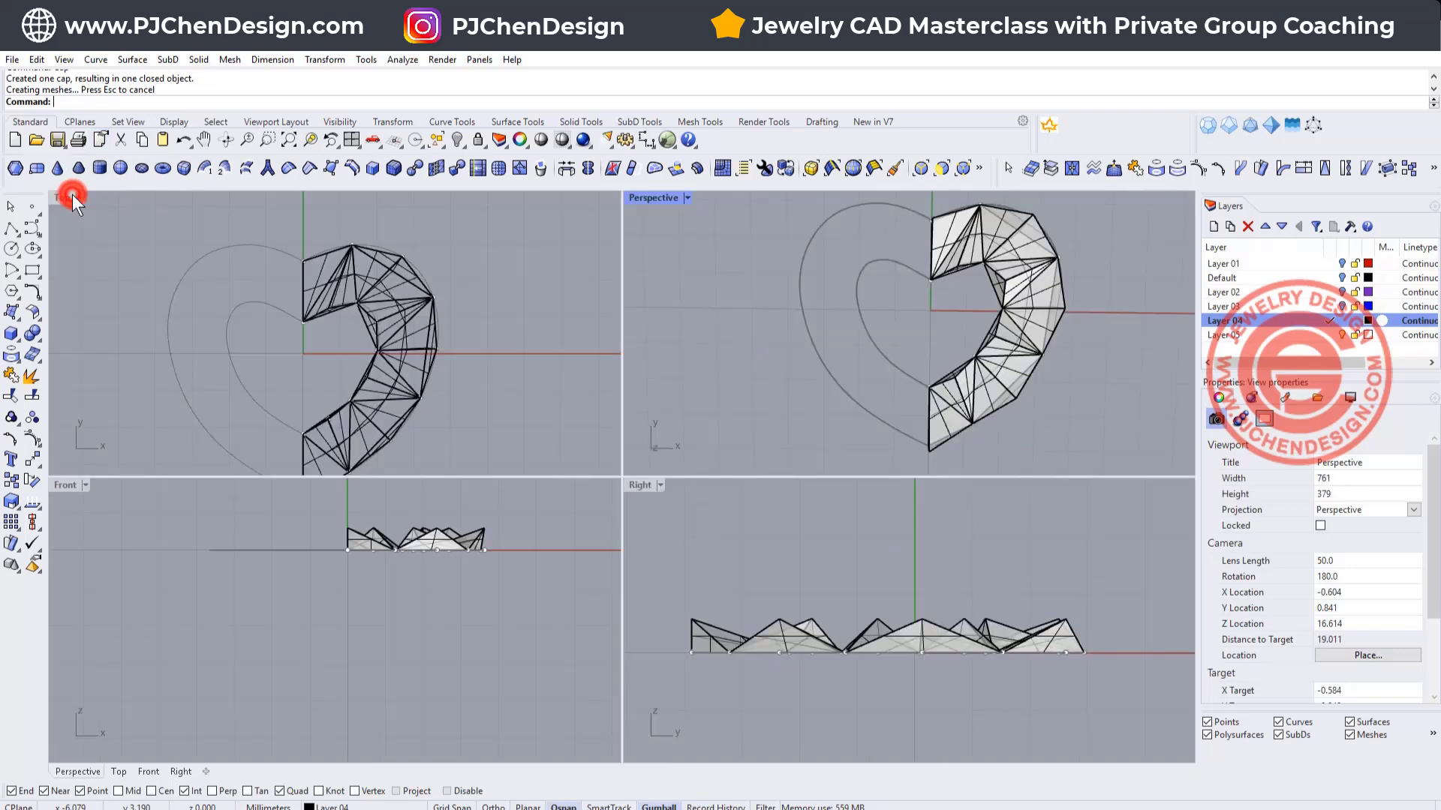
click(443, 143)
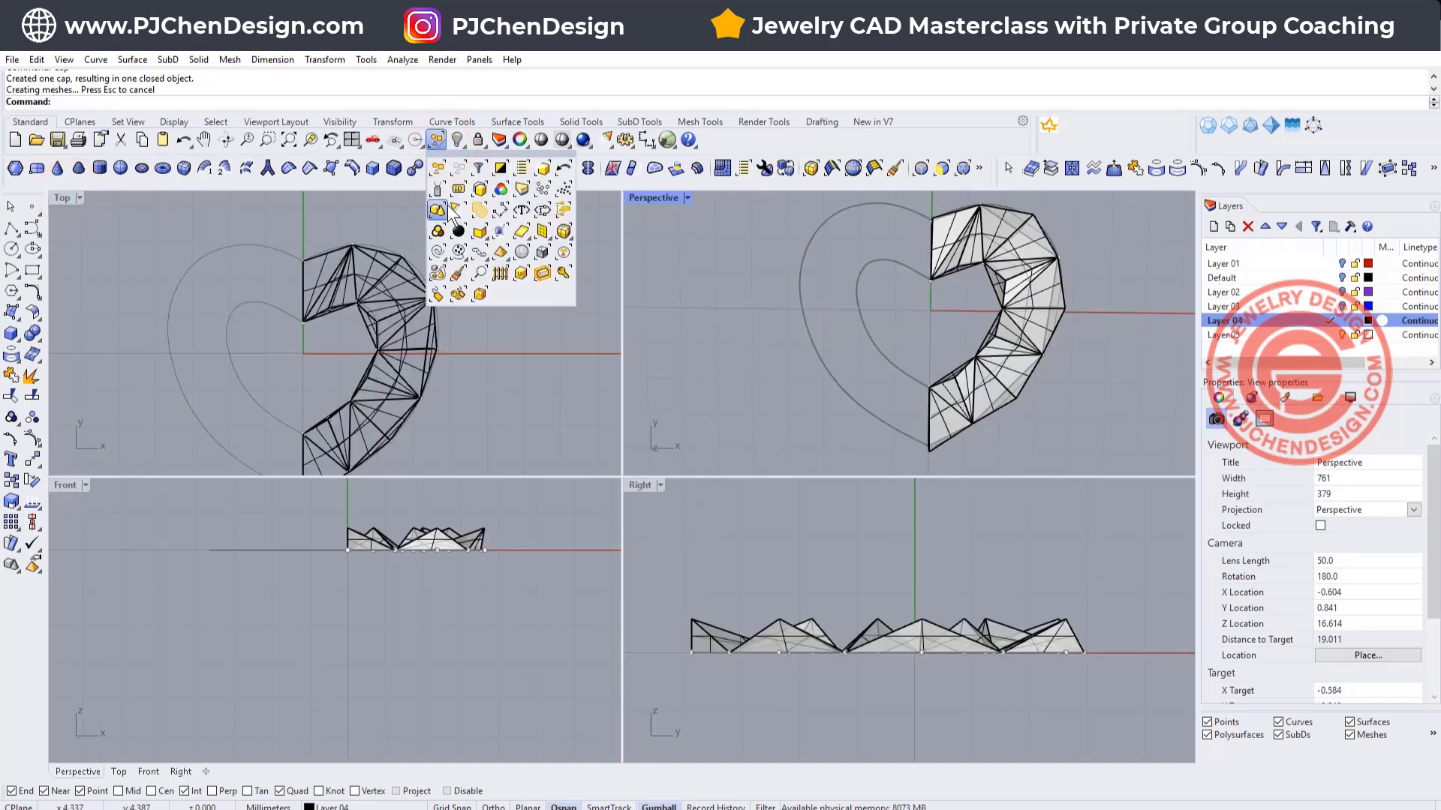
click(469, 232)
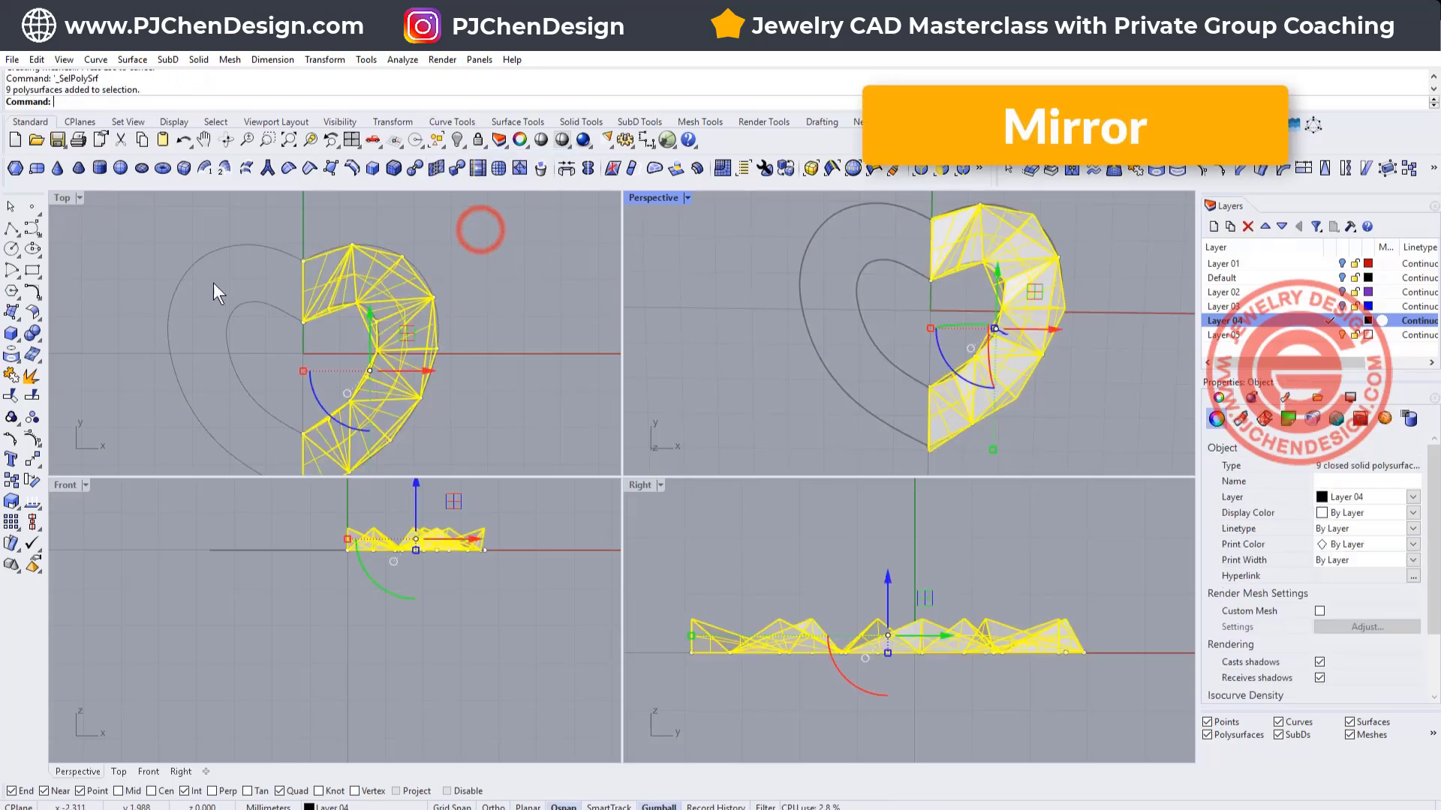
click(33, 454)
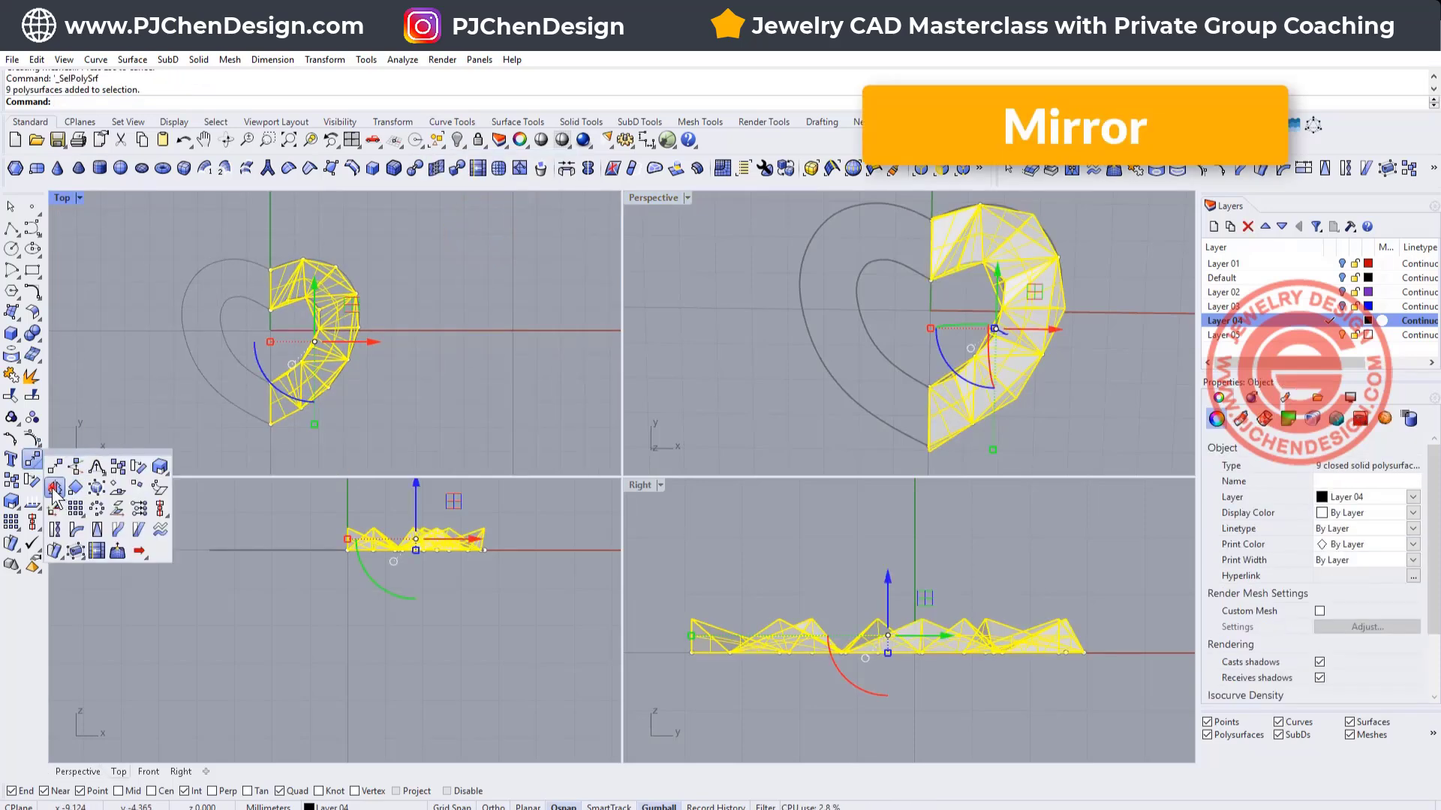
click(54, 489)
click(272, 255)
click(276, 234)
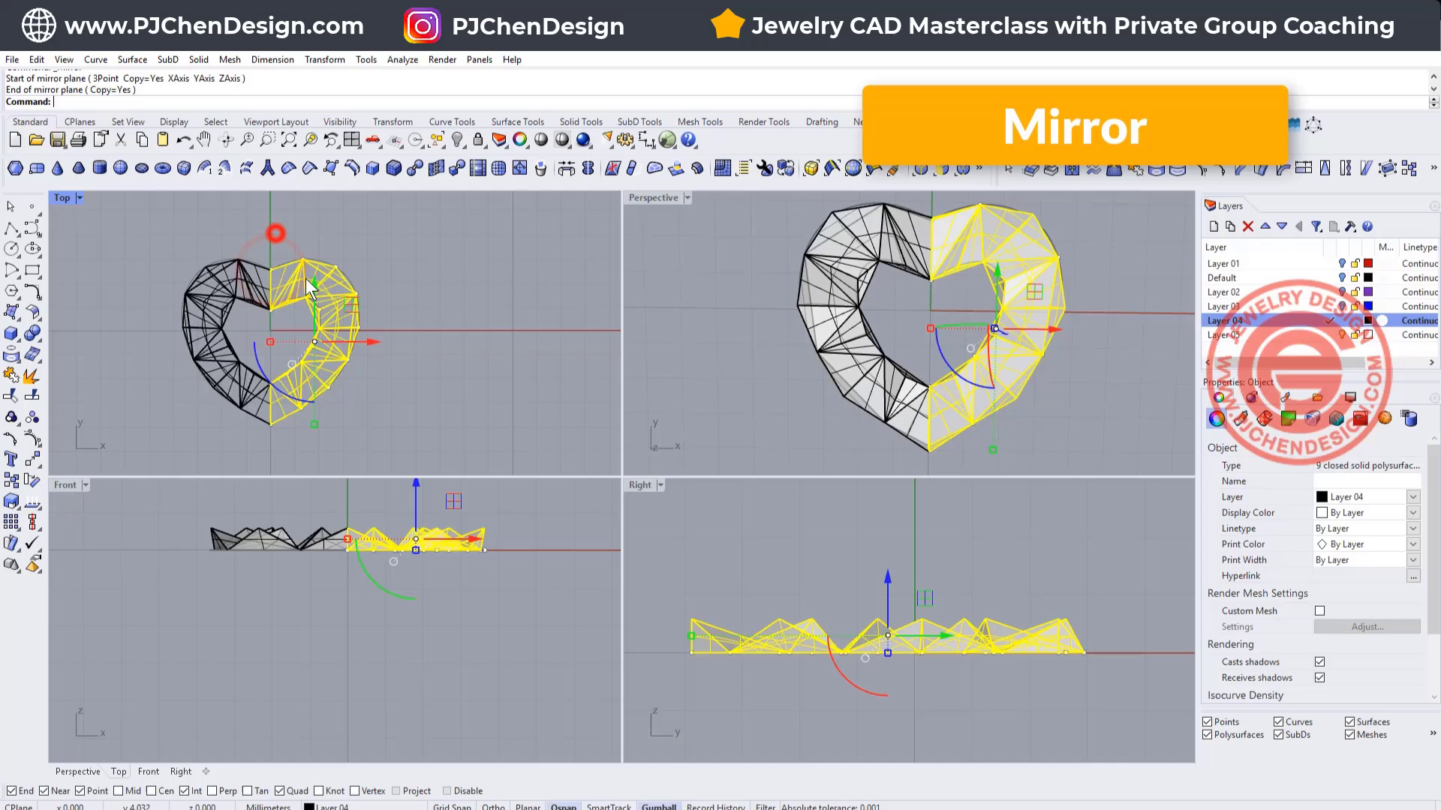
click(462, 344)
- Unlock all objects and join the outer and inner heart outline segments into two closed curves
right_drag(997, 359, 946, 291)
click(450, 273)
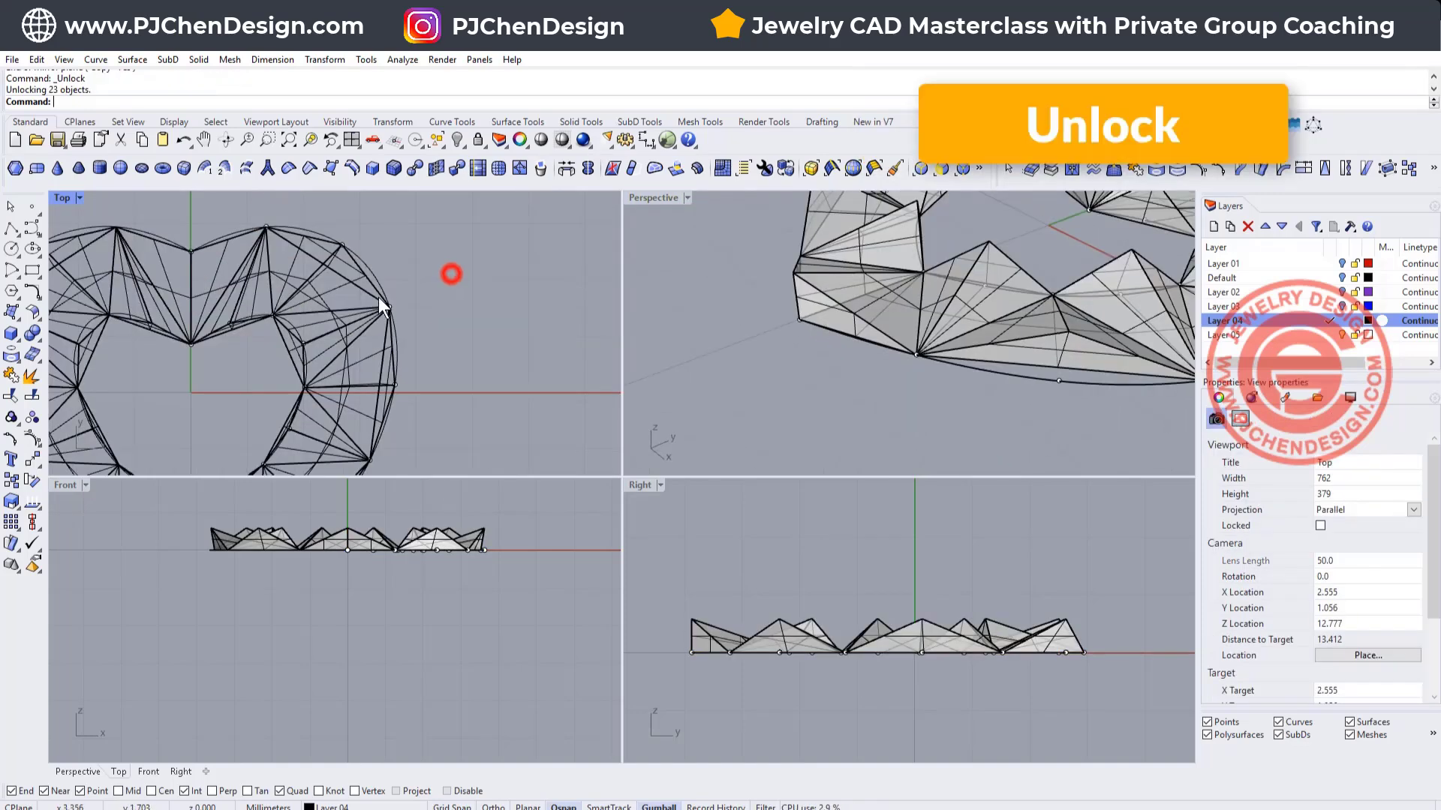
click(380, 280)
scroll(281, 335, up, 5)
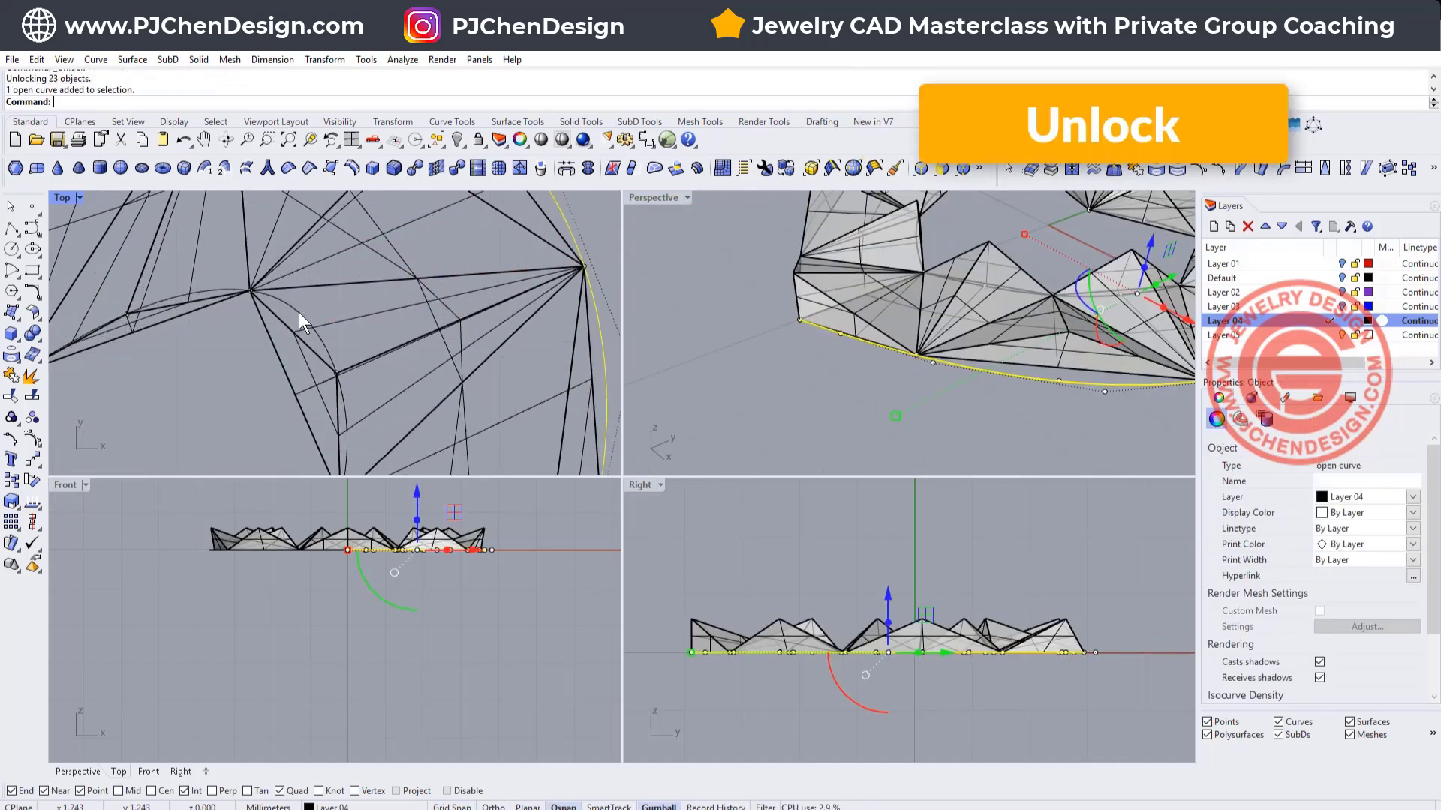
shift+click(299, 312)
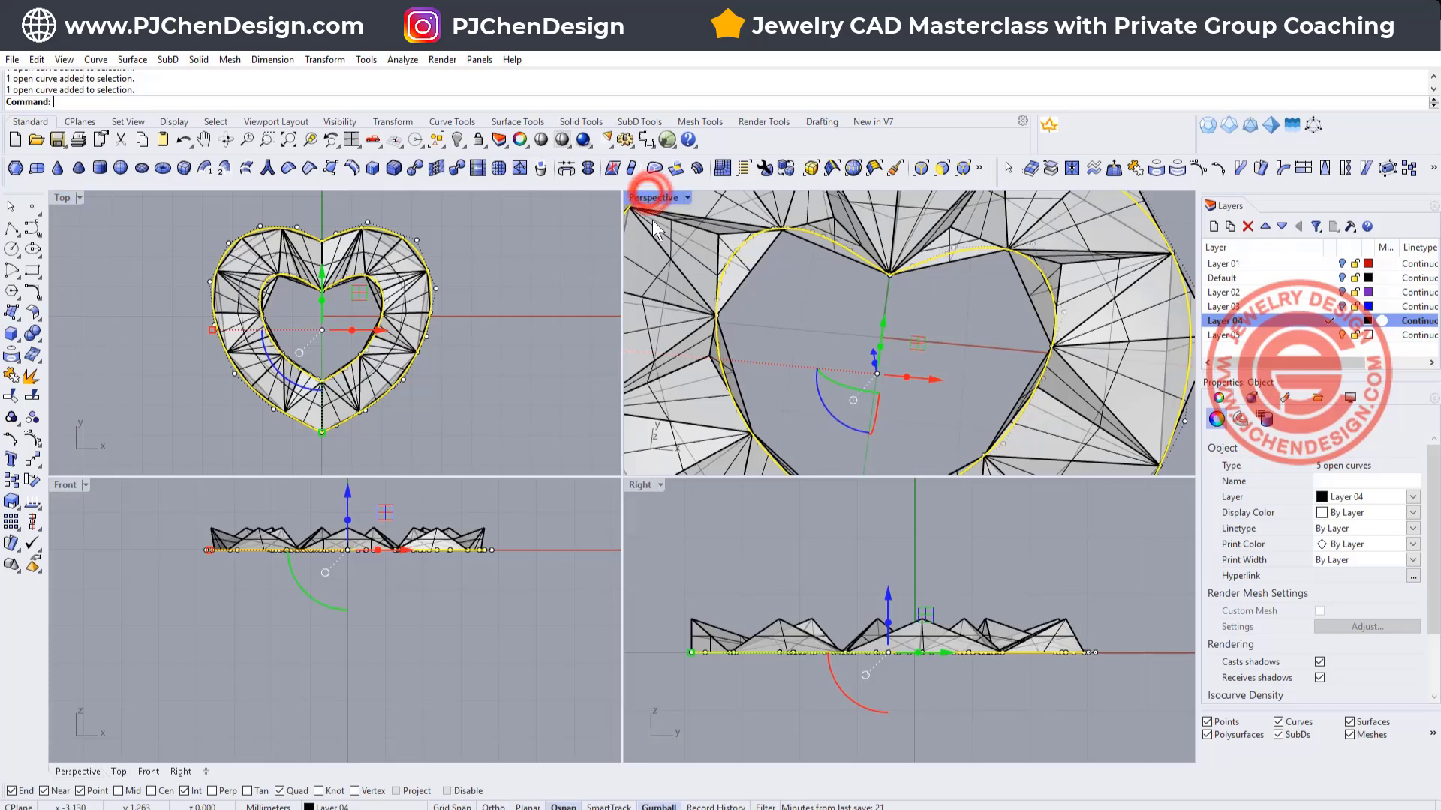
double_click(656, 199)
scroll(676, 338, down, 3)
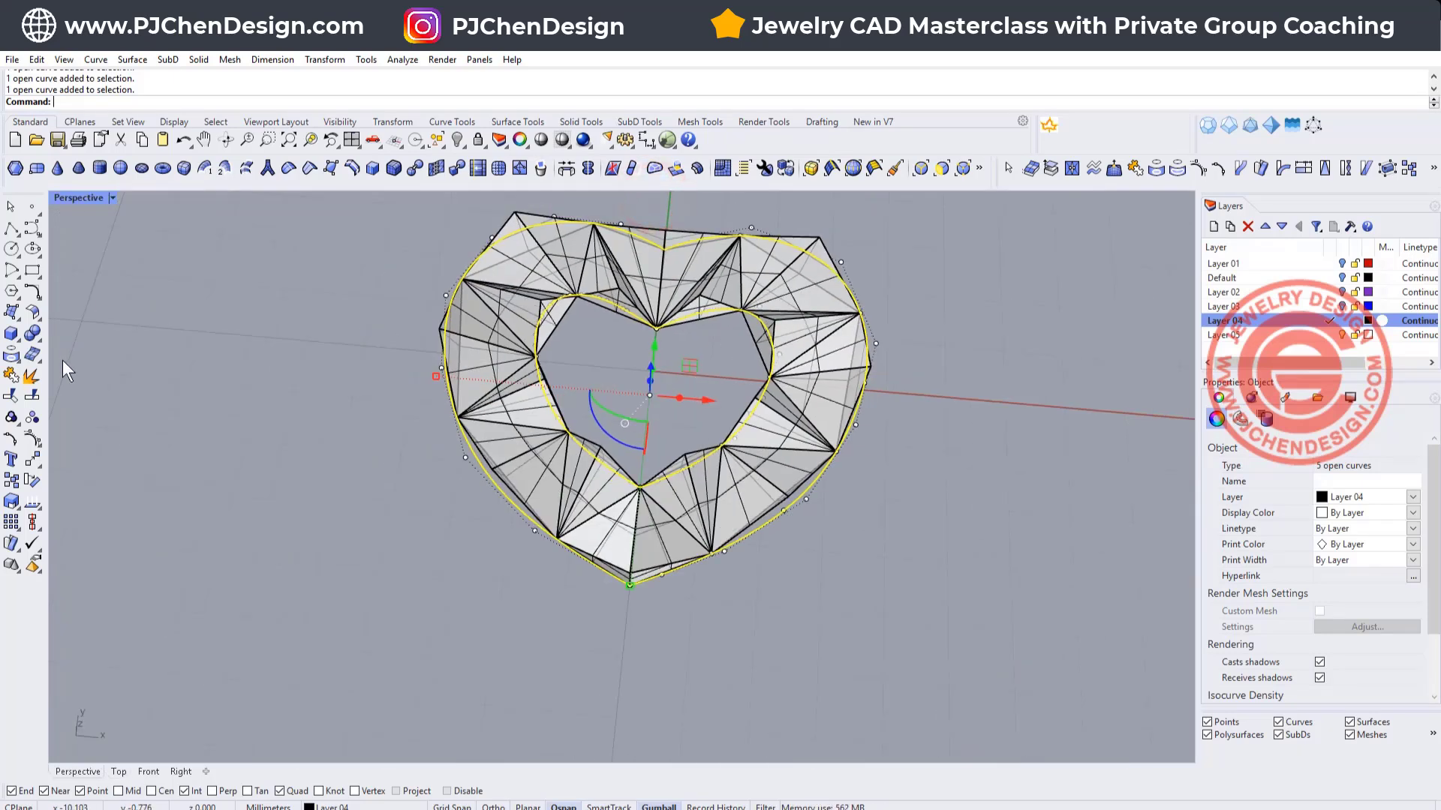
click(15, 379)
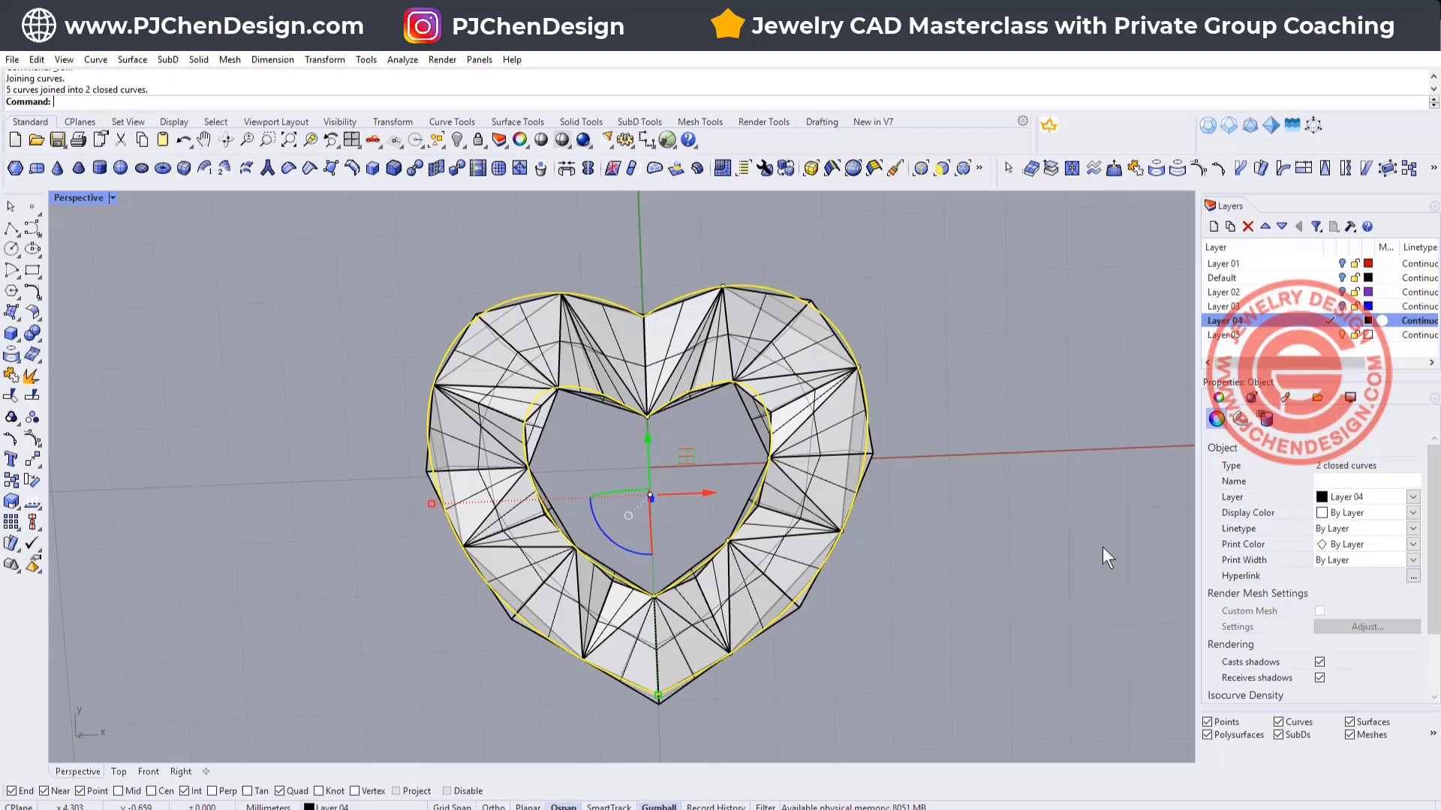
- Set the display color of the two joined heart outlines to Red
click(1410, 513)
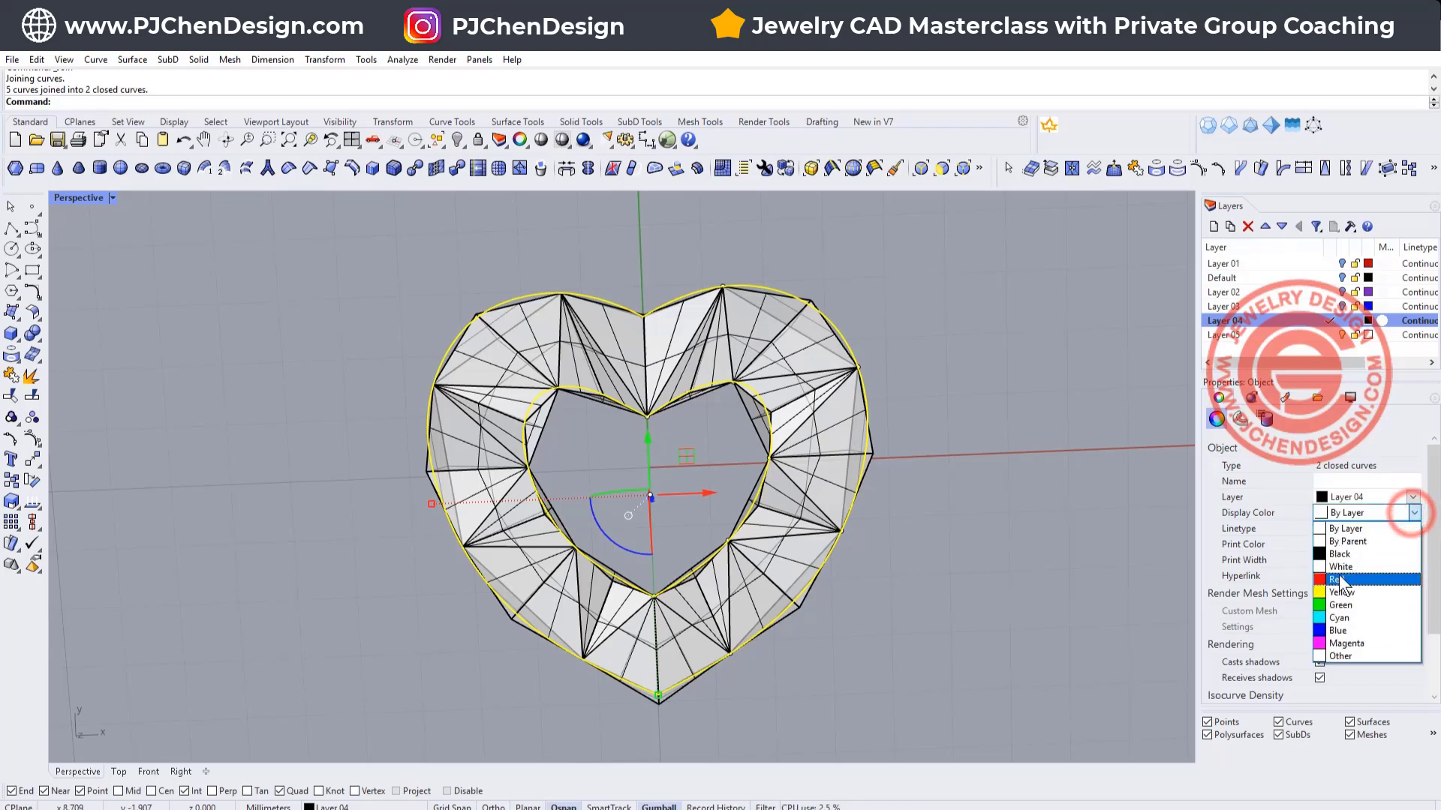
click(1337, 577)
click(1035, 478)
right_drag(998, 472, 913, 471)
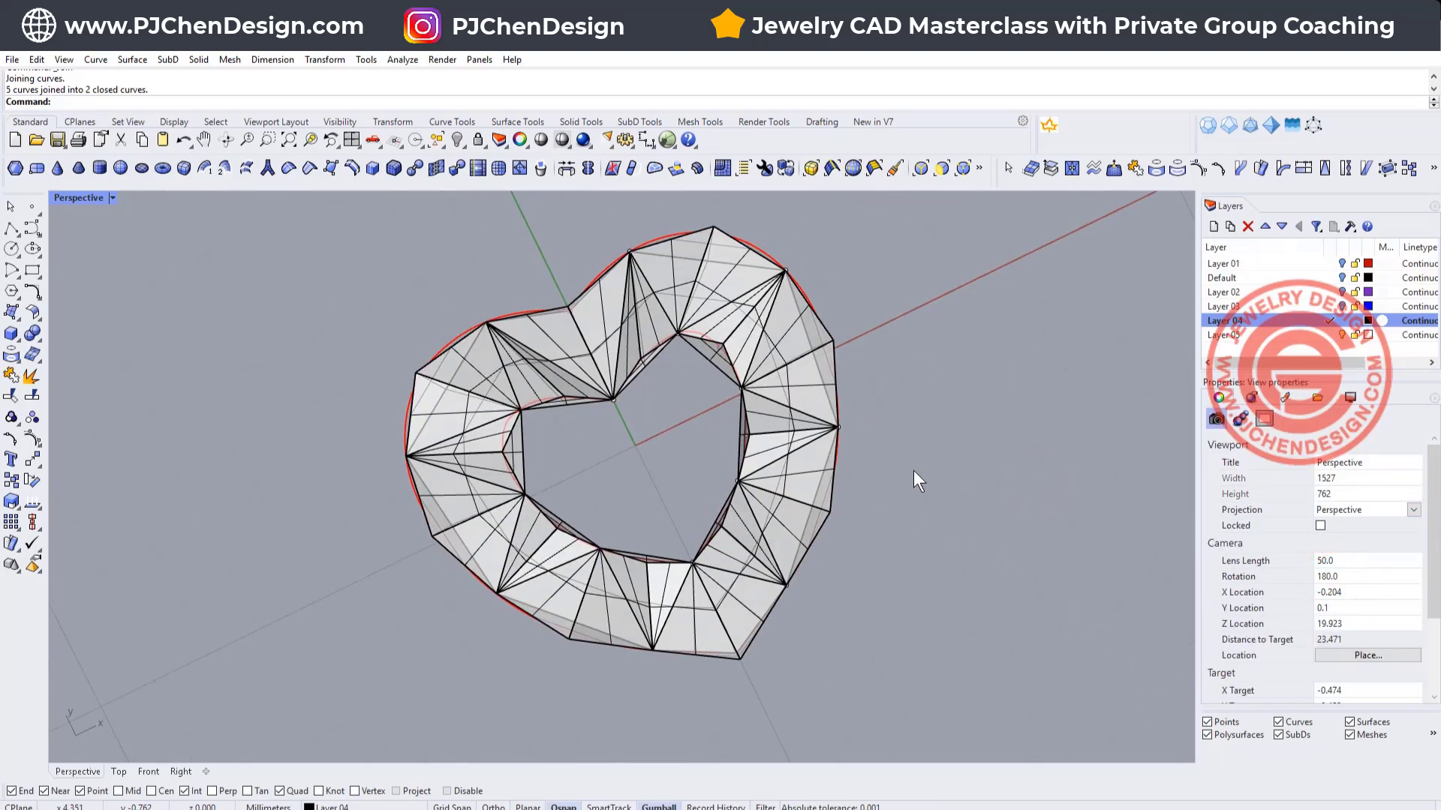
- Offset the outer heart outline 0.3 mm inward in the Top view
right_drag(379, 291, 904, 434)
scroll(666, 393, up, 3)
scroll(904, 434, up, 2)
click(904, 435)
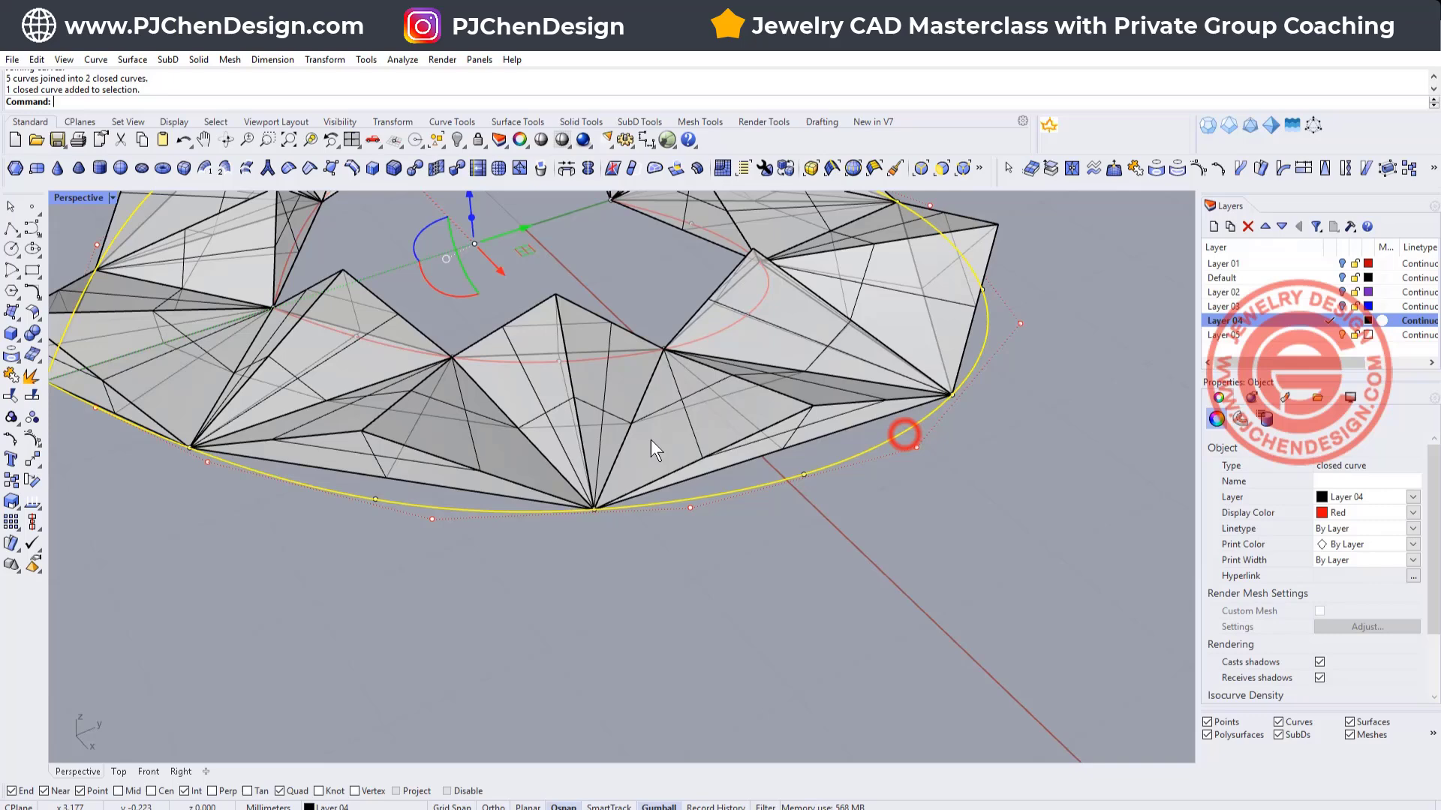
double_click(72, 195)
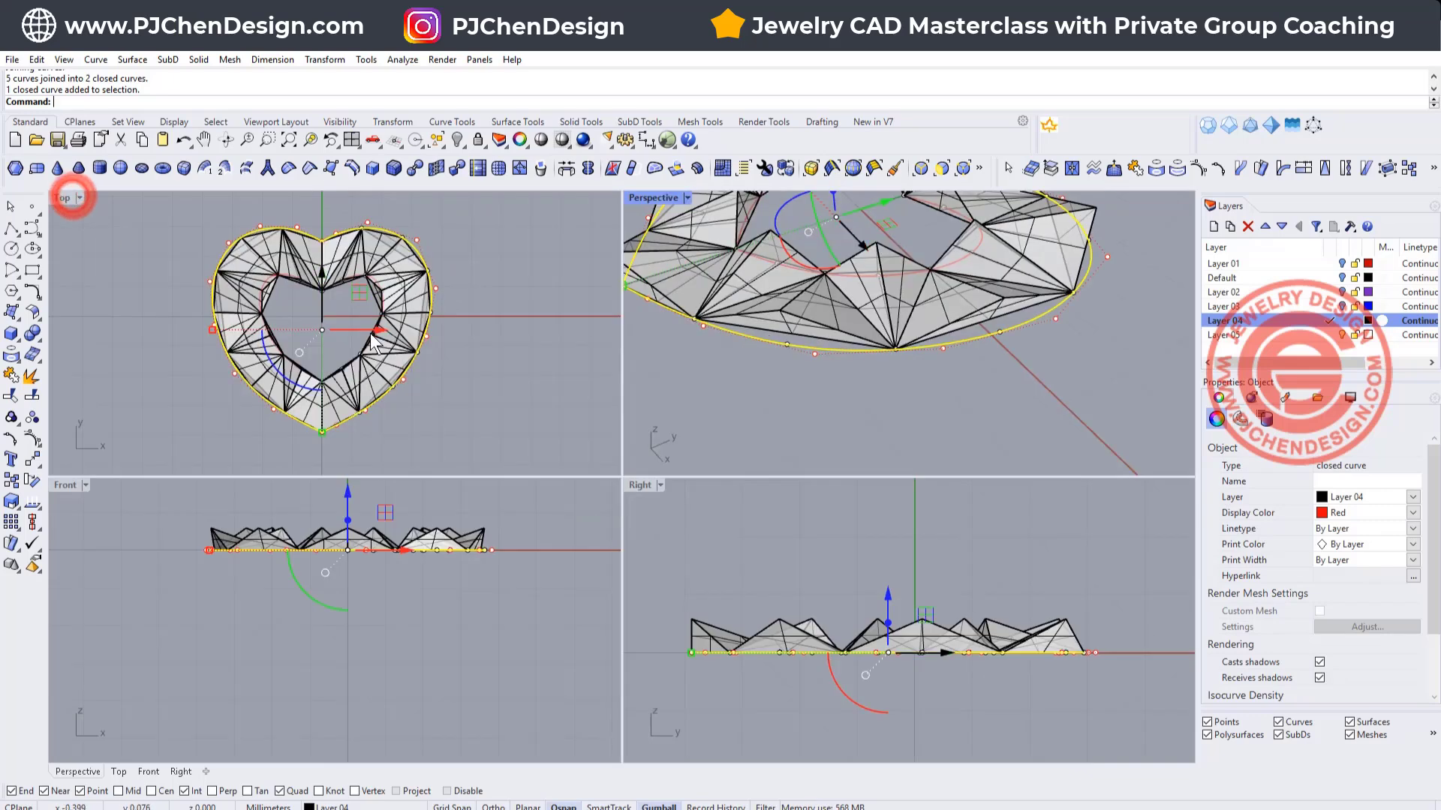
scroll(382, 290, up, 2)
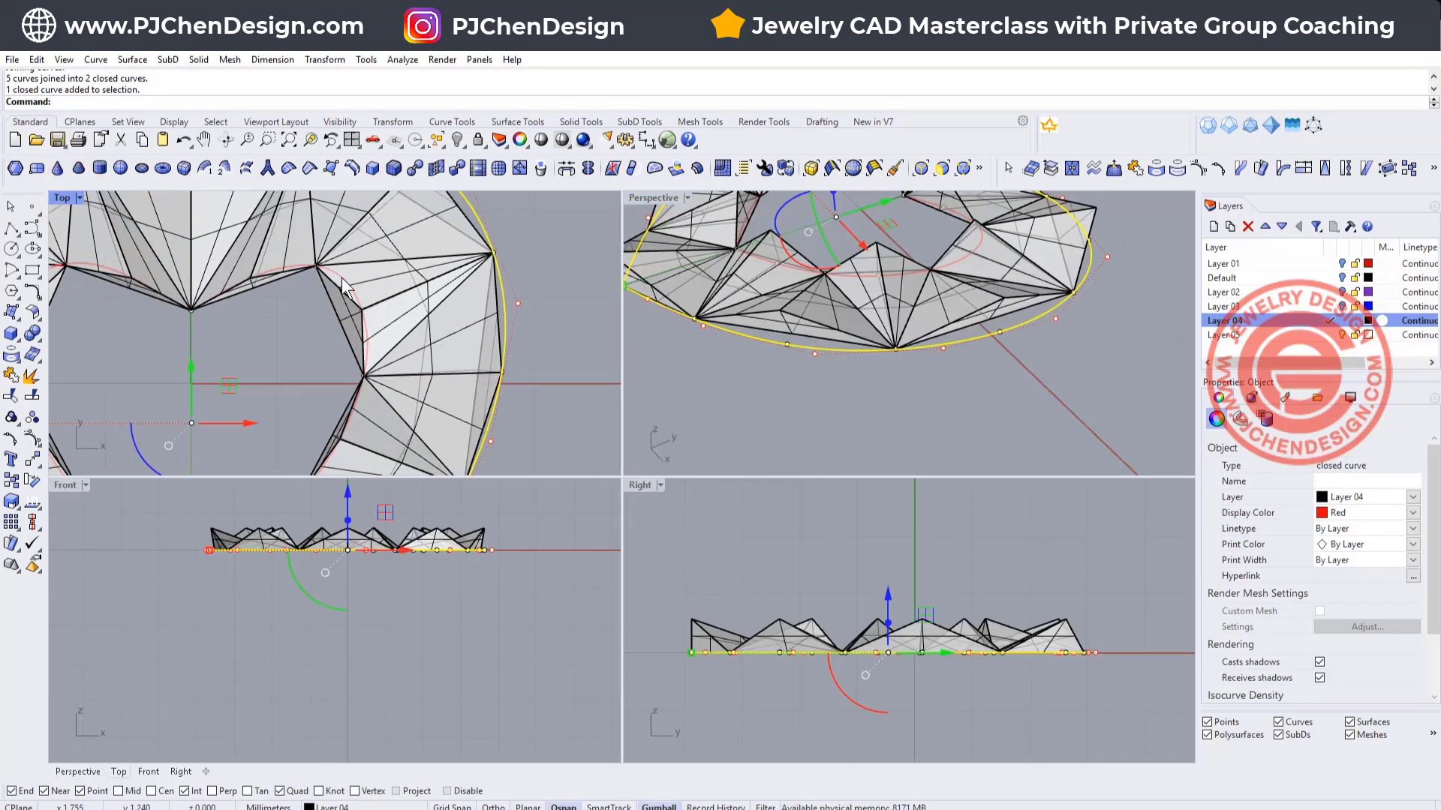
scroll(343, 288, down, 3)
click(37, 294)
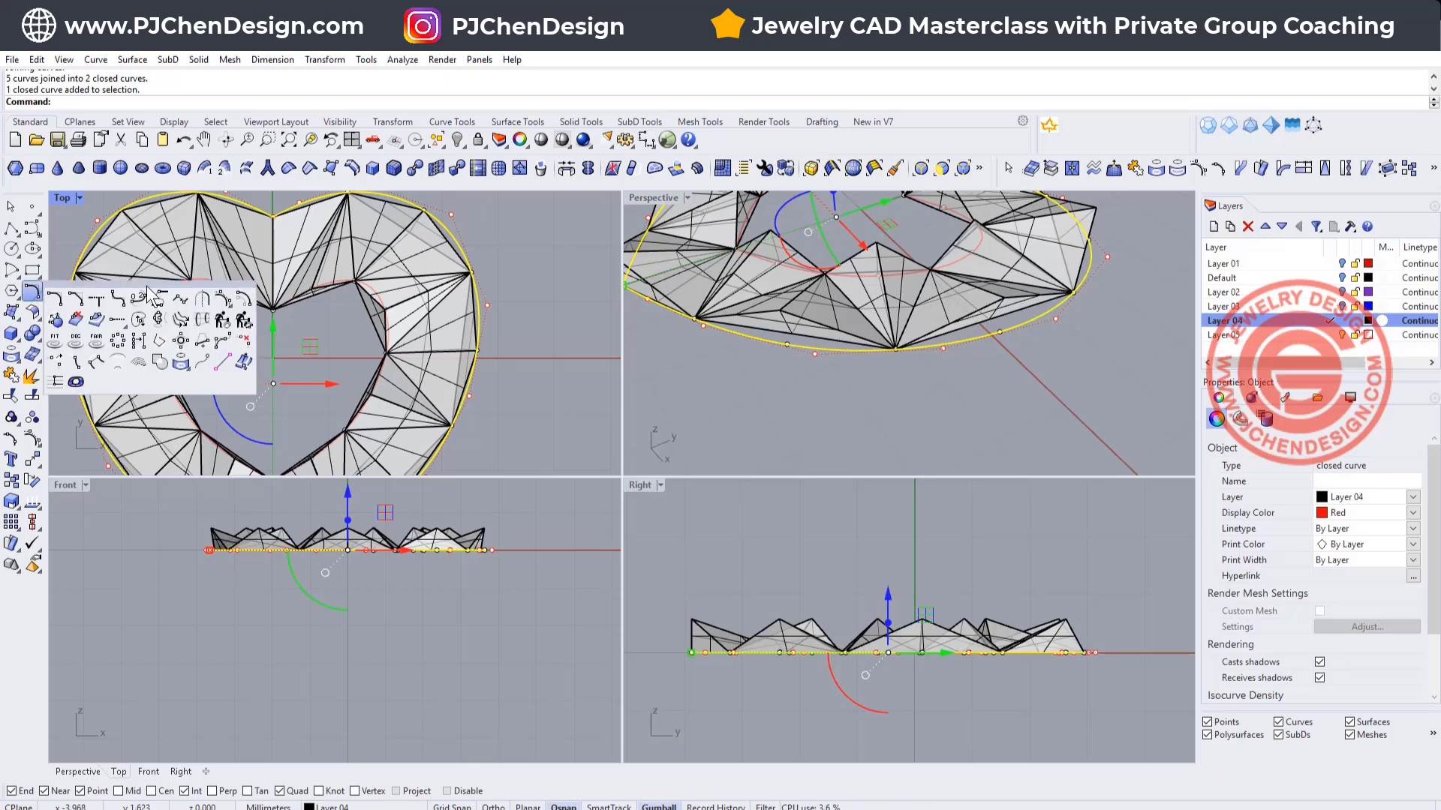
click(243, 299)
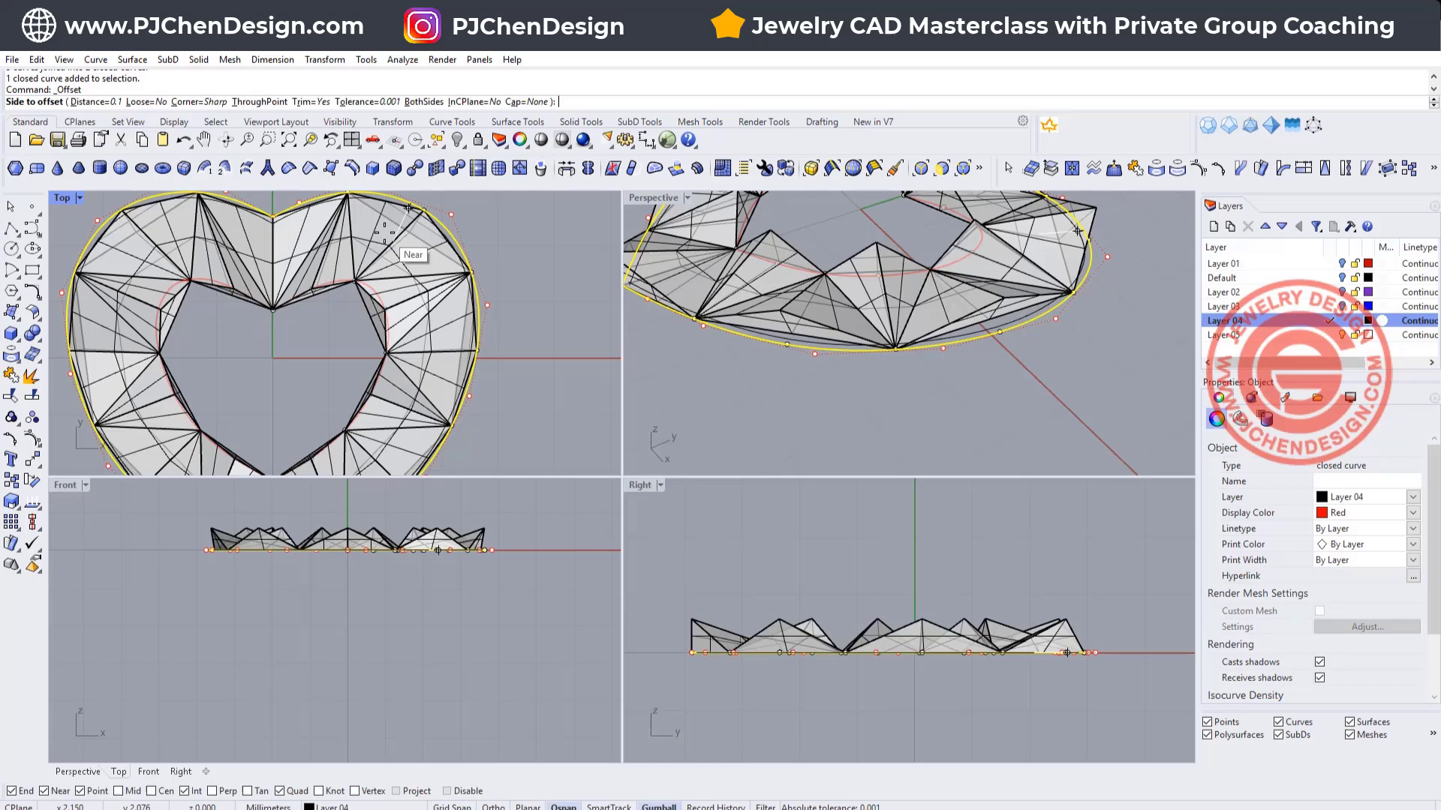
text(0.3)
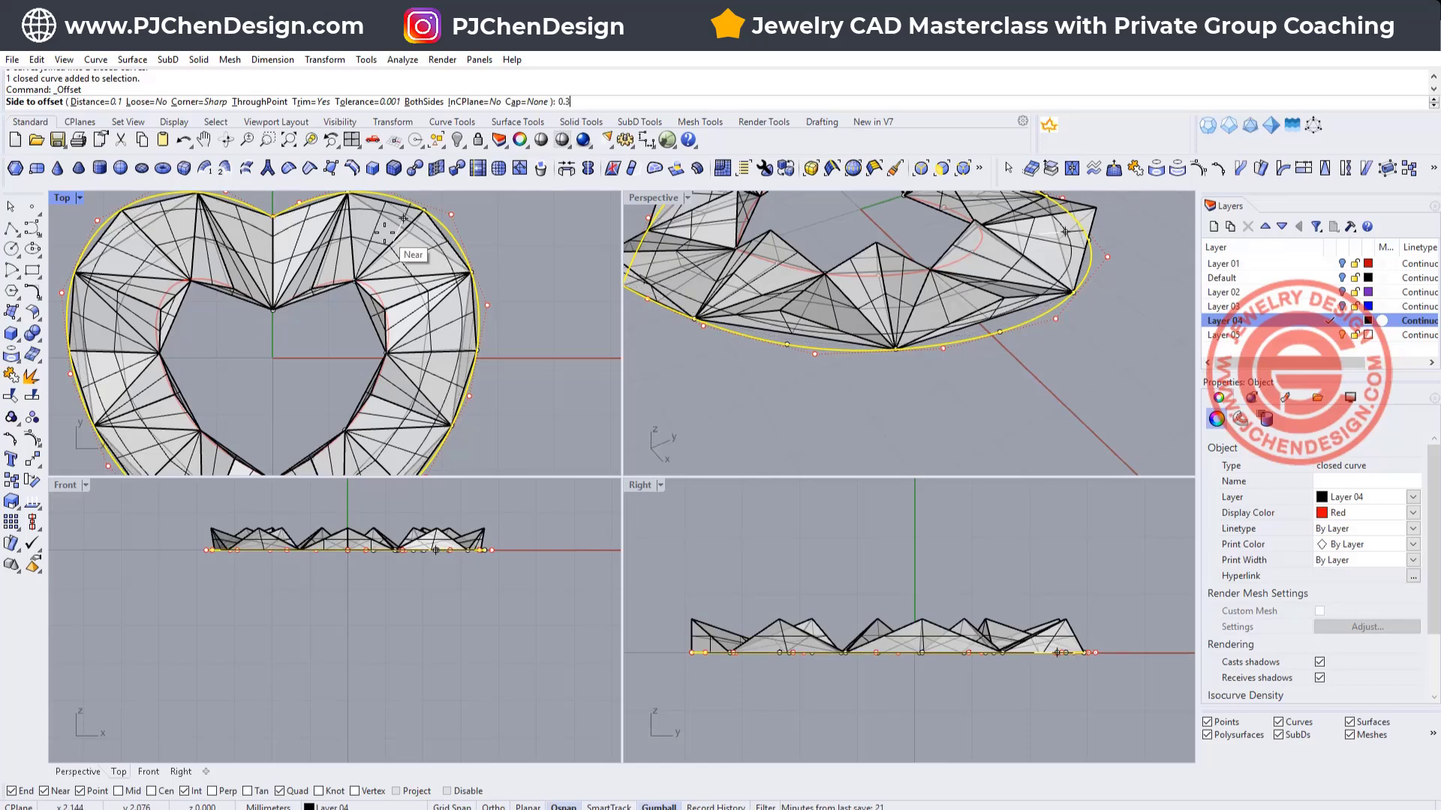
key(Return)
click(384, 233)
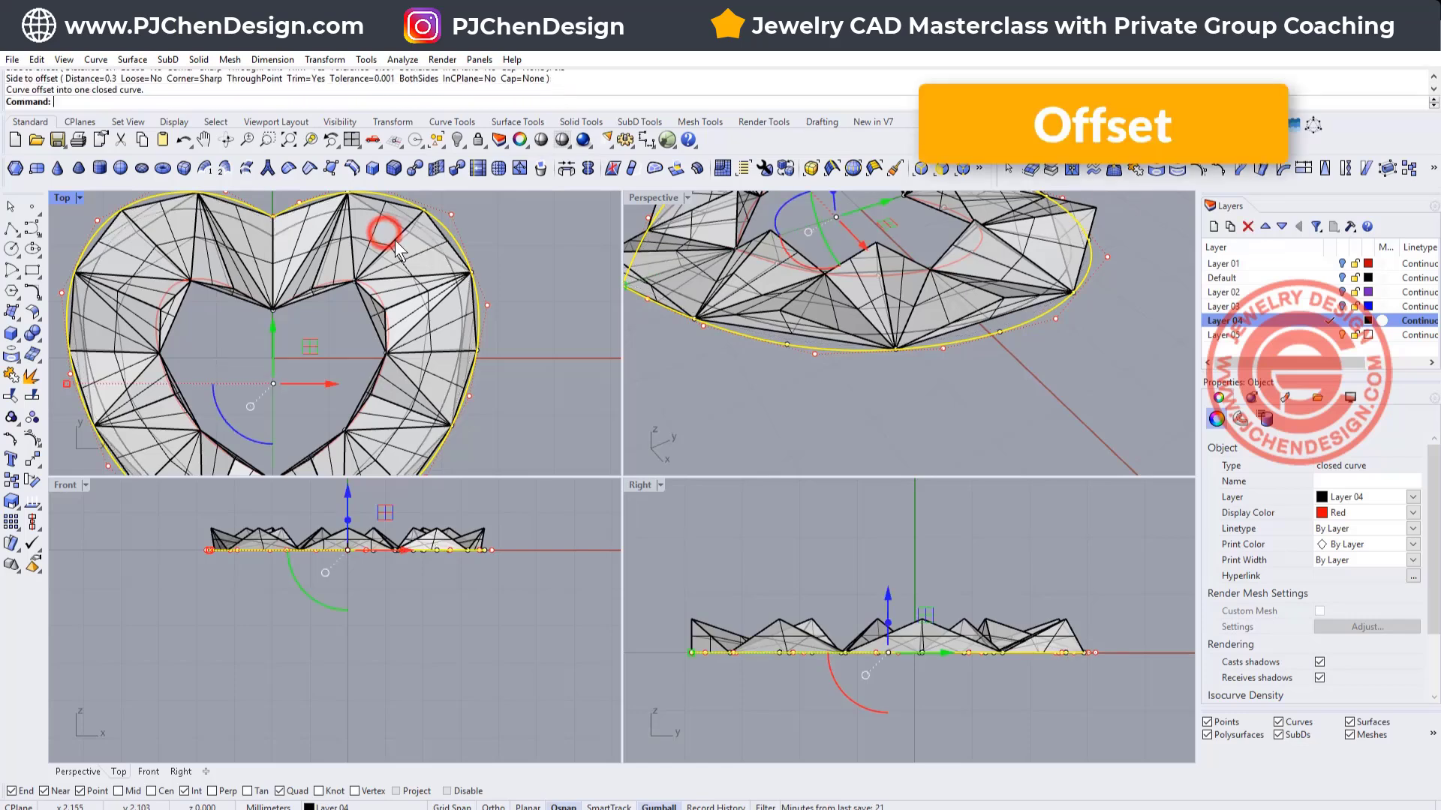
click(397, 218)
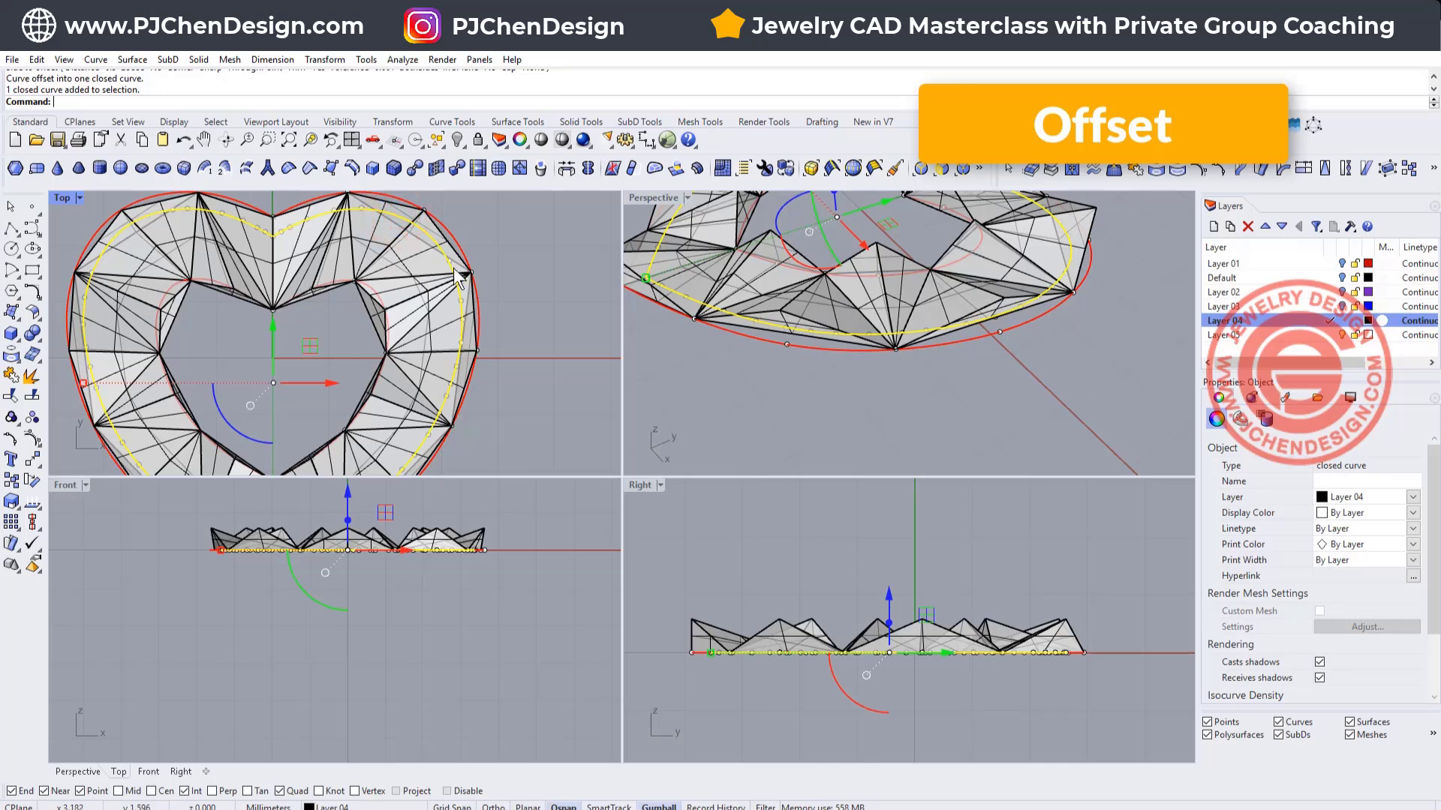
- Offset the inner heart outline 0.1 mm outward into the facet band
scroll(375, 299, up, 5)
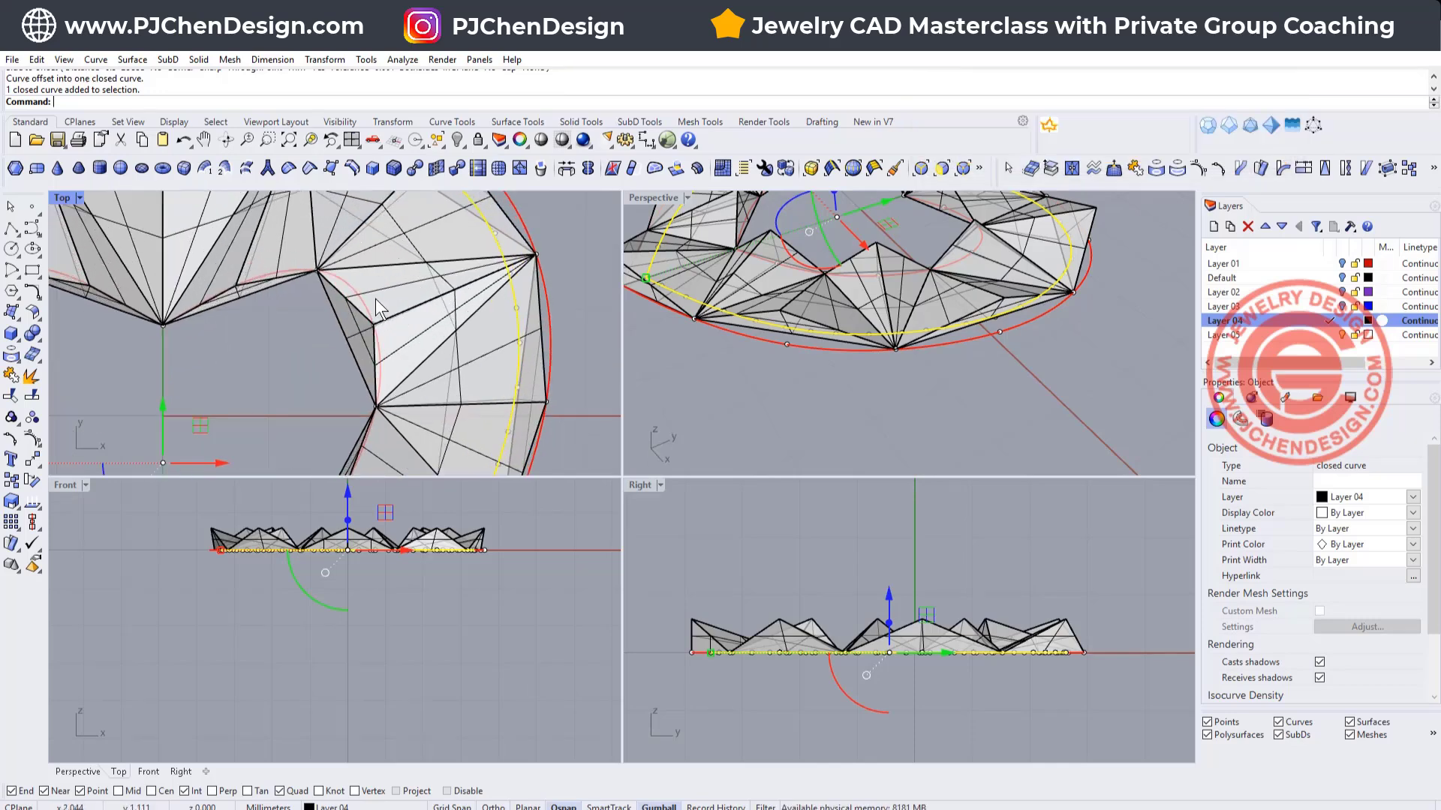
click(361, 292)
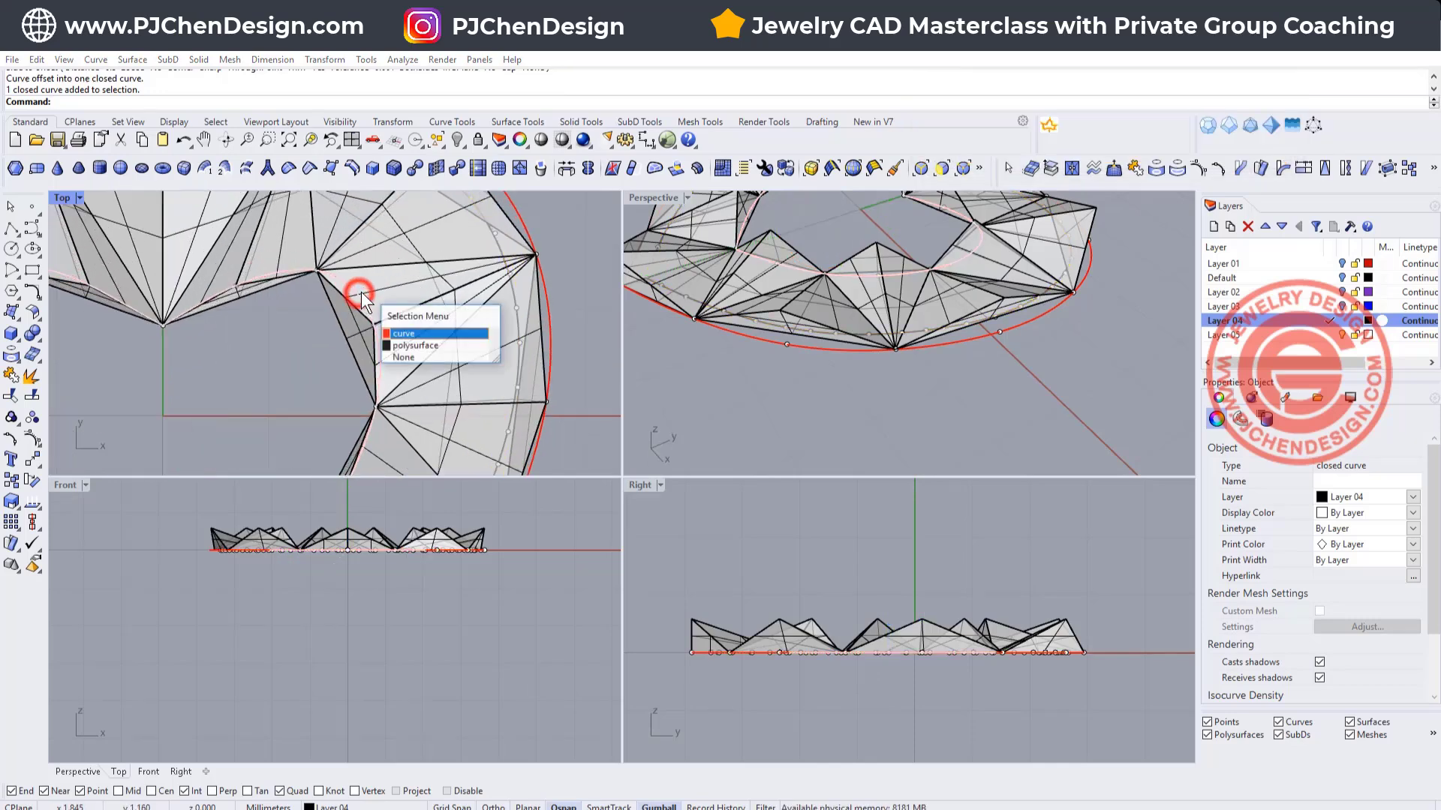
click(393, 333)
key(Return)
text(0)
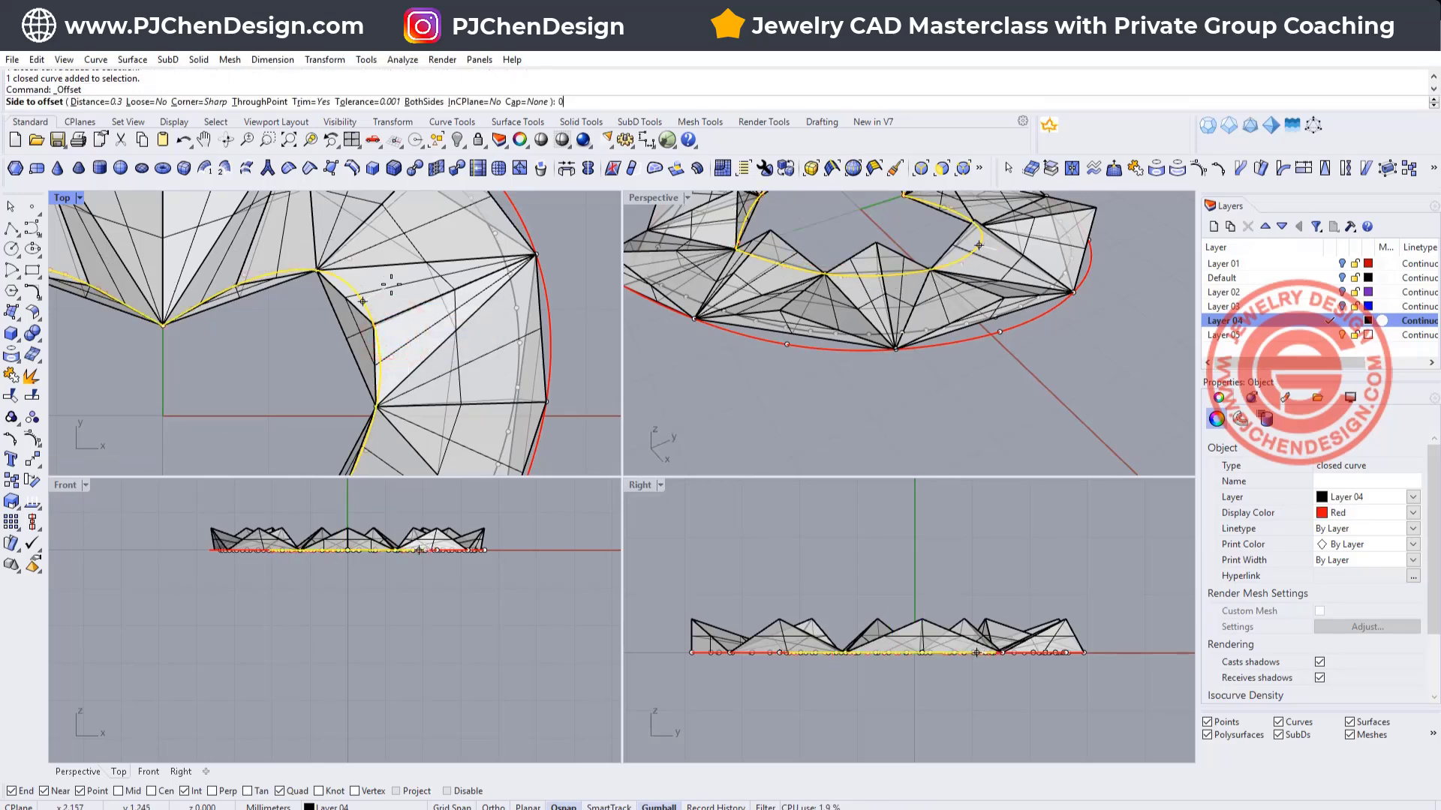
text(.1)
key(Return)
click(390, 285)
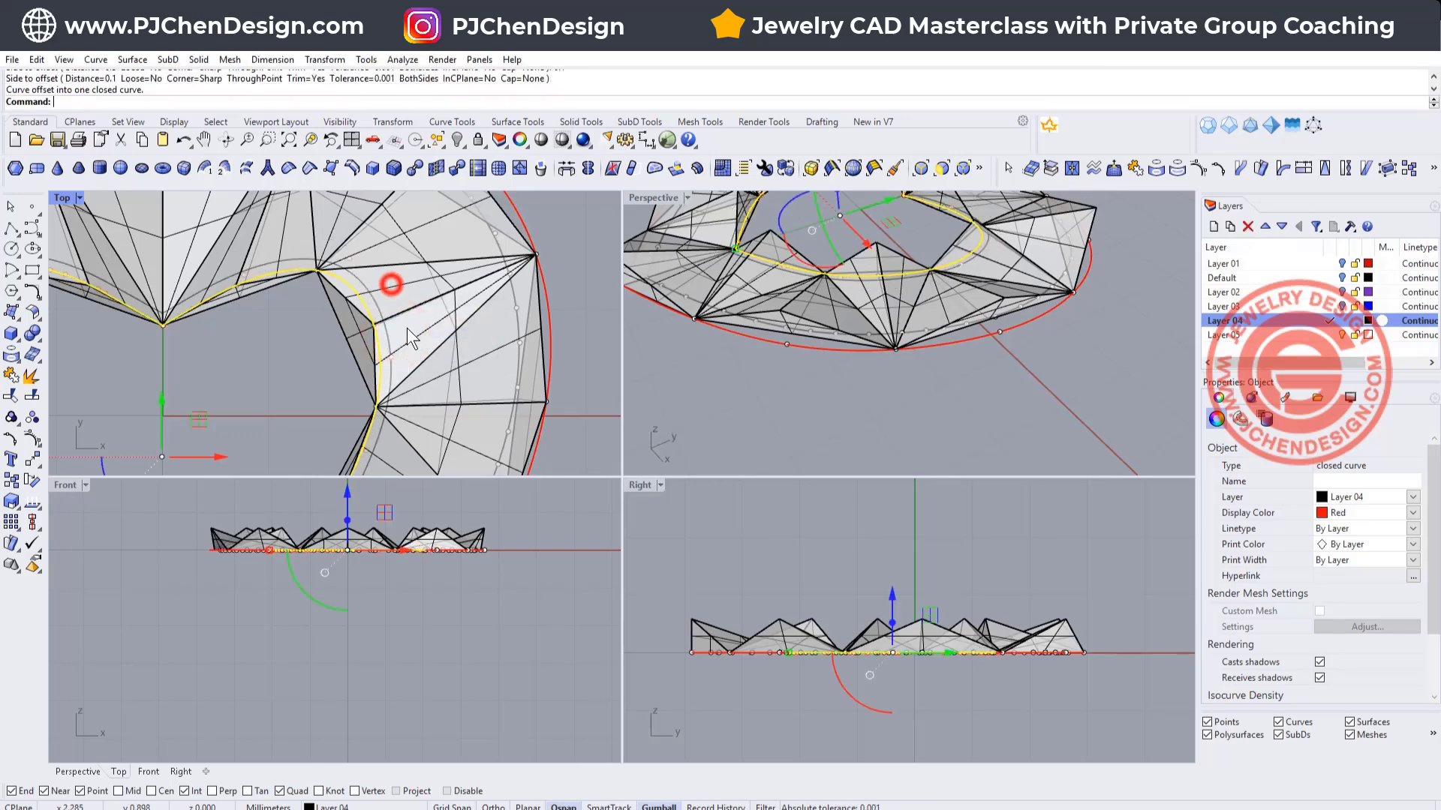
click(562, 312)
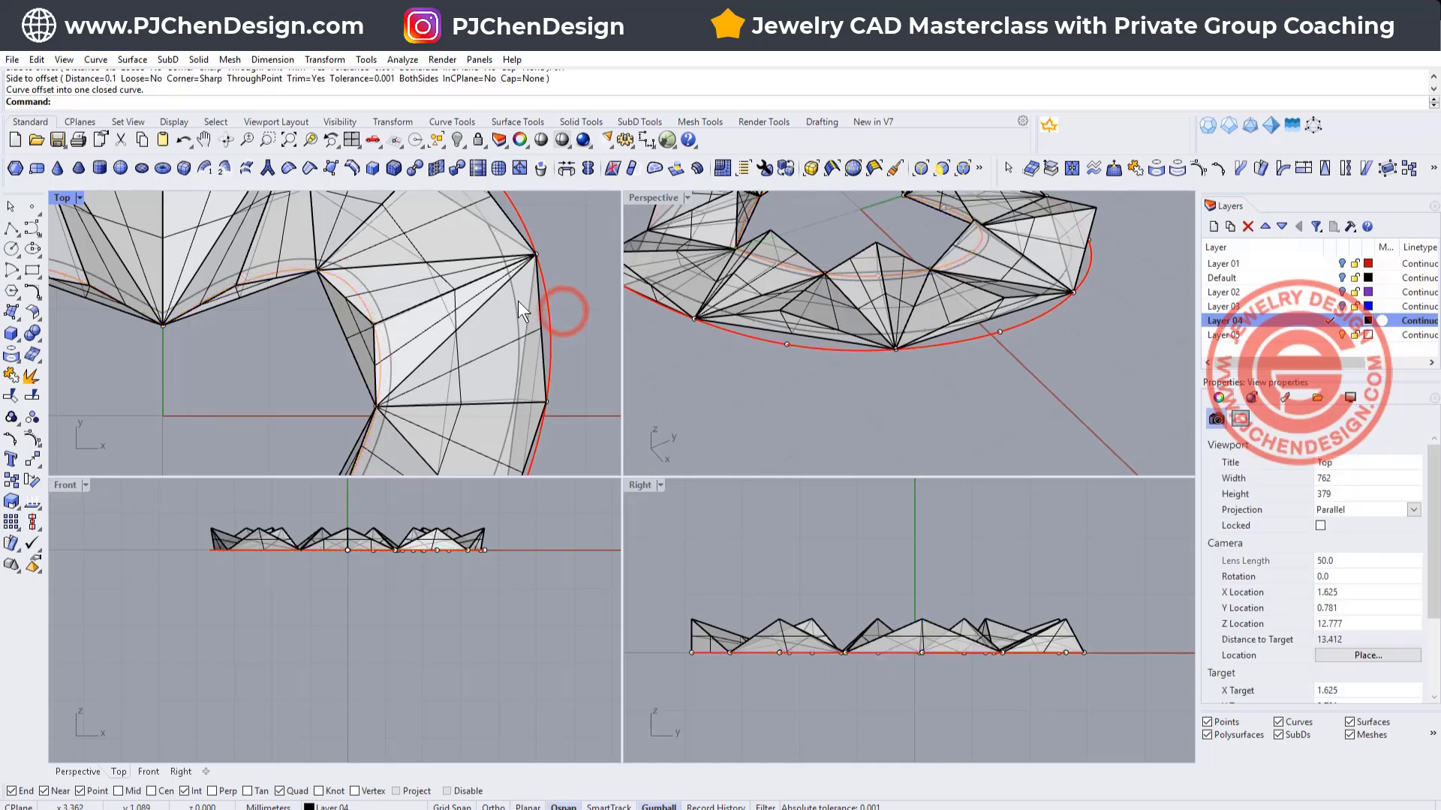
- Extrude the two offset heart curves downward as a closed solid about 4 mm tall
click(516, 305)
click(377, 311)
click(132, 59)
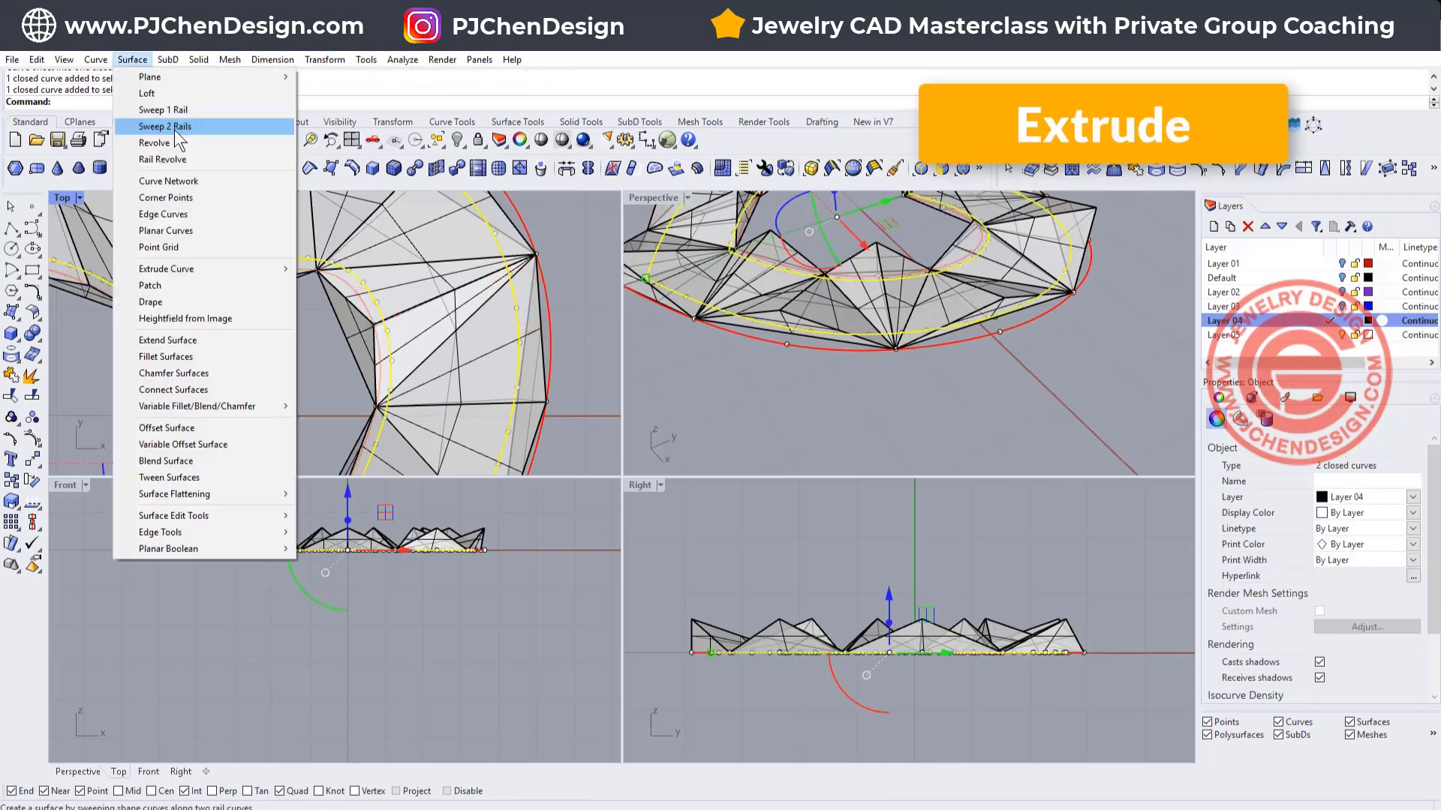
mouse_move(199, 60)
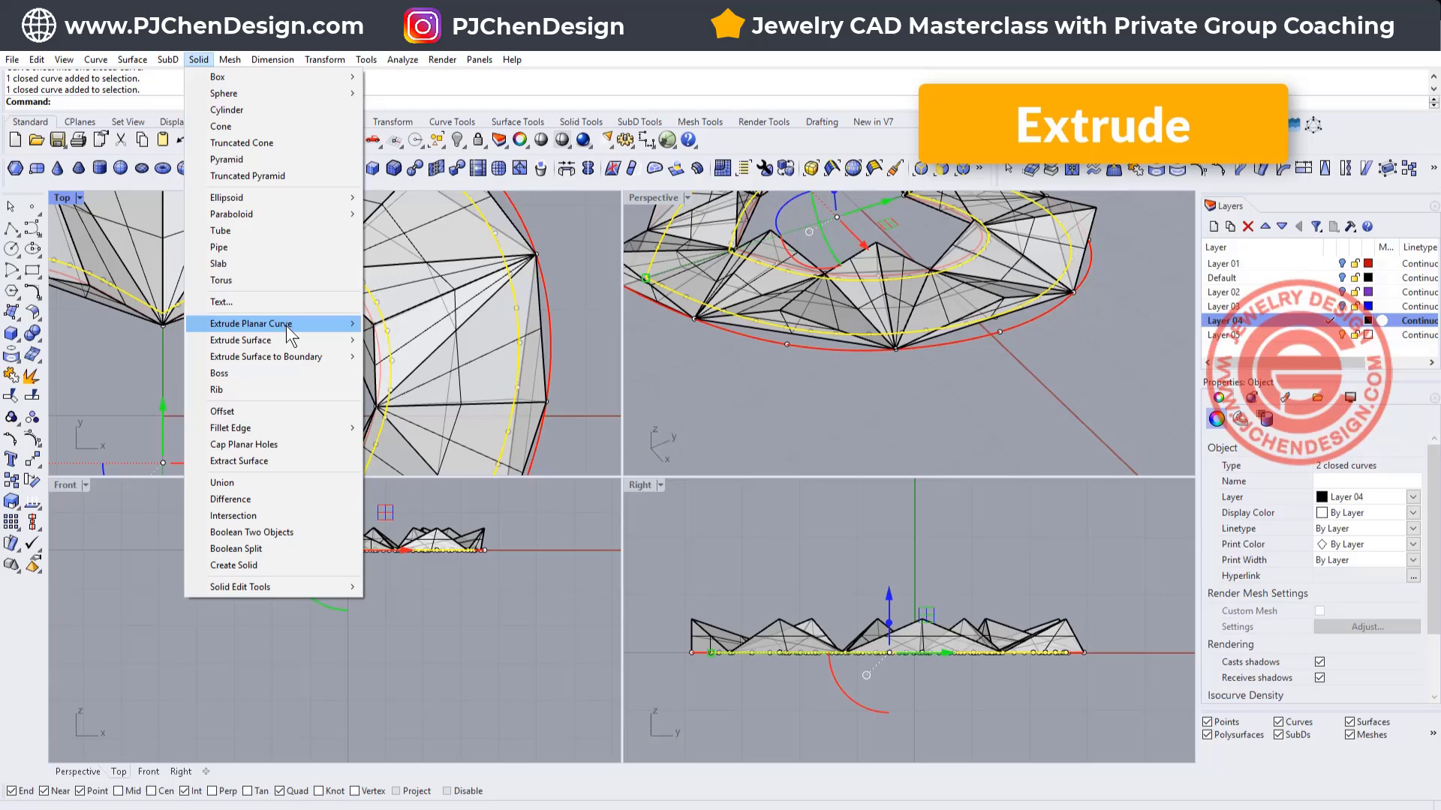
mouse_move(313, 325)
click(401, 324)
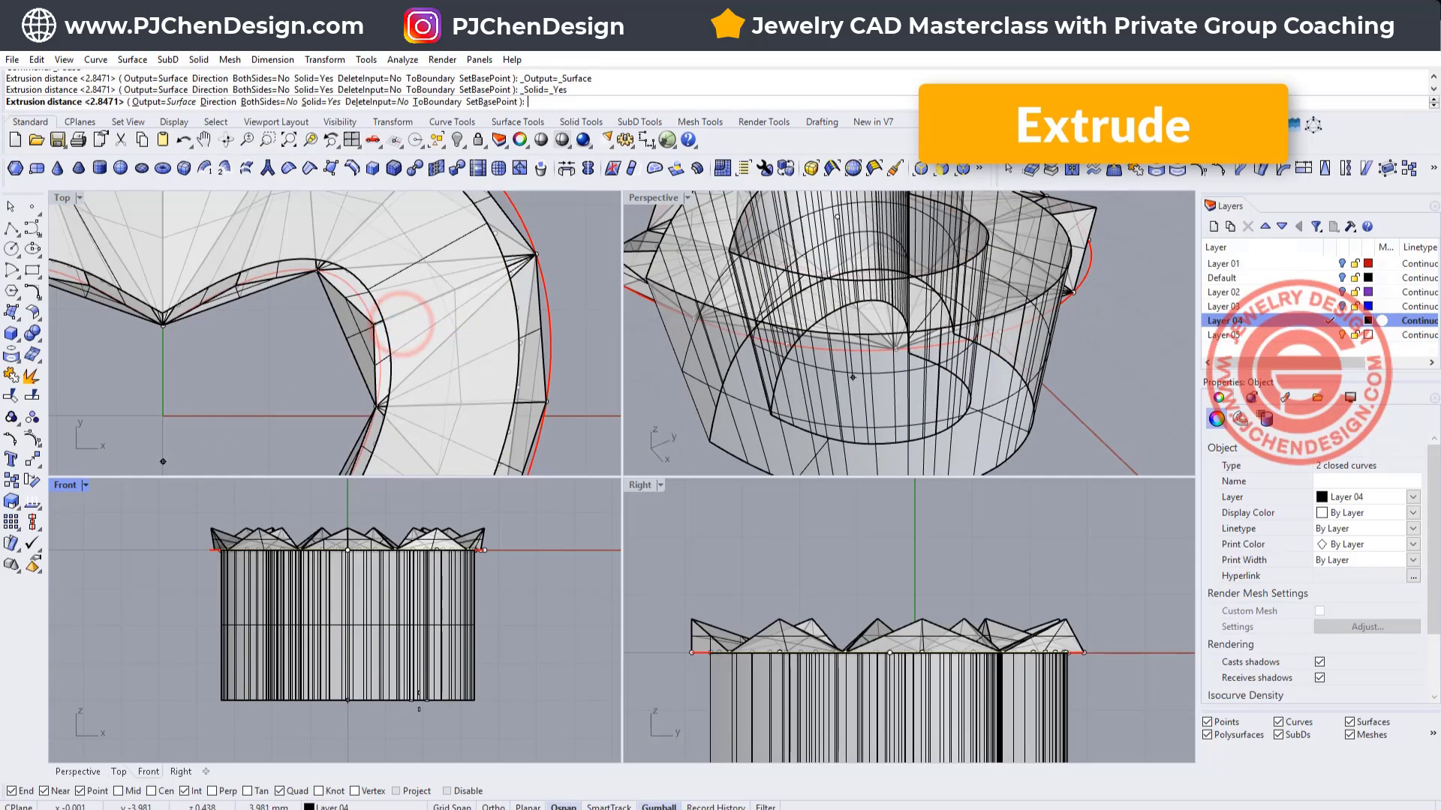
click(419, 700)
- Move the heart-shaped extrusion up about 1.57 mm in the Front view so it passes fully through the facets
click(424, 657)
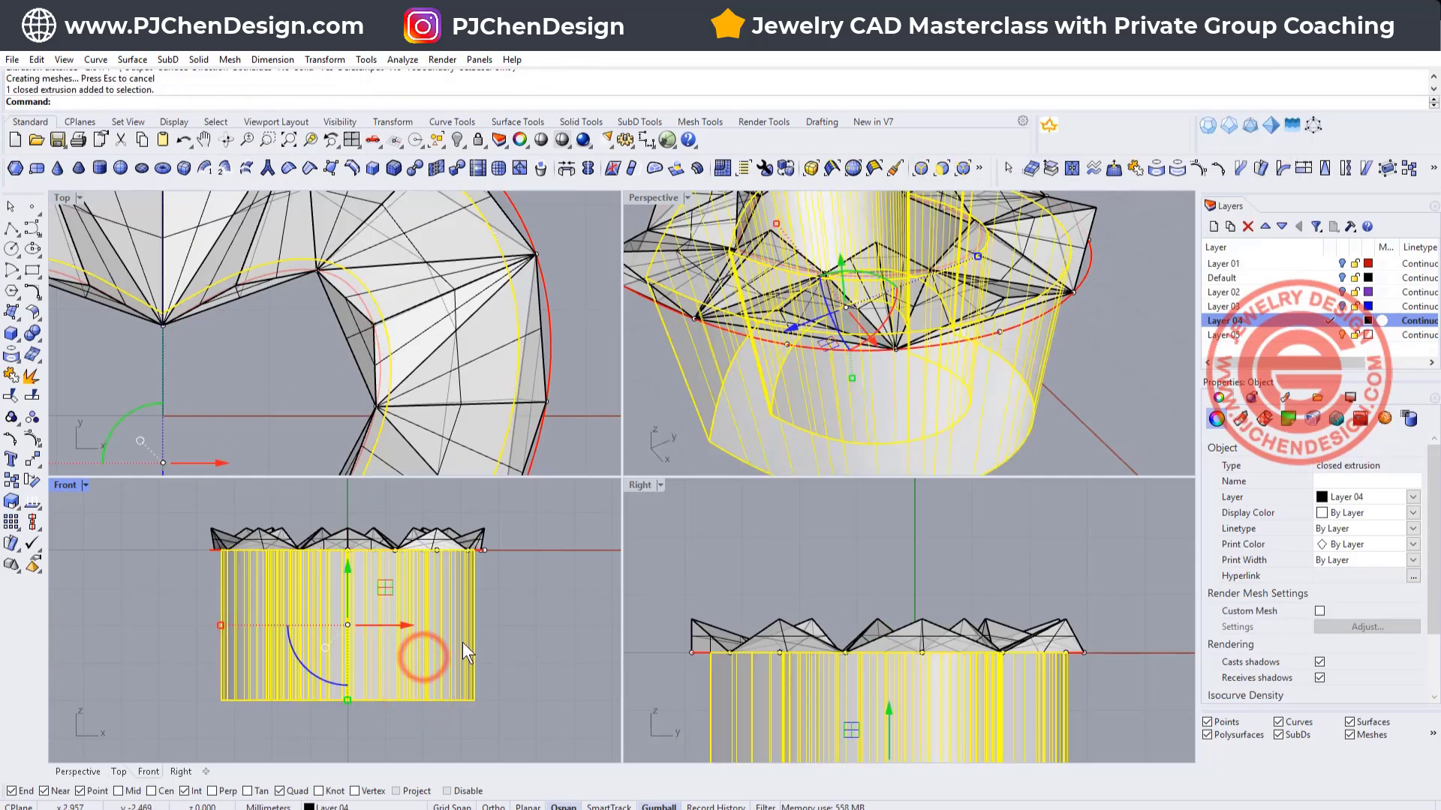
drag(348, 566, 348, 506)
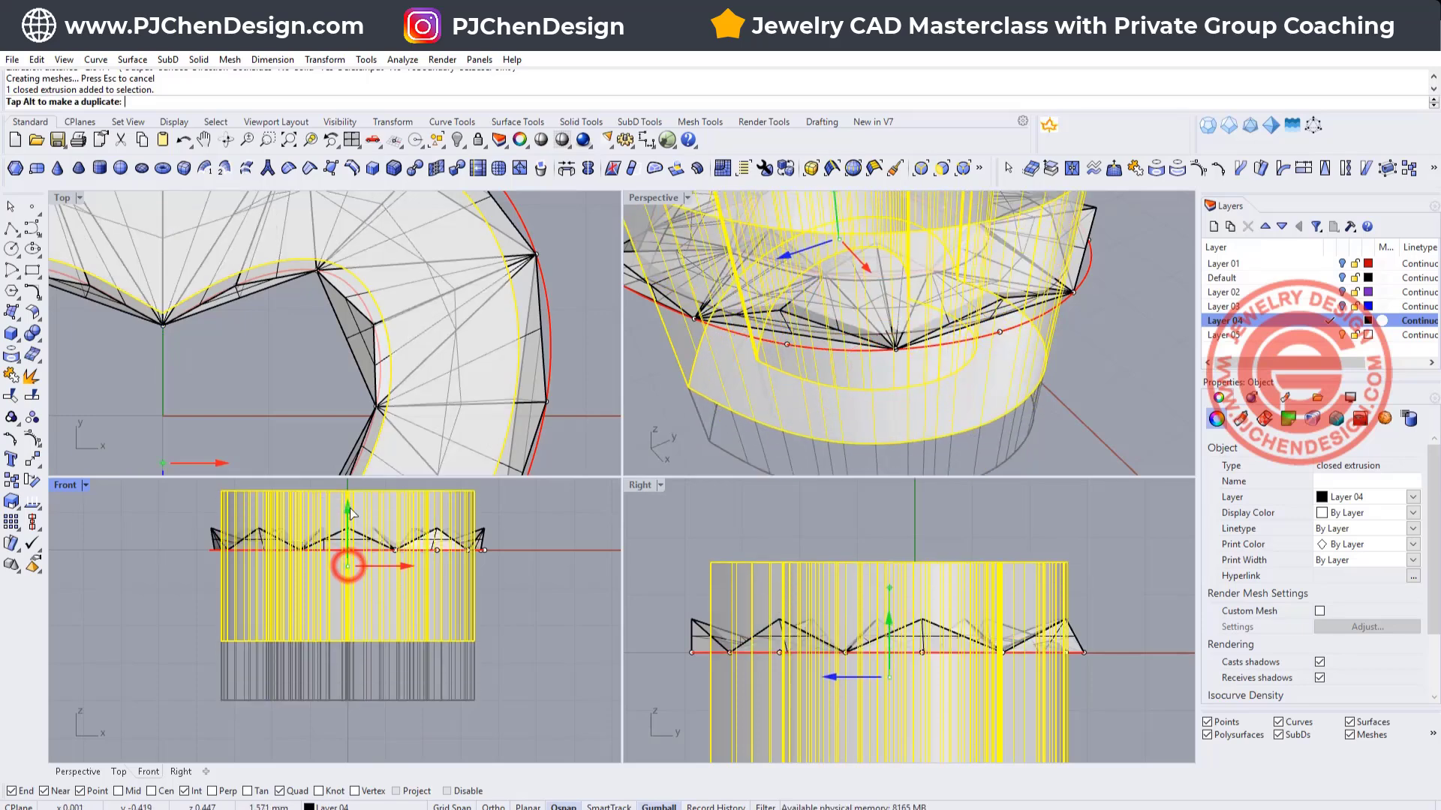
right_drag(480, 598, 454, 624)
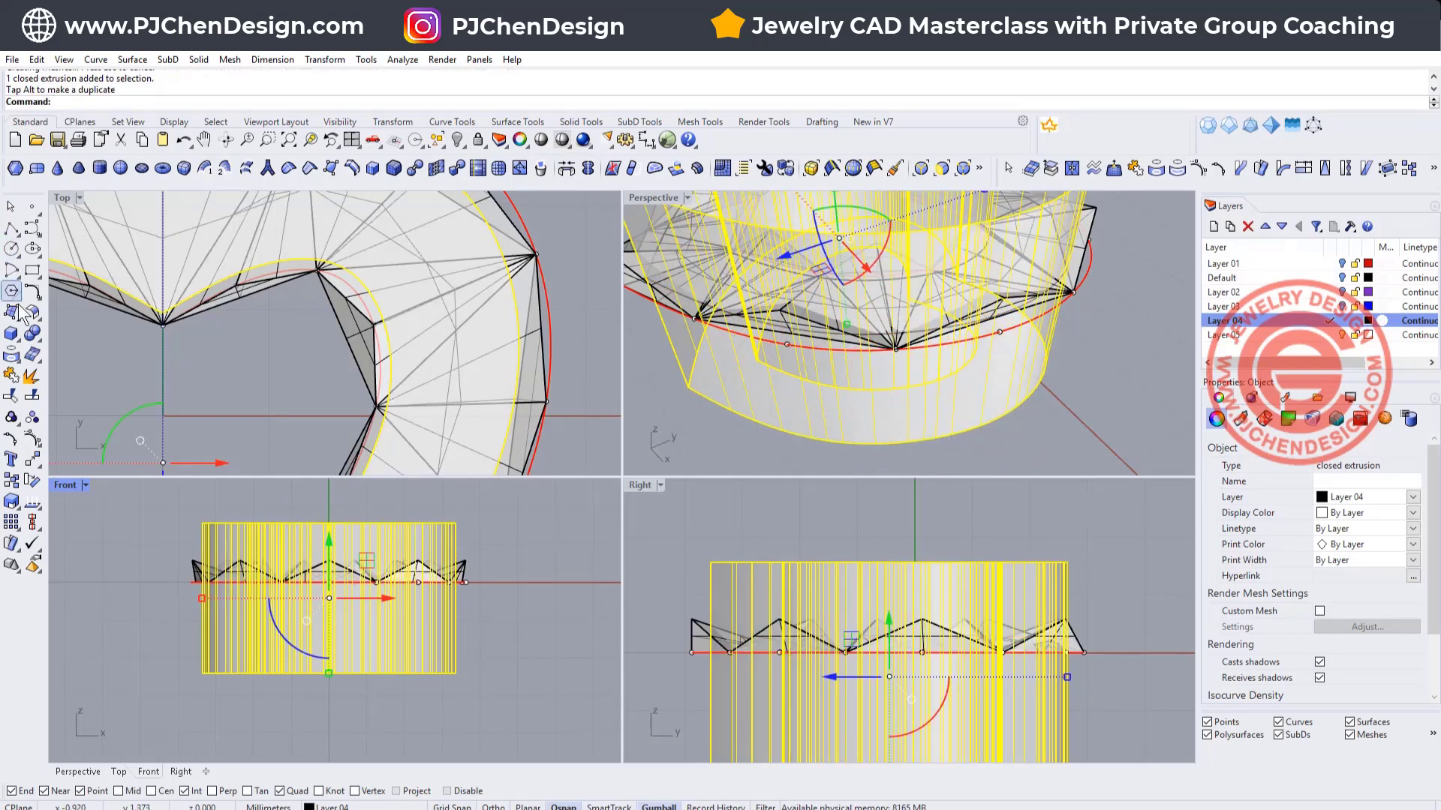
click(113, 359)
- Boolean-intersect all the facet polysurfaces with the heart-shaped extrusion
click(32, 332)
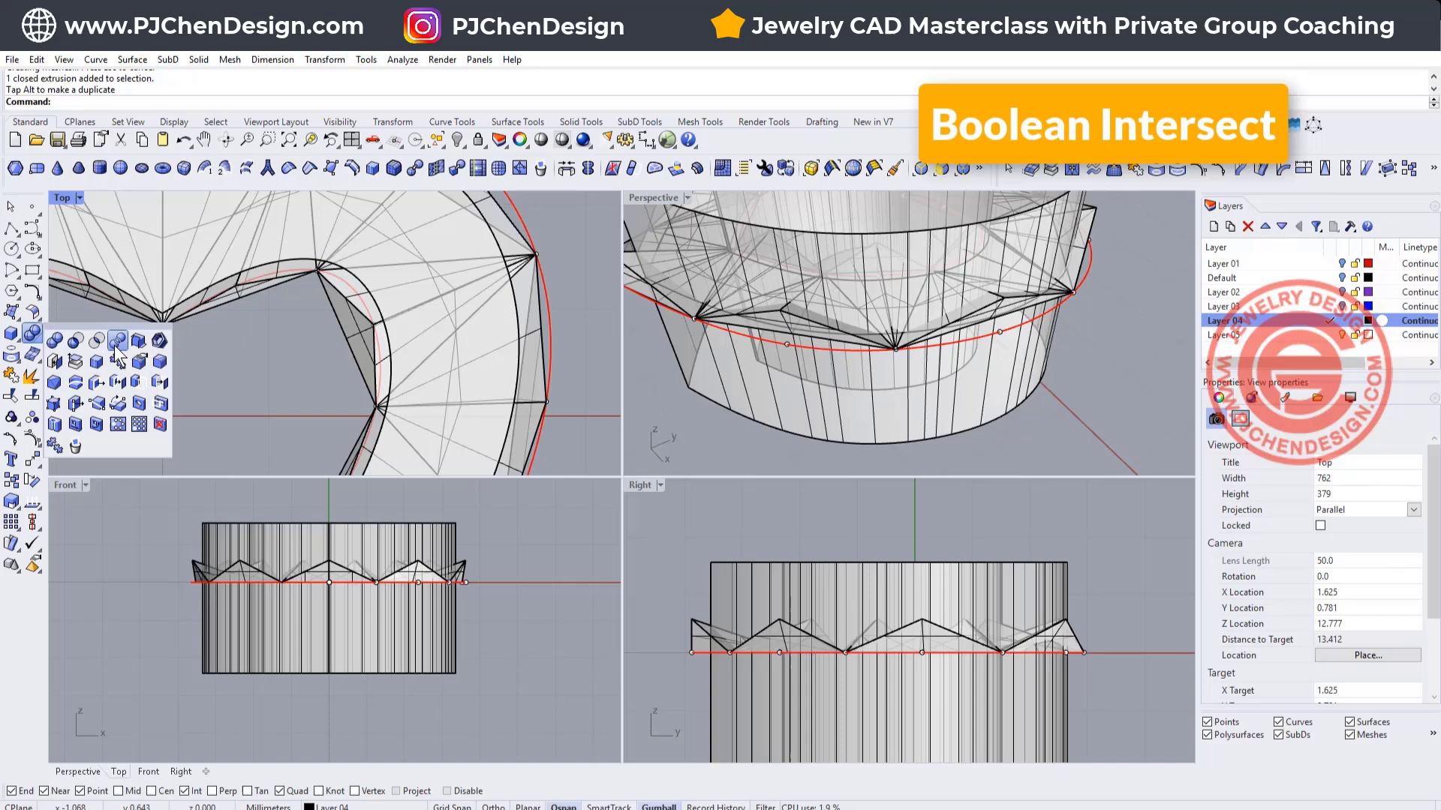
click(97, 342)
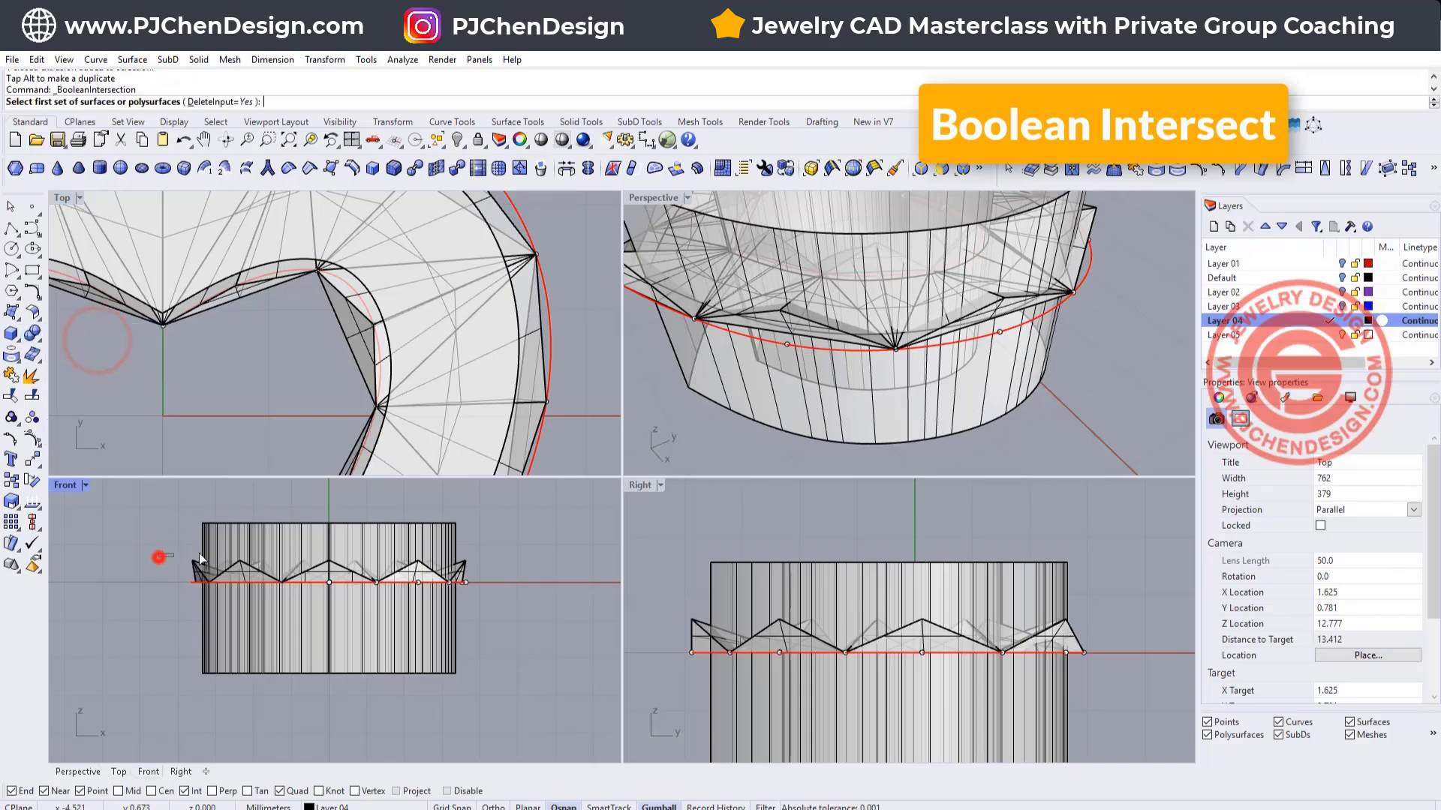
drag(201, 559, 564, 633)
key(Return)
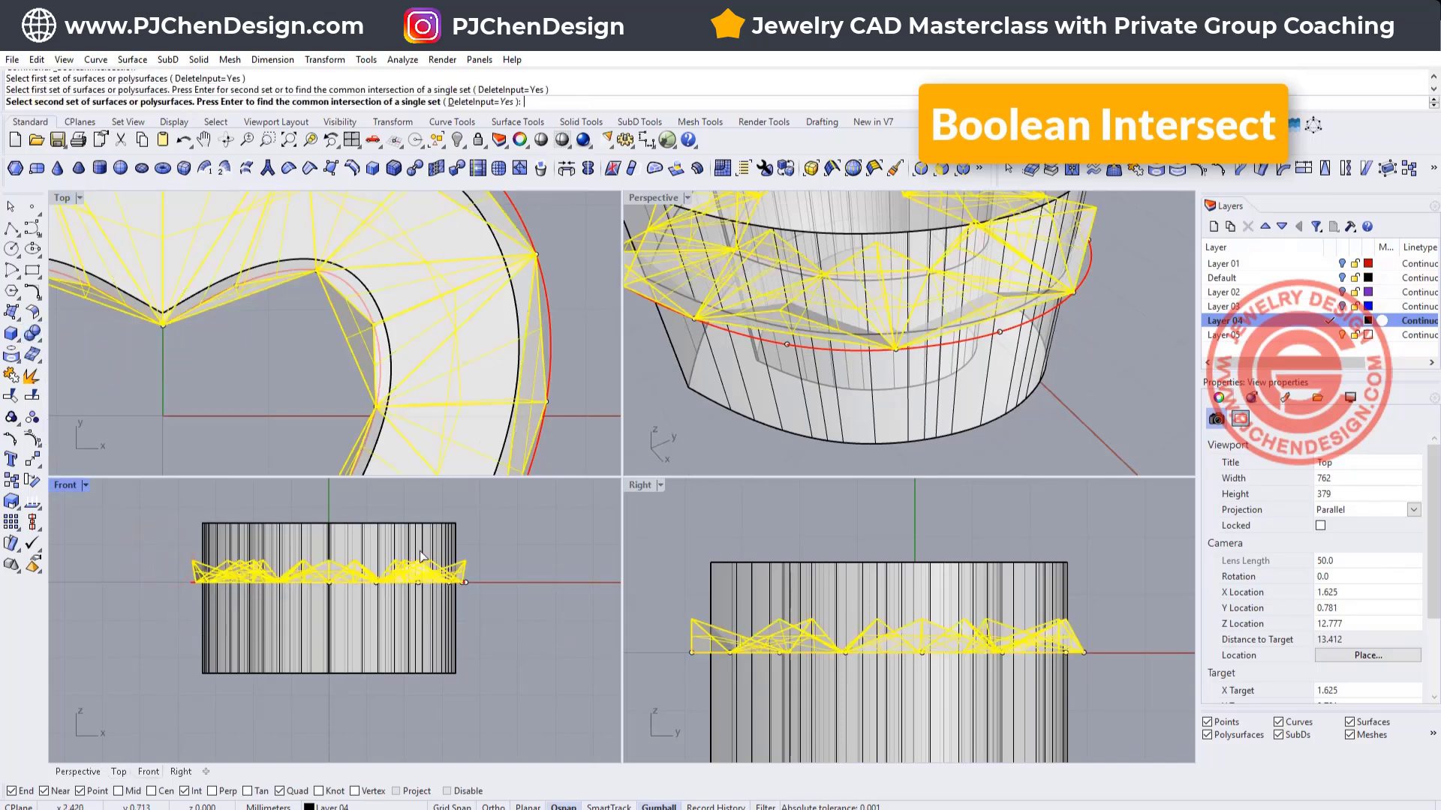
click(417, 537)
key(Return)
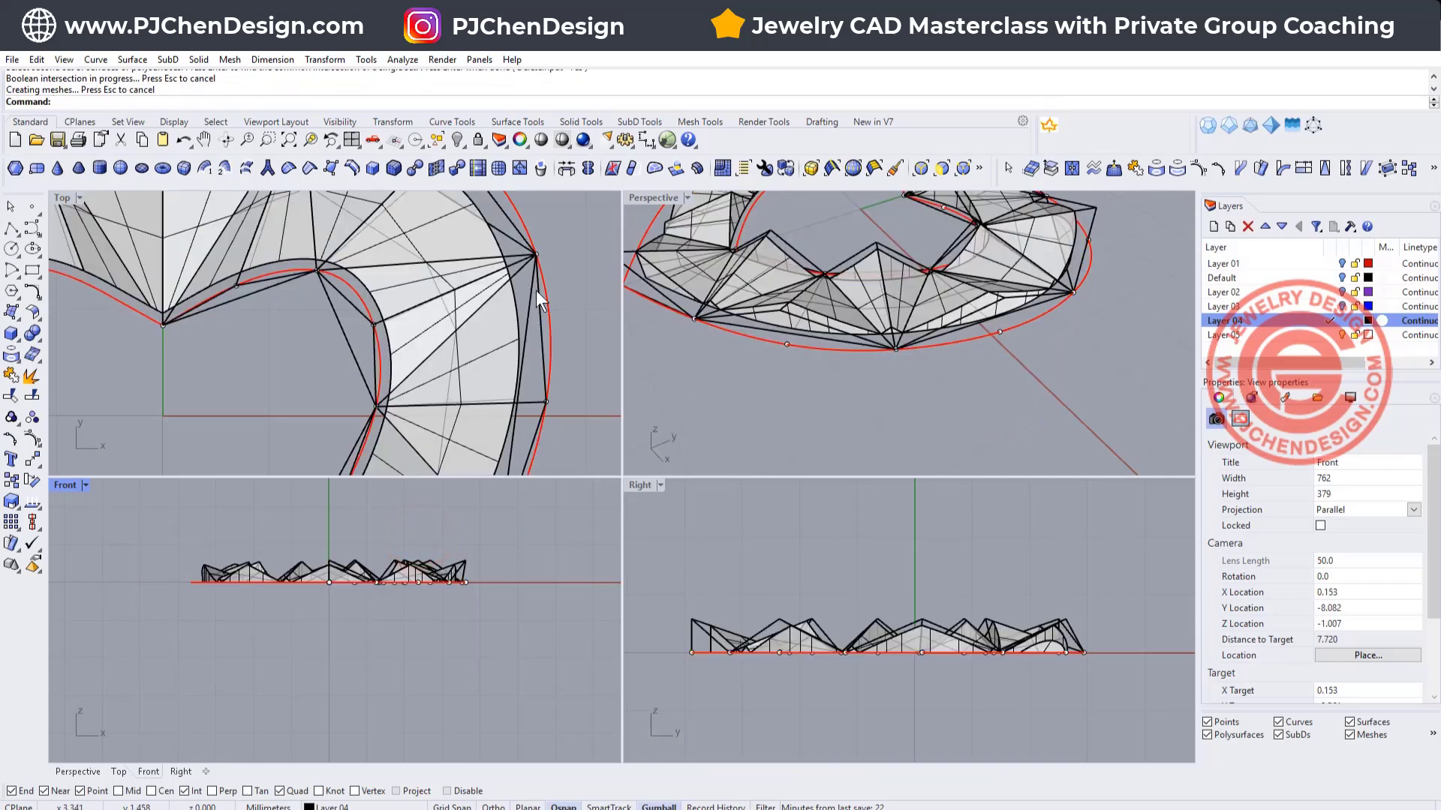
- Inspect the trimmed facets along the offset curves and show the hidden stone and prong setting
scroll(539, 300, down, 5)
right_drag(716, 293, 942, 286)
scroll(822, 326, up, 4)
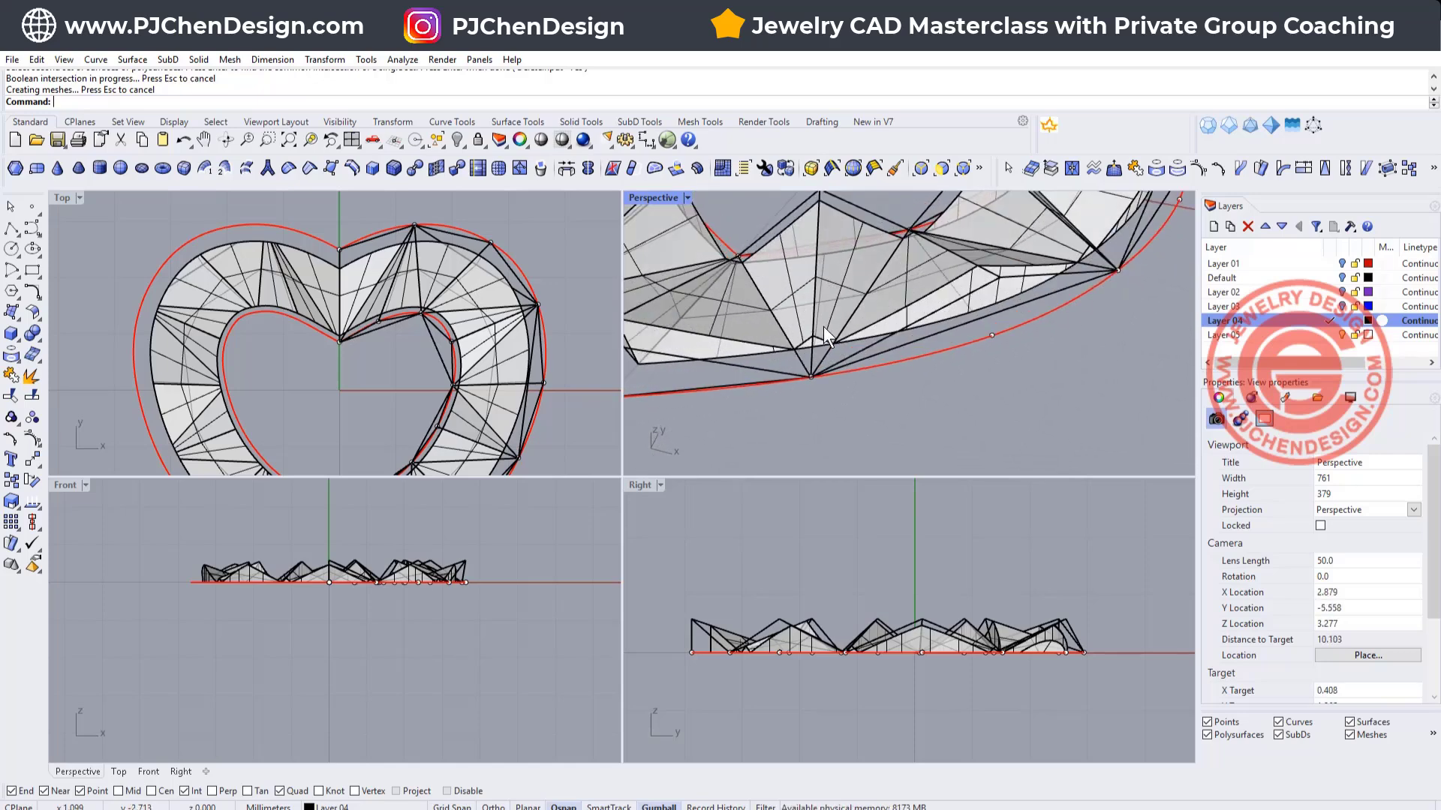
right_drag(823, 329, 881, 354)
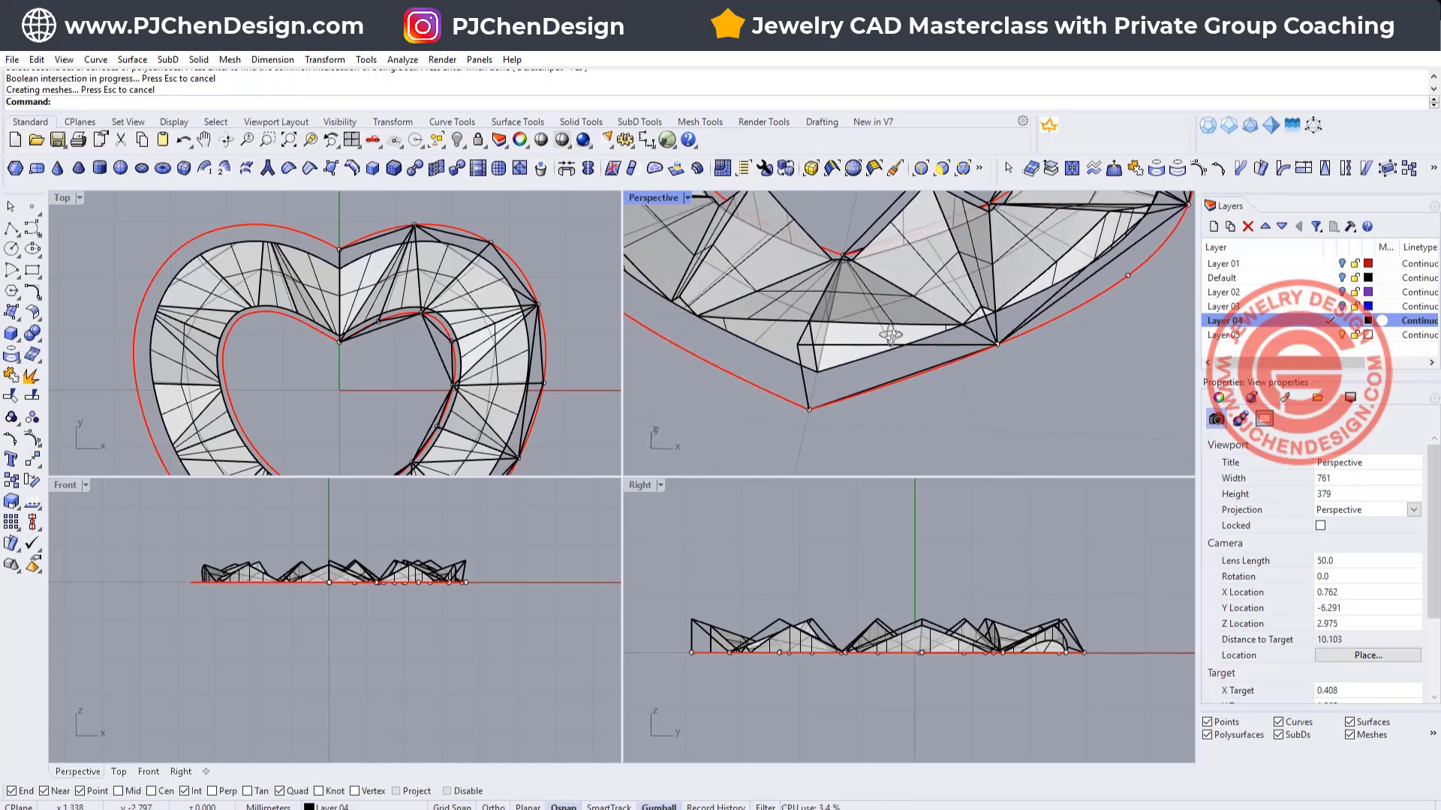
click(881, 353)
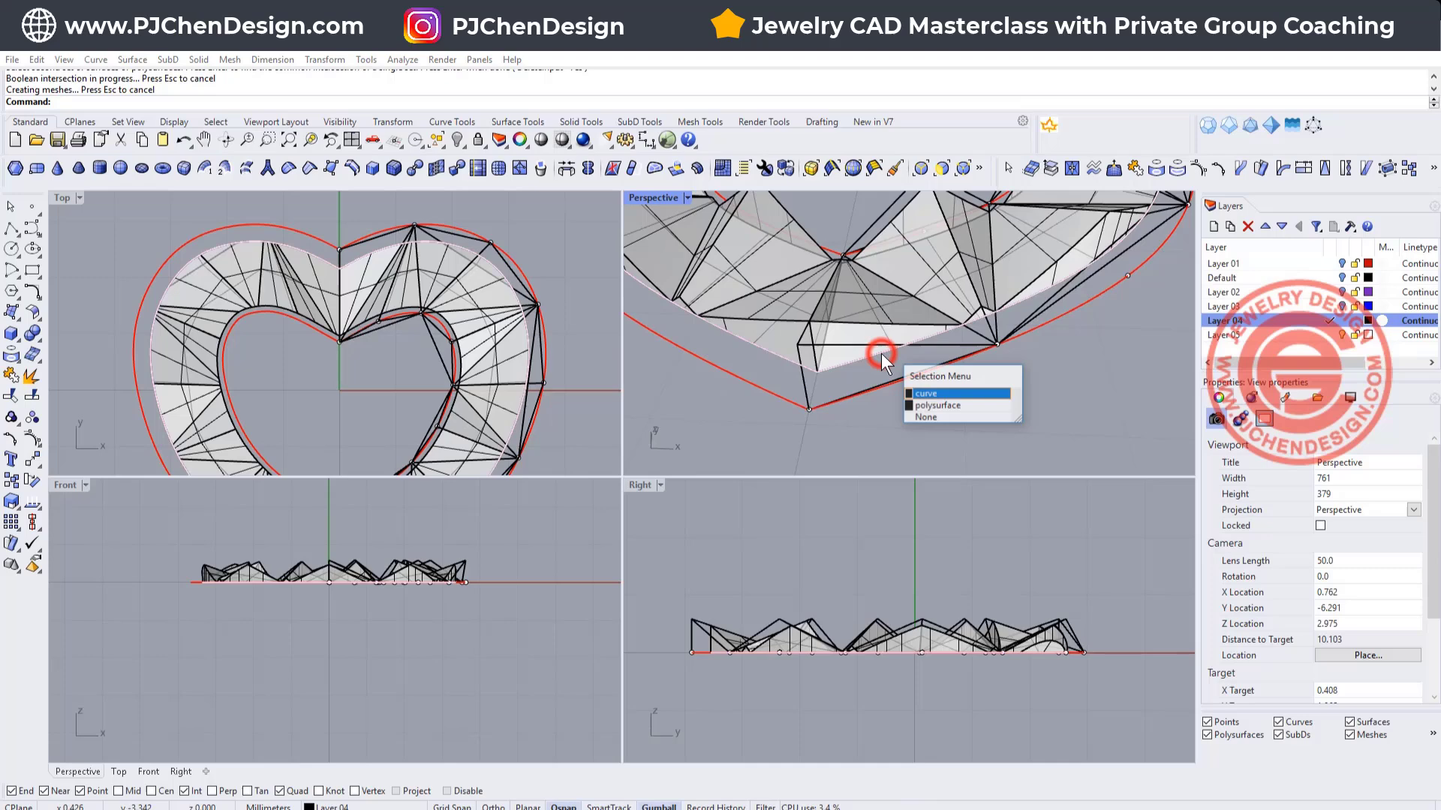
click(927, 395)
click(456, 140)
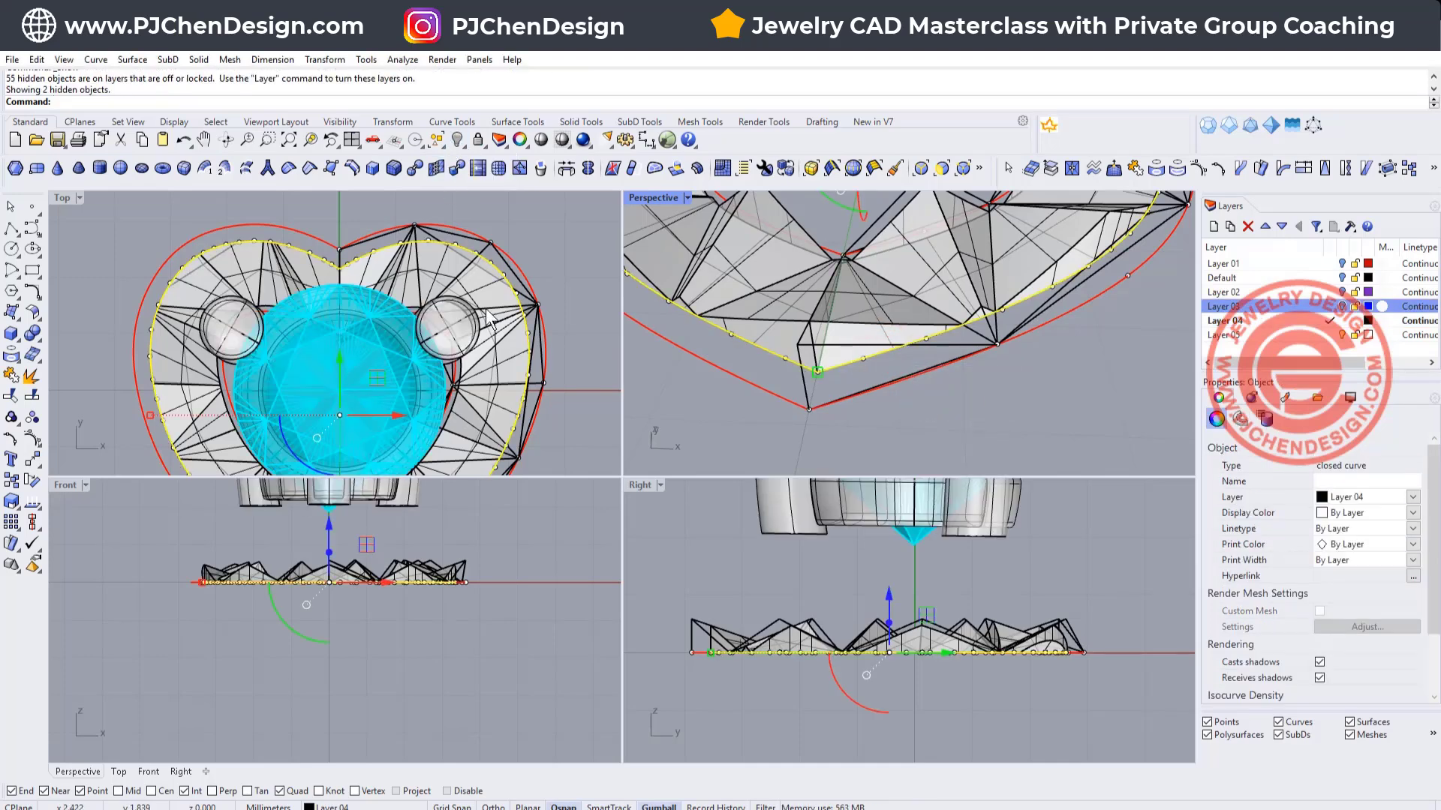
- Select the stone and its prong setting and move them down into the heart-shaped facet band
scroll(472, 346, down, 4)
right_drag(472, 347, 453, 315)
right_drag(989, 311, 957, 355)
scroll(981, 552, down, 4)
drag(1092, 590, 915, 604)
click(1070, 583)
- Extrude the outer and inner offset heart curves downward as a solid base about 2.3 mm deep below the facets
scroll(975, 360, down, 6)
right_drag(956, 376, 942, 331)
scroll(941, 331, up, 4)
right_drag(893, 381, 815, 334)
click(803, 328)
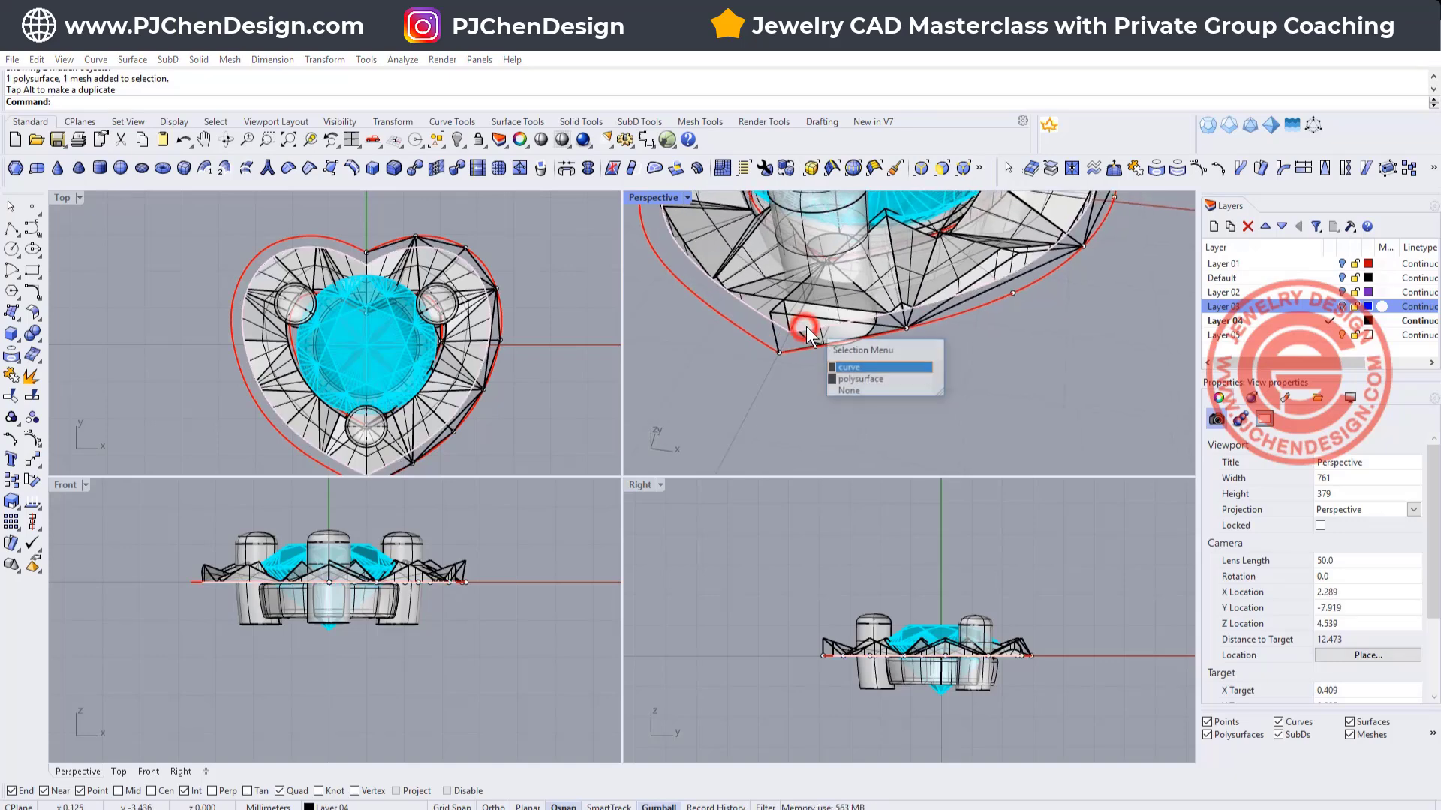
click(848, 371)
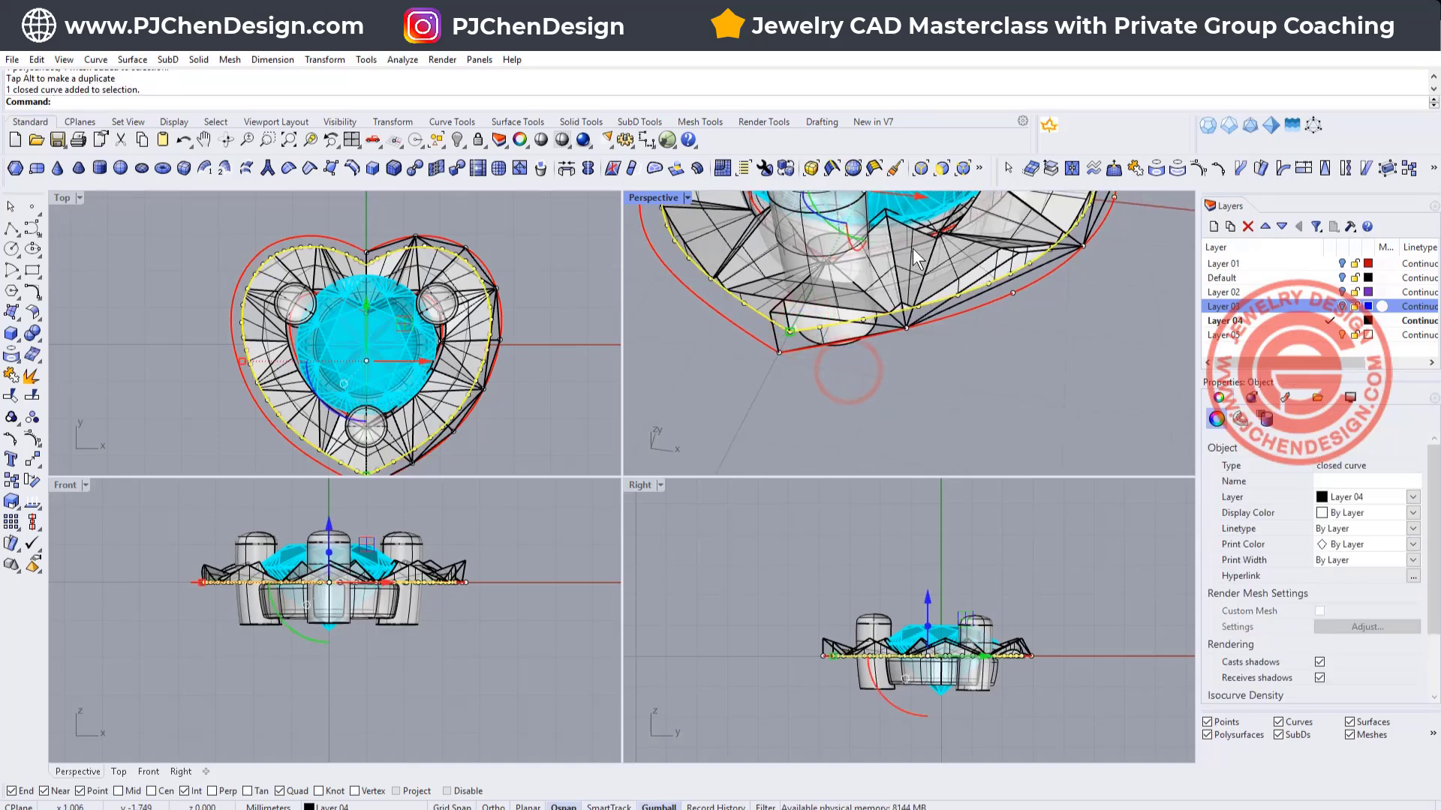
shift+click(916, 246)
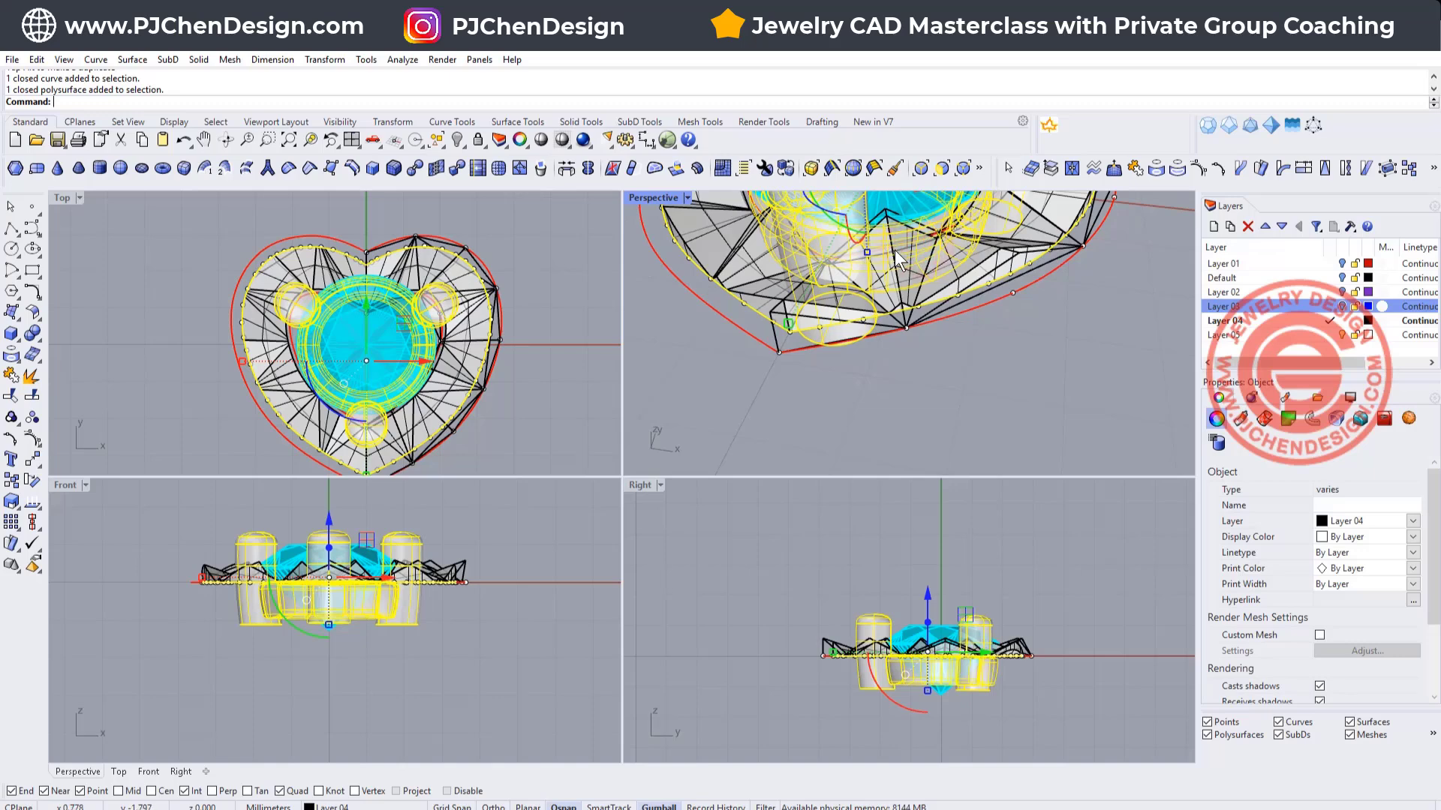
shift+click(894, 251)
click(965, 292)
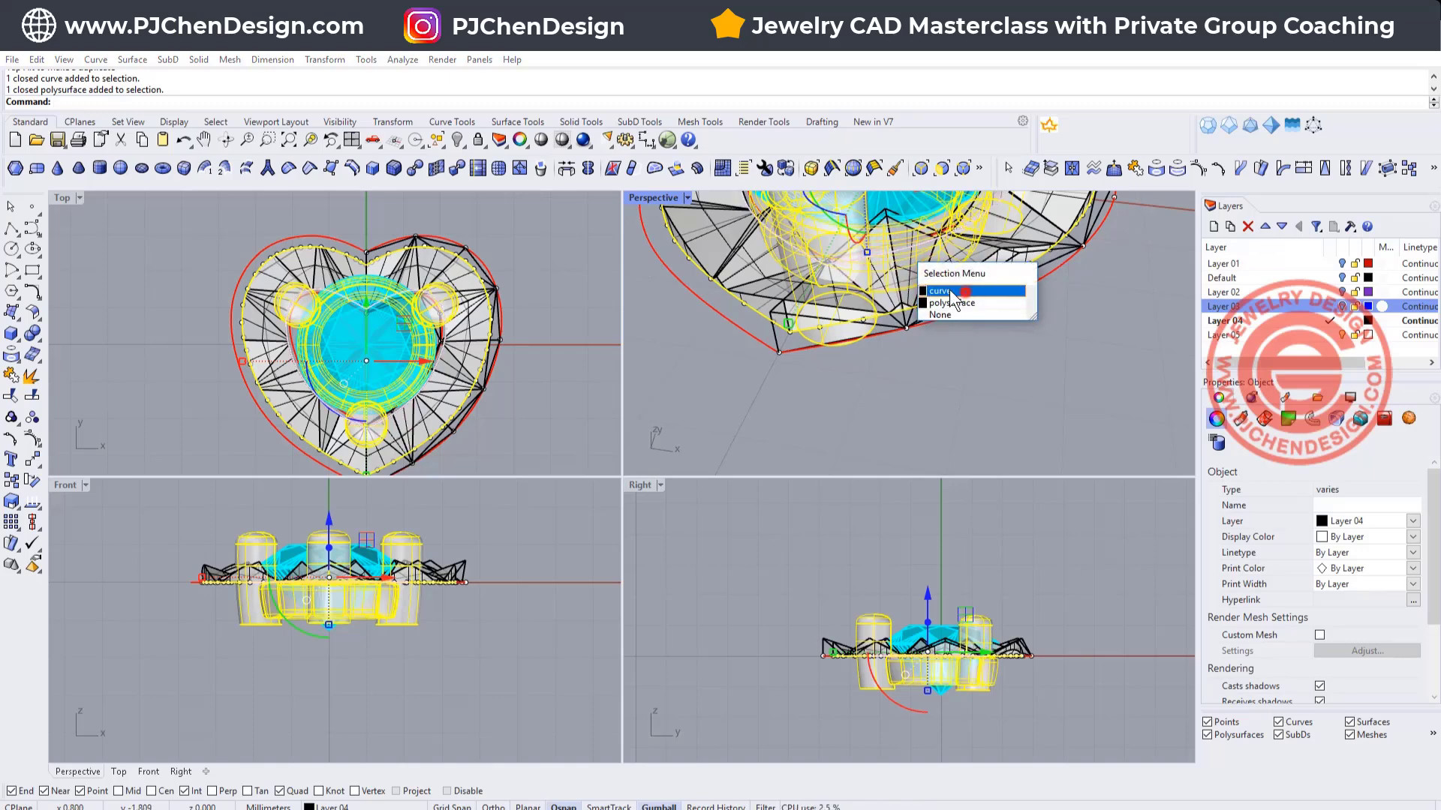
click(951, 292)
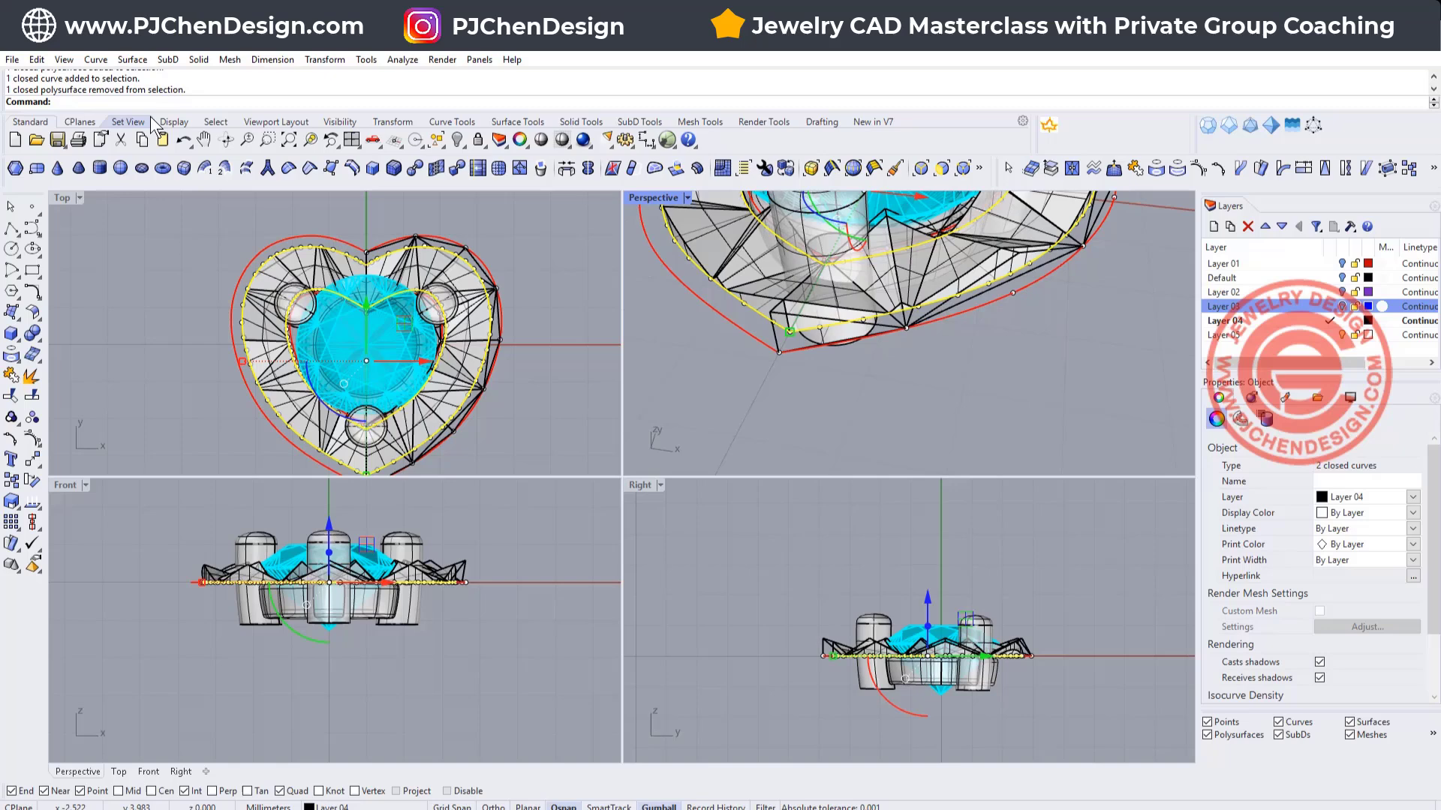
click(198, 60)
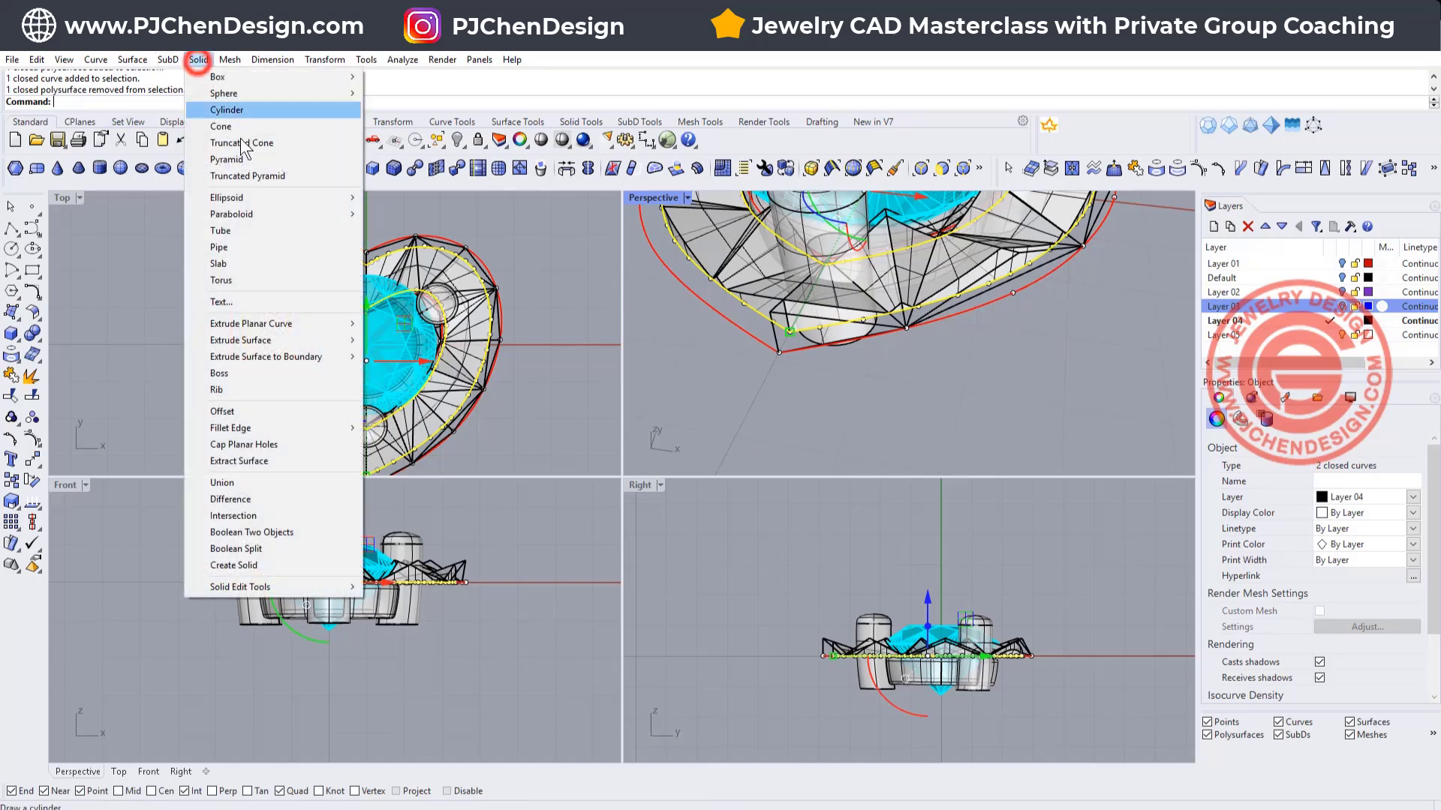
mouse_move(303, 329)
click(421, 327)
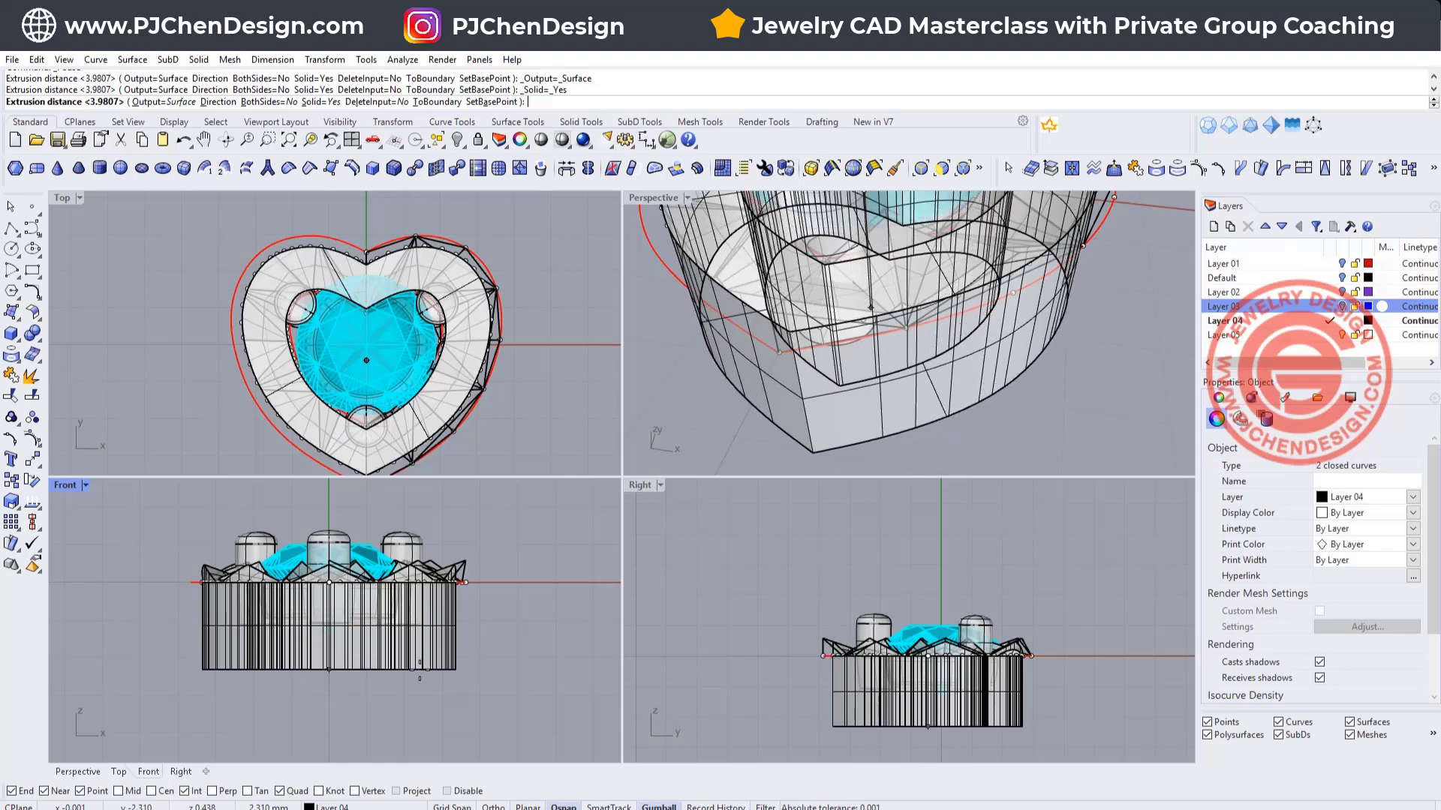
click(420, 670)
click(528, 612)
scroll(863, 330, down, 5)
right_drag(863, 330, 979, 315)
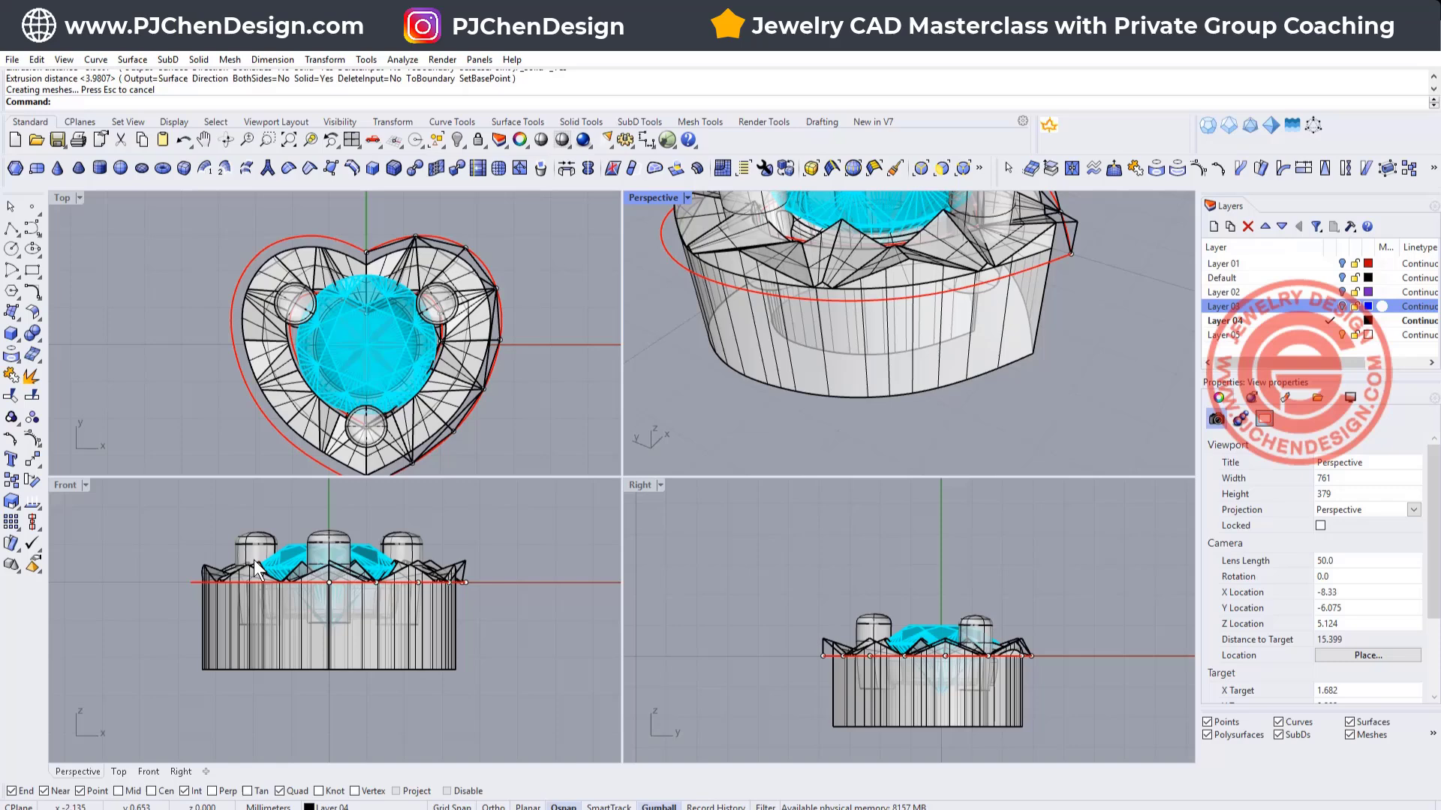
- Draw a solid box with a square base beside the heart, extending its height downward
right_drag(405, 624, 453, 627)
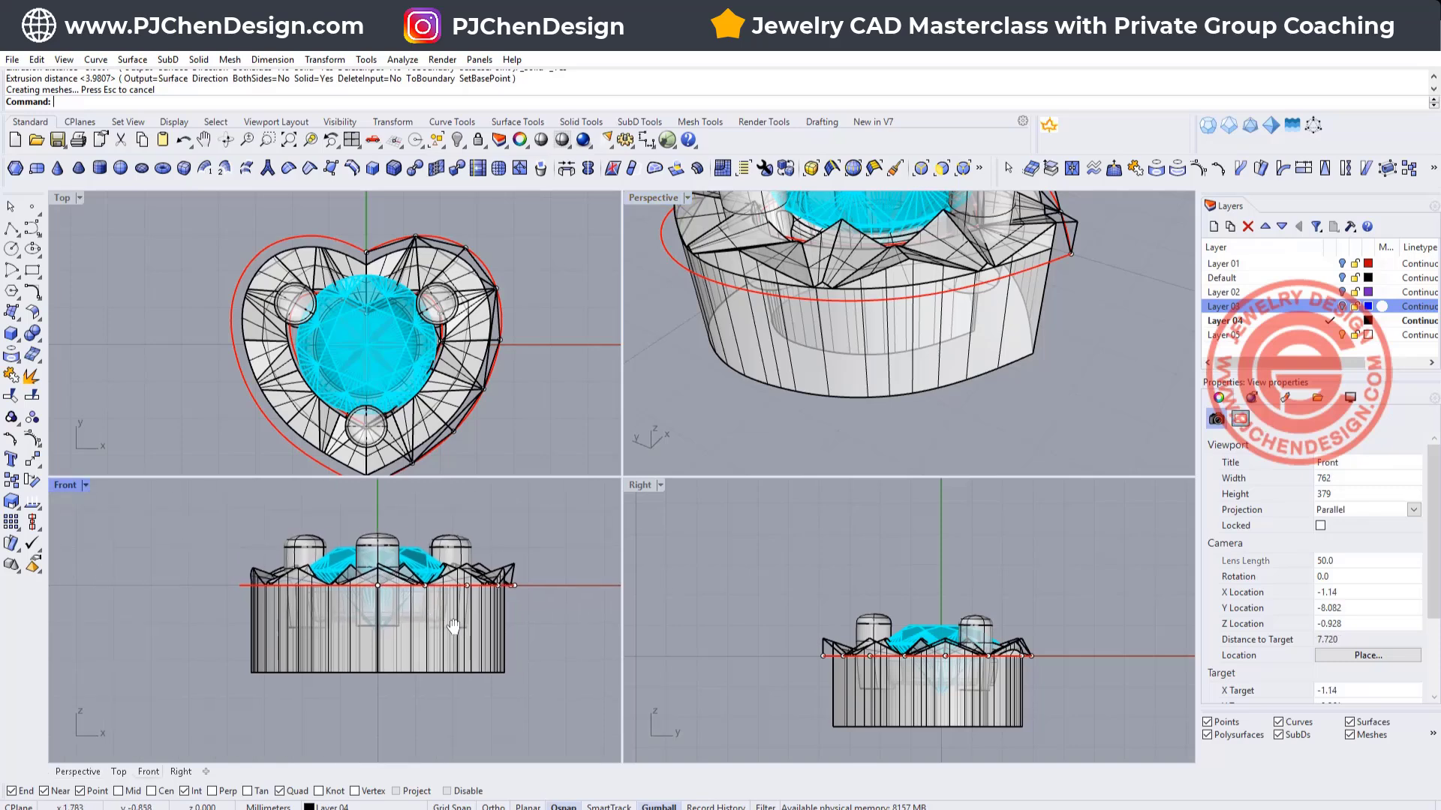
right_drag(368, 285, 456, 285)
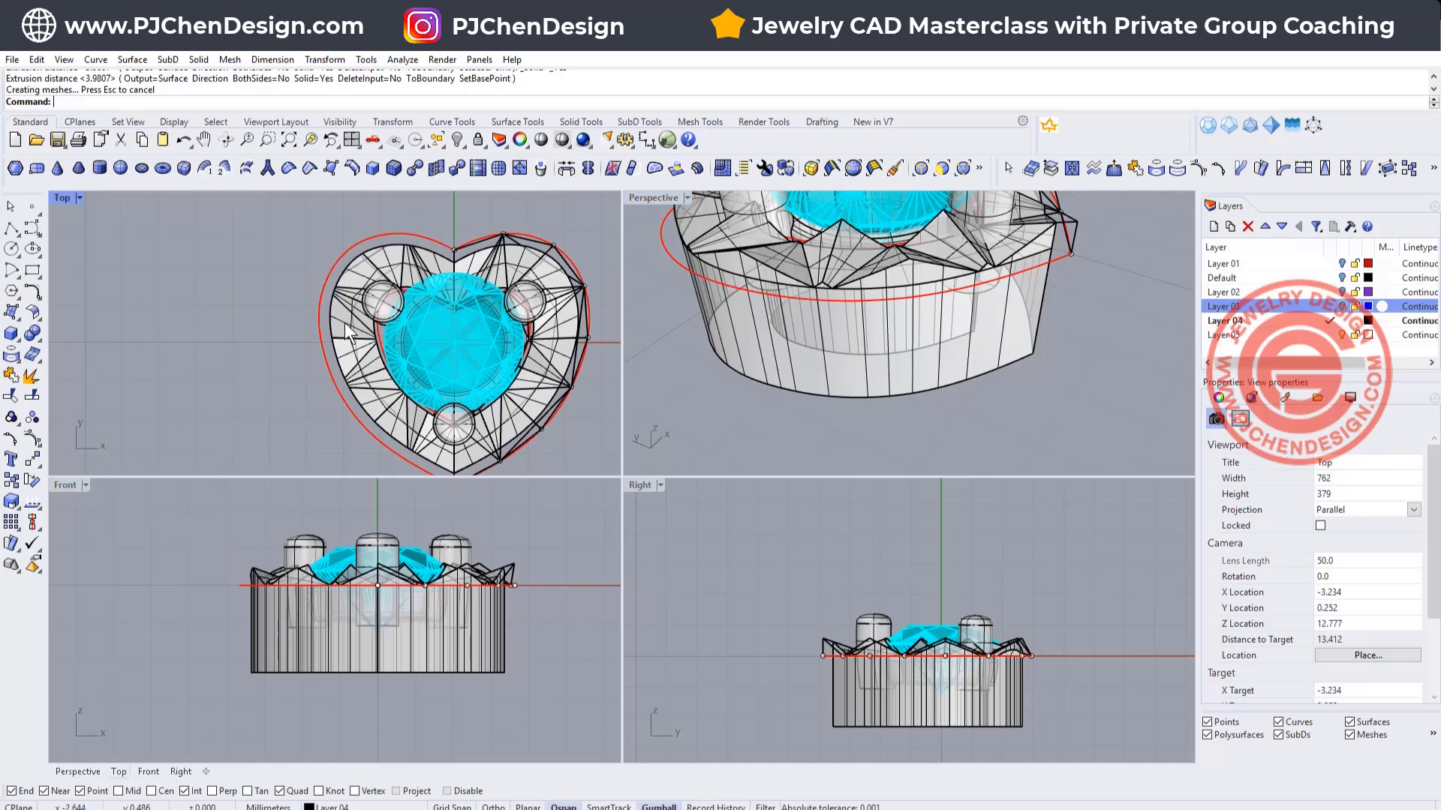
click(11, 334)
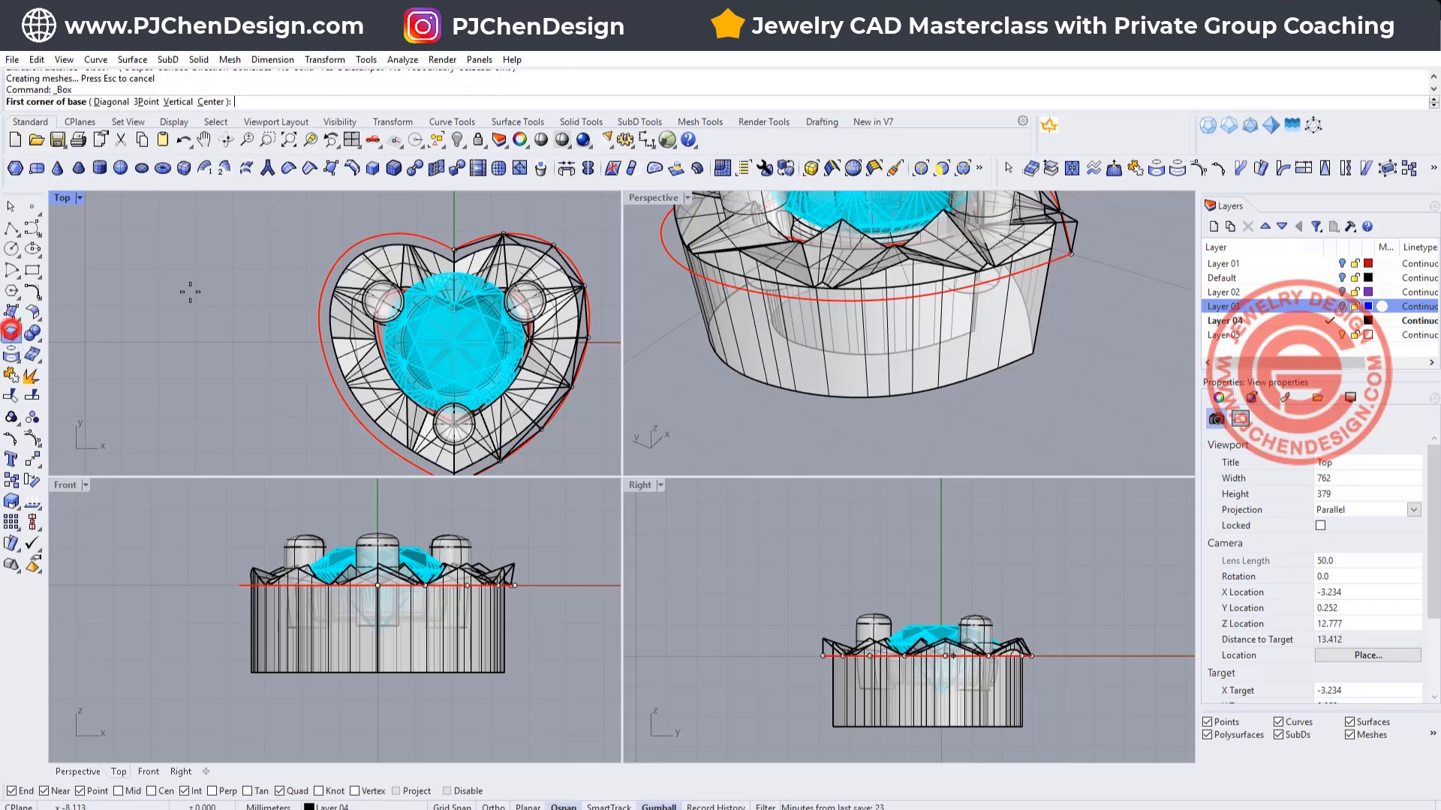
click(146, 250)
click(253, 357)
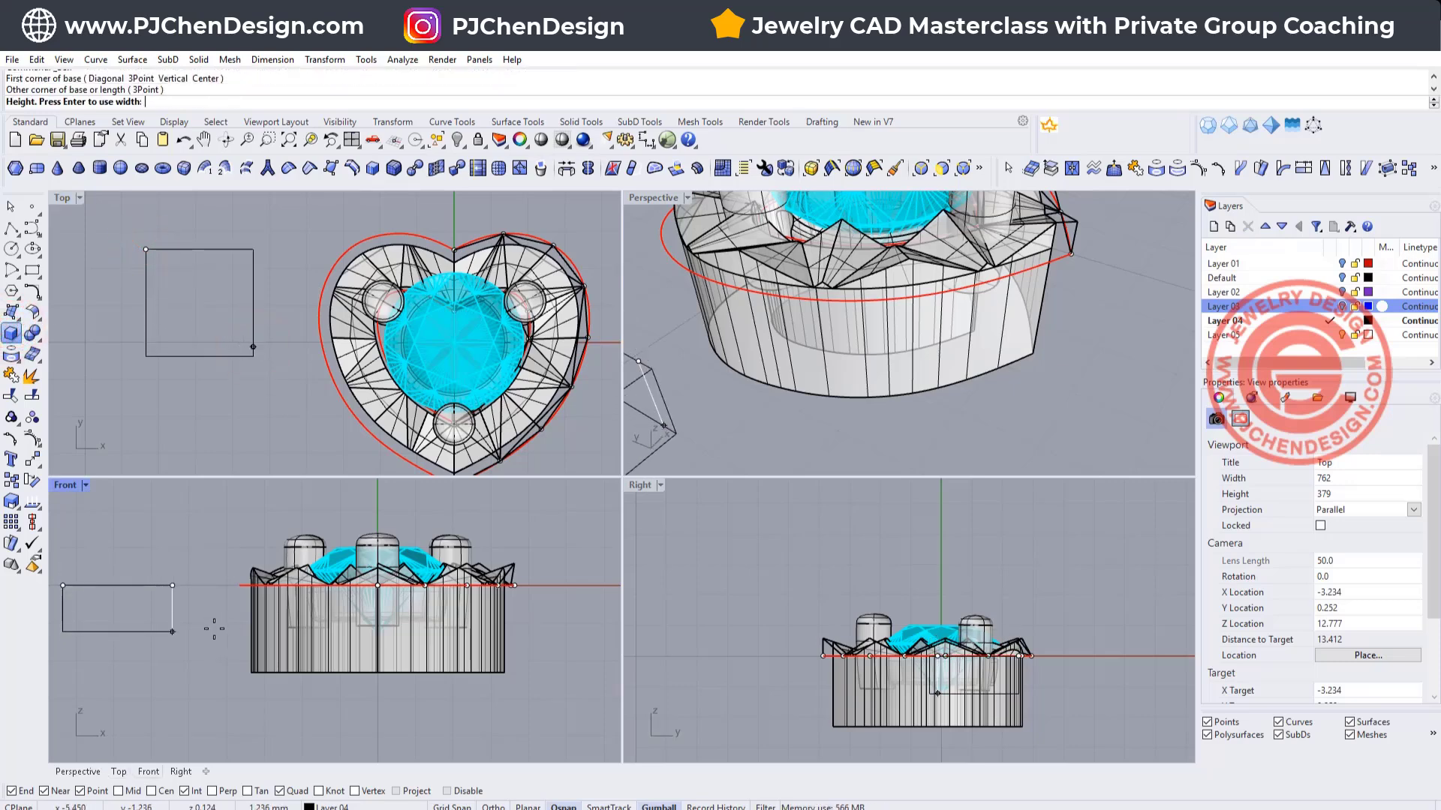
click(214, 620)
- Align the new box concentrically to the origin with alignment point 0
click(156, 609)
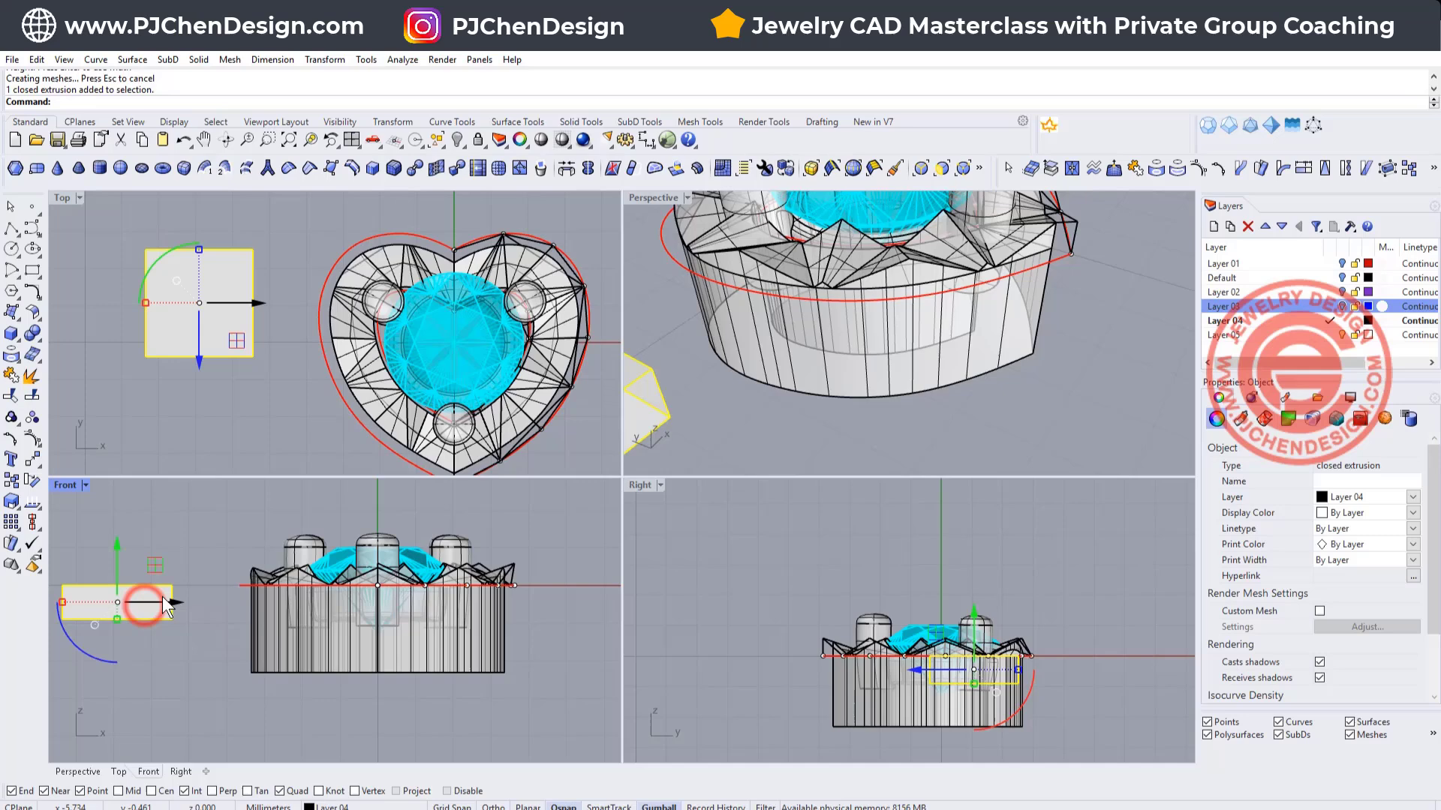
click(33, 523)
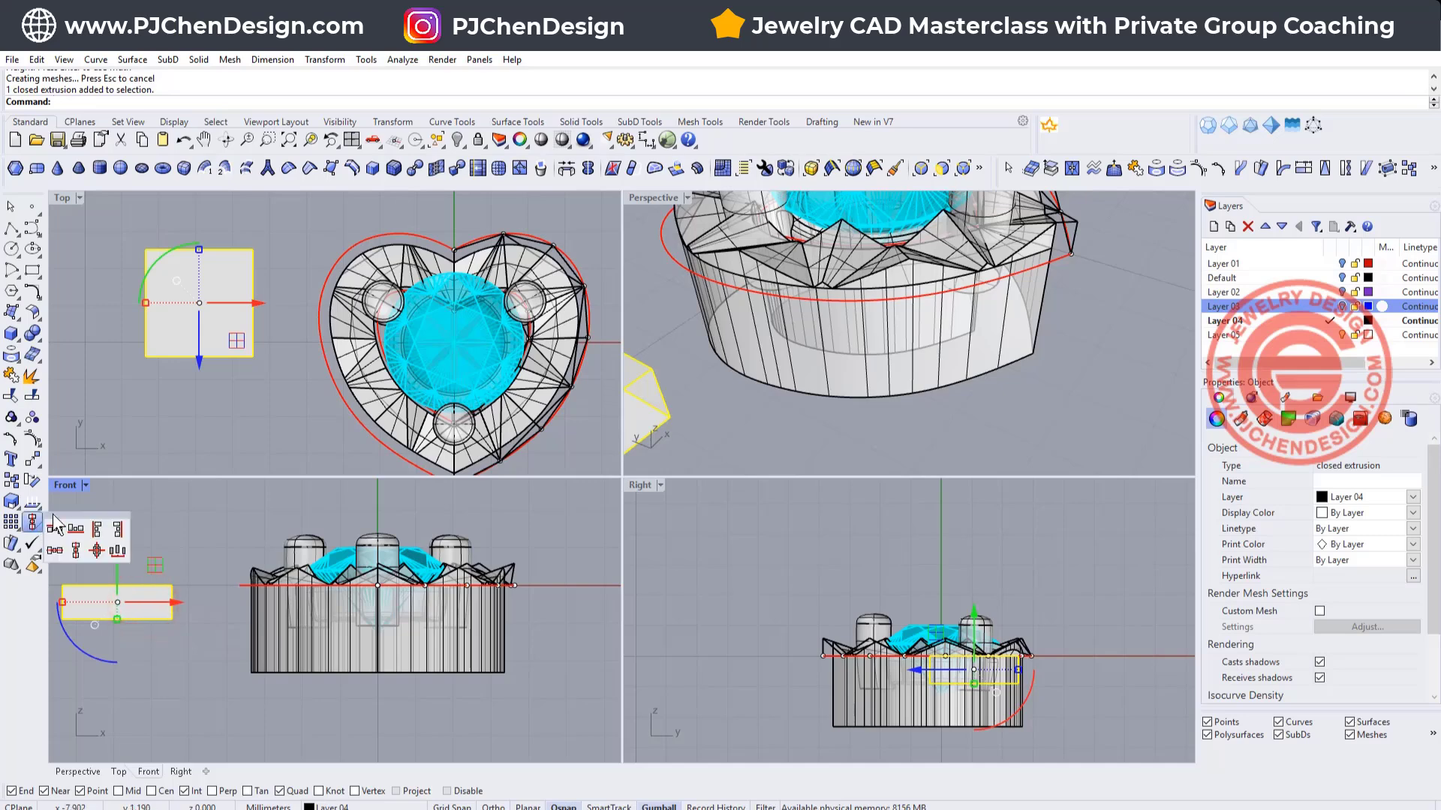
click(98, 552)
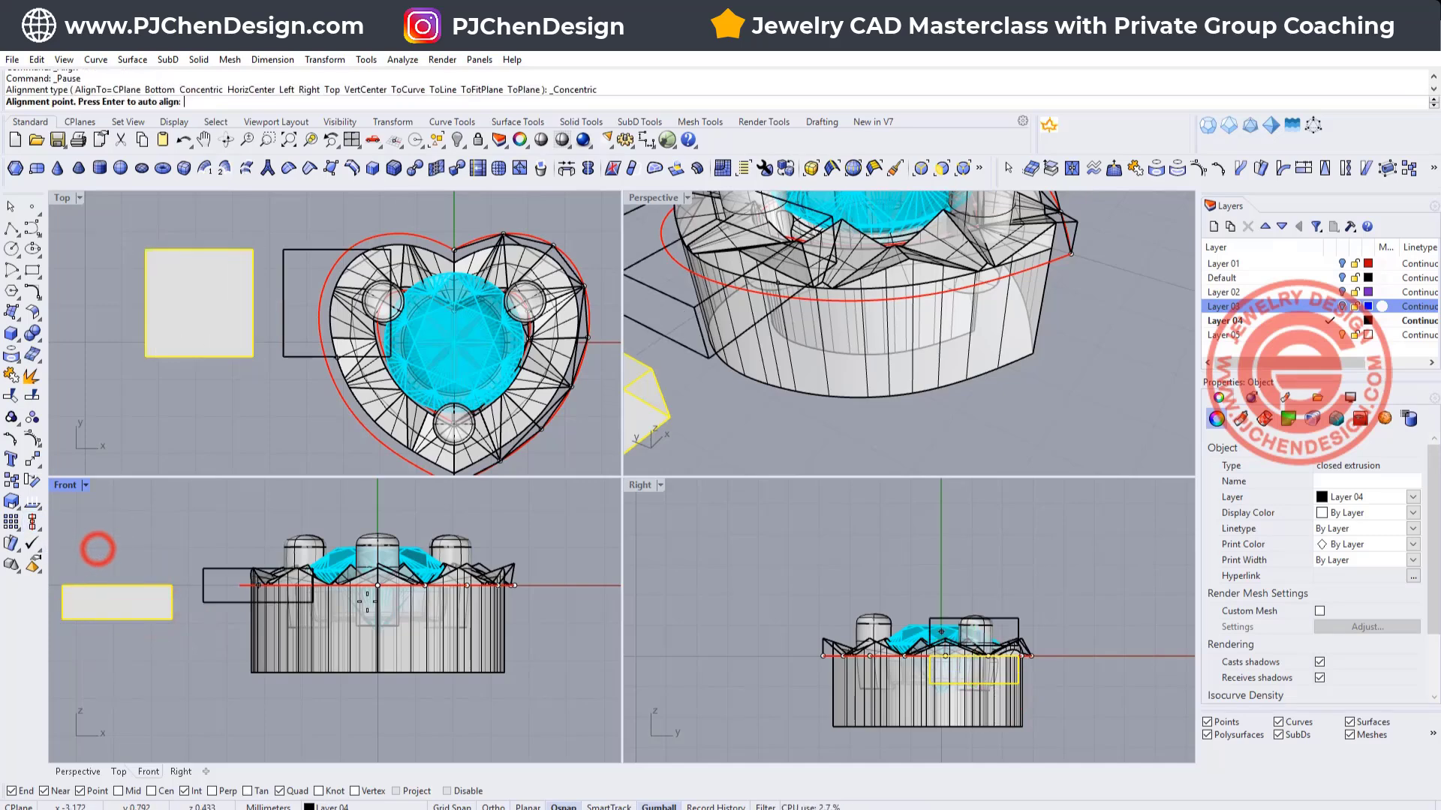
text(0)
key(Return)
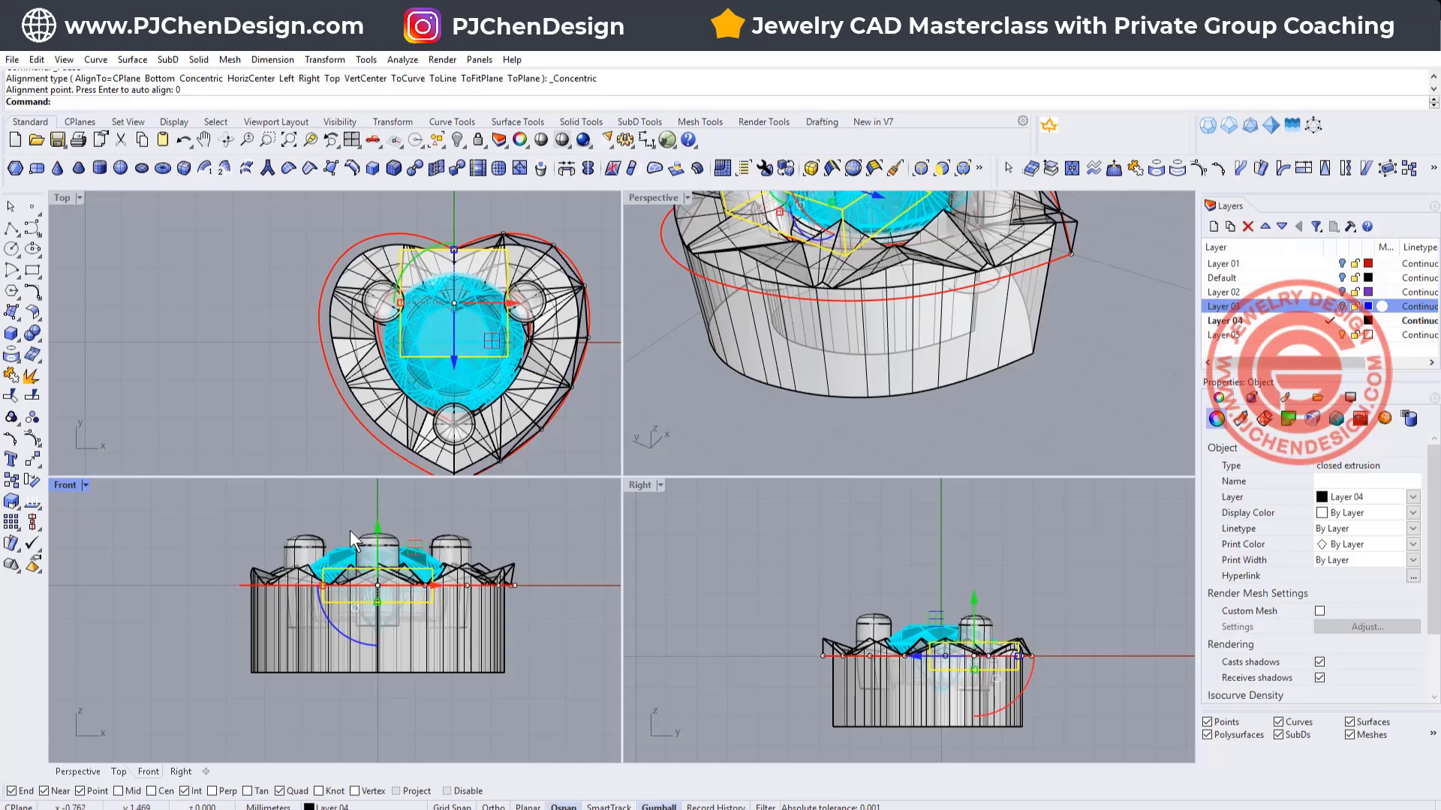
- Move the box down into the base and out to the heart's pointed tip, and rotate it 45 degrees in plan
drag(376, 525, 373, 574)
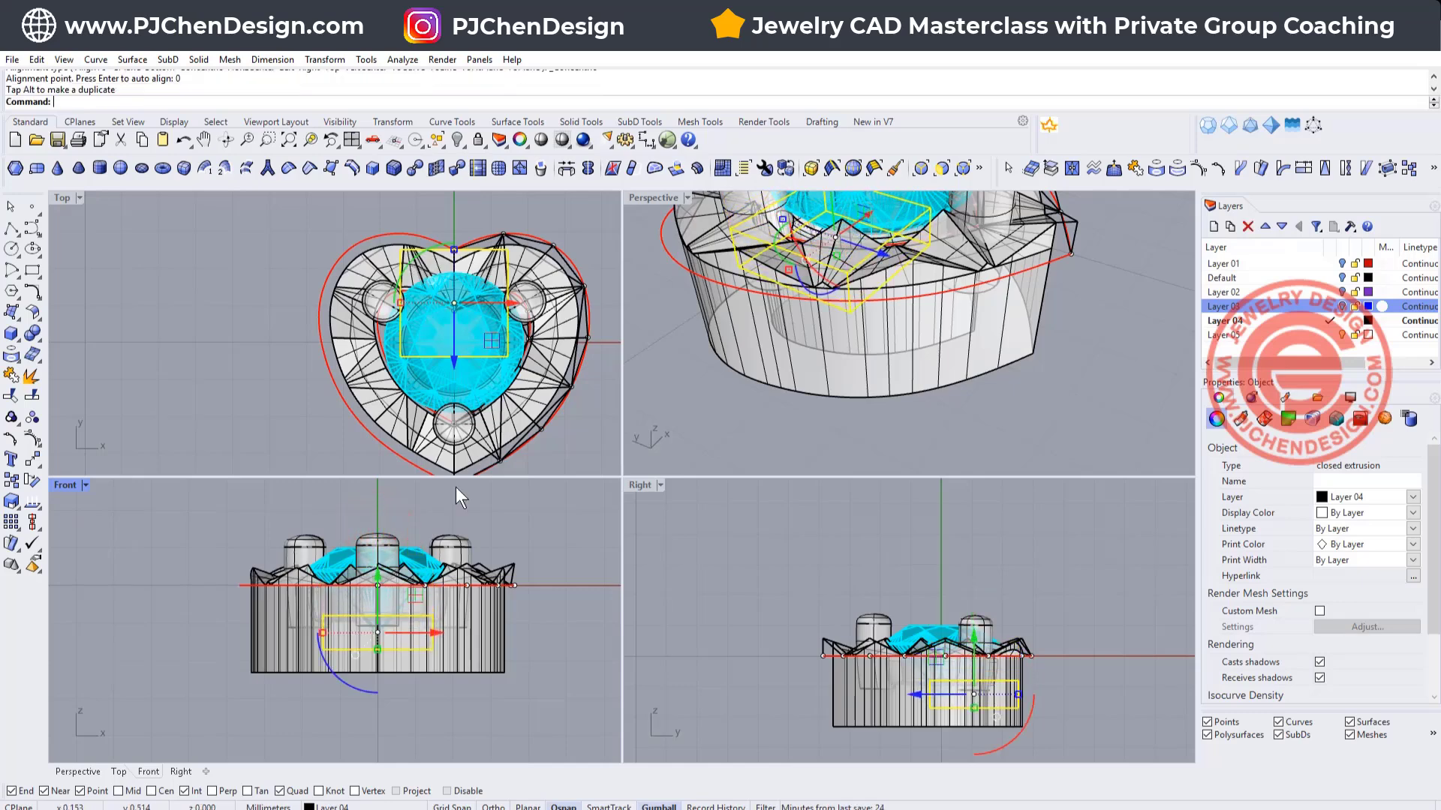
scroll(483, 358, down, 1)
right_drag(483, 357, 444, 309)
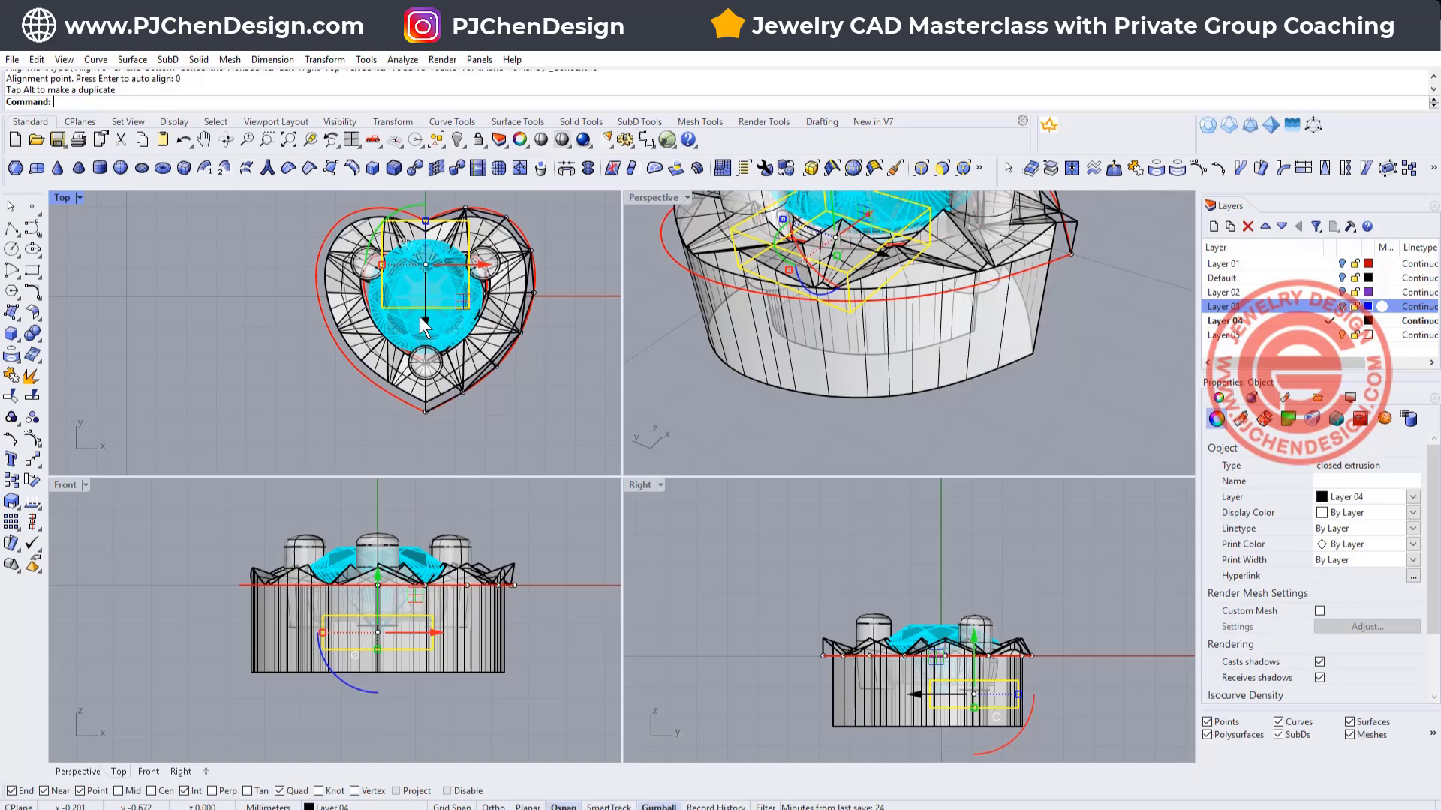
drag(420, 317, 420, 452)
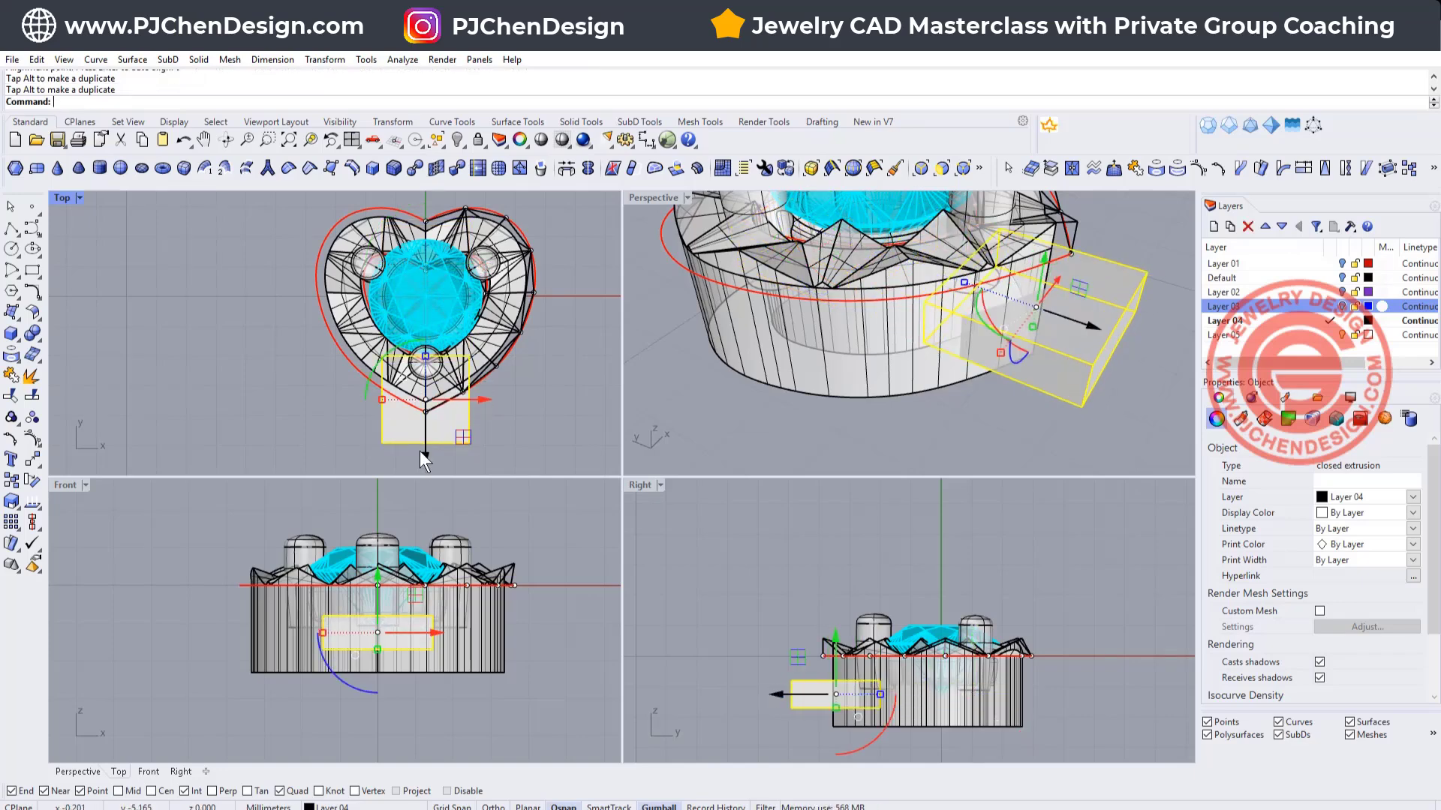
click(366, 388)
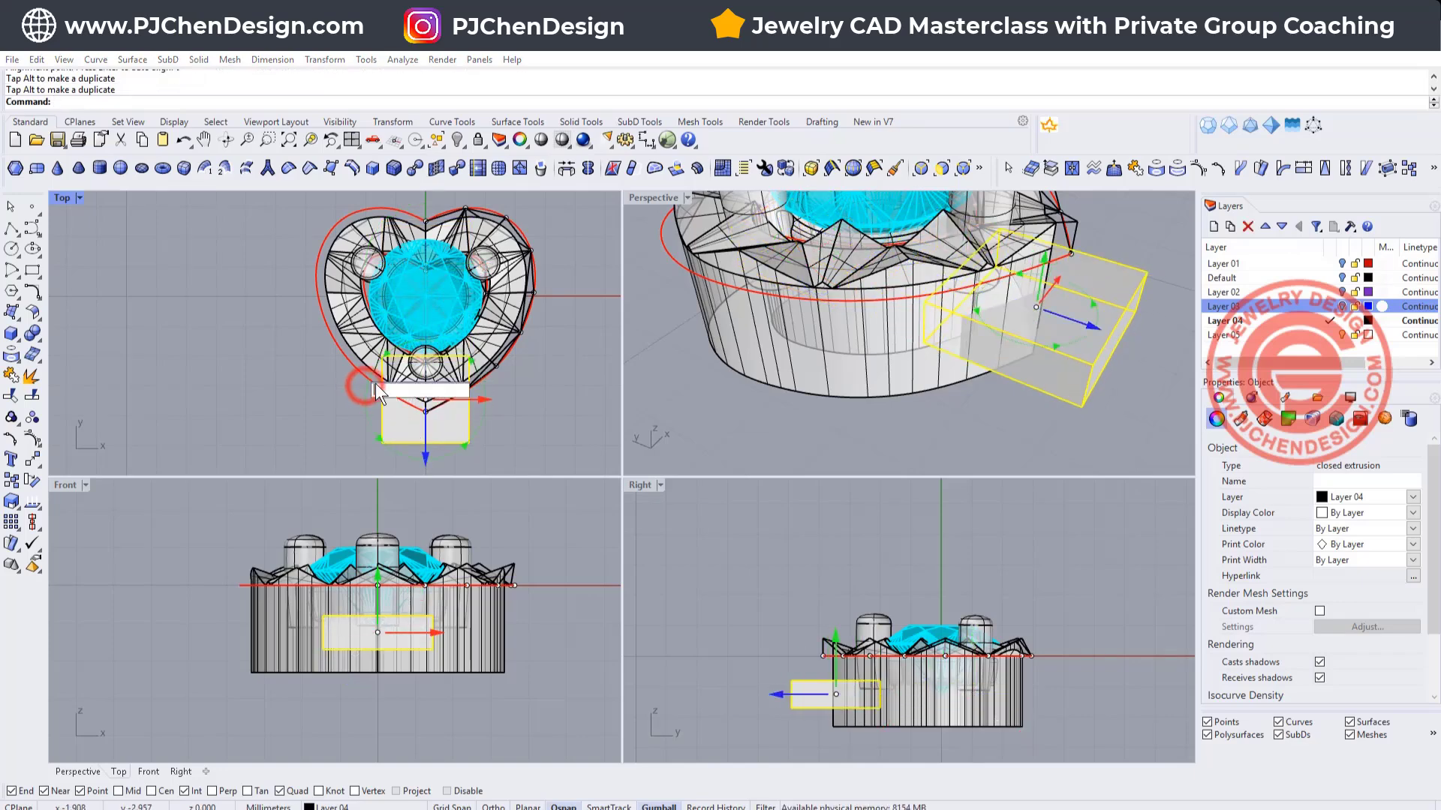
text(45)
key(Return)
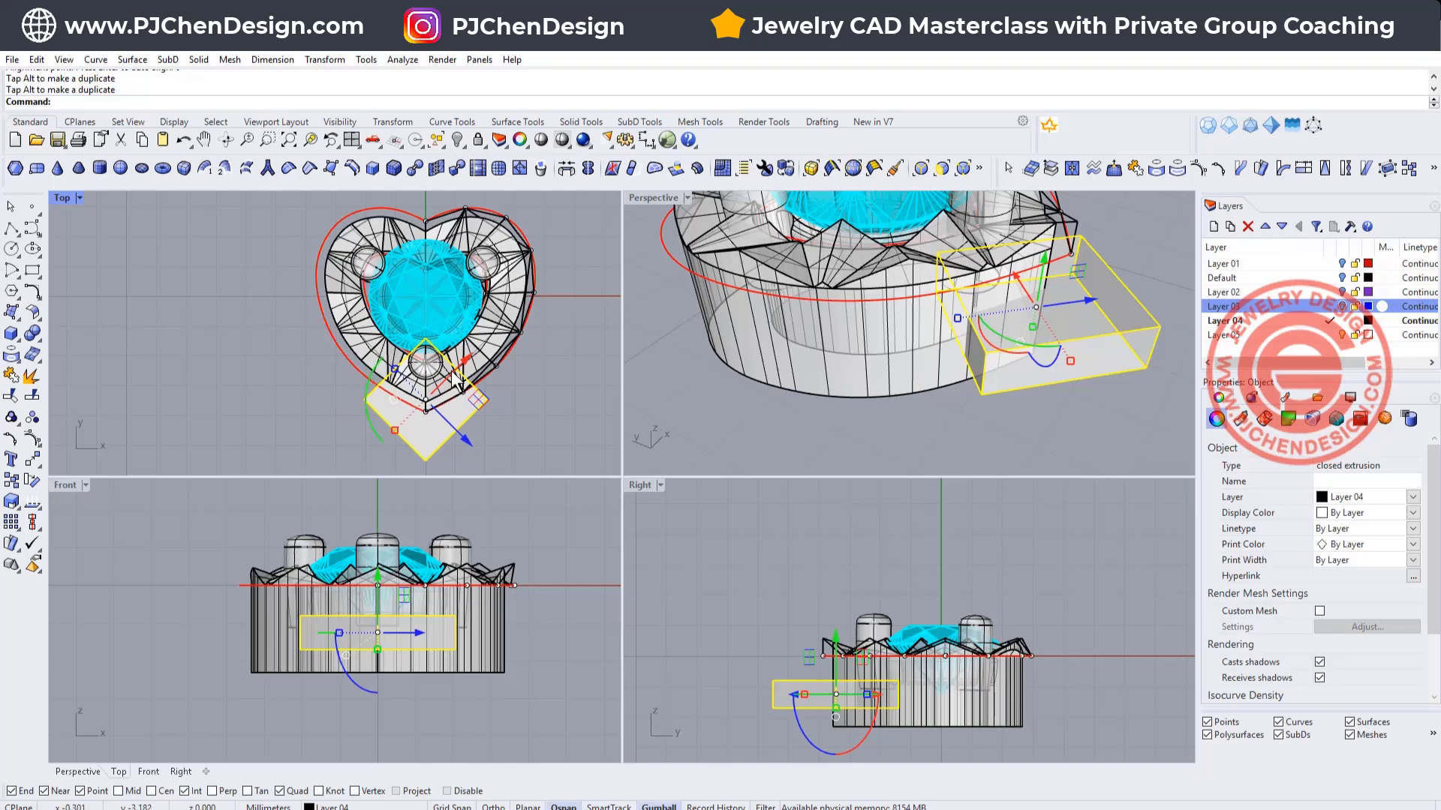
- Copy the box to the heart's right side wall, then rotate and enlarge the copy to cut across that wall
scroll(442, 397, down, 2)
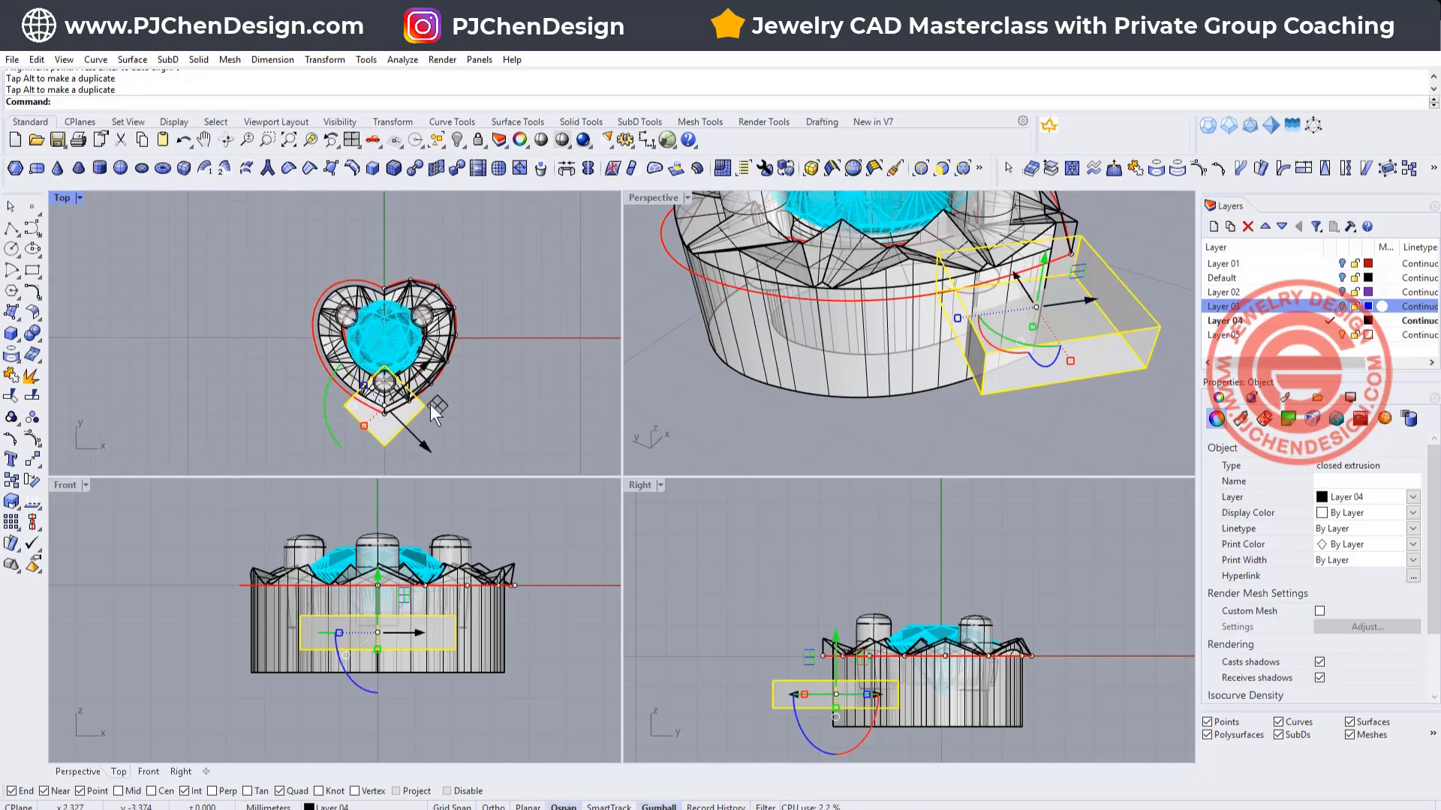
drag(431, 406, 506, 311)
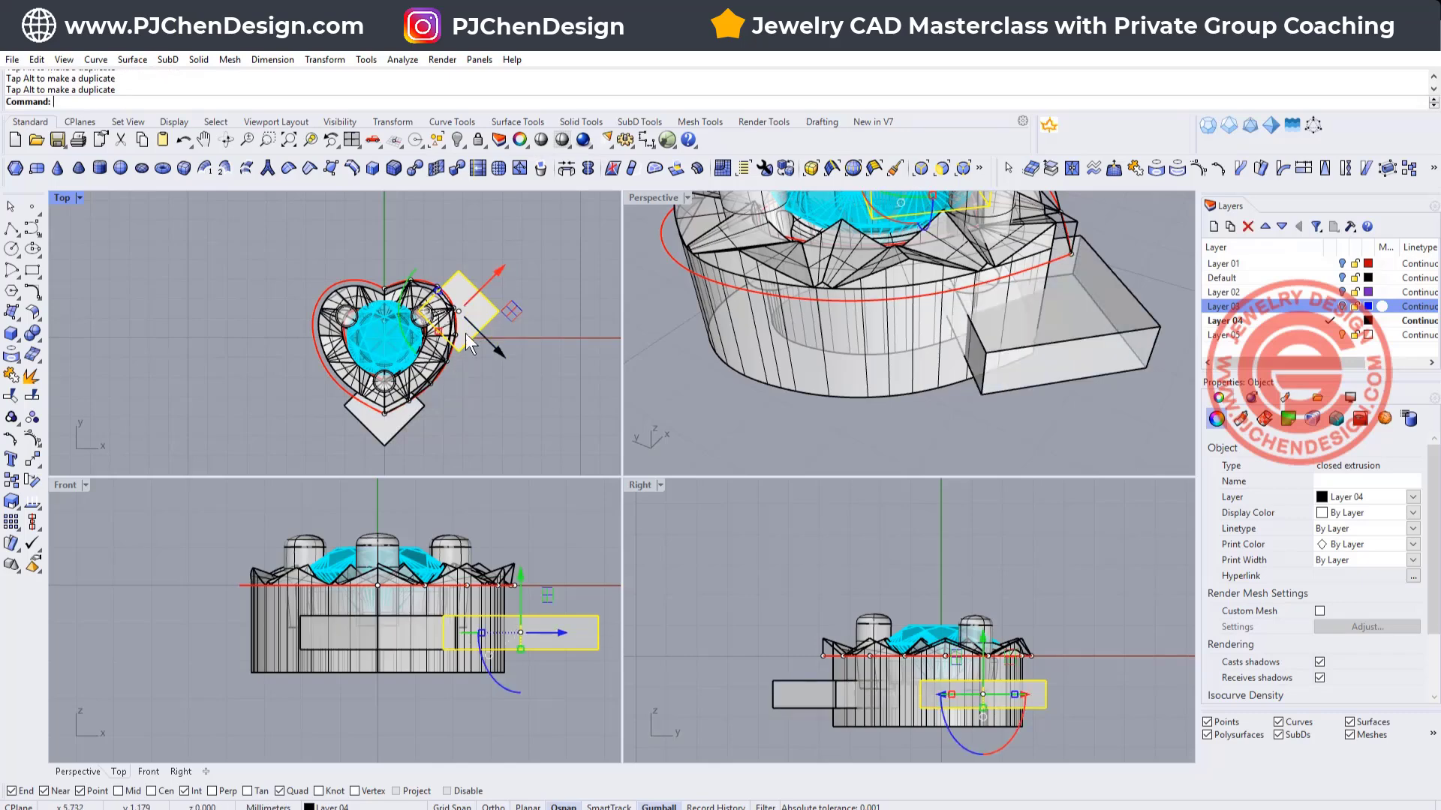
scroll(455, 367, up, 3)
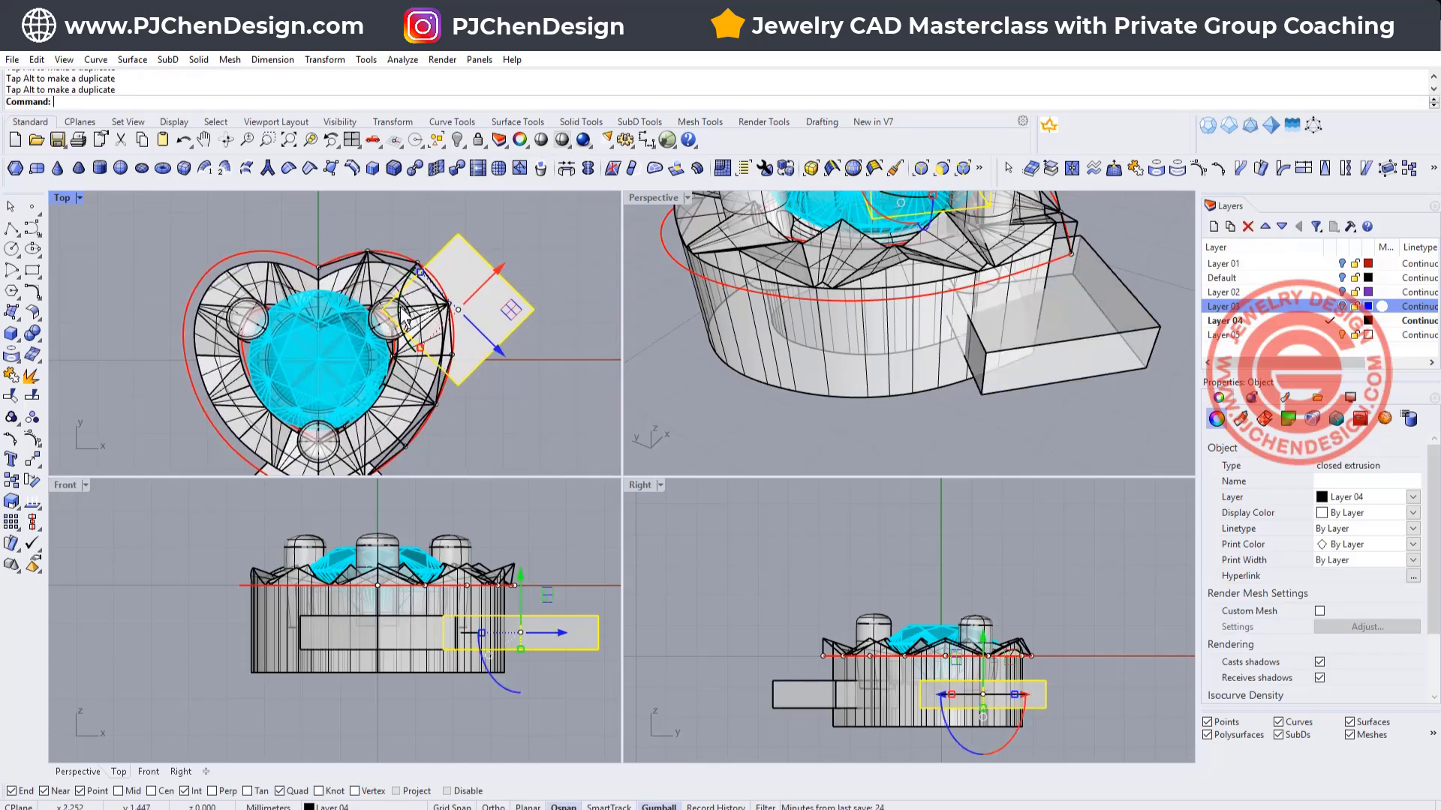
drag(403, 311, 396, 320)
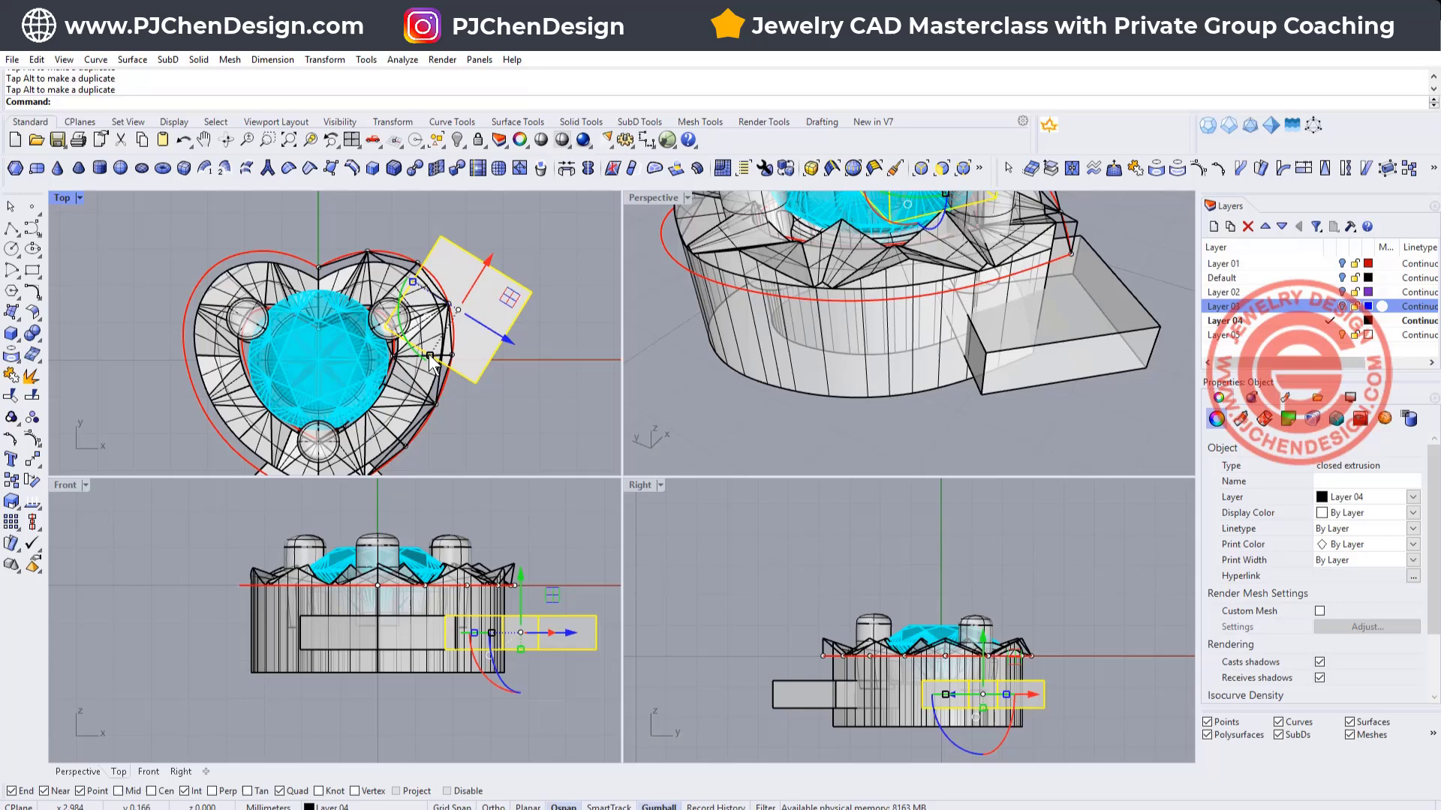
drag(430, 362, 493, 315)
drag(392, 410, 383, 422)
drag(393, 295, 387, 293)
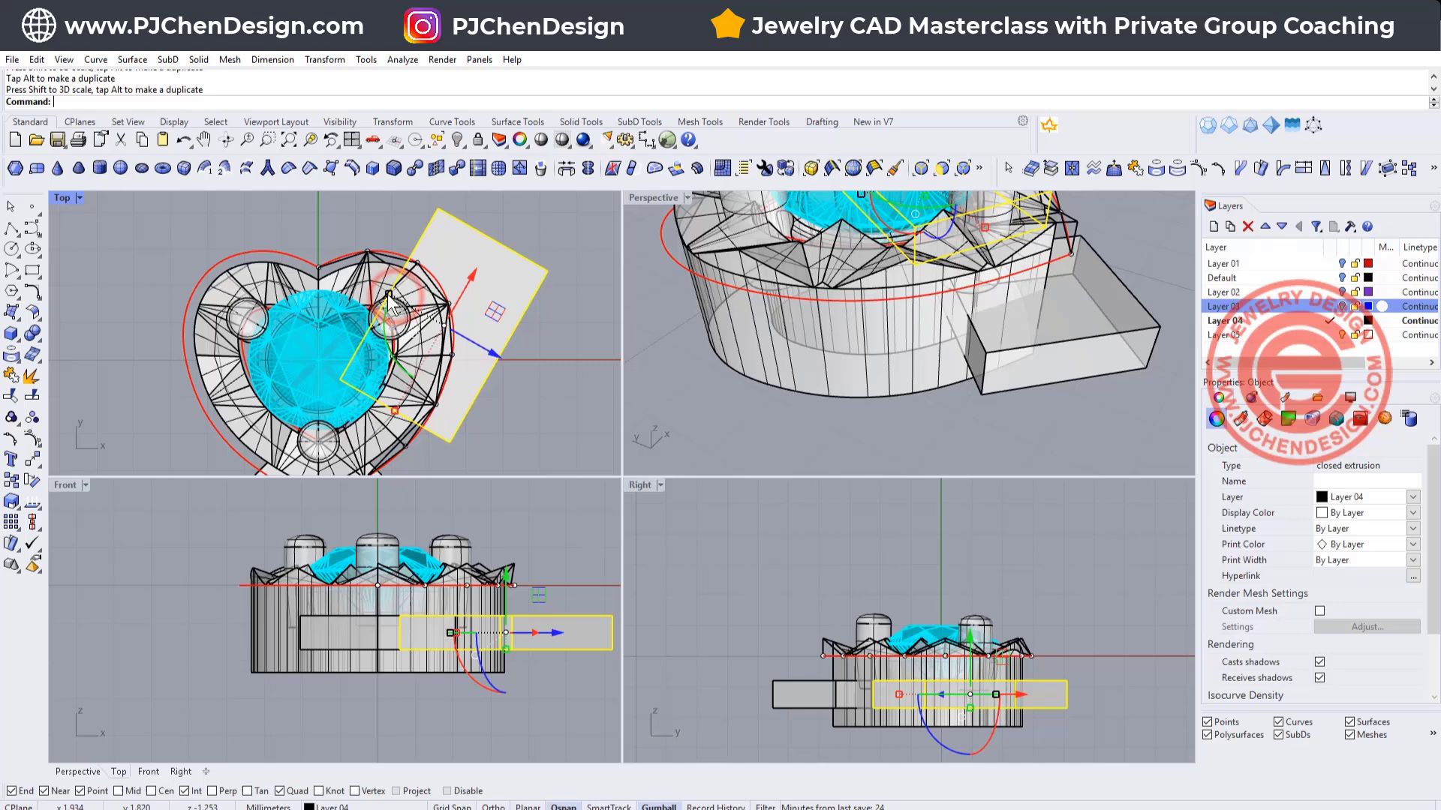
- Mirror the enlarged side box across the heart's vertical centreline, keeping the original
click(534, 363)
click(534, 362)
click(494, 272)
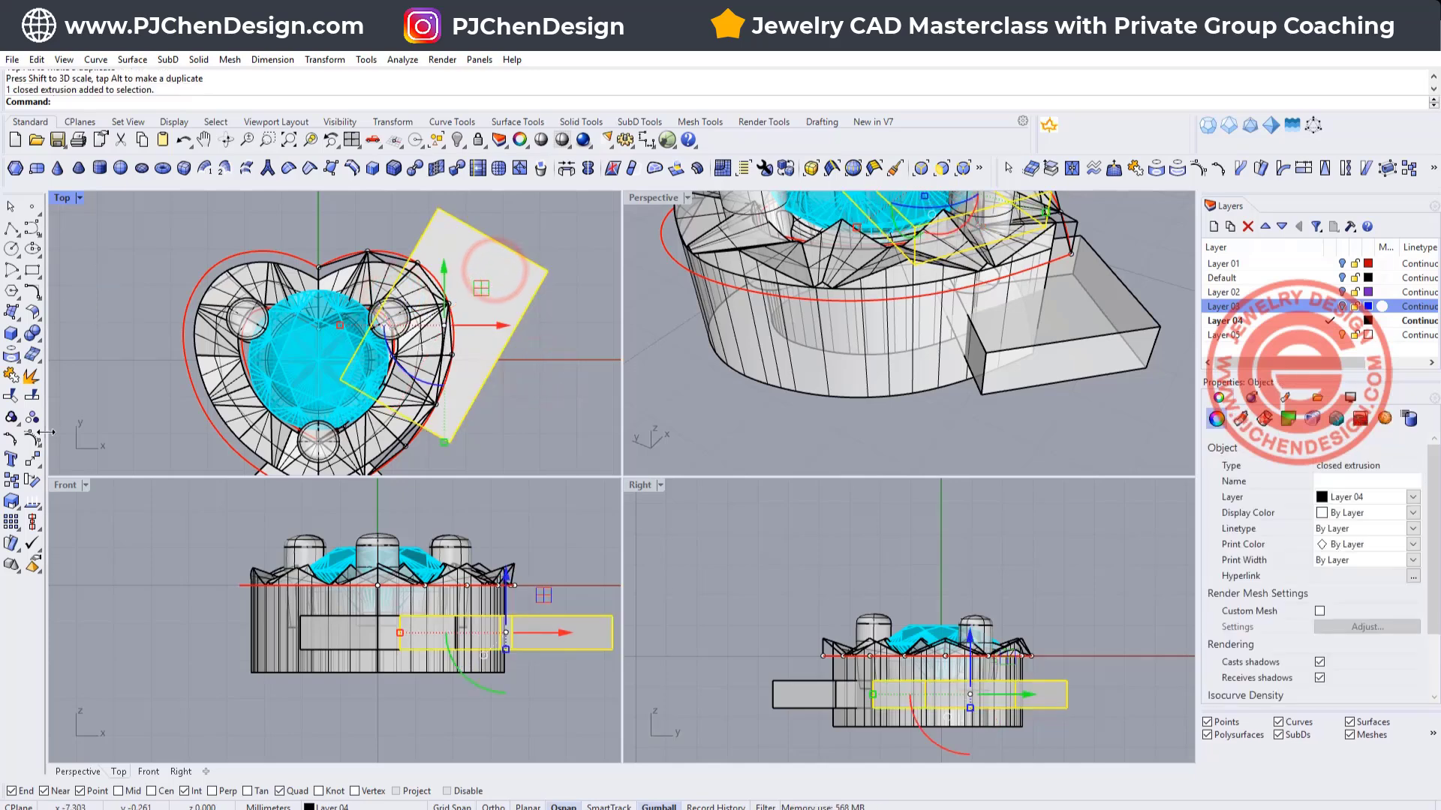
click(32, 461)
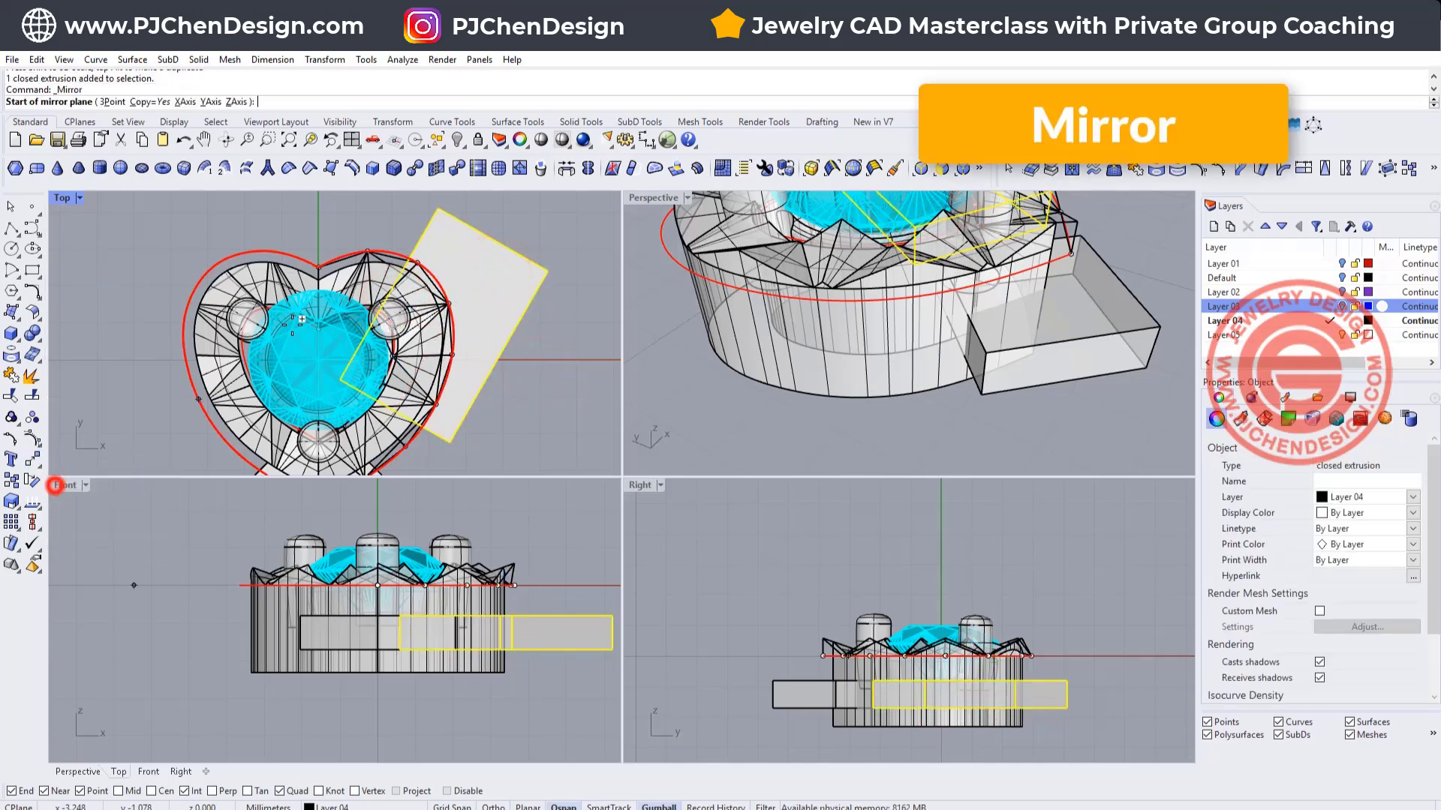
click(319, 264)
click(319, 225)
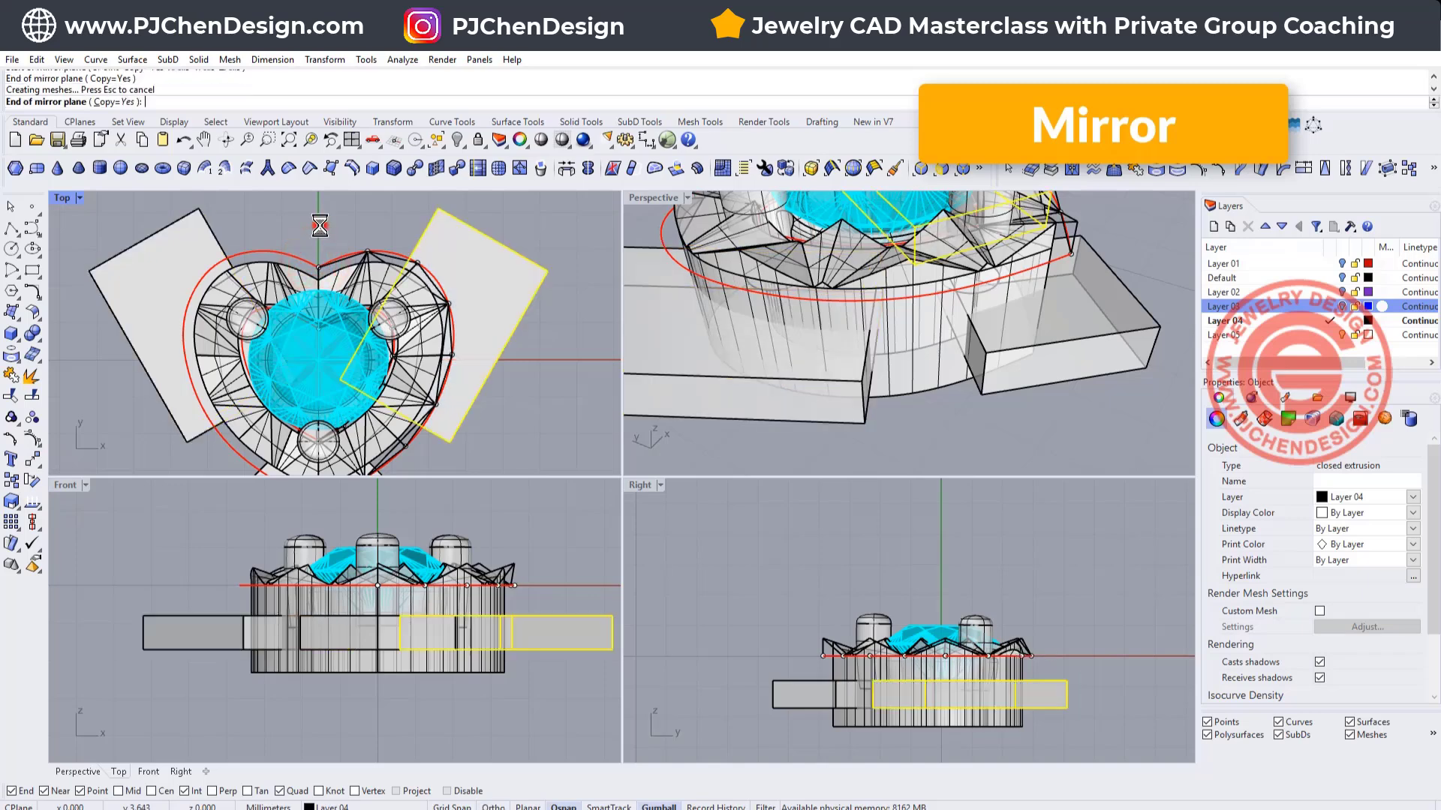
click(975, 367)
- Boolean-subtract the three boxes from the heart-shaped base to cut openings in its walls
scroll(960, 345, down, 6)
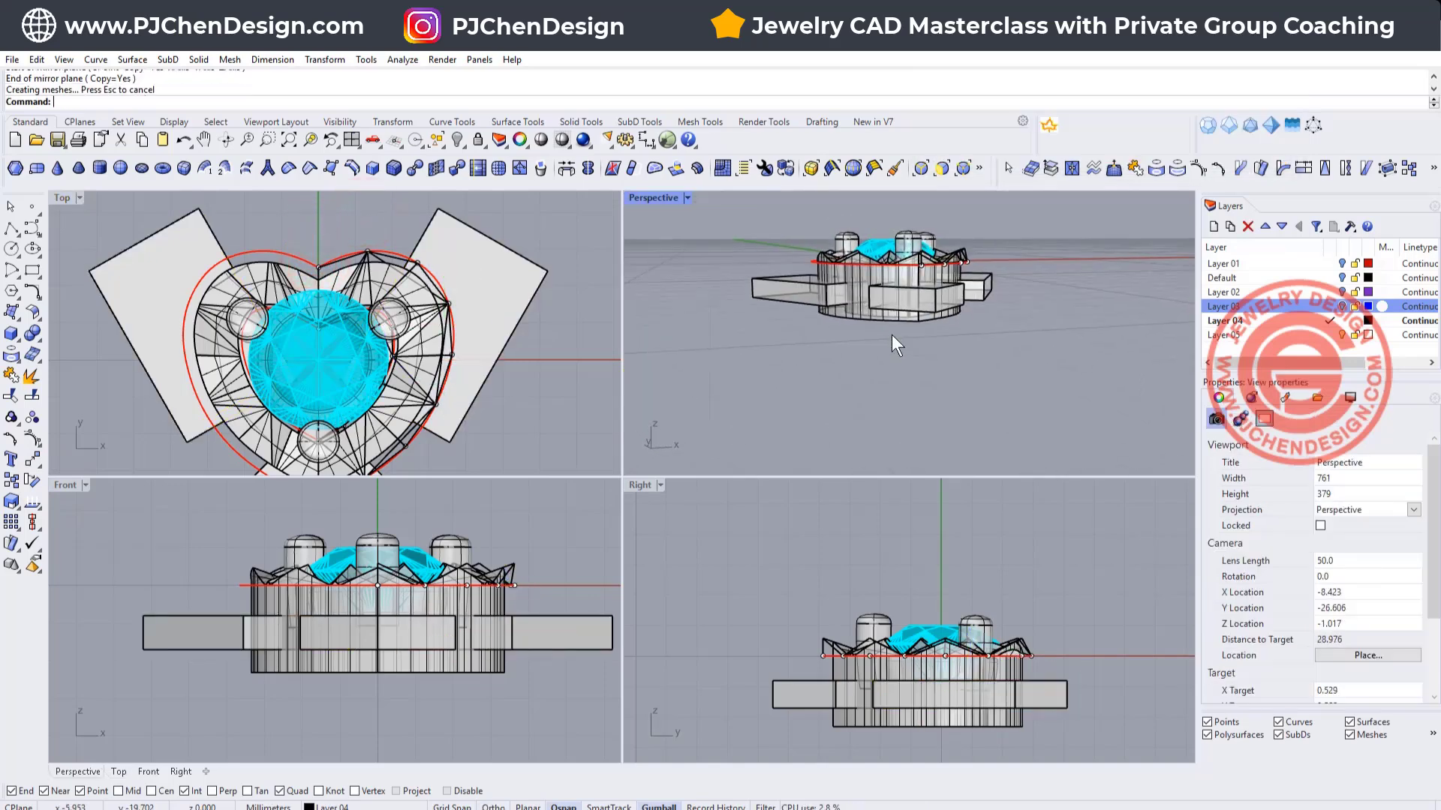
click(32, 334)
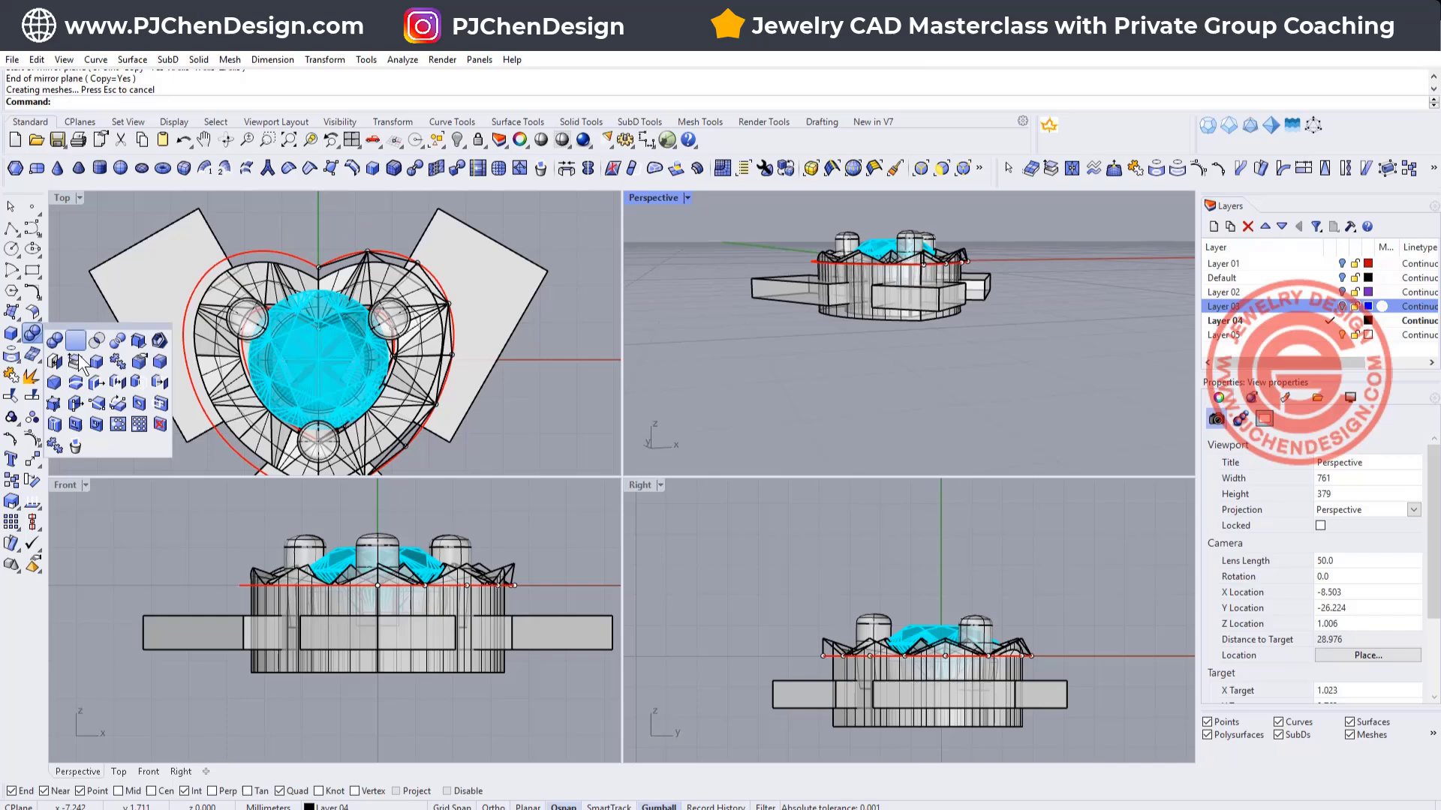
click(77, 344)
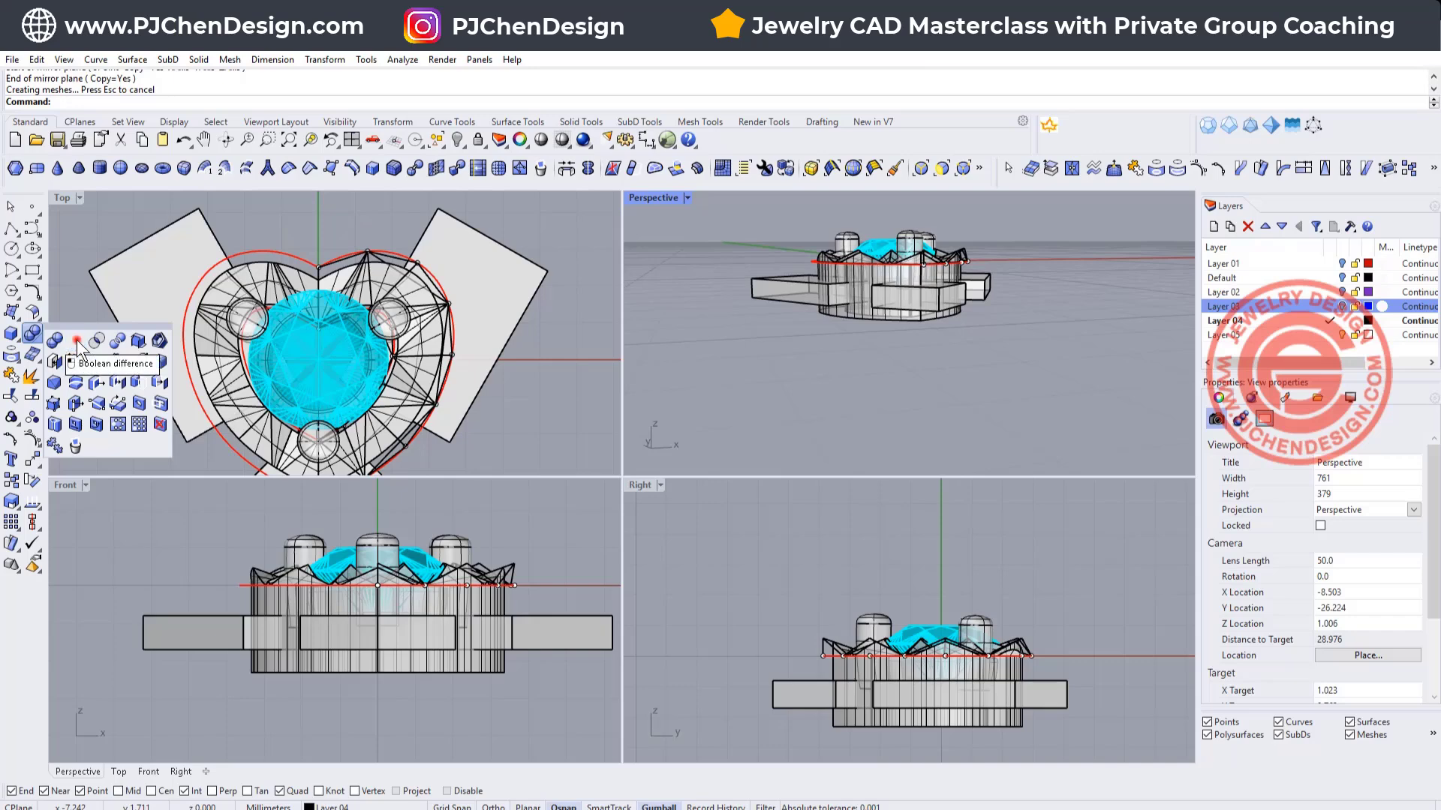
click(920, 322)
key(Return)
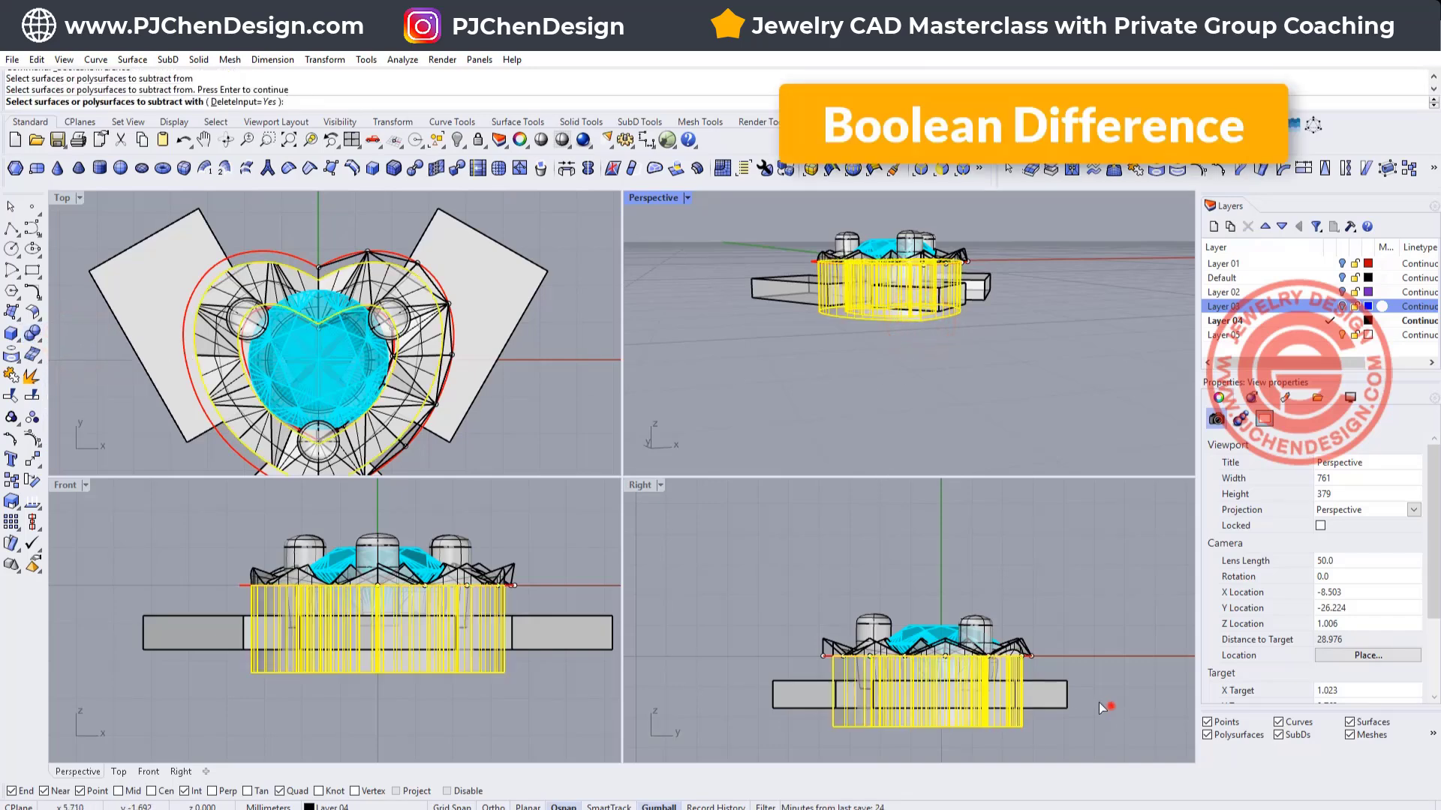
drag(1101, 708, 812, 646)
key(Return)
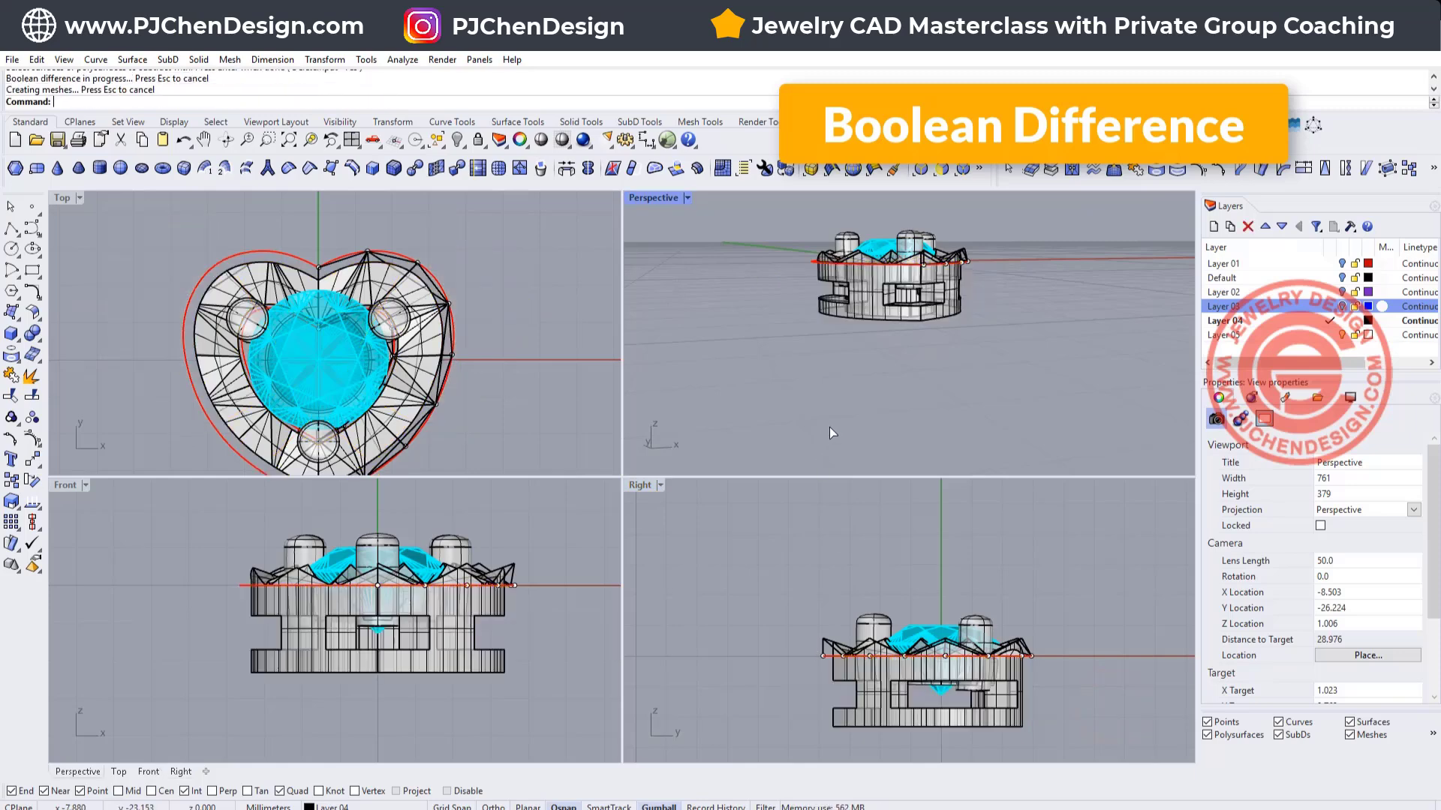
- Check the prong setting's depth against the wall openings and draw a large solid box covering the whole heart, extending downward
scroll(980, 690, up, 4)
mouse_move(950, 381)
right_down()
mouse_move(956, 358)
mouse_move(956, 376)
right_up()
scroll(904, 627, up, 3)
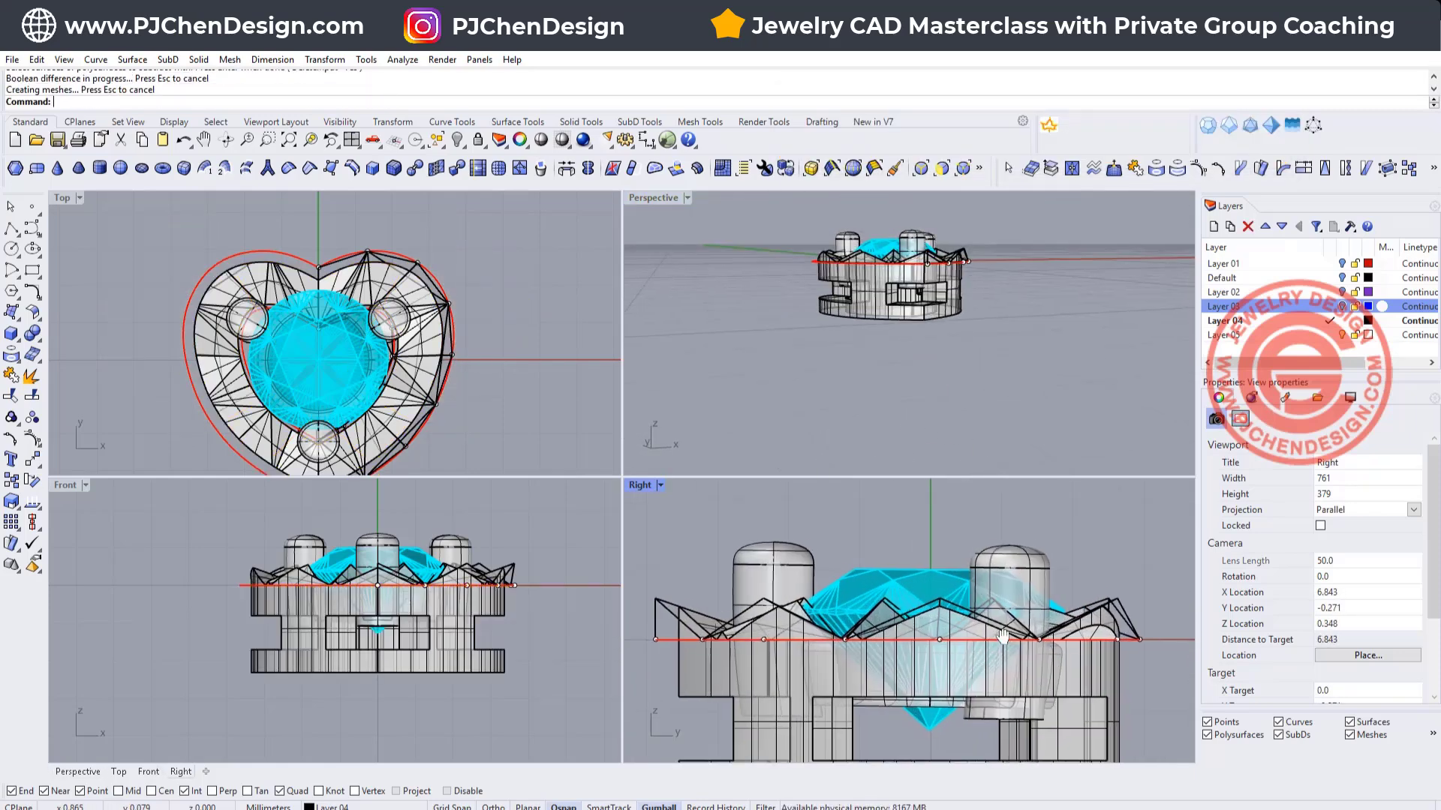
click(1018, 552)
scroll(974, 704, up, 2)
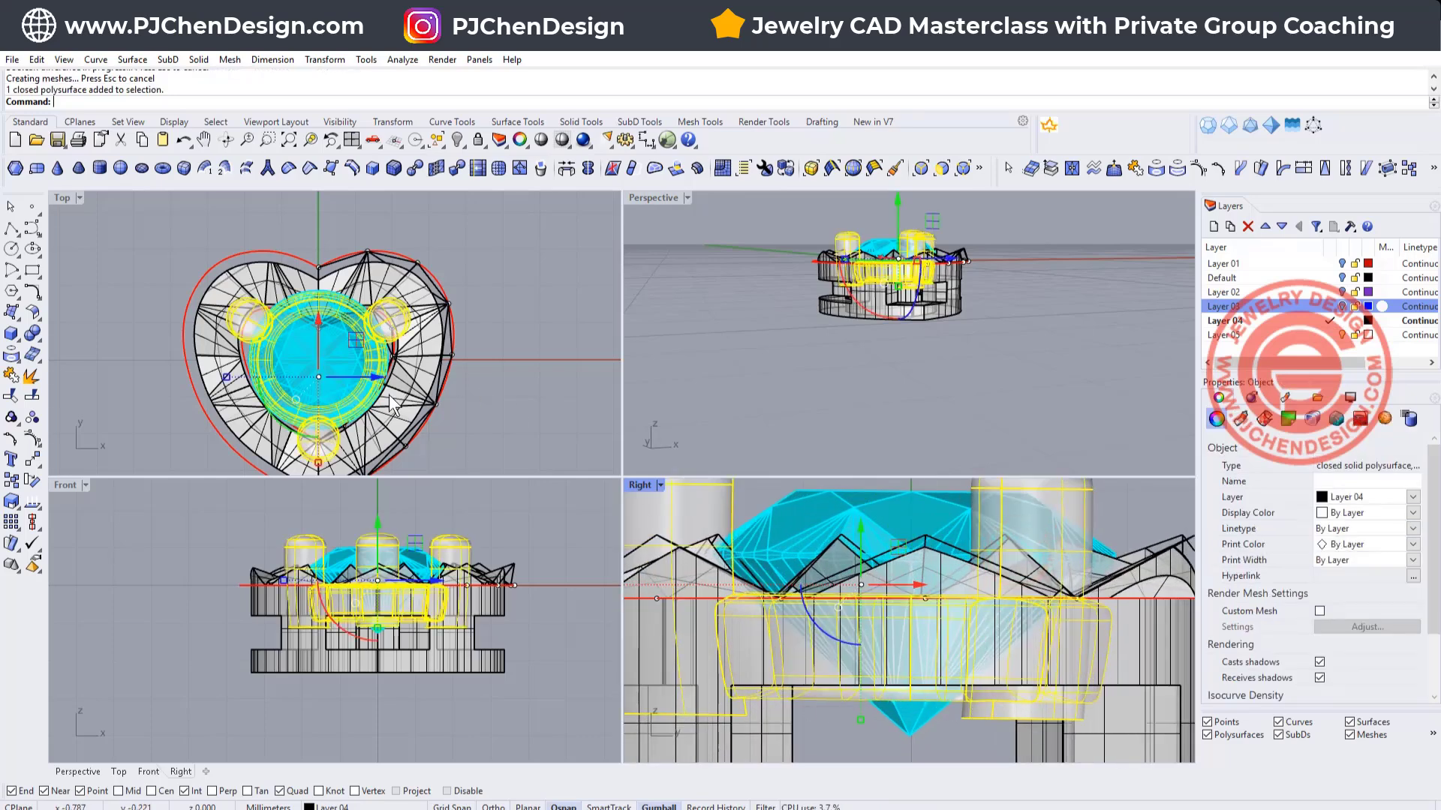
scroll(392, 405, down, 3)
click(11, 335)
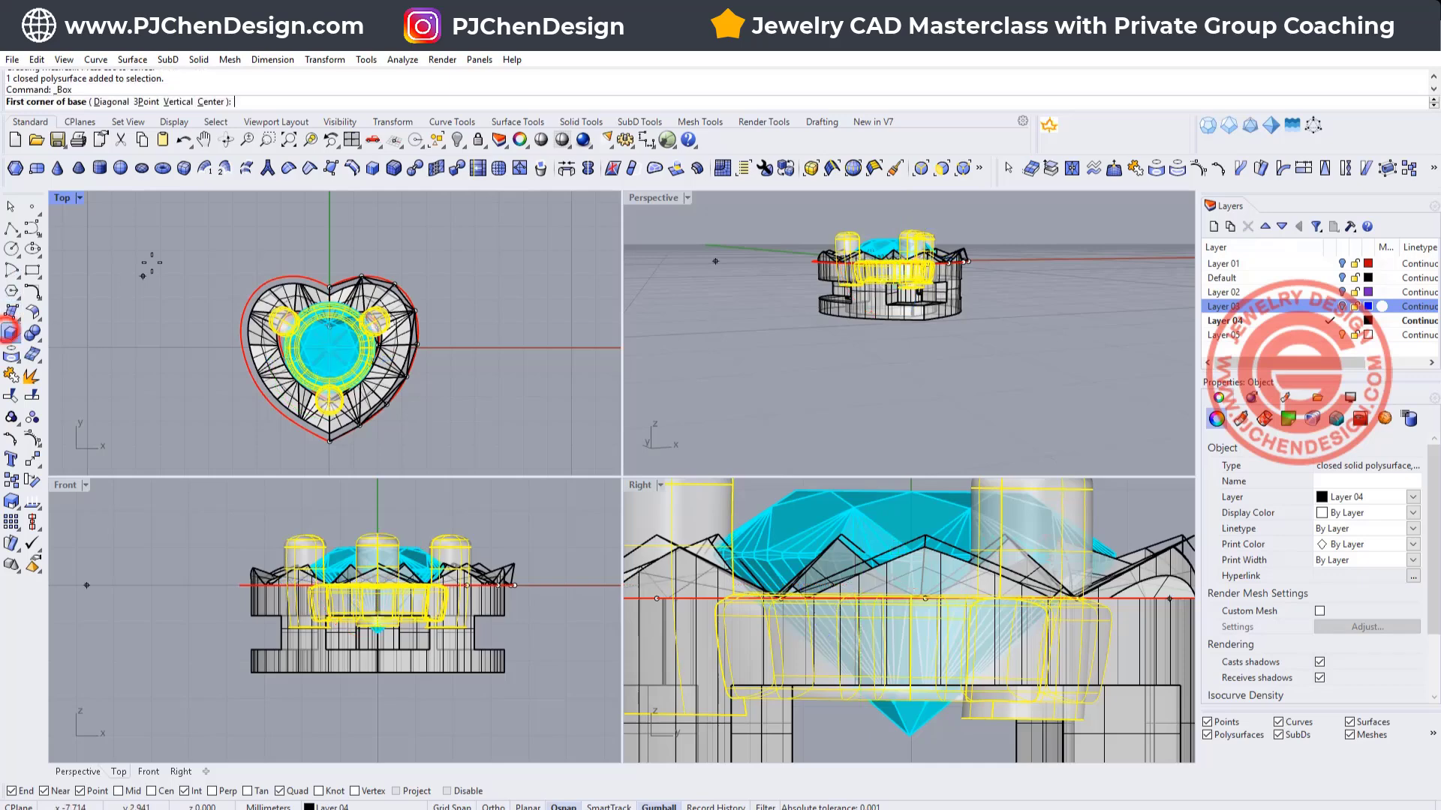
click(168, 244)
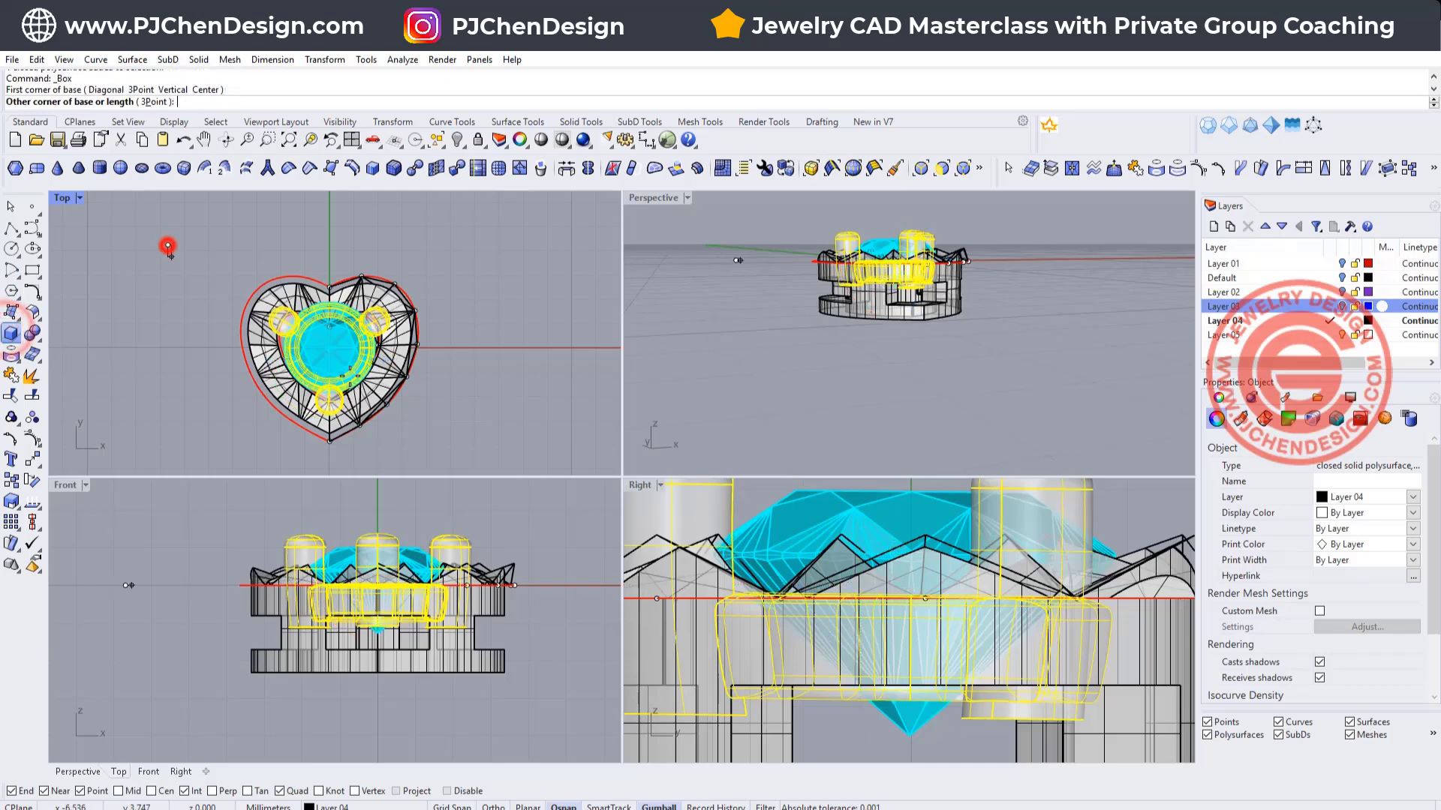
click(463, 457)
click(495, 756)
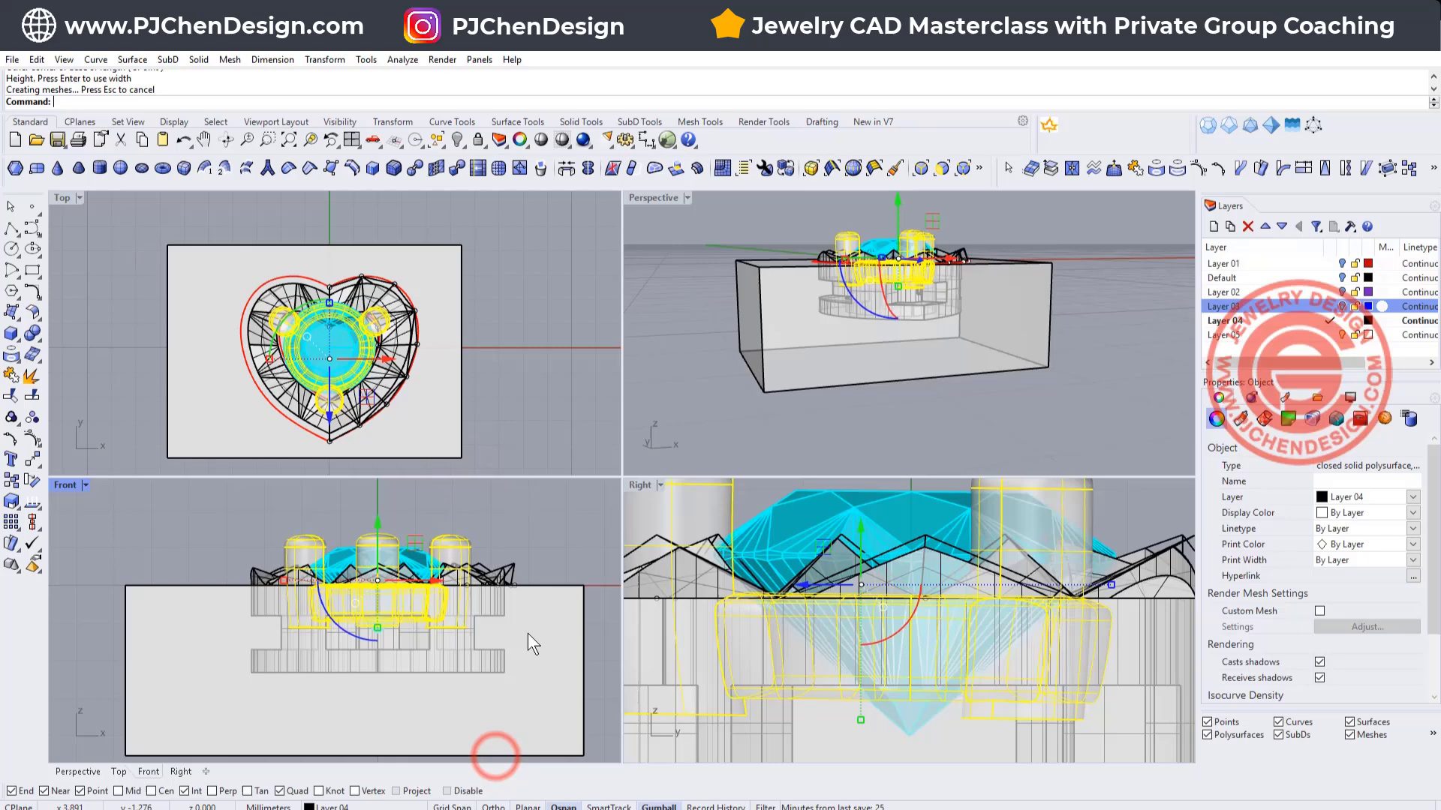
- Lower the large box until its upper face sits level with the upper edge of the wall openings
click(528, 633)
drag(354, 610, 348, 638)
click(603, 338)
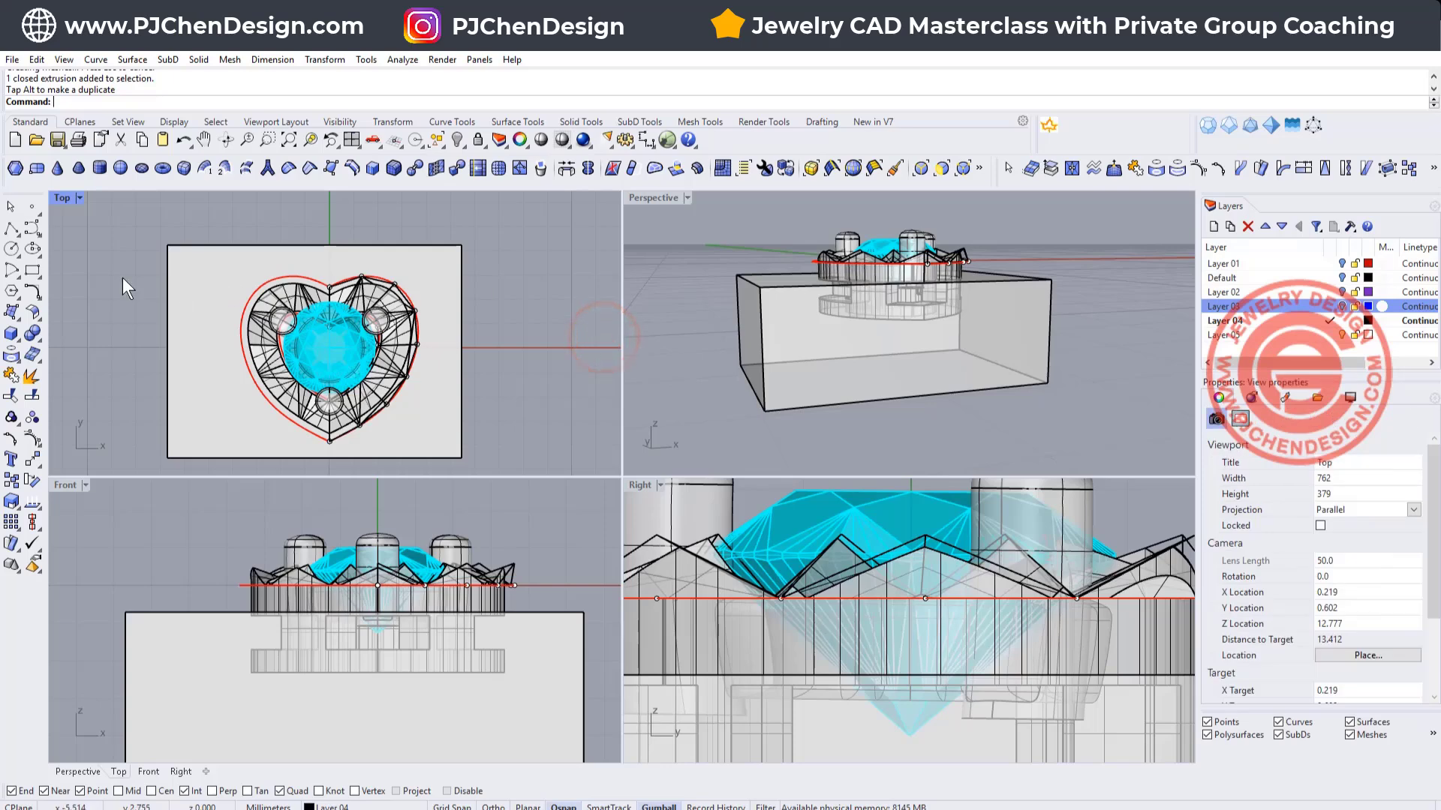
- Boolean-subtract the large box from the prong setting to trim off its lower ends
click(35, 337)
click(76, 342)
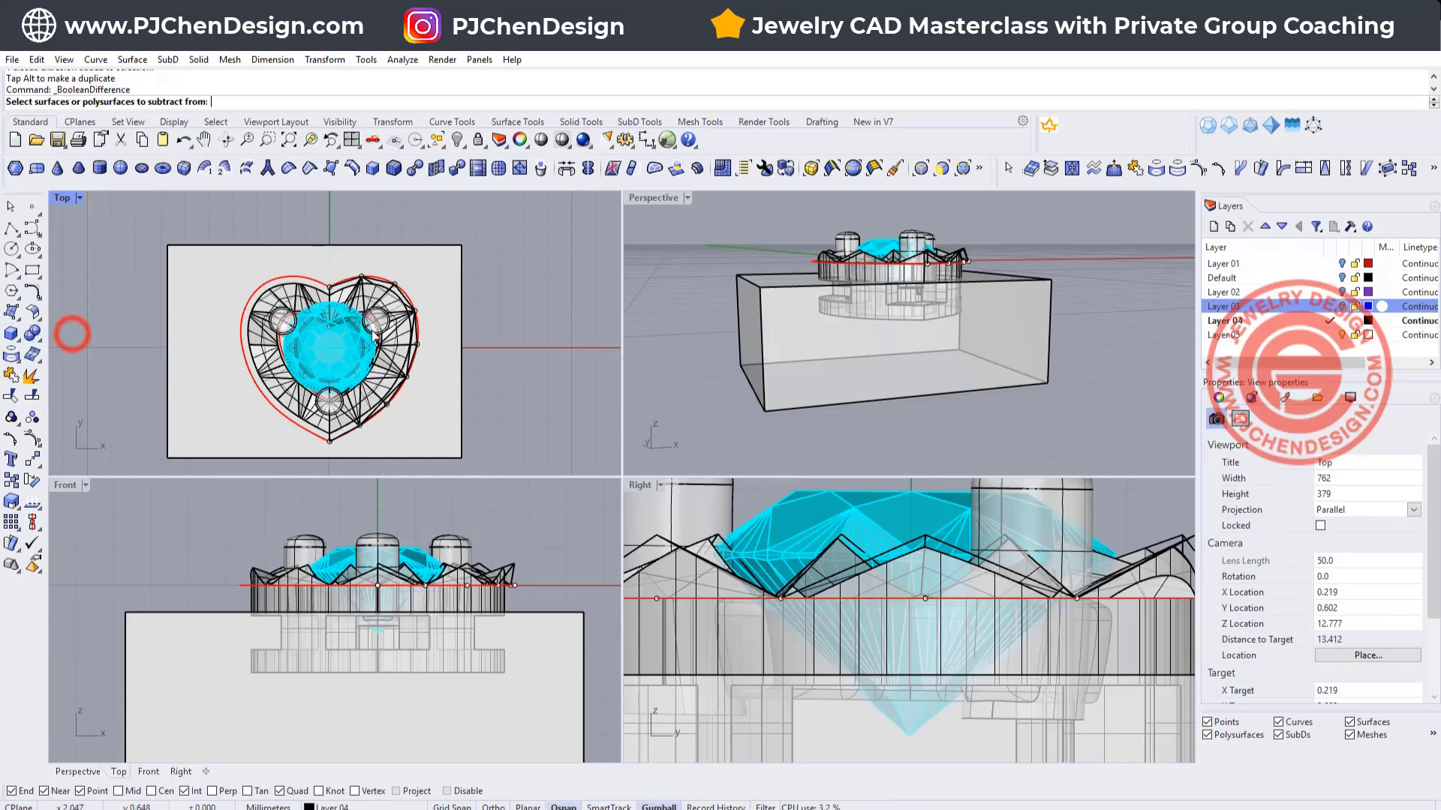
scroll(375, 330, up, 5)
click(381, 315)
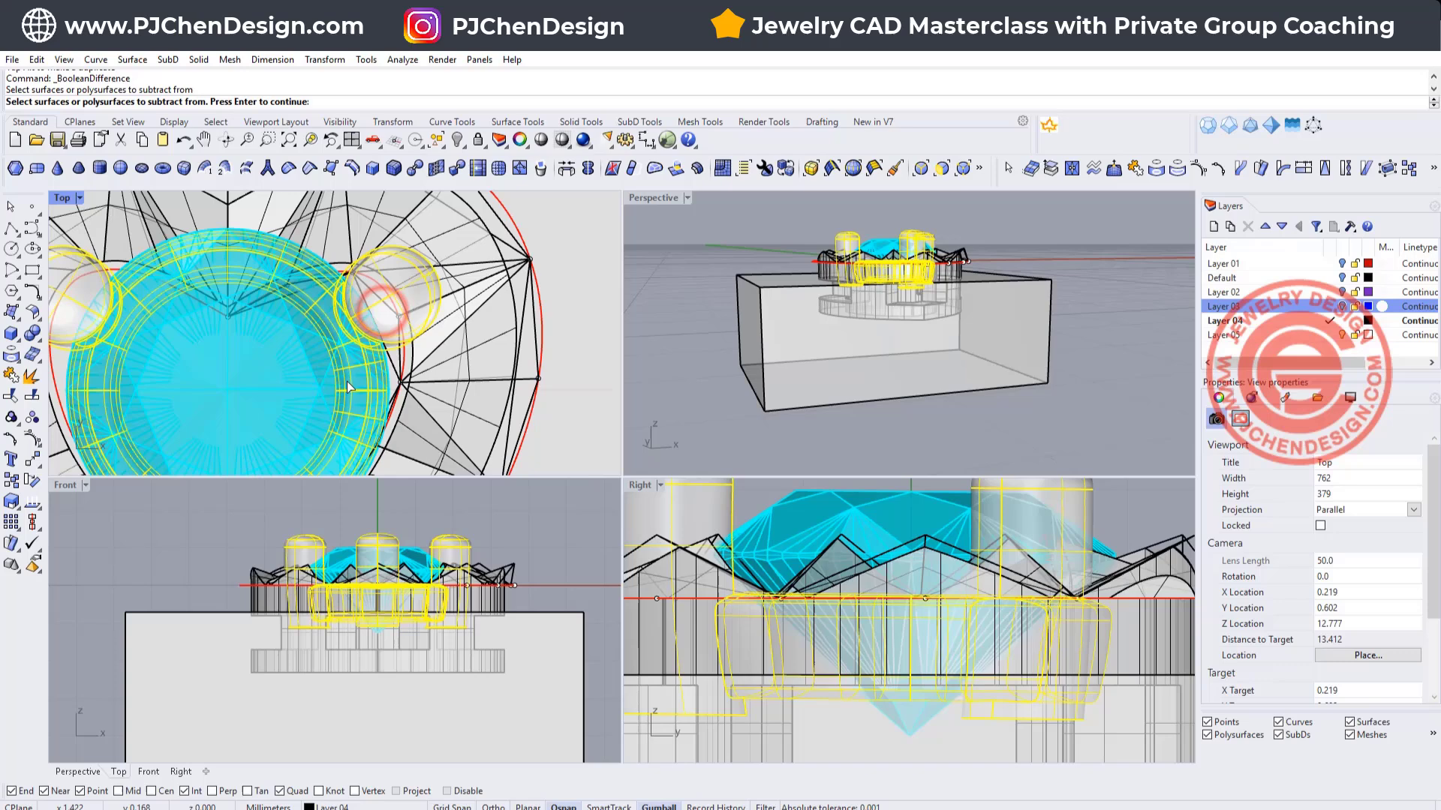
scroll(382, 315, down, 5)
key(Return)
click(363, 710)
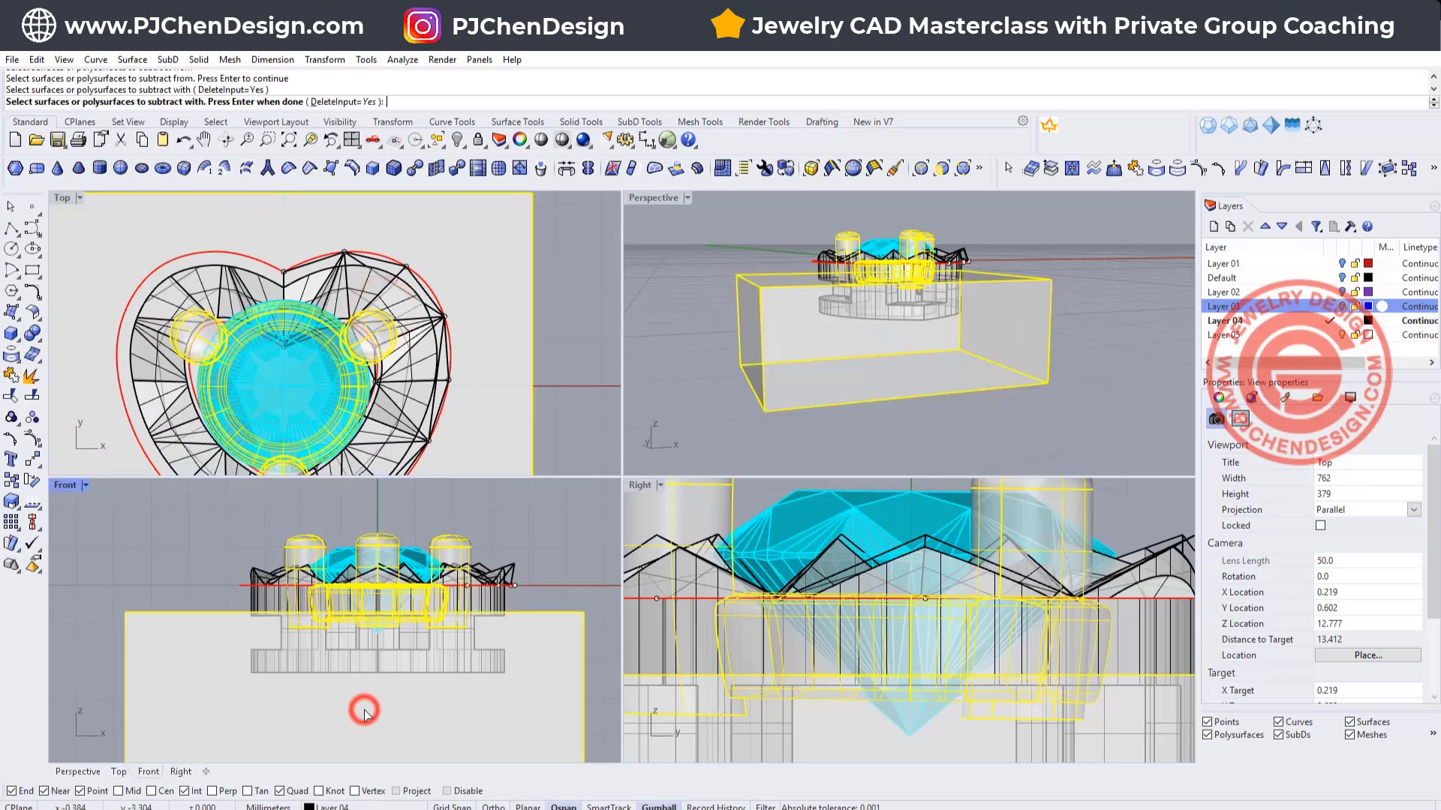
right_click(363, 710)
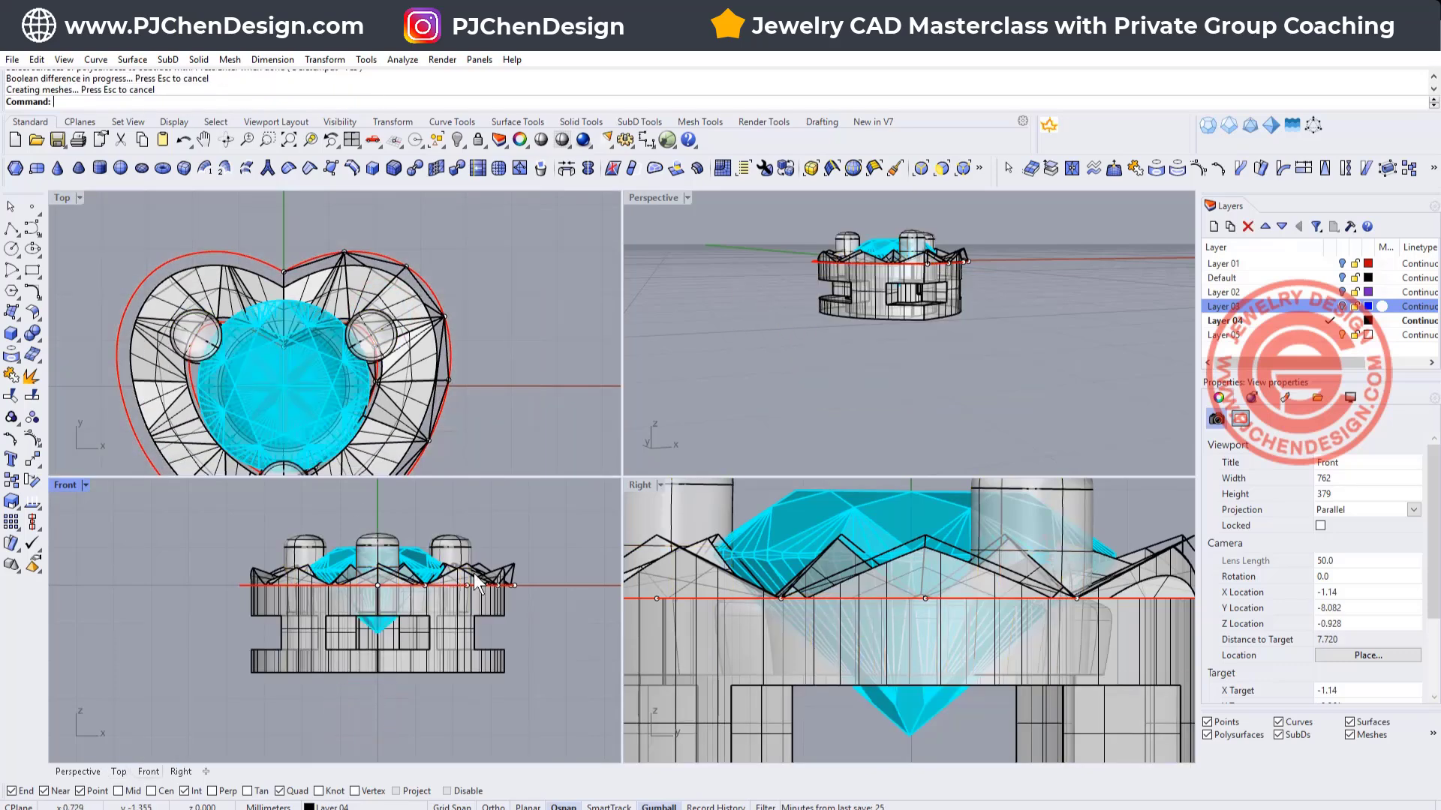
- Orbit the Perspective view to look down on the earring and switch it to Rendered display
right_drag(754, 366, 750, 405)
click(685, 198)
click(668, 285)
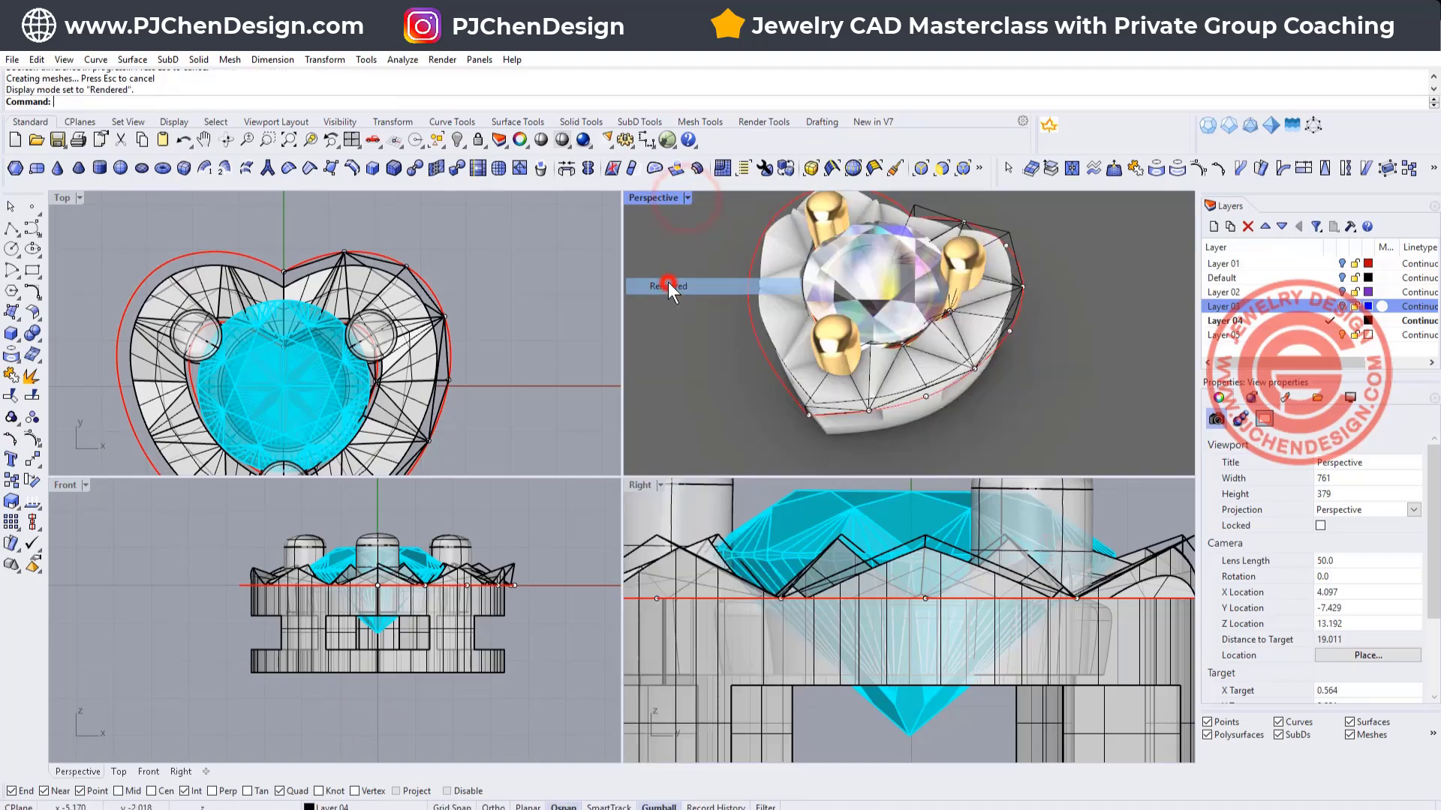